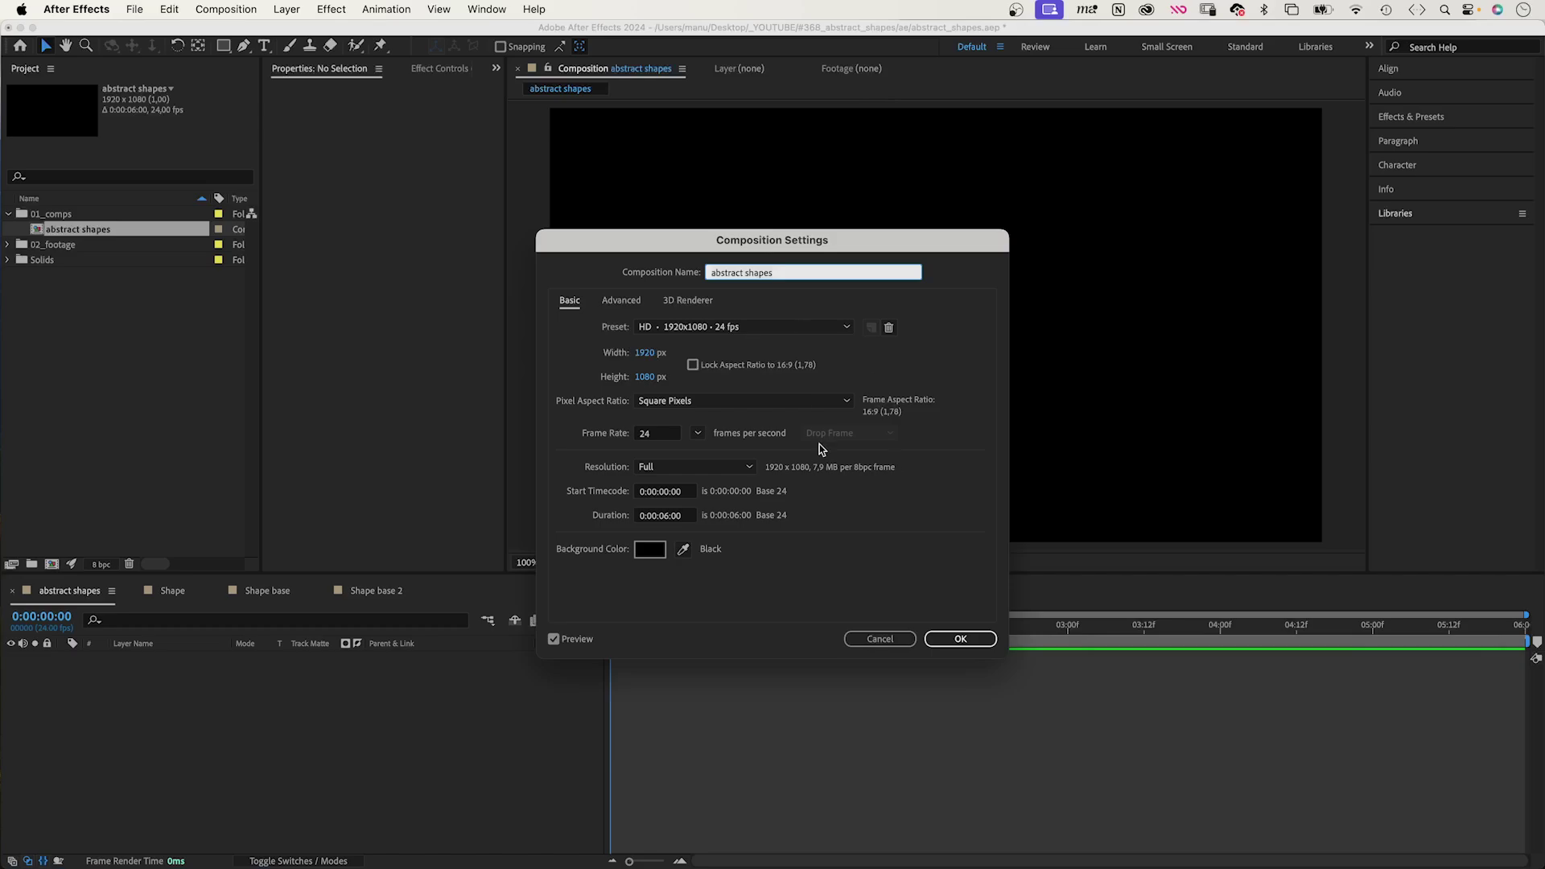
Accept the 1920×1080, 24 fps, 0:00:06:00 composition settings with a black background
{"action": "left_click", "coordinate": [947, 640]}
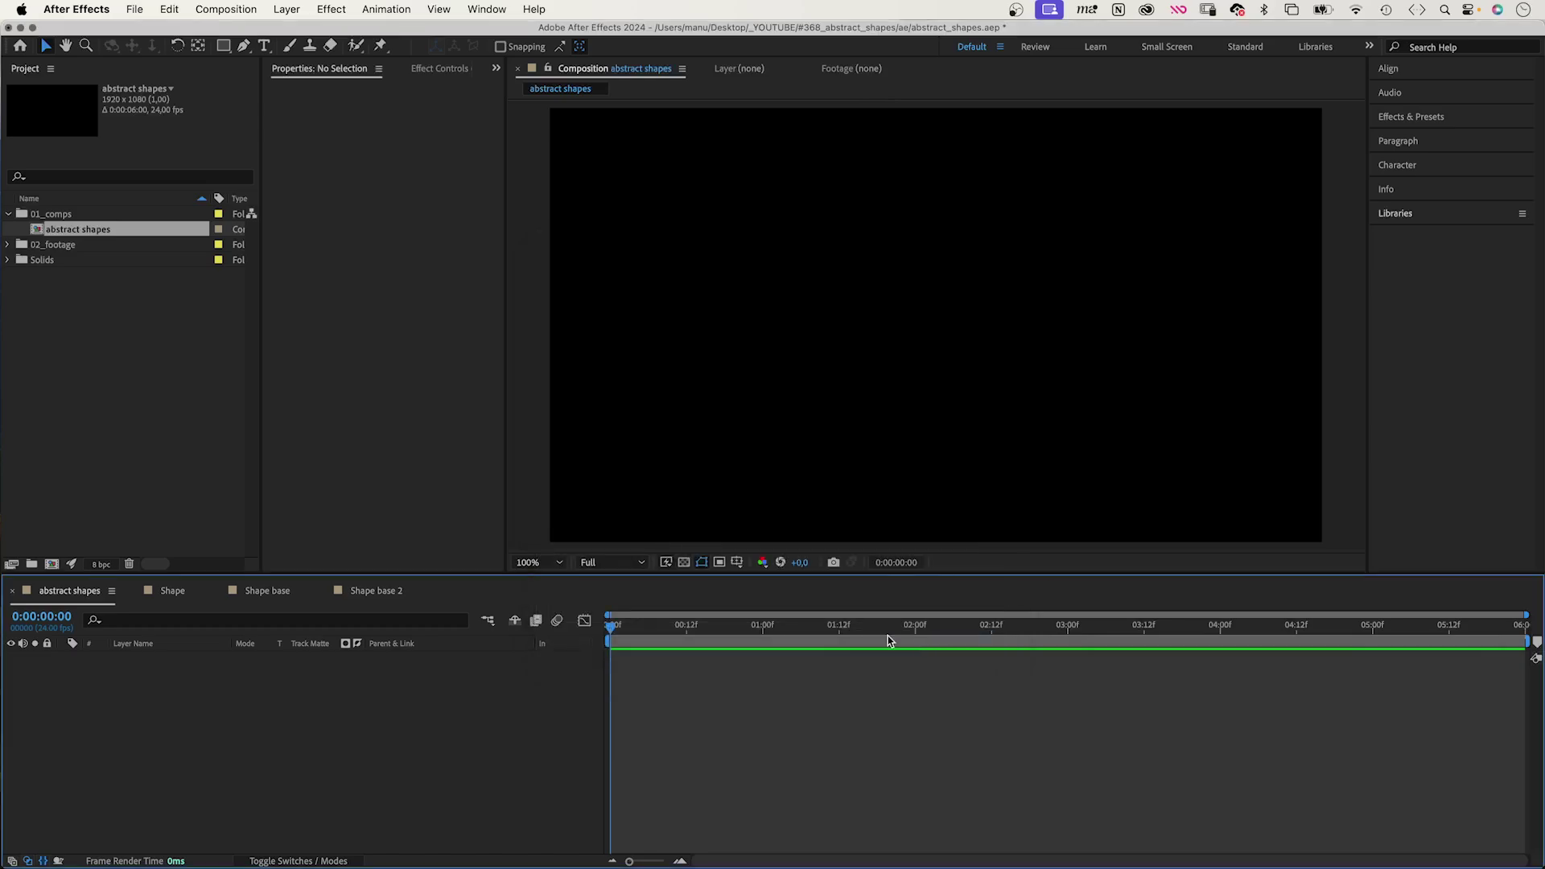
Create a full-composition rectangle shape layer named 'shape centre'
{"action": "left_click", "coordinate": [223, 47]}
{"action": "double_click", "coordinate": [223, 45]}
{"action": "key", "text": "v"}
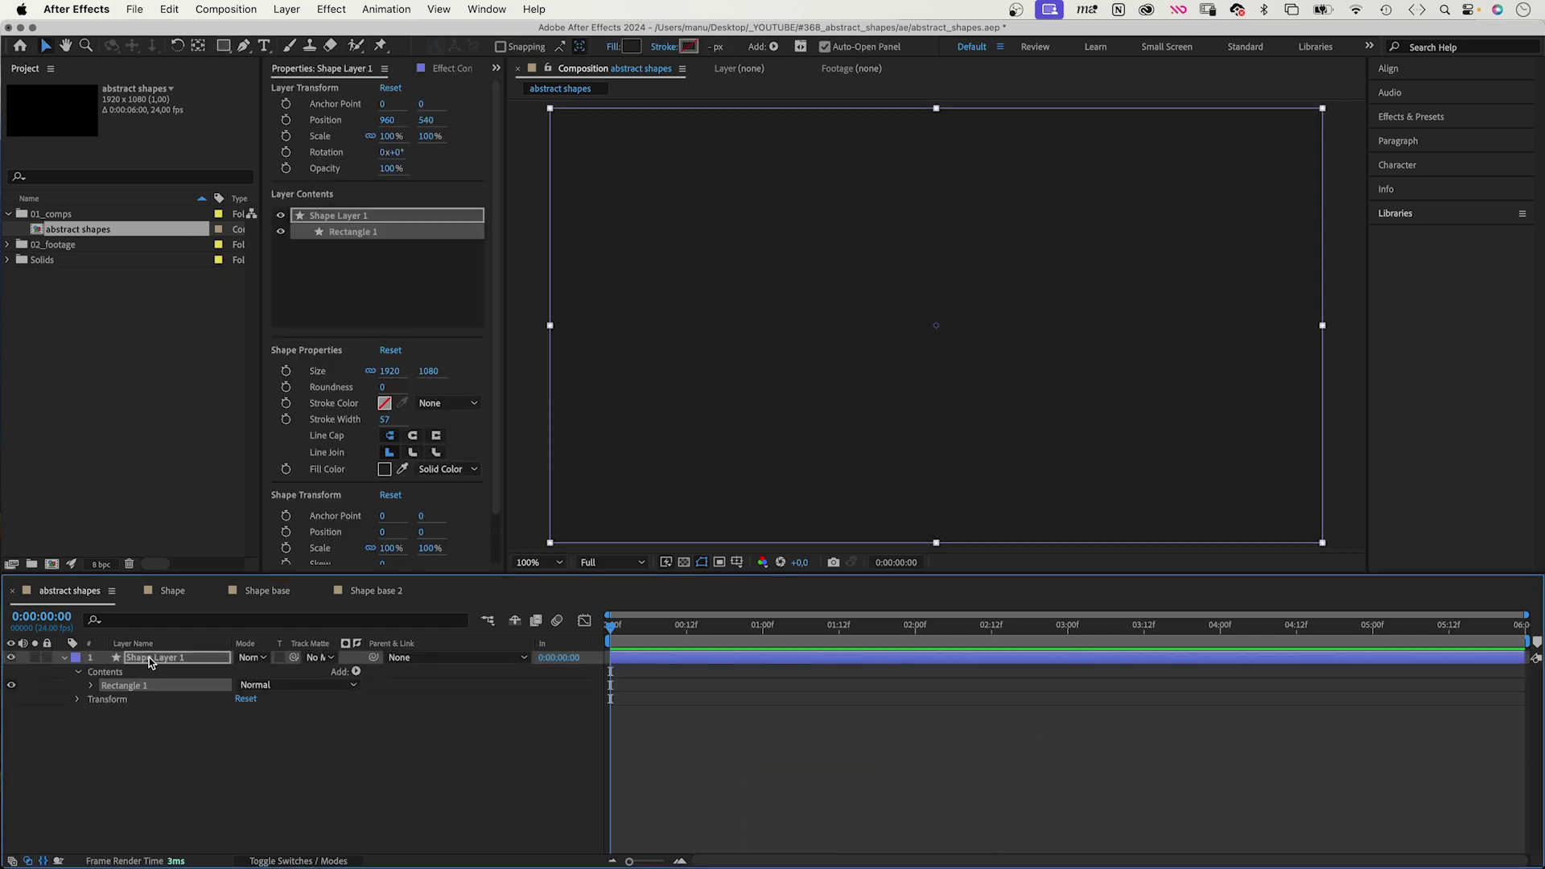
{"action": "type", "text": "shape"}
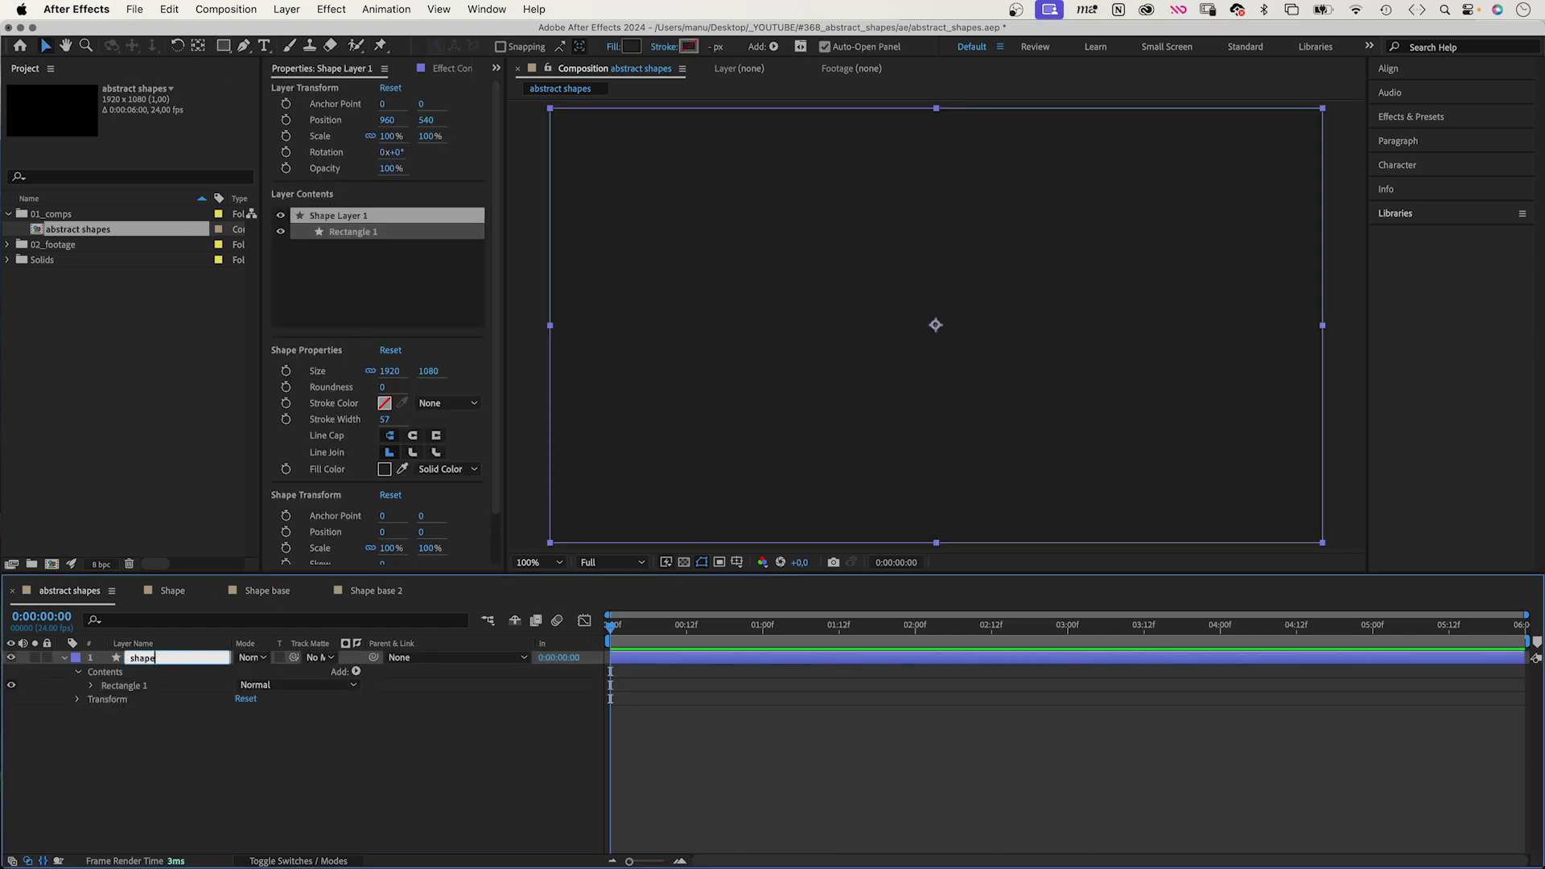
{"action": "type", "text": "re"}
{"action": "key", "text": "Return"}
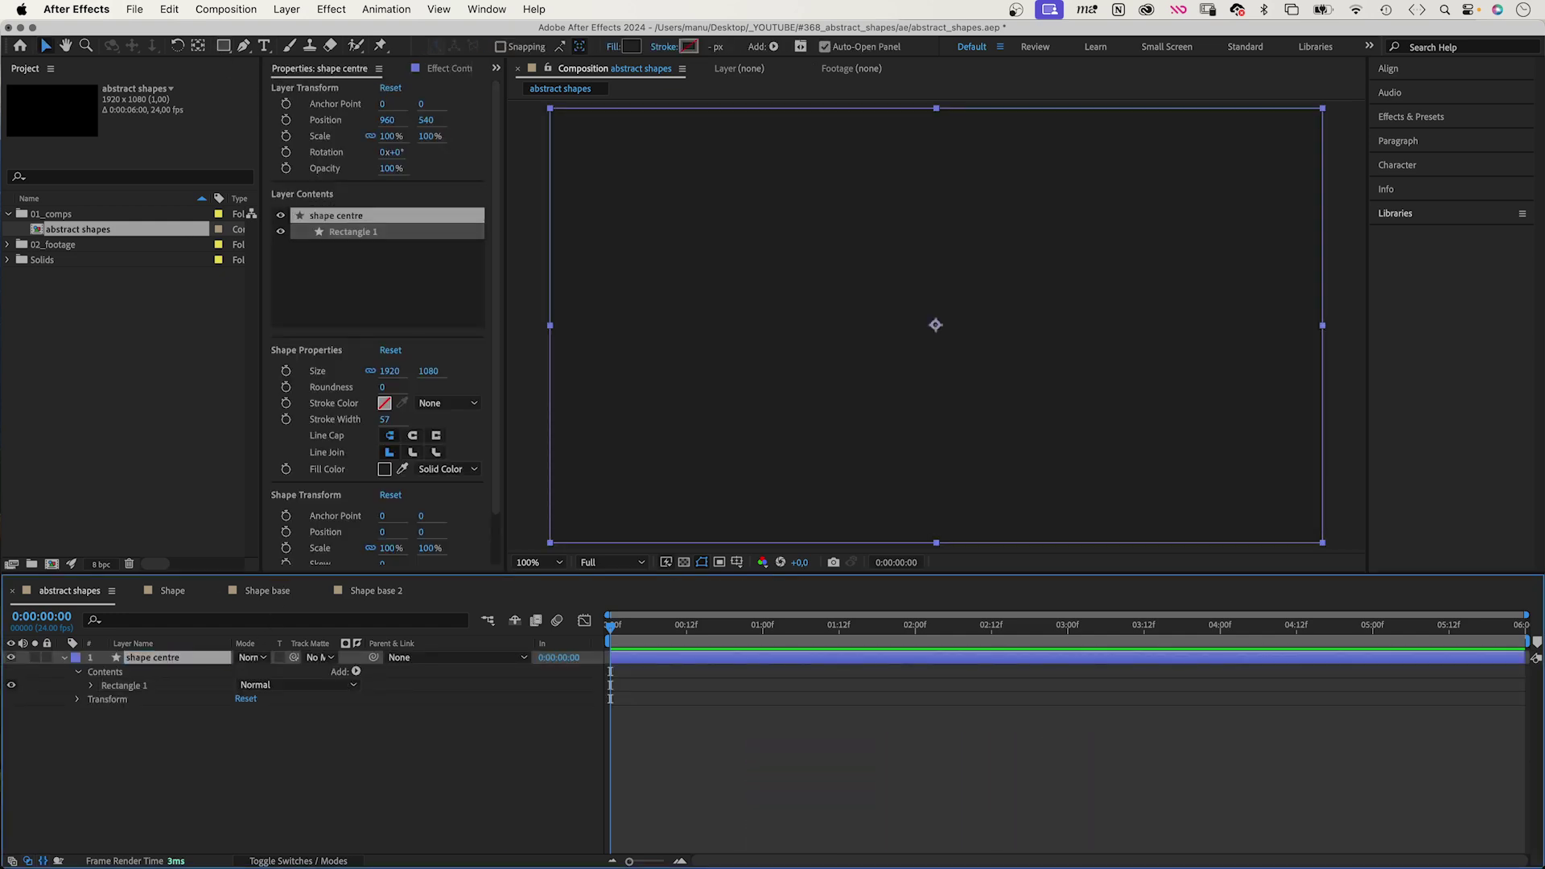
Resize the rectangle to a 300×300 square and fill it black
{"action": "left_click", "coordinate": [383, 374]}
{"action": "type", "text": "300"}
{"action": "key", "text": "Tab"}
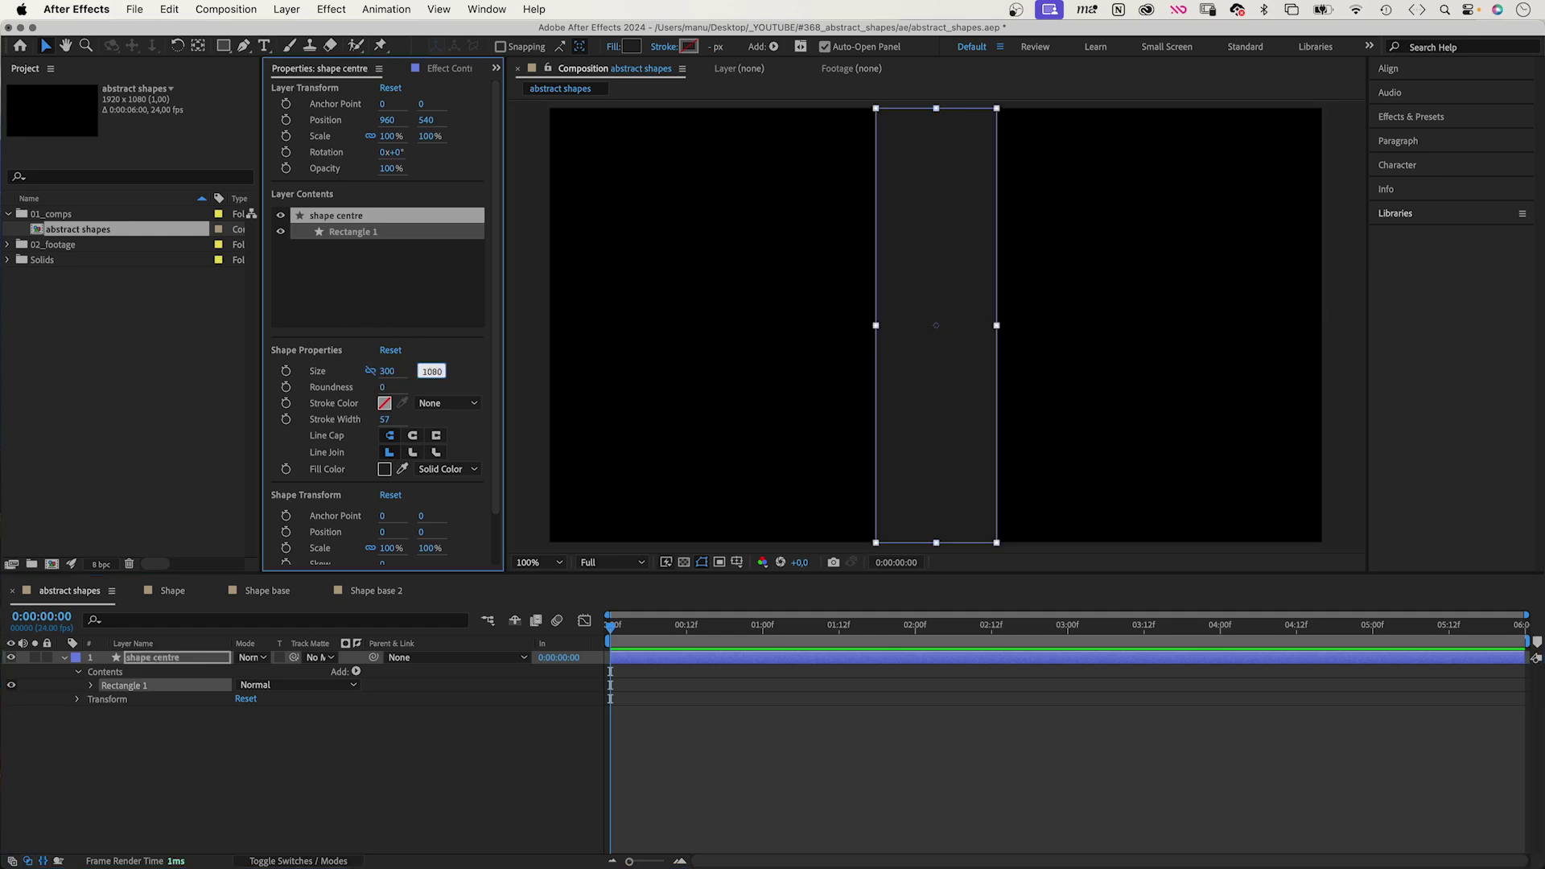
{"action": "key", "text": "Return"}
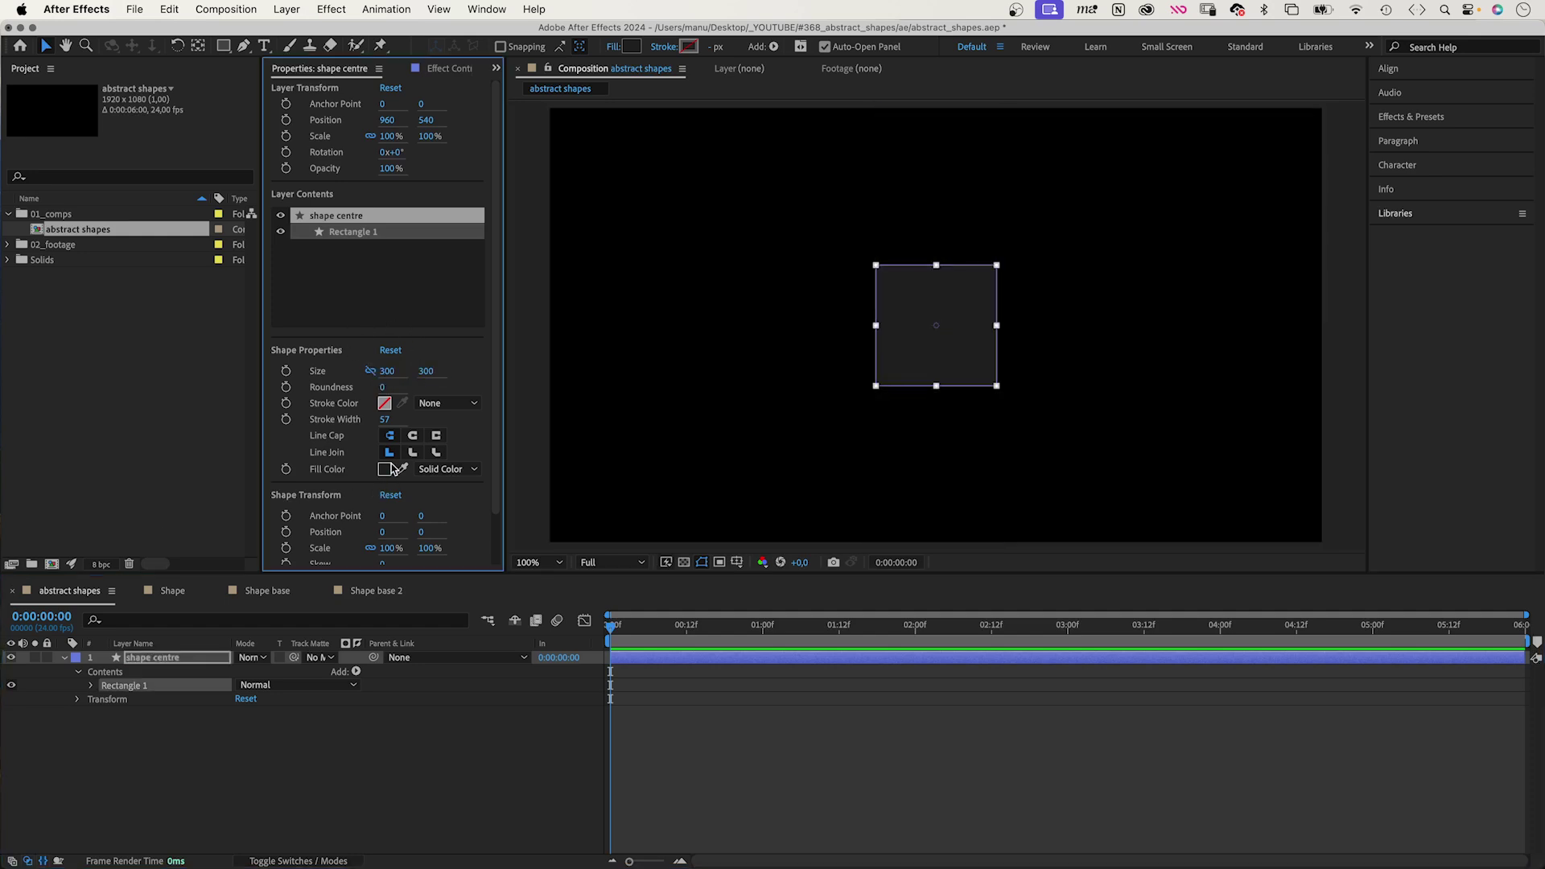
{"action": "left_click", "coordinate": [384, 469]}
{"action": "left_click_drag", "start_coordinate": [797, 404], "coordinate": [546, 468]}
{"action": "left_click", "coordinate": [946, 228]}
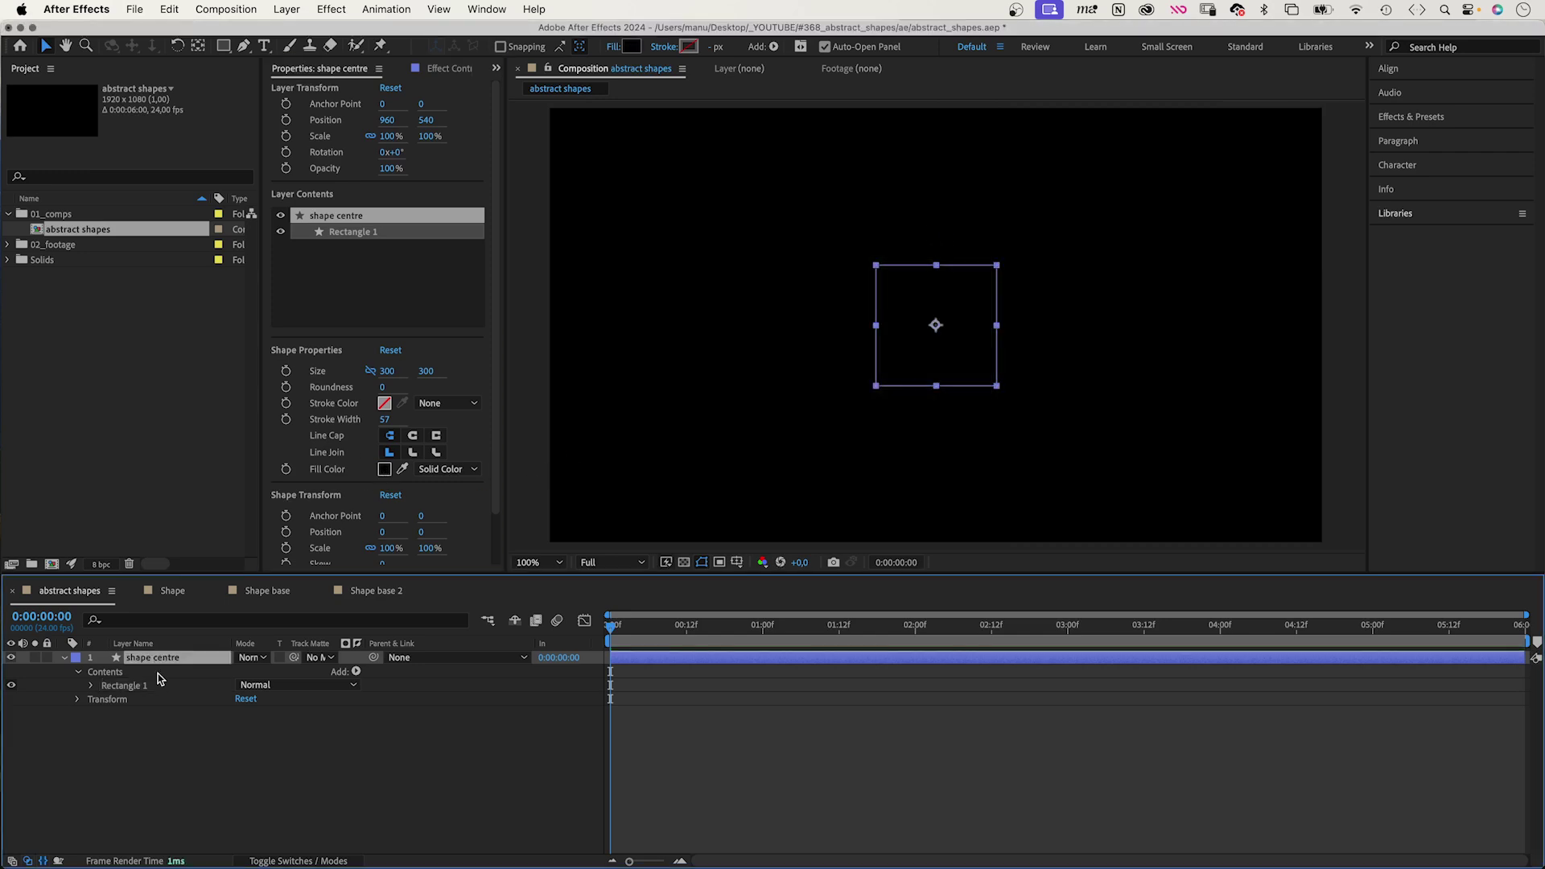
Duplicate shape centre as 'shape edge' and resize it to 600×600
{"action": "key", "text": "ctrl+d"}
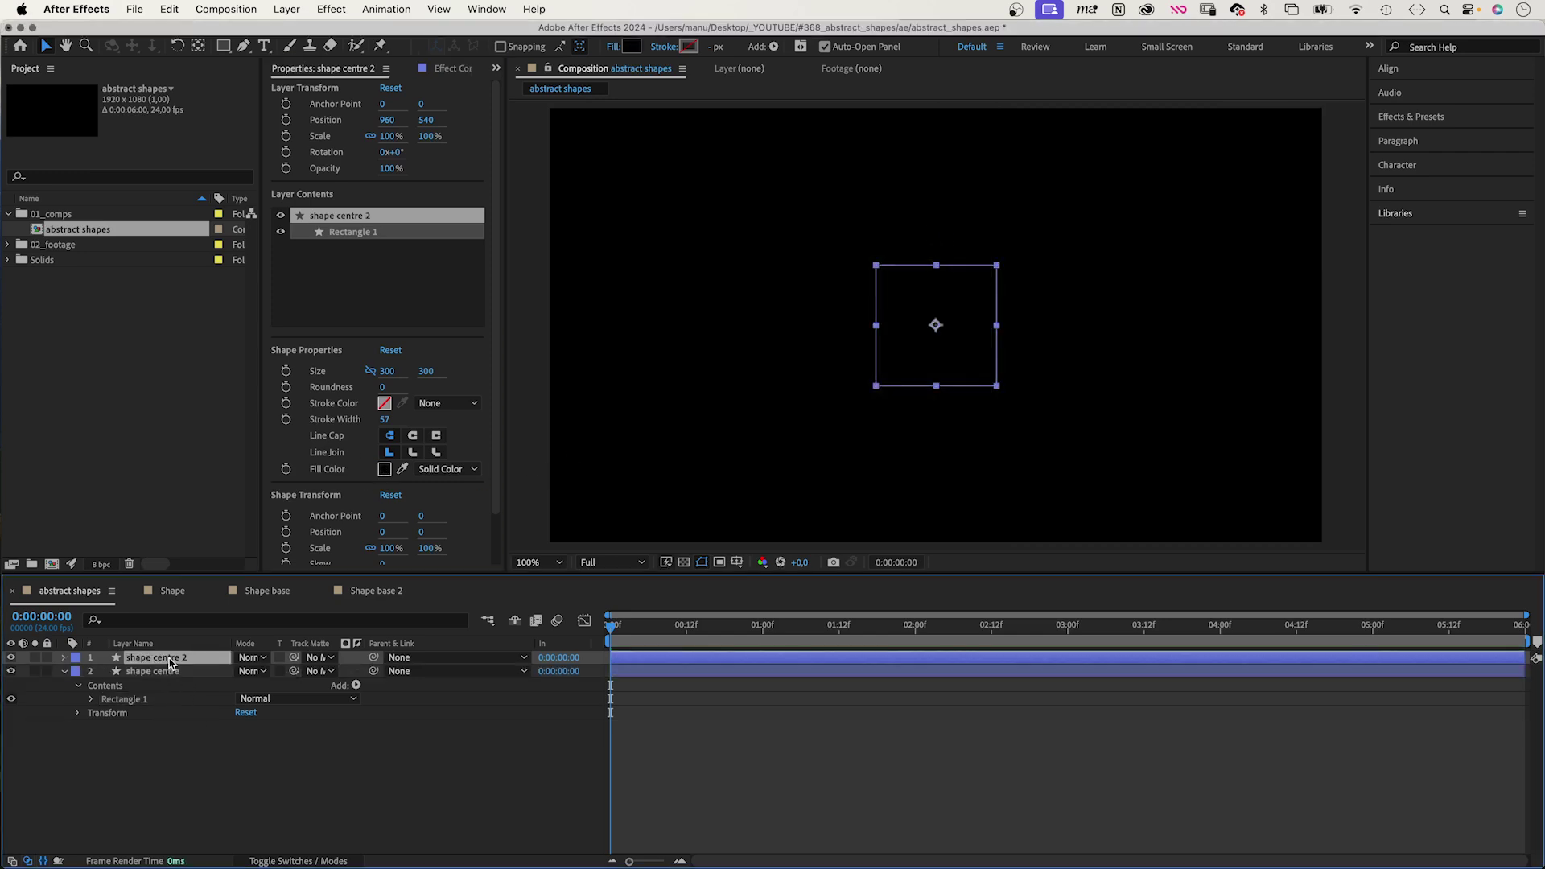
{"action": "type", "text": "s"}
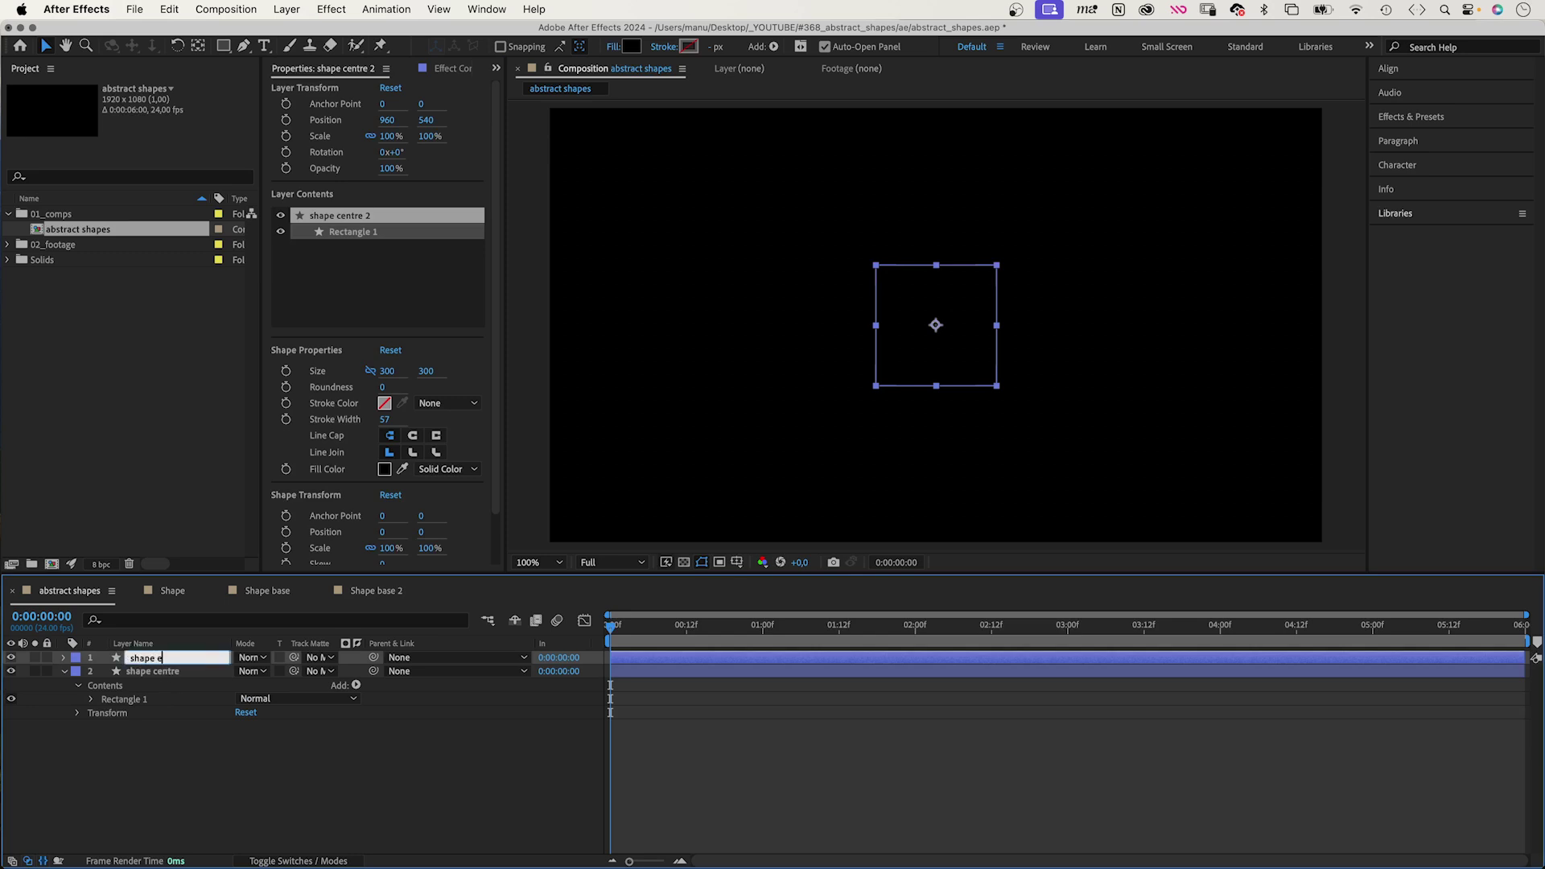
{"action": "key", "text": "Return"}
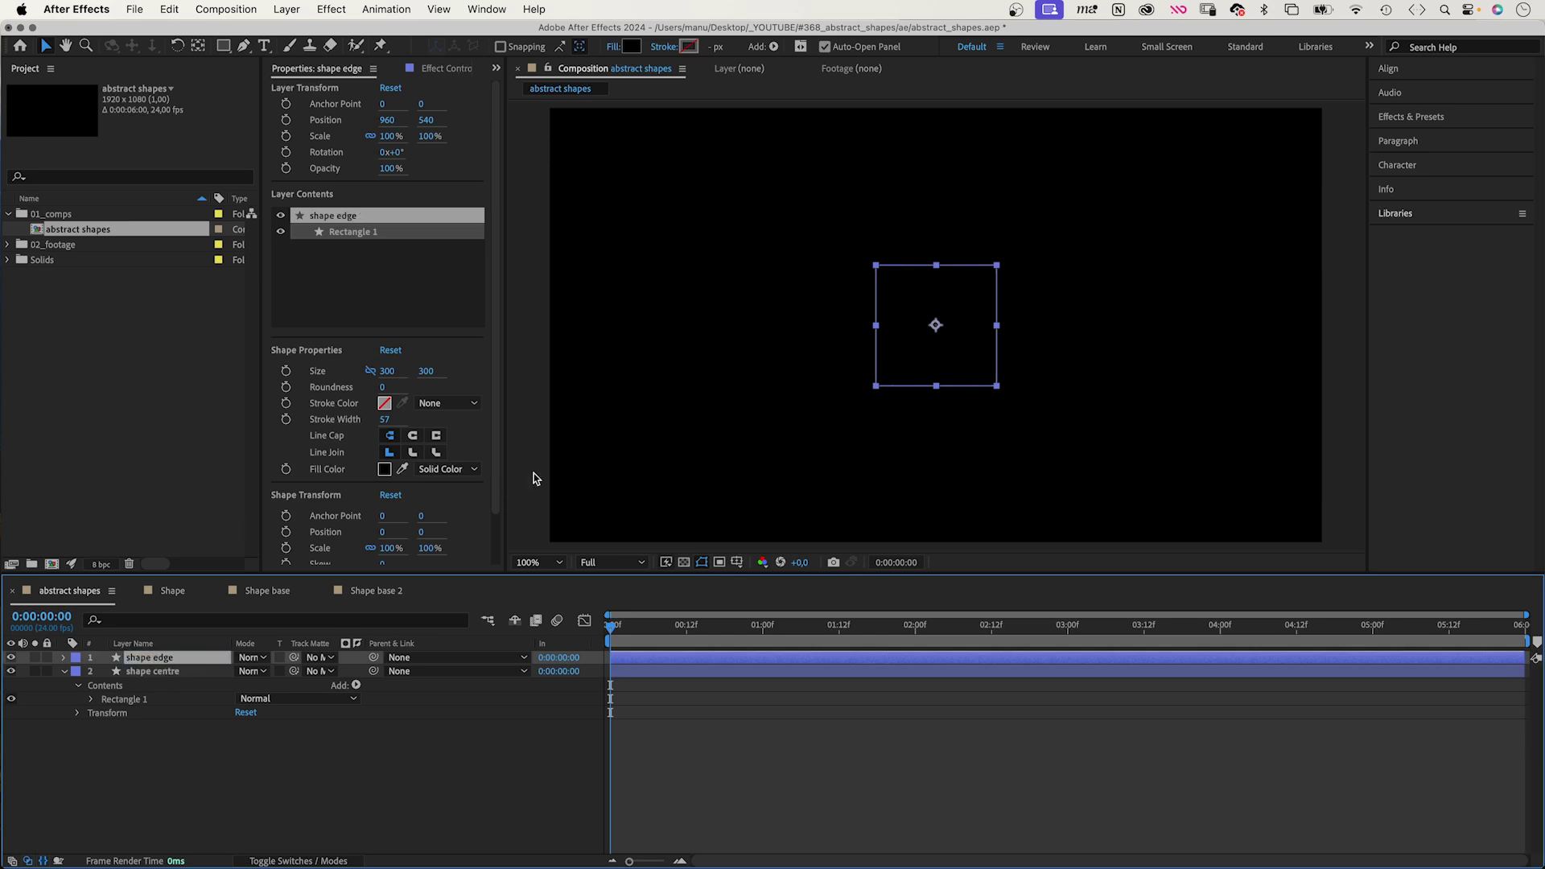
{"action": "left_click", "coordinate": [386, 371]}
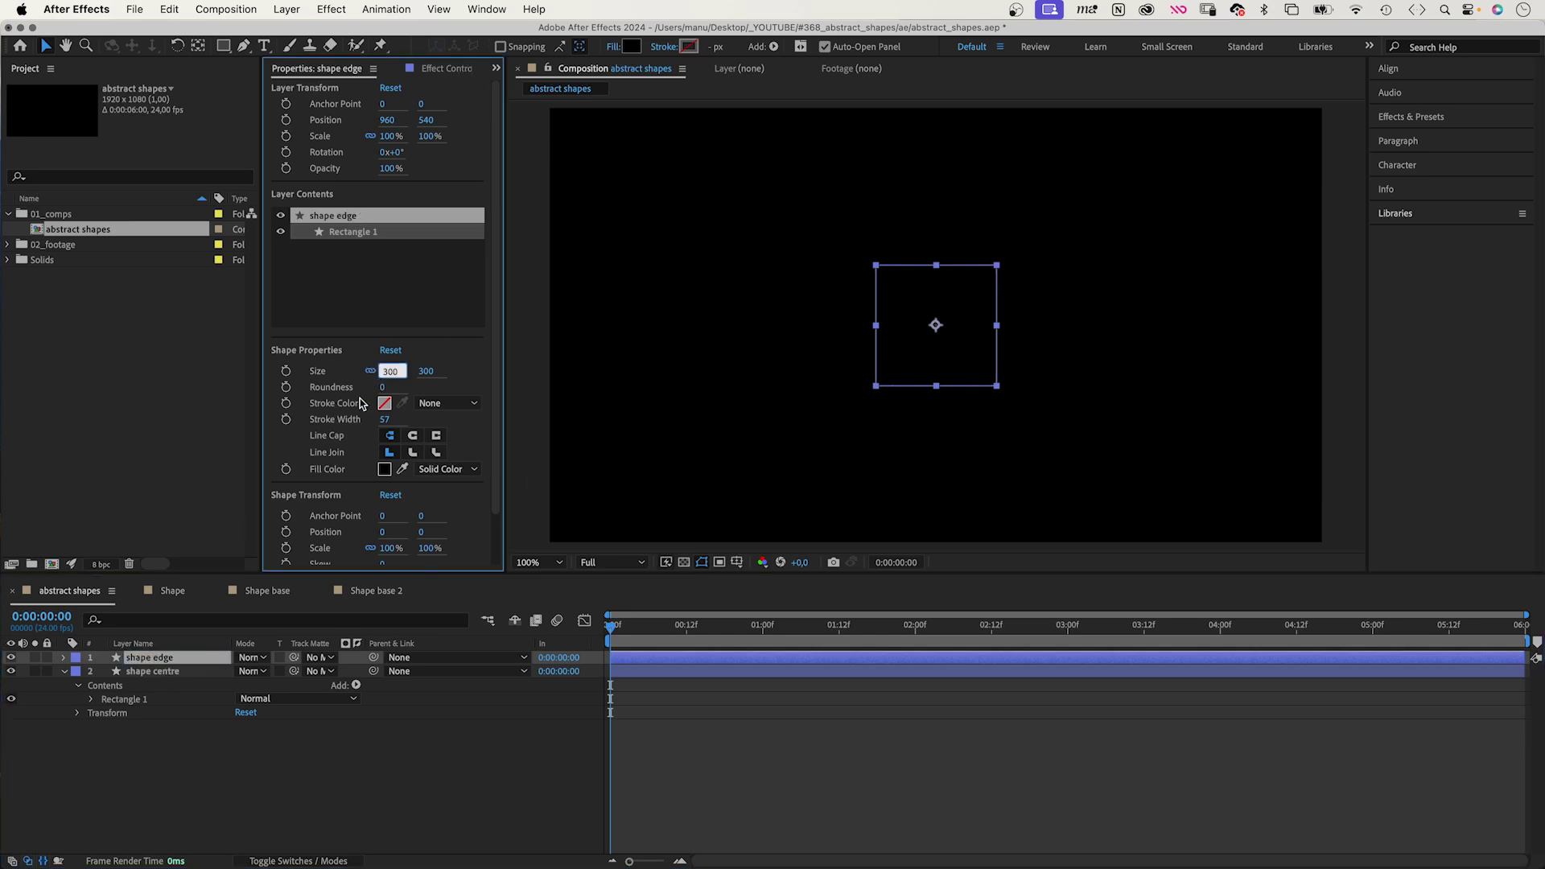
{"action": "type", "text": "60"}
{"action": "key", "text": "Return"}
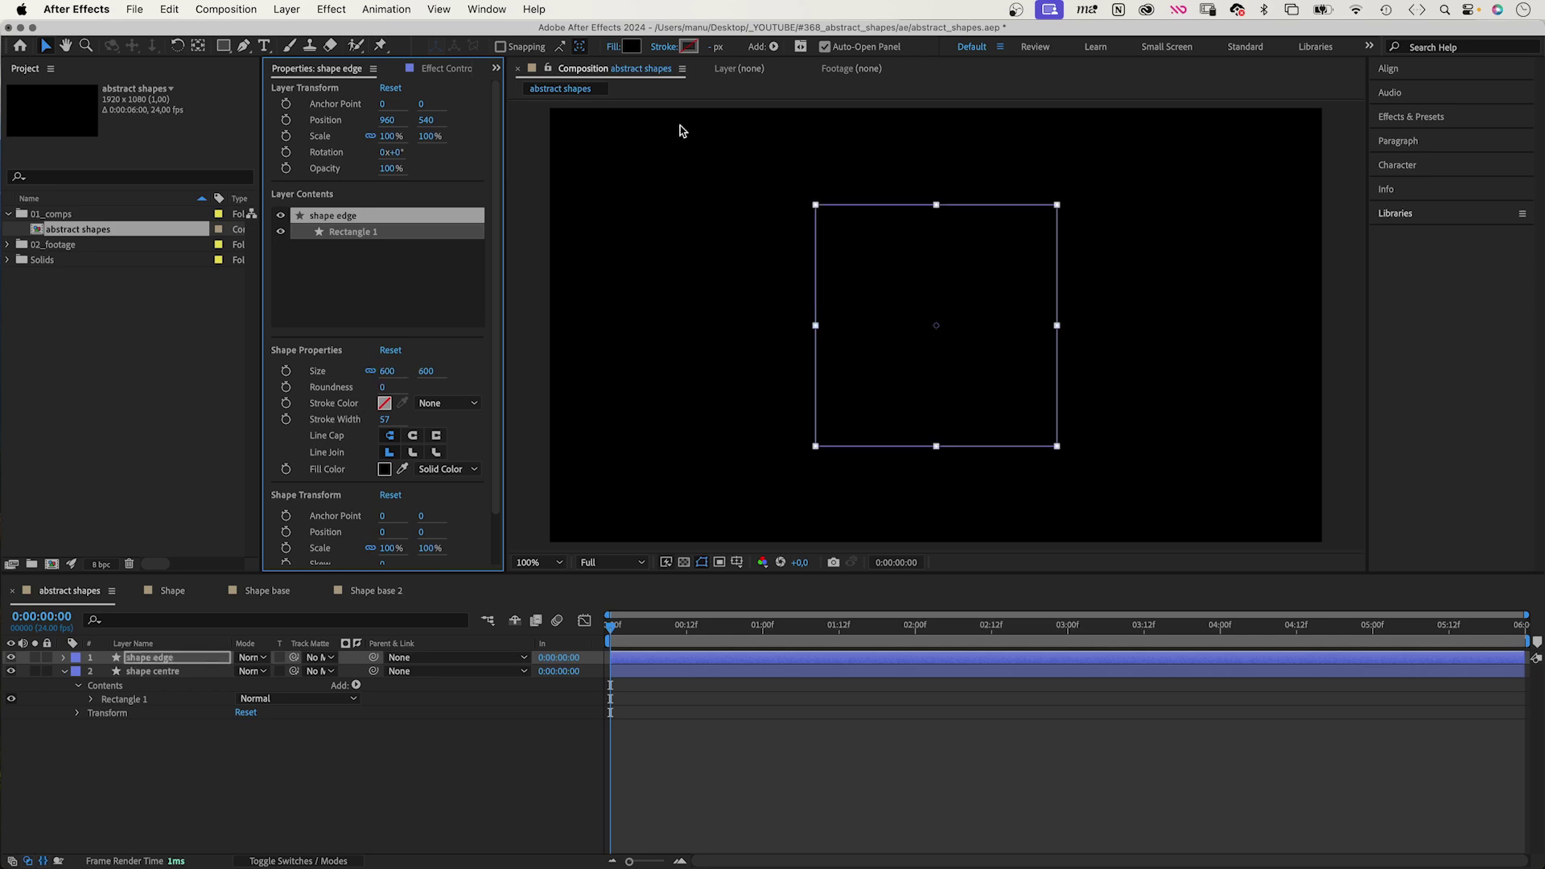
Set the shape edge fill to grey RGB 80, 80, 80
{"action": "left_click", "coordinate": [631, 46]}
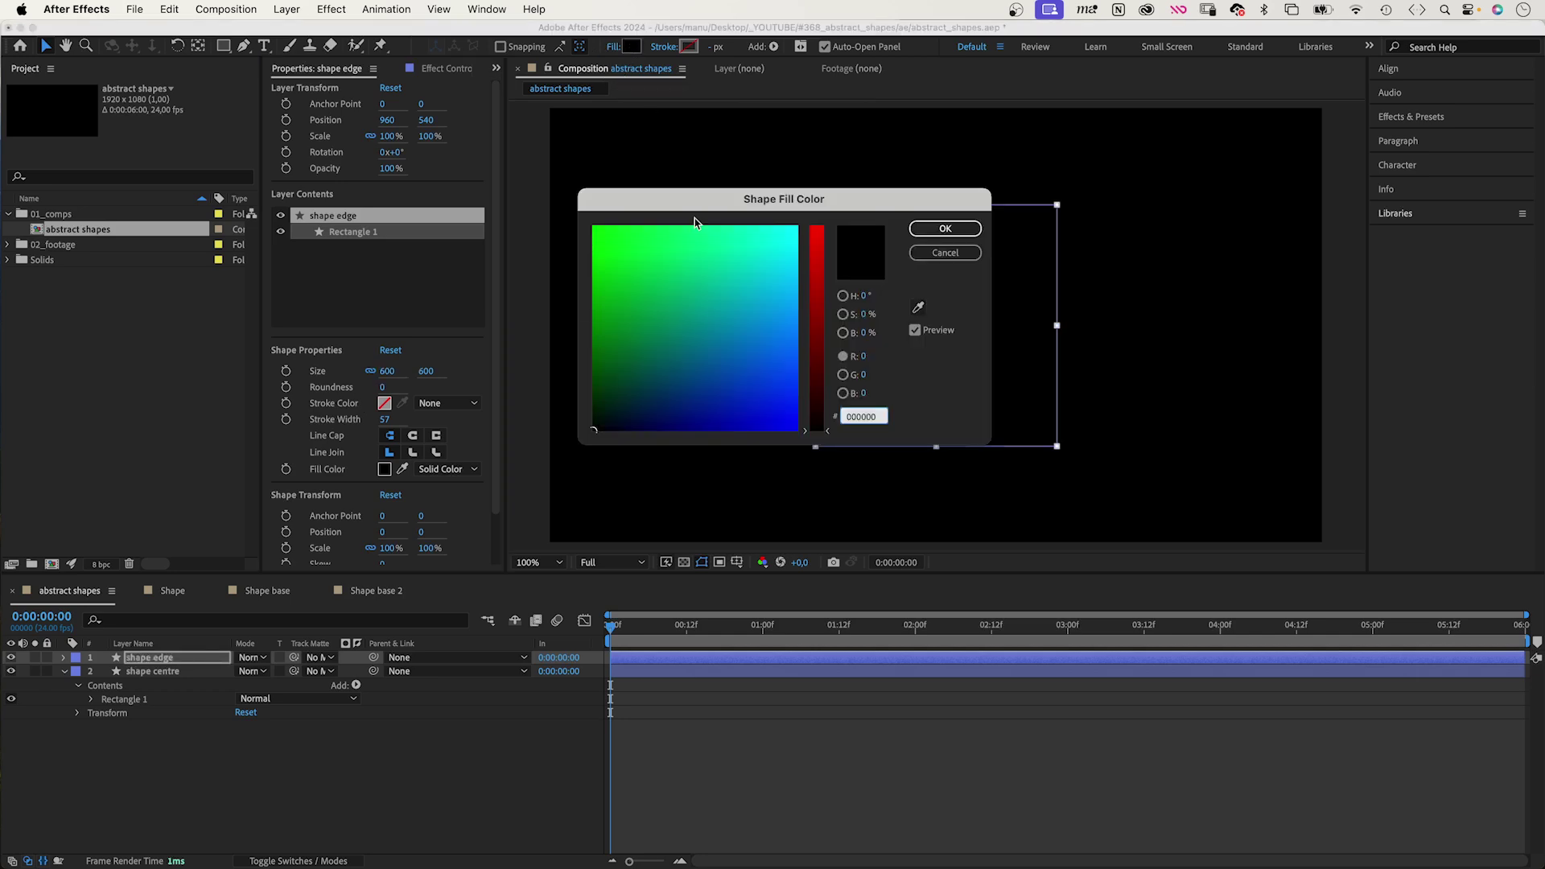
{"action": "left_click", "coordinate": [864, 356]}
{"action": "type", "text": "80"}
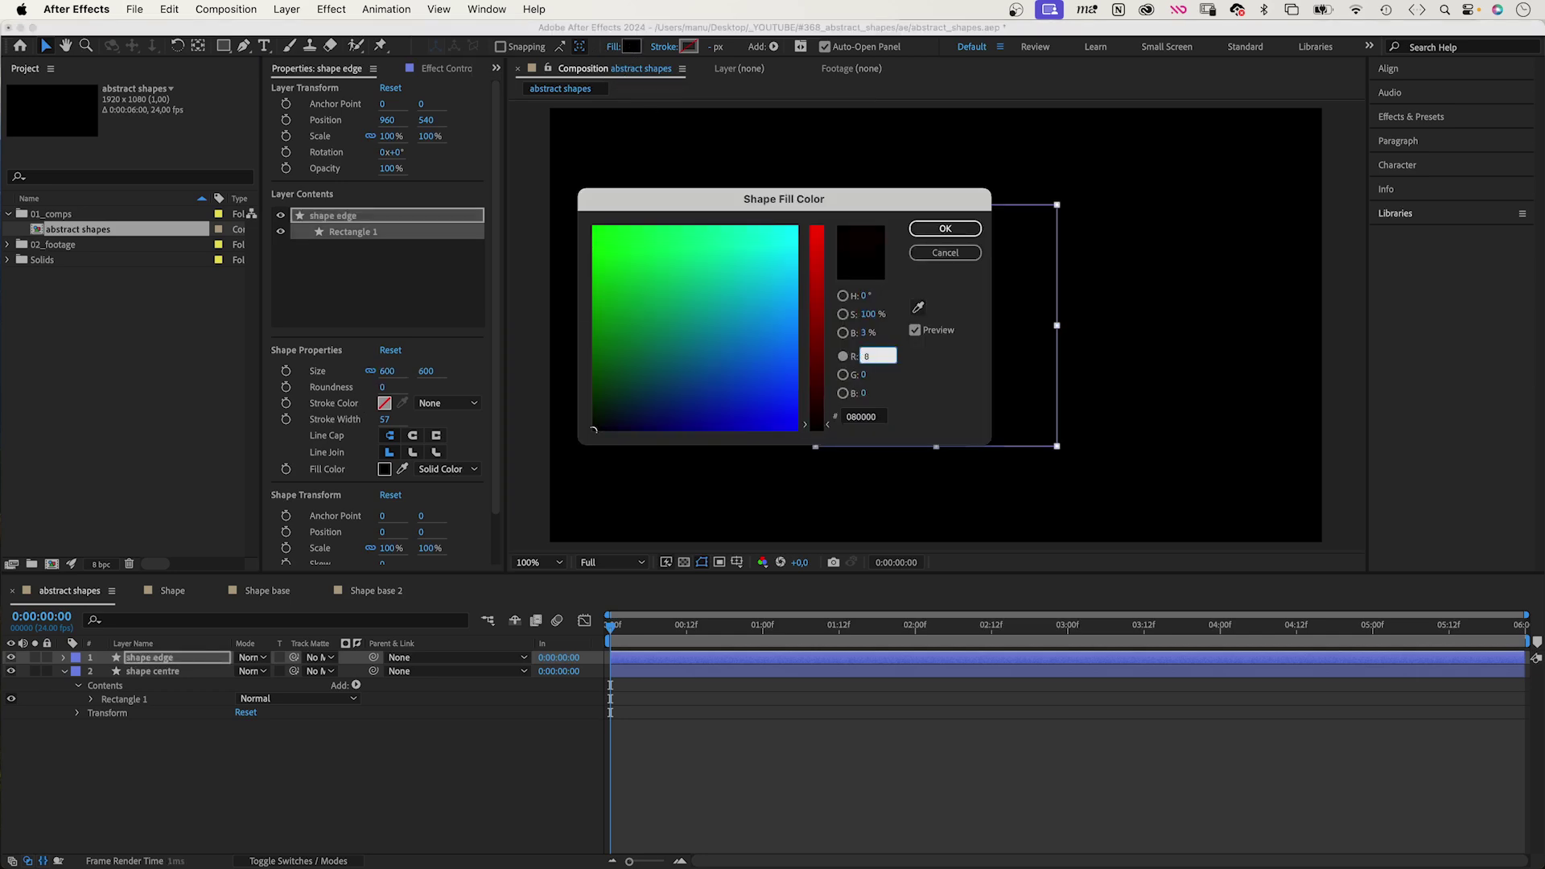
{"action": "key", "text": "Tab"}
{"action": "type", "text": "80"}
{"action": "key", "text": "Tab"}
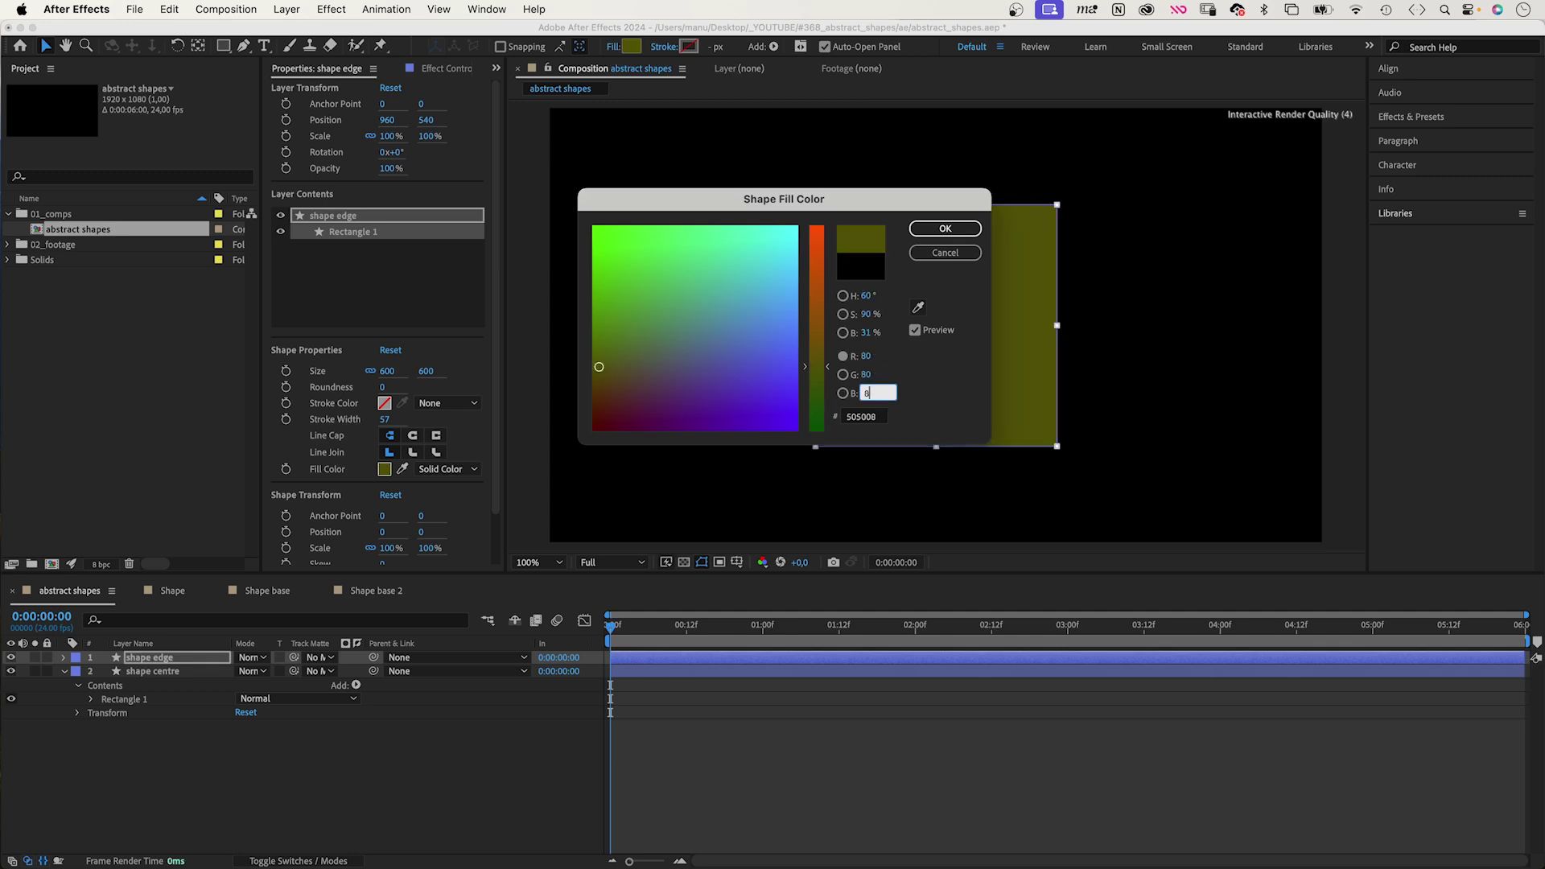
{"action": "type", "text": "80"}
{"action": "key", "text": "Tab"}
{"action": "key", "text": "Return"}
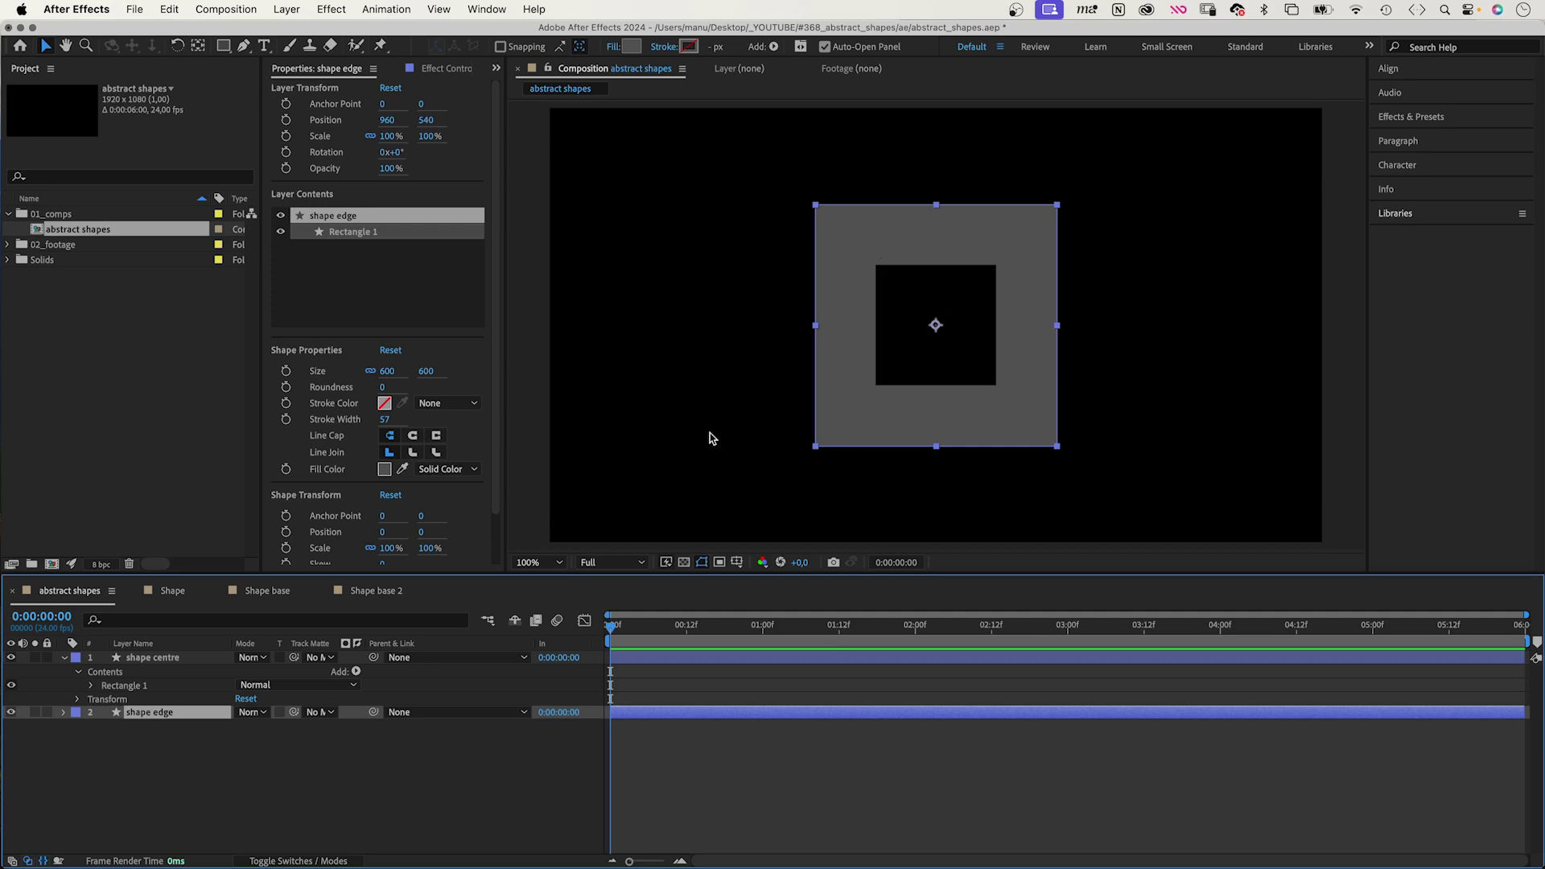
Convert shape centre's Rectangle Path 1 into a Bezier path
{"action": "left_click", "coordinate": [64, 713]}
{"action": "left_click", "coordinate": [77, 728]}
{"action": "left_click", "coordinate": [91, 686]}
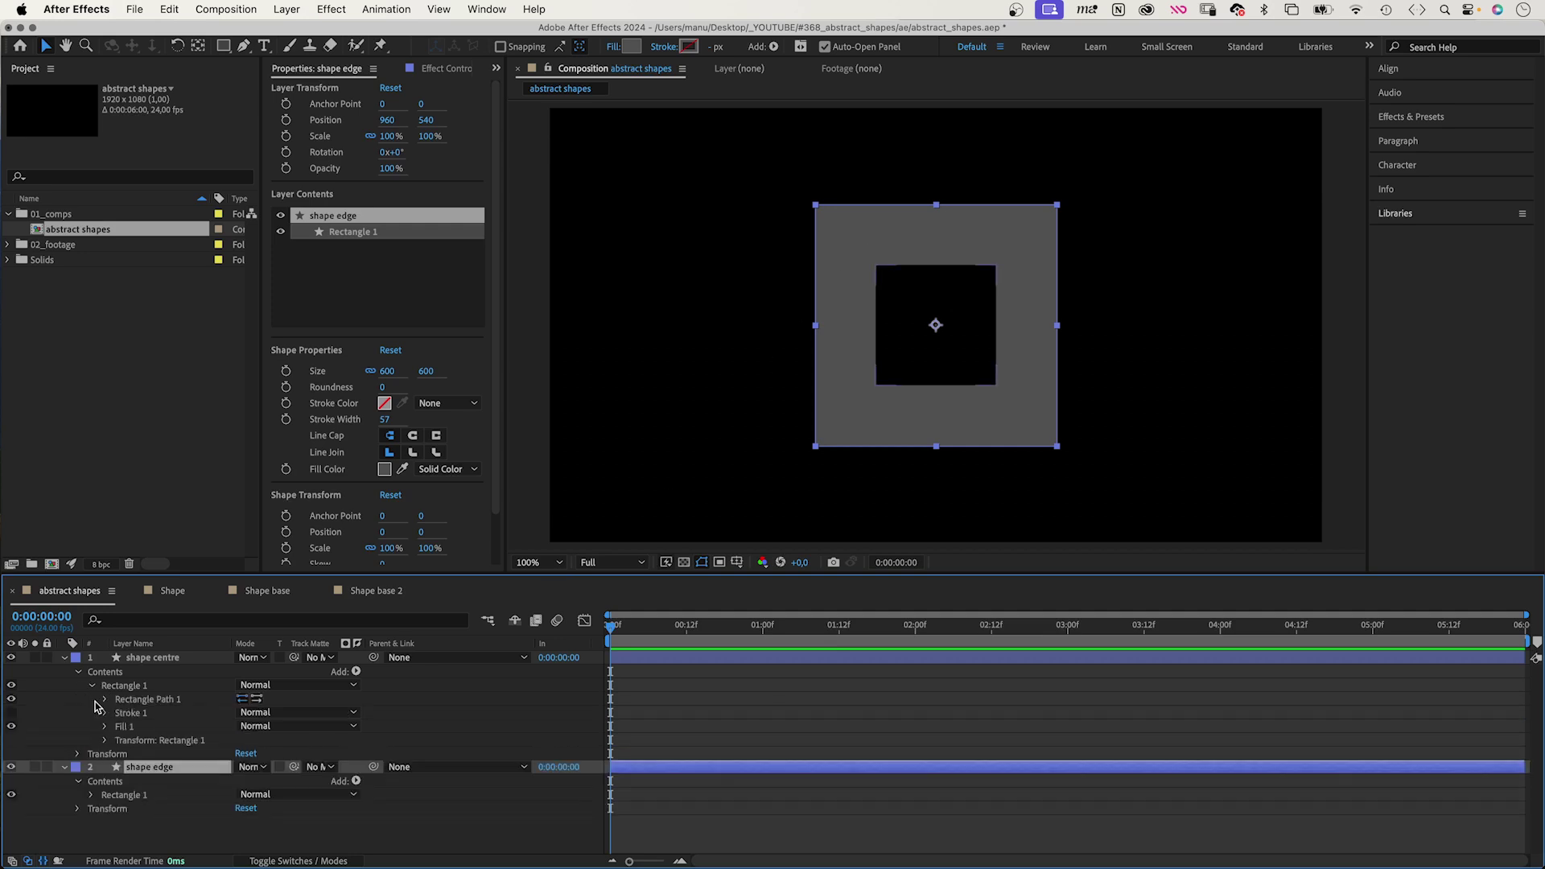
{"action": "left_click", "coordinate": [104, 701]}
{"action": "left_click", "coordinate": [154, 703]}
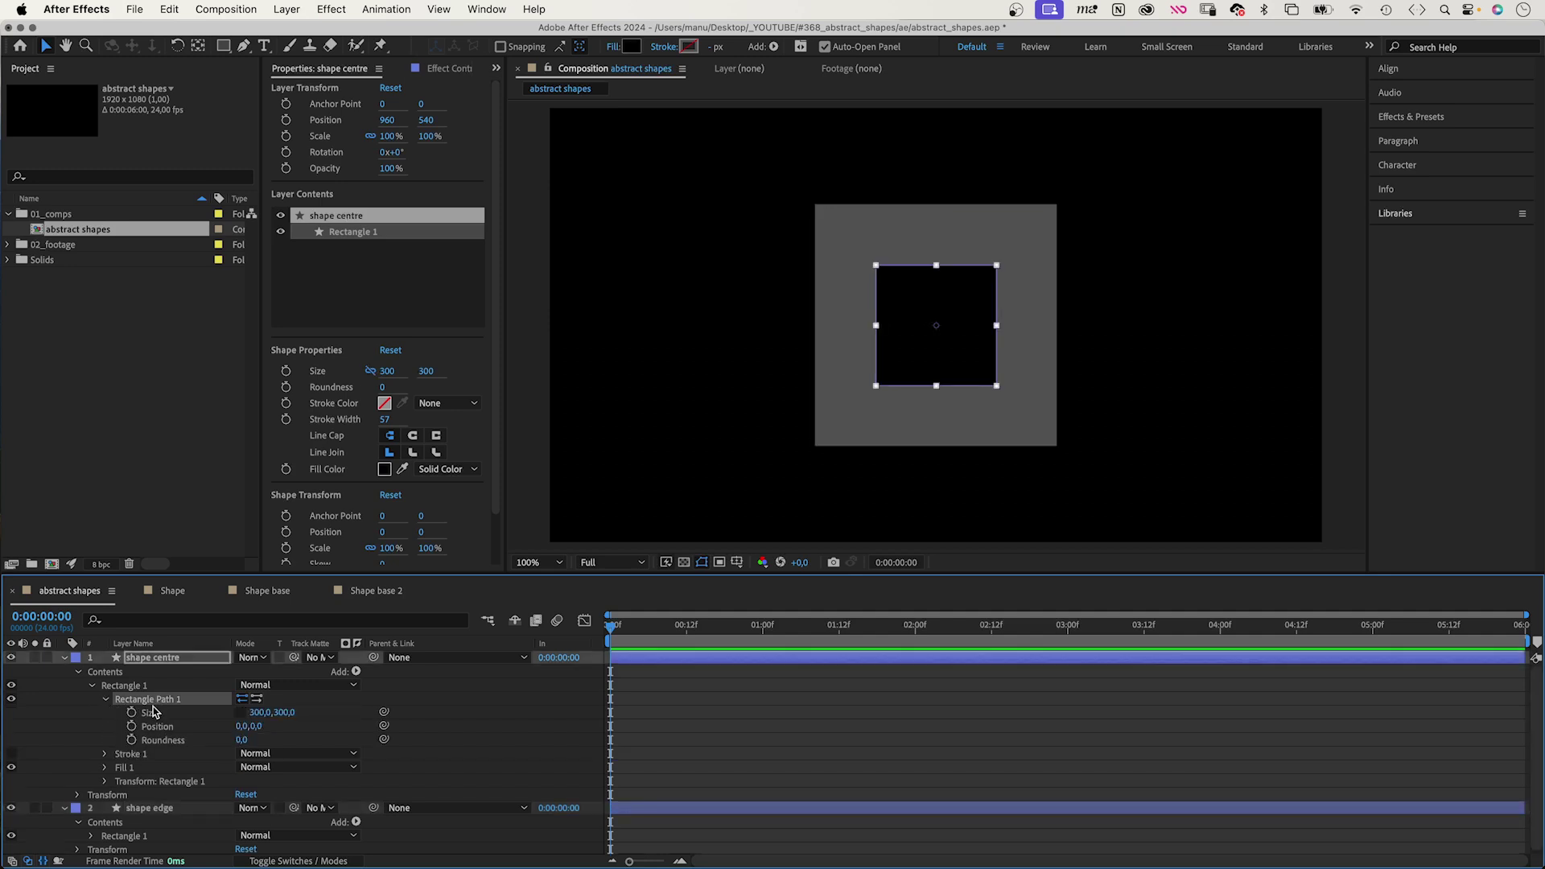
{"action": "right_click", "coordinate": [155, 706]}
{"action": "left_click", "coordinate": [194, 755]}
Convert shape edge's rectangle path to Bezier, then collapse both layers and deselect
{"action": "left_click", "coordinate": [87, 797]}
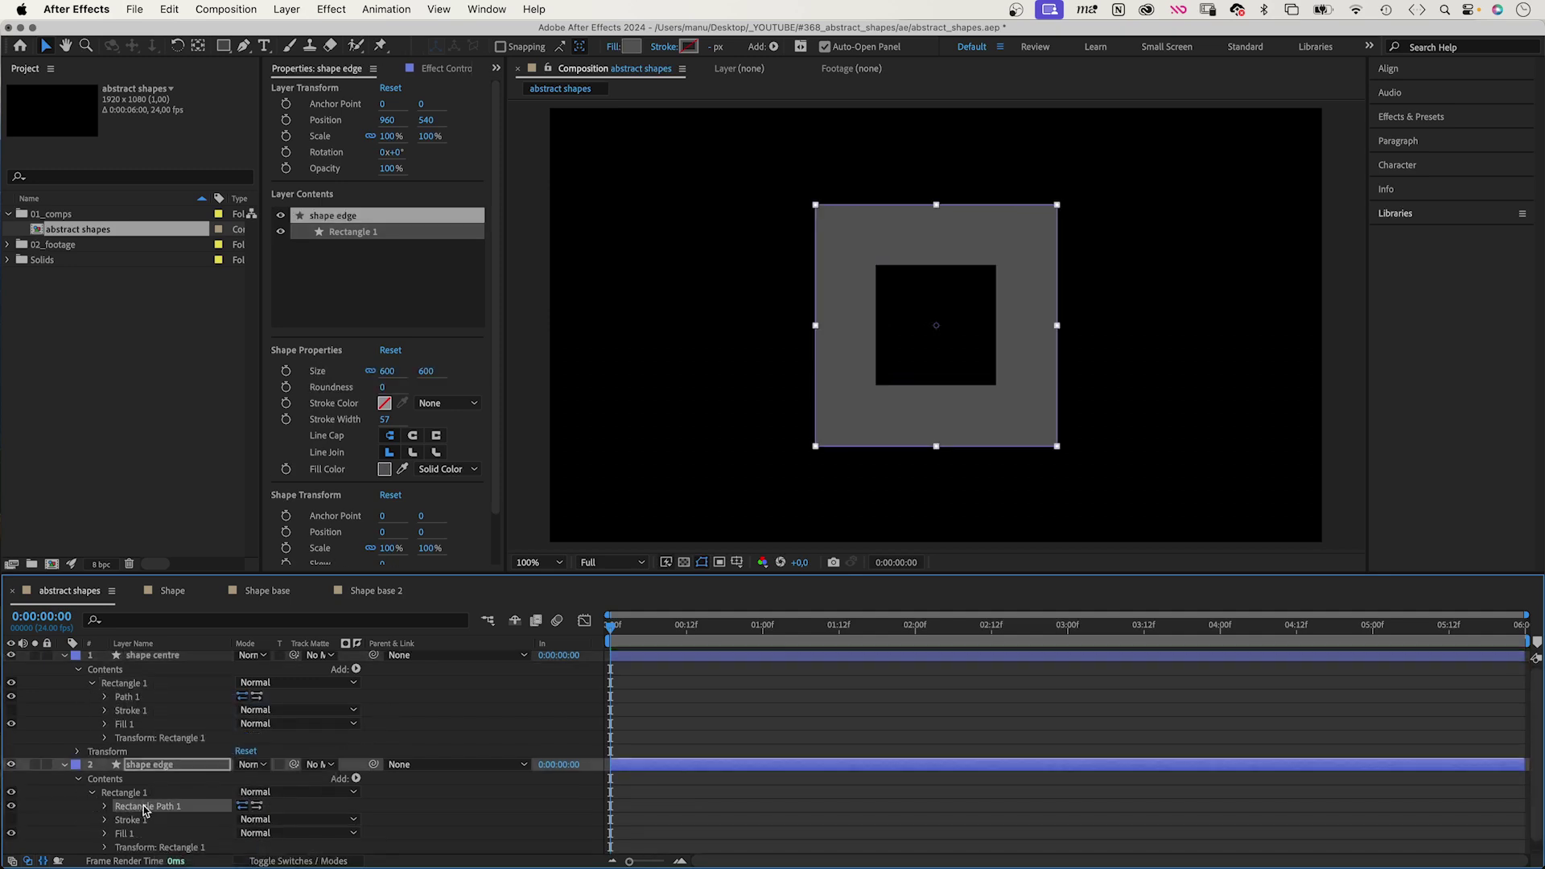
{"action": "right_click", "coordinate": [136, 807]}
{"action": "left_click", "coordinate": [194, 758]}
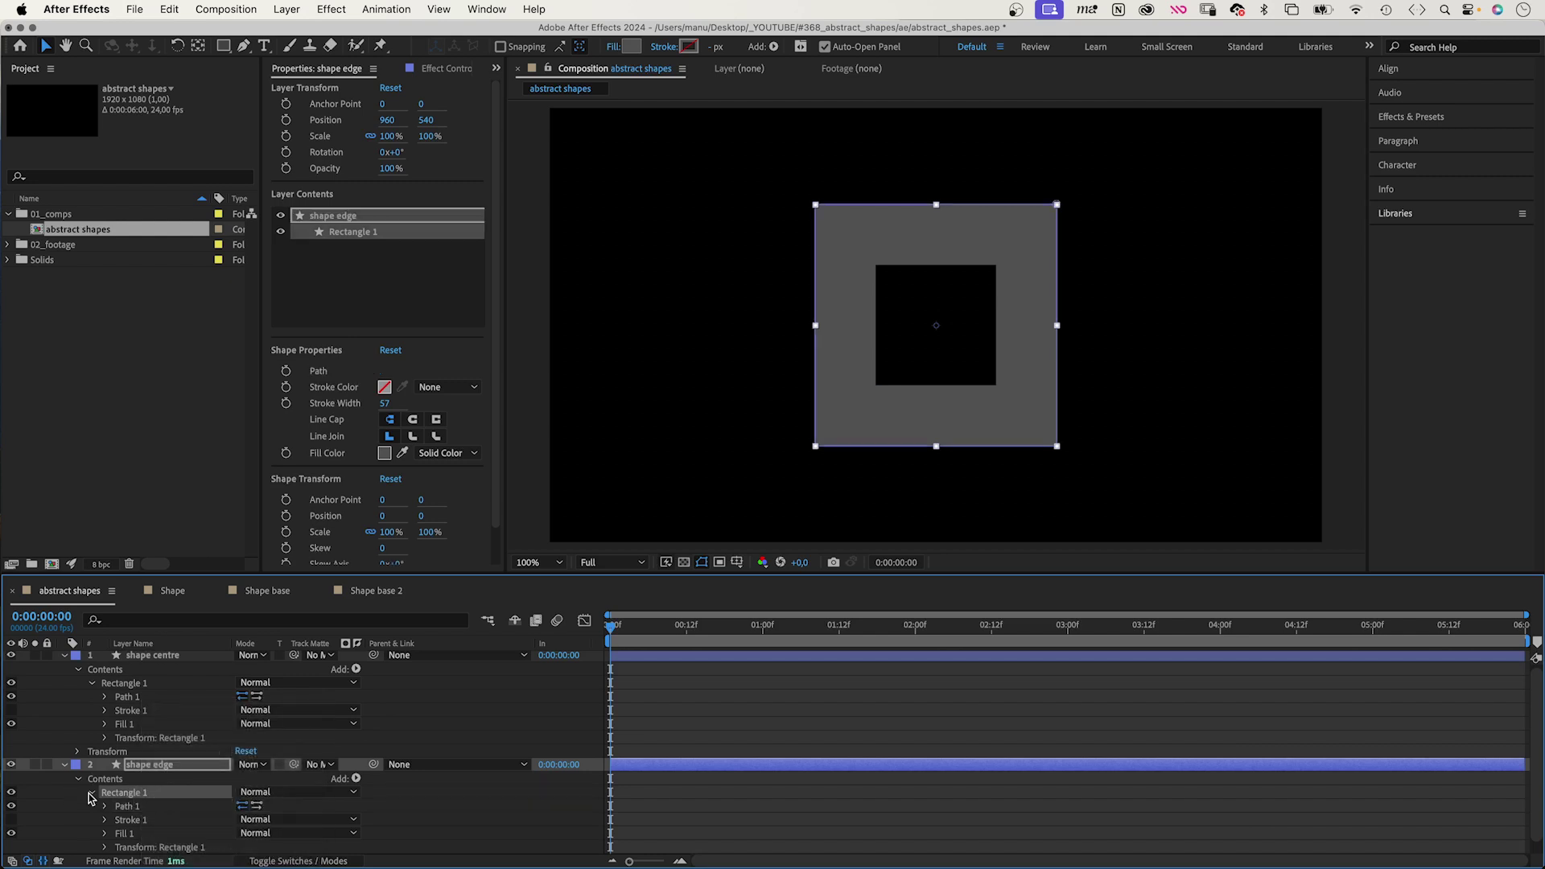
{"action": "left_click", "coordinate": [65, 764]}
{"action": "left_click", "coordinate": [64, 655]}
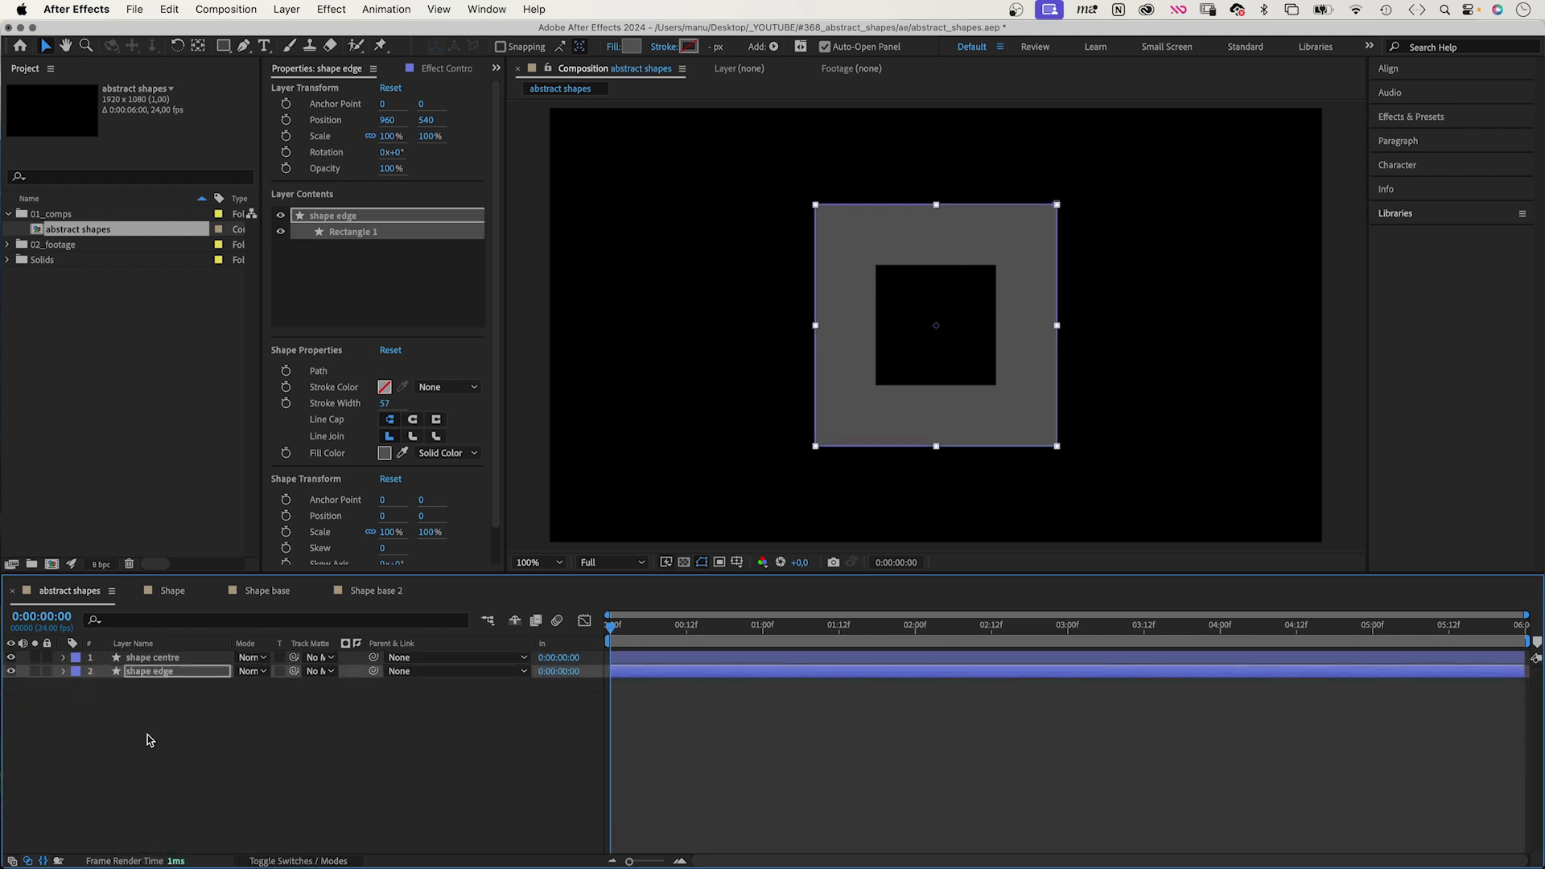
{"action": "left_click", "coordinate": [148, 741]}
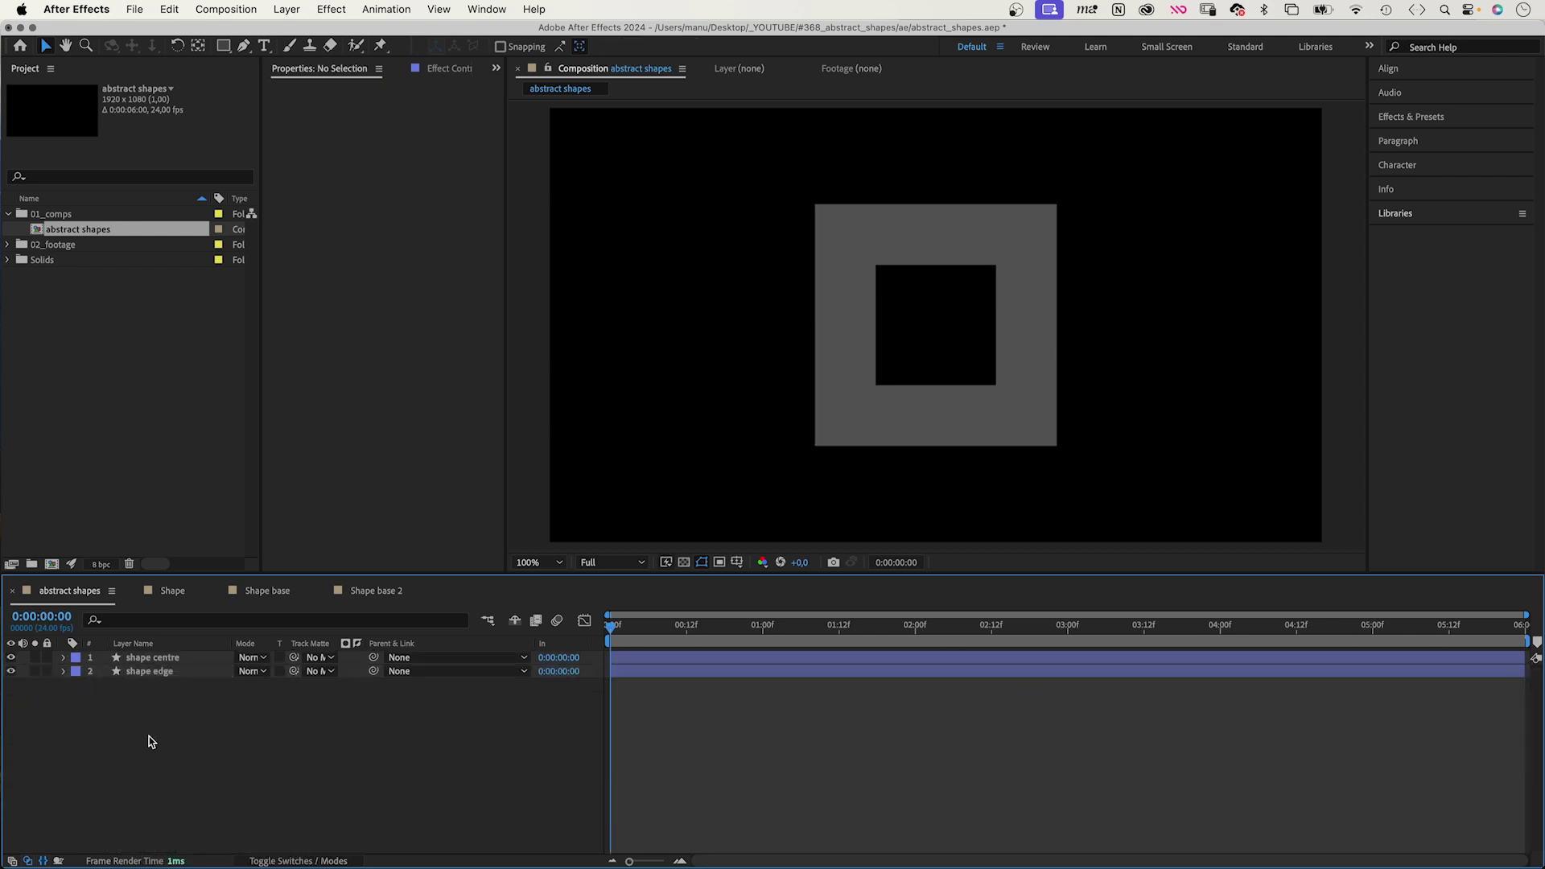
Draw a closed trapezoid across the top band between the outer and inner squares
{"action": "left_click", "coordinate": [243, 45]}
{"action": "left_click", "coordinate": [818, 206]}
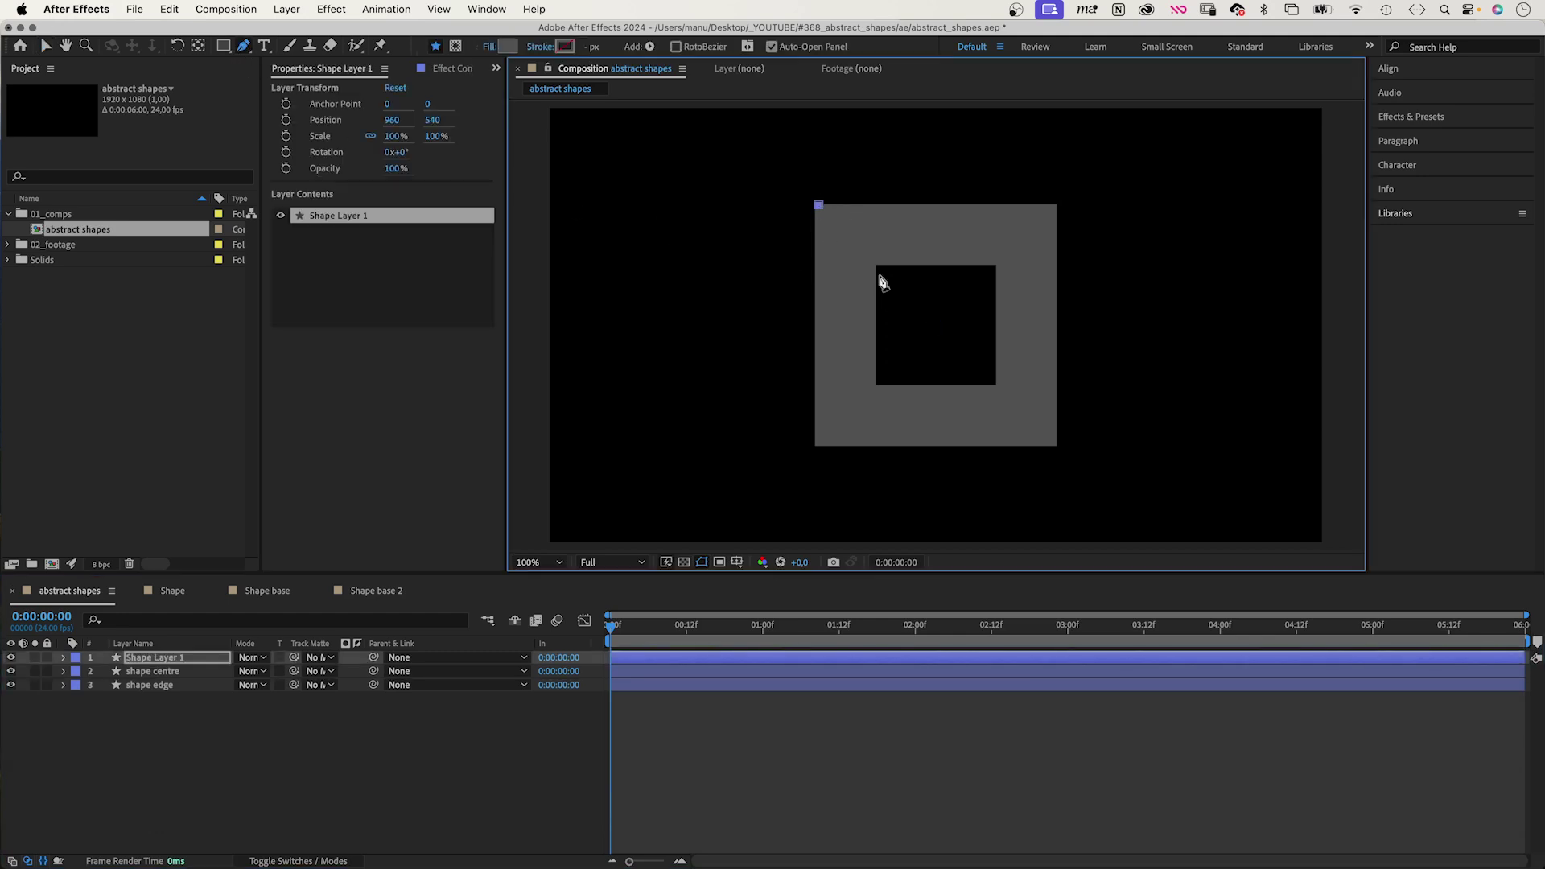
{"action": "left_click", "coordinate": [876, 265]}
{"action": "left_click", "coordinate": [996, 264]}
{"action": "left_click", "coordinate": [1056, 205]}
{"action": "left_click", "coordinate": [818, 206]}
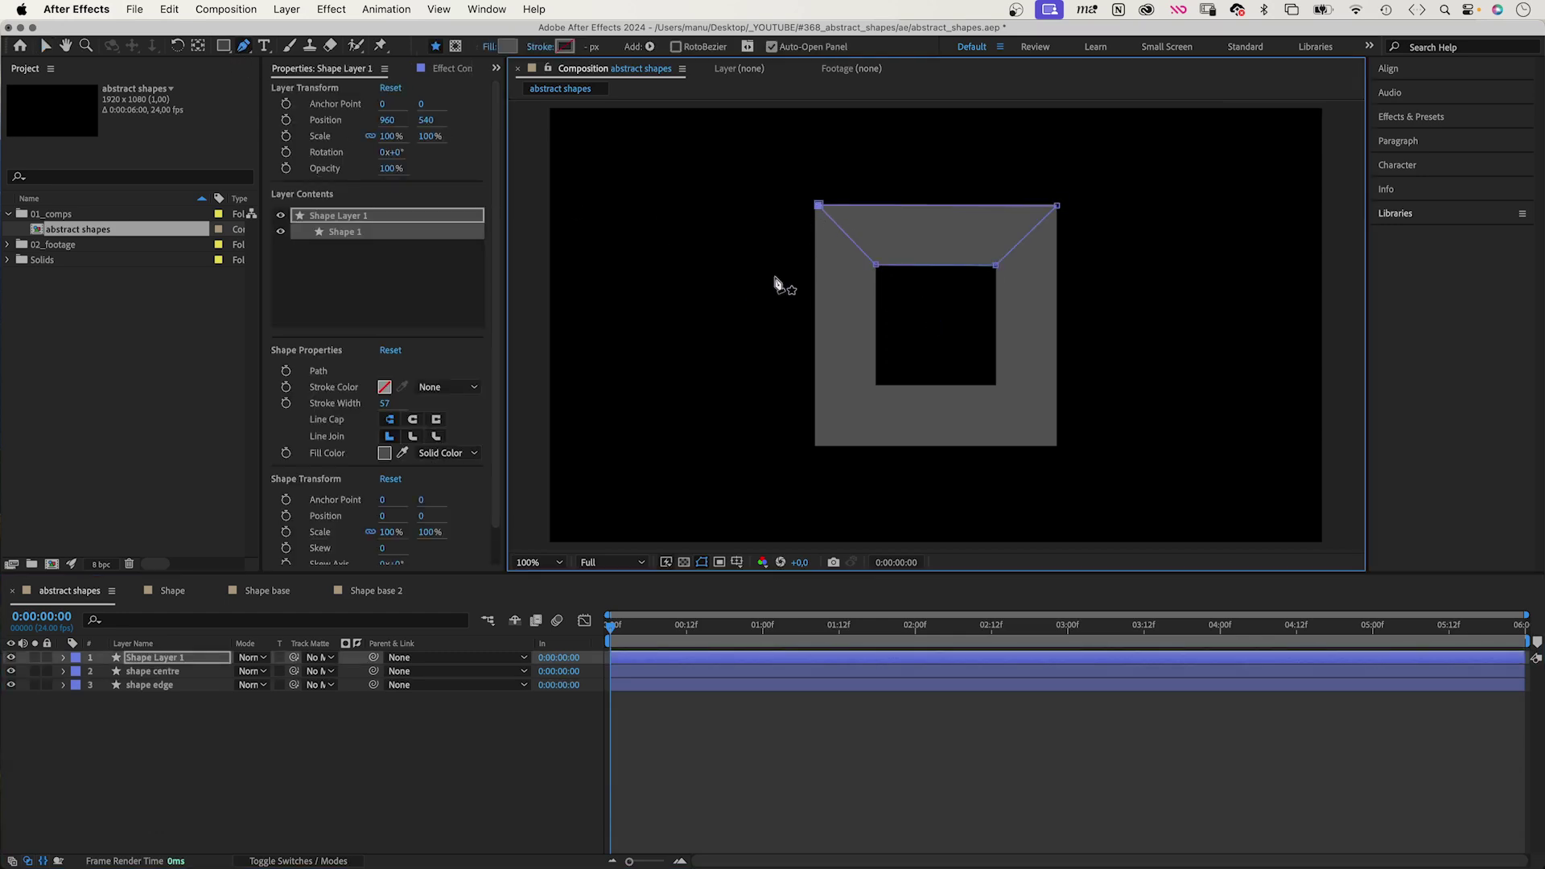
Name the trapezoid layer 'shape top' and give it a white fill
{"action": "left_click", "coordinate": [141, 662]}
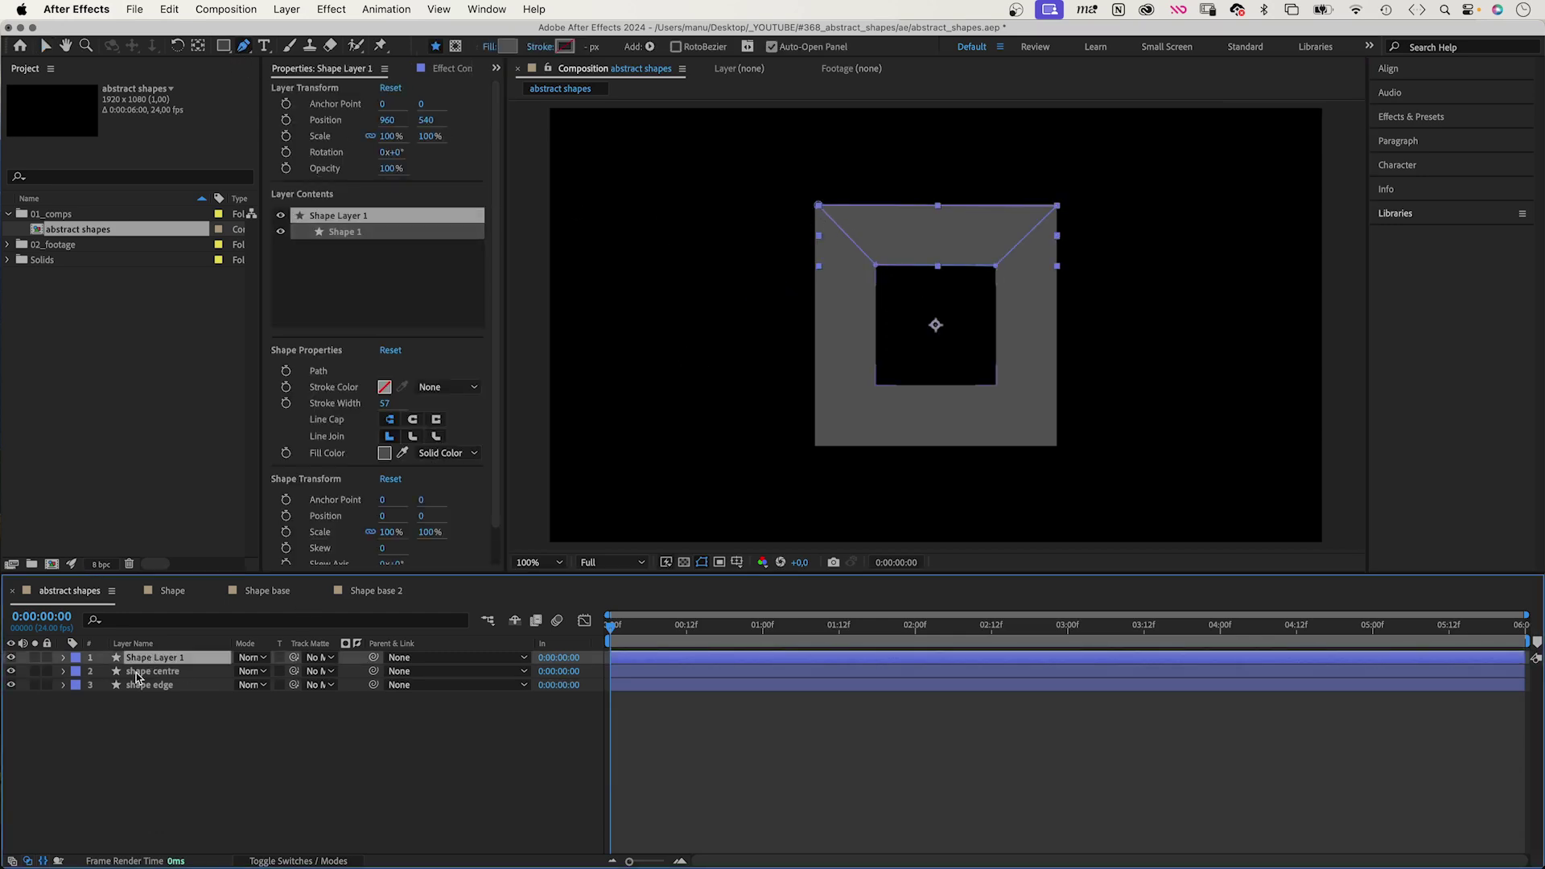
{"action": "key", "text": "Return"}
{"action": "type", "text": "shape top"}
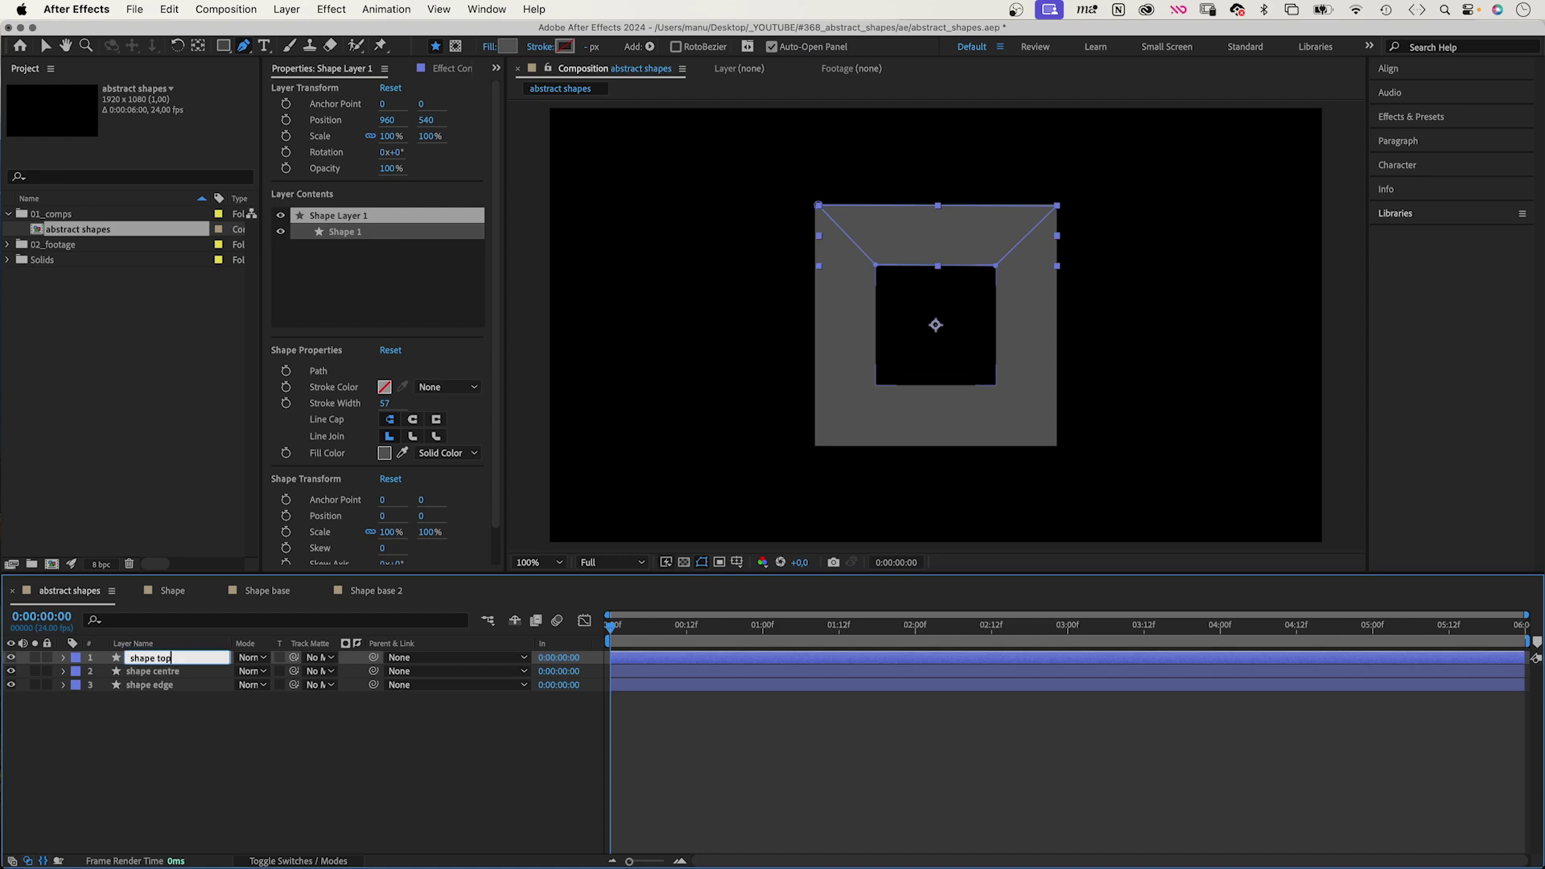
{"action": "key", "text": "Return"}
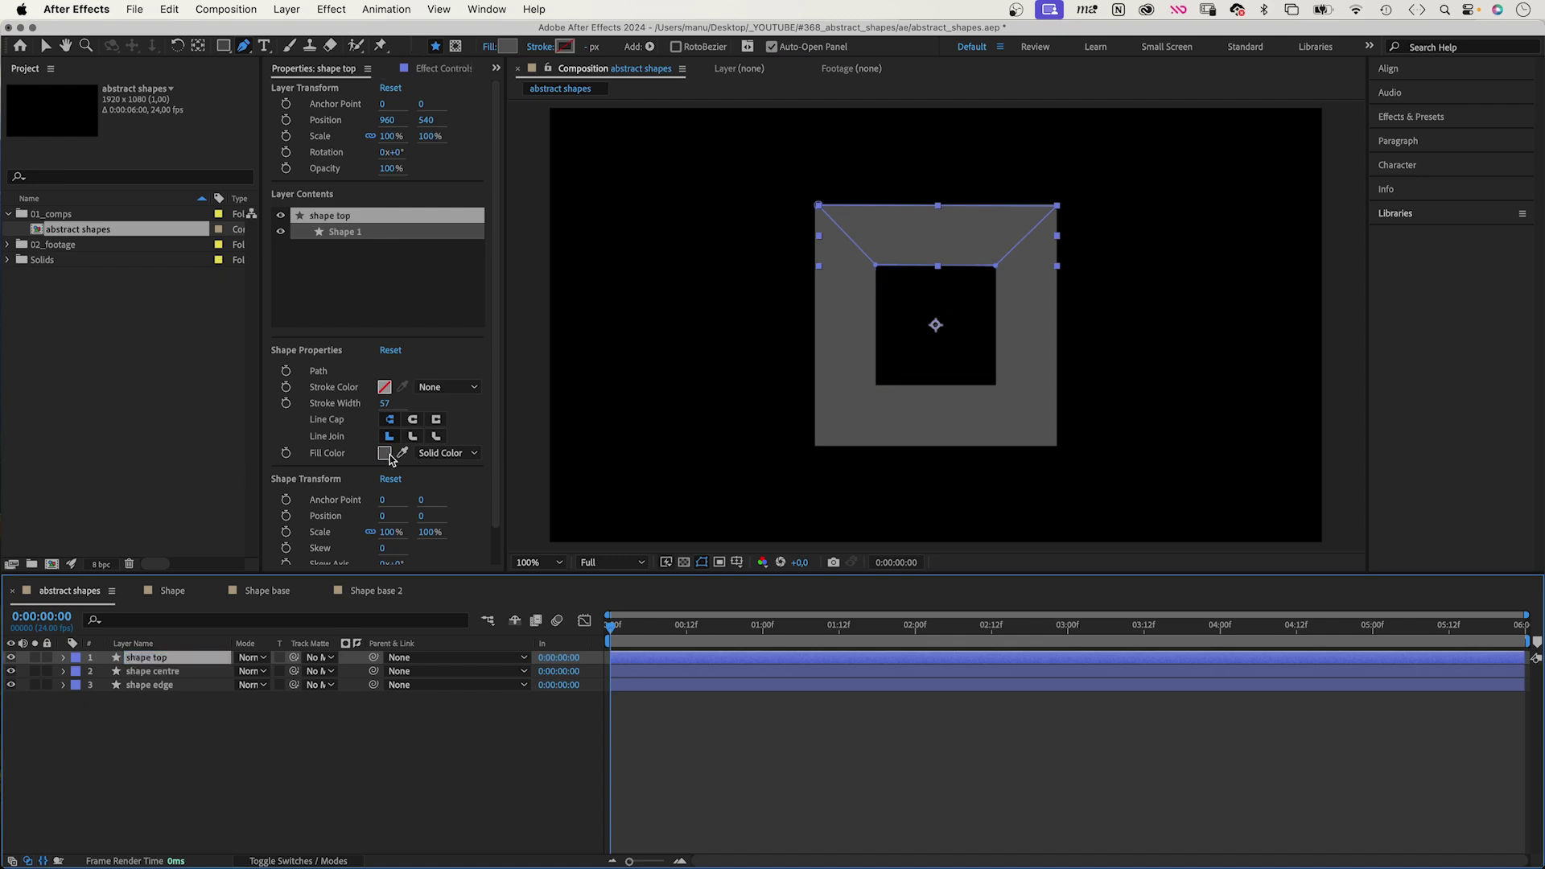
{"action": "left_click", "coordinate": [384, 452]}
{"action": "mouse_move", "coordinate": [740, 268]}
{"action": "left_mouse_down"}
{"action": "mouse_move", "coordinate": [819, 251]}
{"action": "mouse_move", "coordinate": [817, 224]}
{"action": "left_mouse_up"}
{"action": "left_click", "coordinate": [946, 228]}
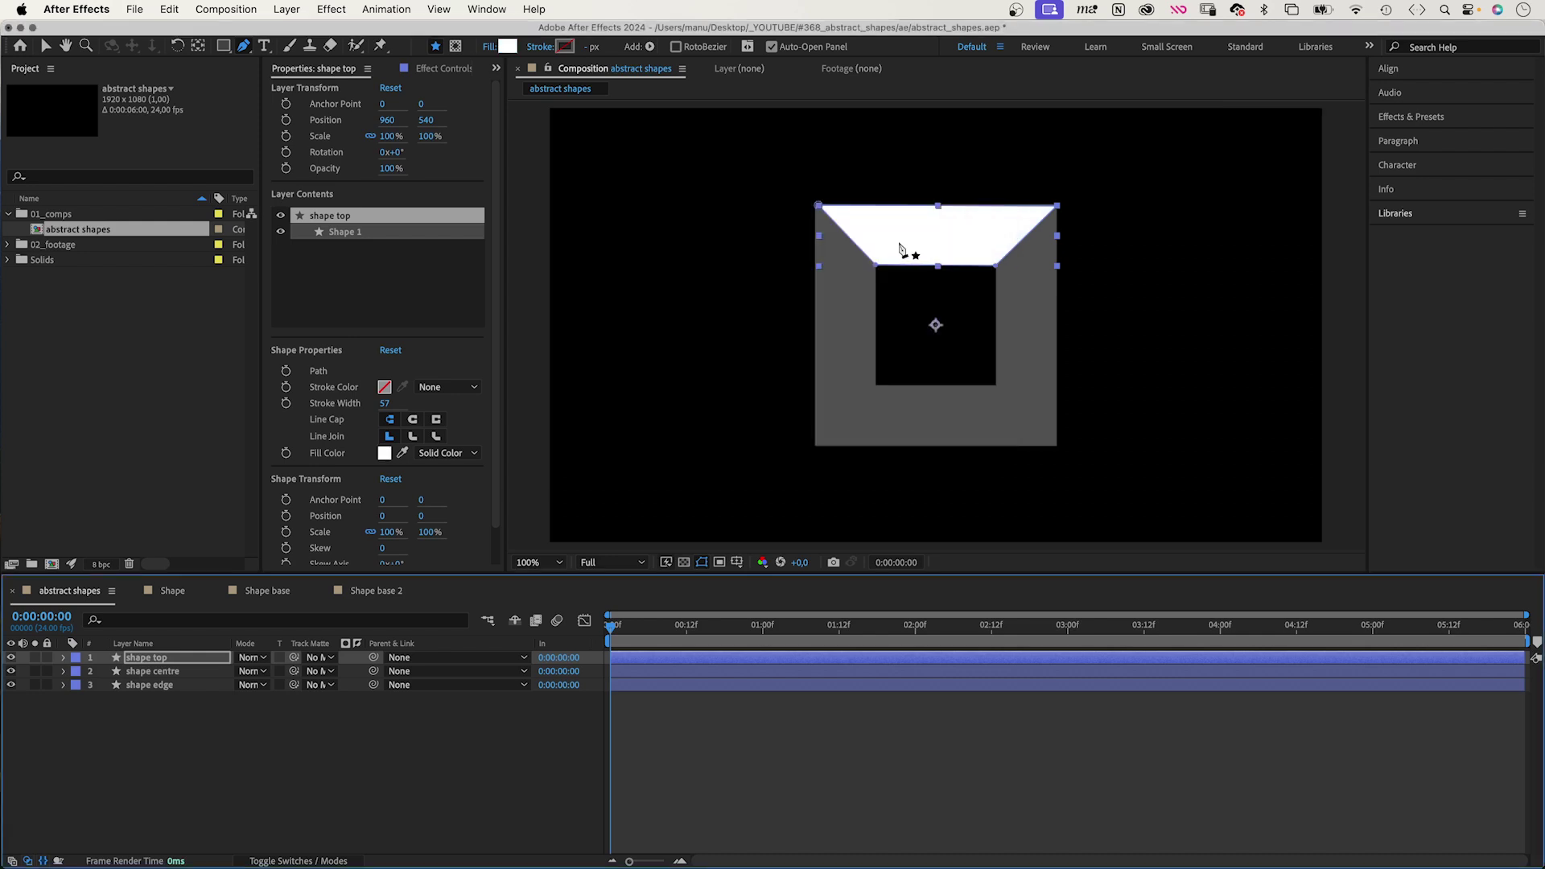
{"action": "key", "text": "v"}
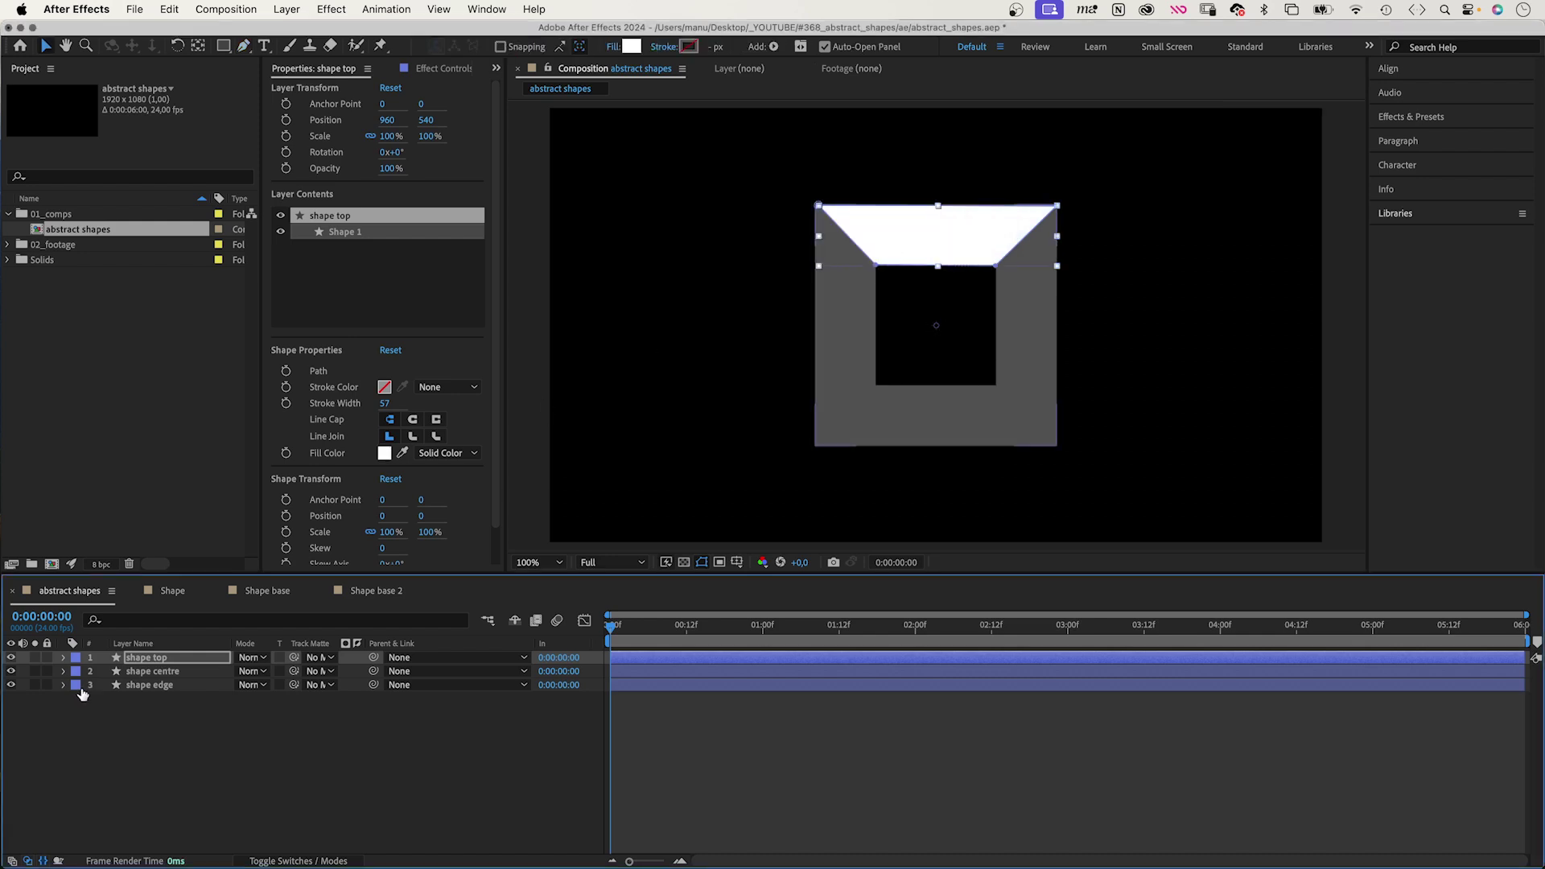
Add Nulls Follow Points corner nulls to shape edge's path with Create Nulls From Paths
{"action": "left_click", "coordinate": [64, 685]}
{"action": "left_click", "coordinate": [92, 712]}
{"action": "left_click", "coordinate": [104, 727]}
{"action": "left_click", "coordinate": [149, 741]}
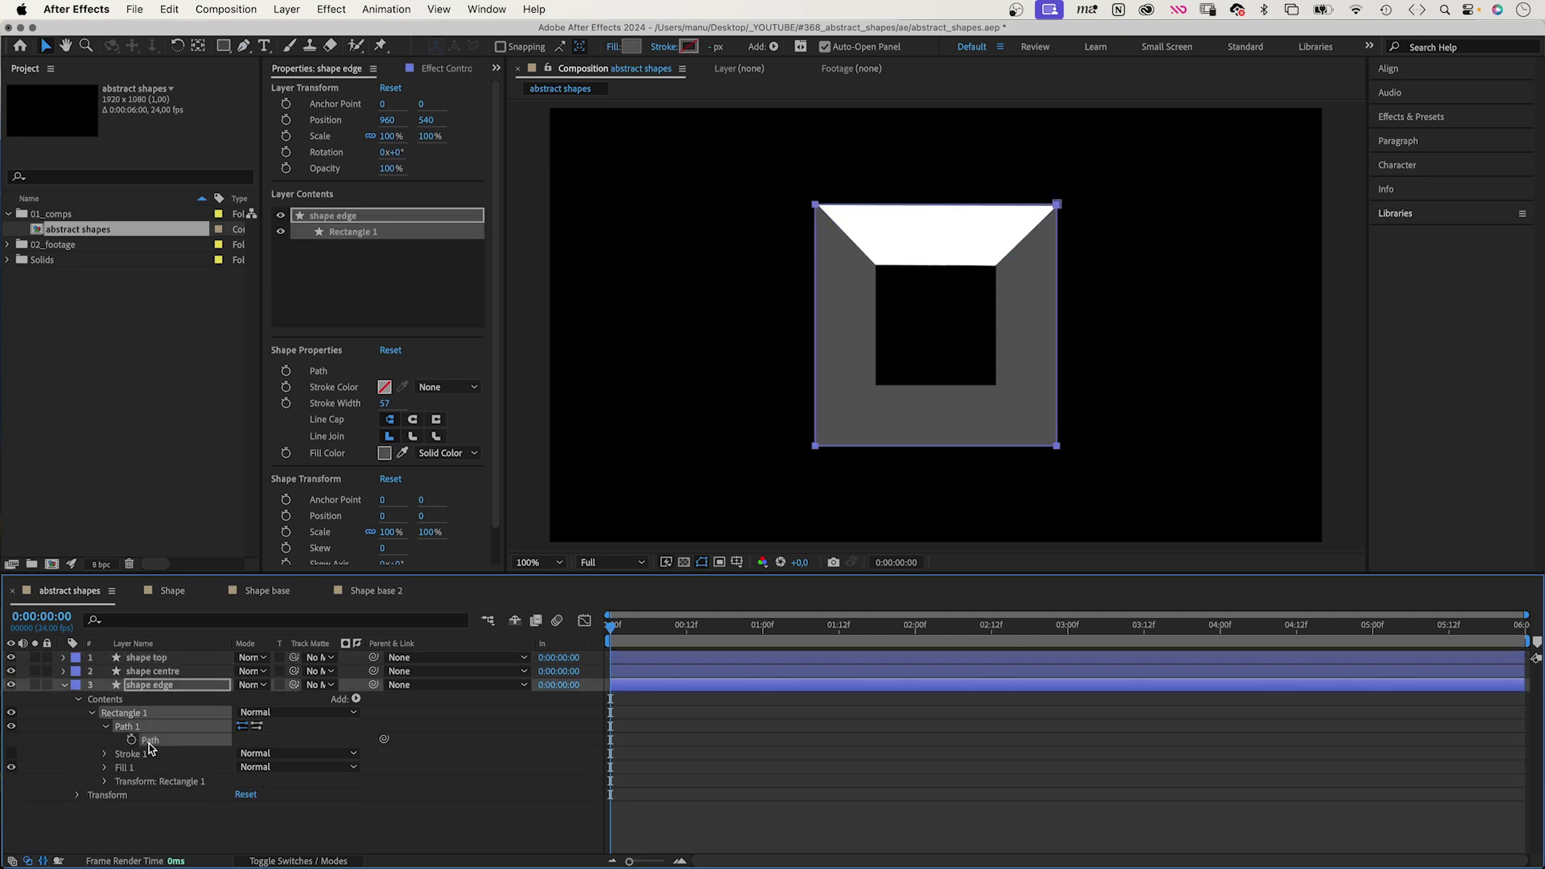
{"action": "left_click", "coordinate": [487, 10]}
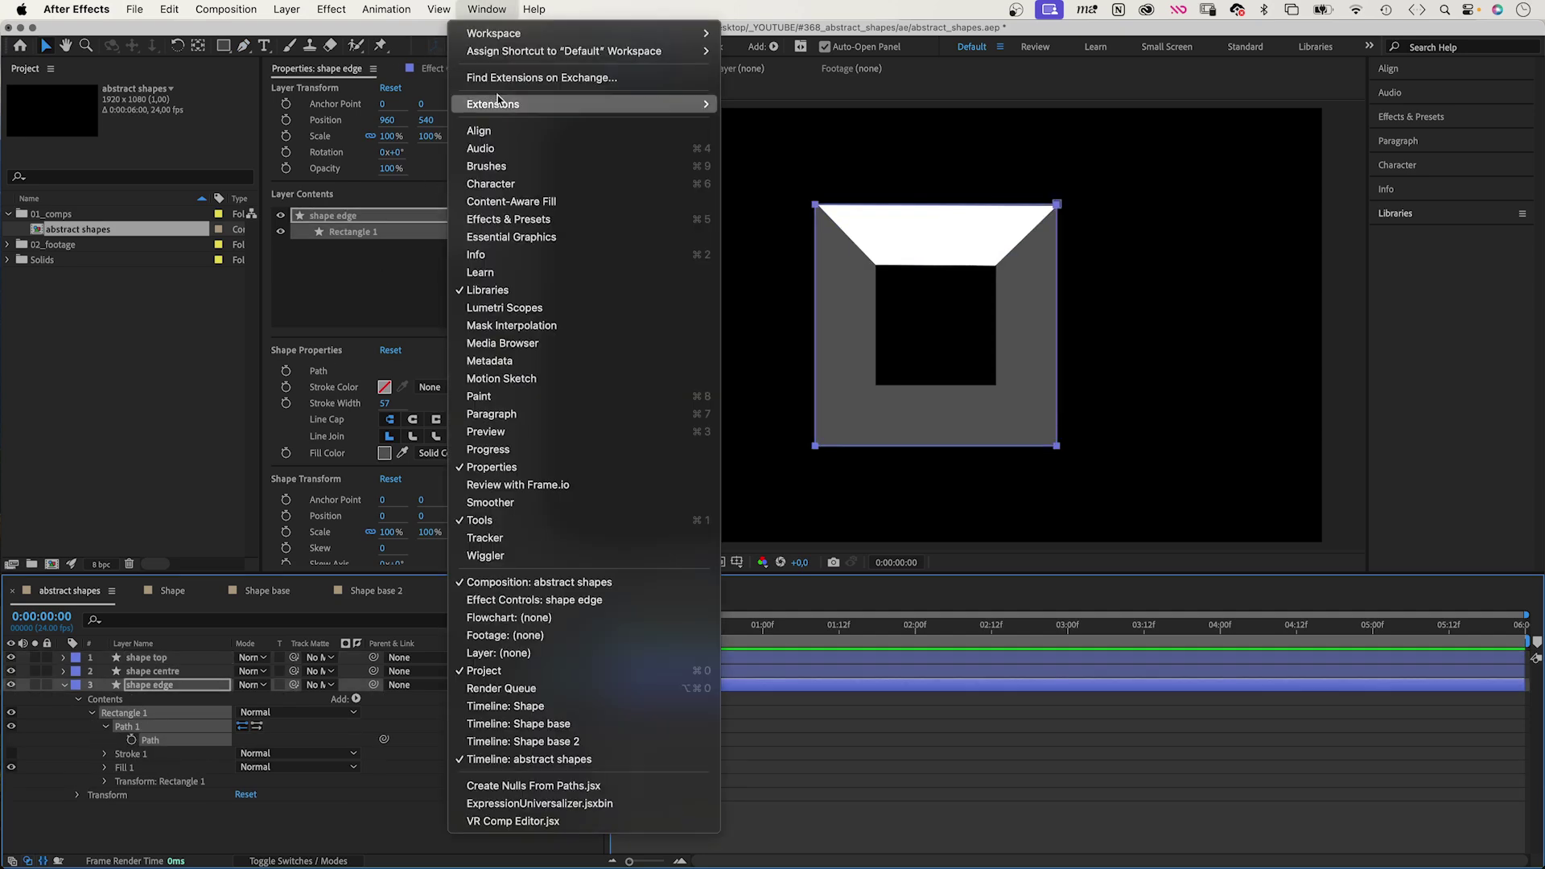
{"action": "left_click", "coordinate": [607, 788]}
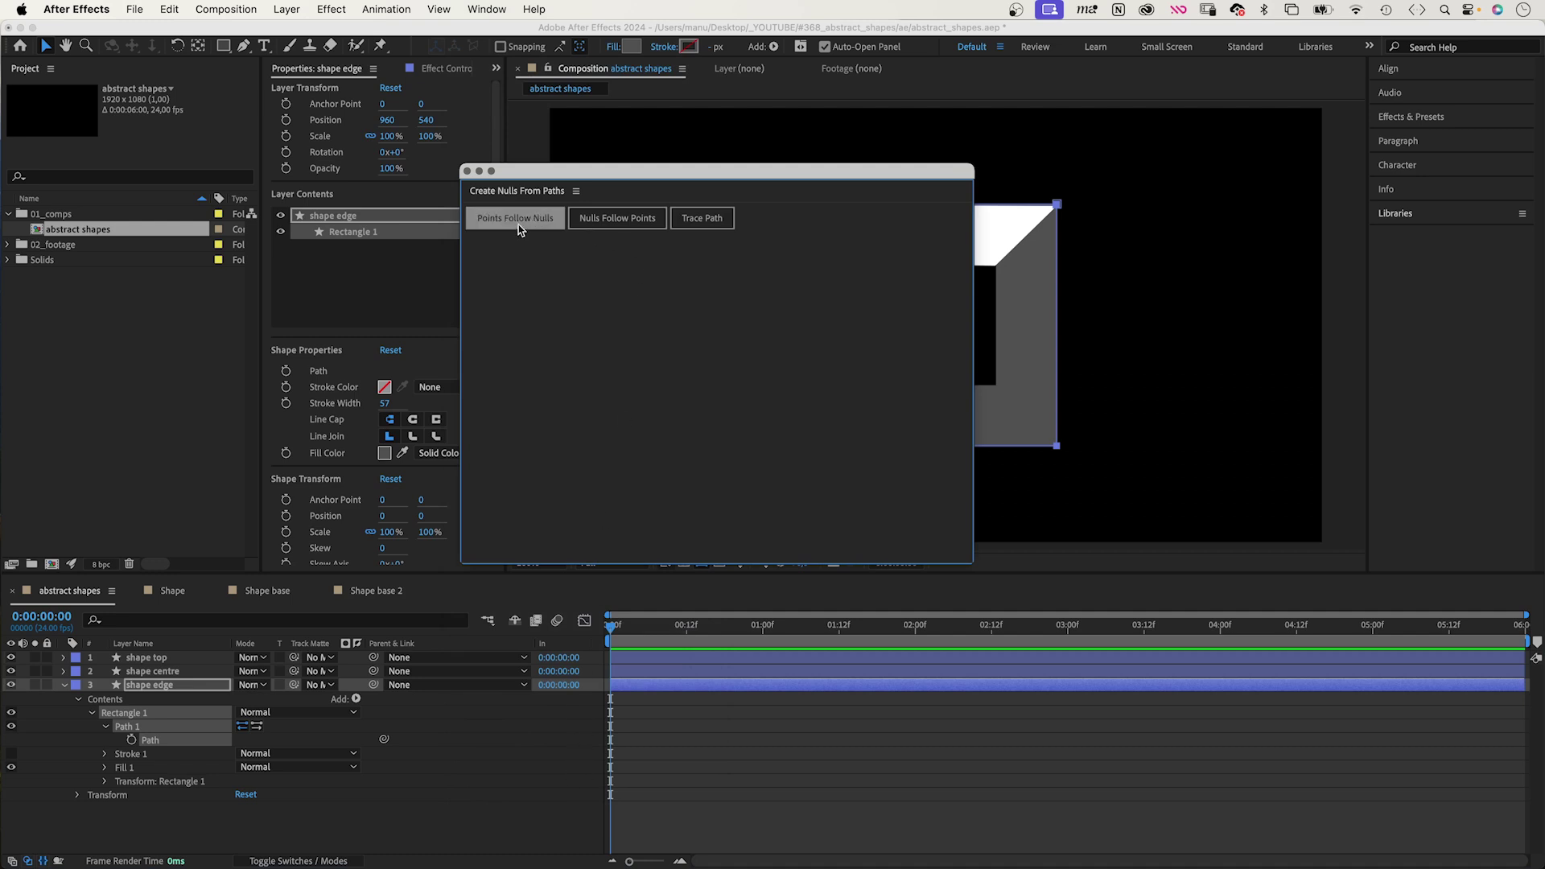
{"action": "left_click", "coordinate": [603, 218]}
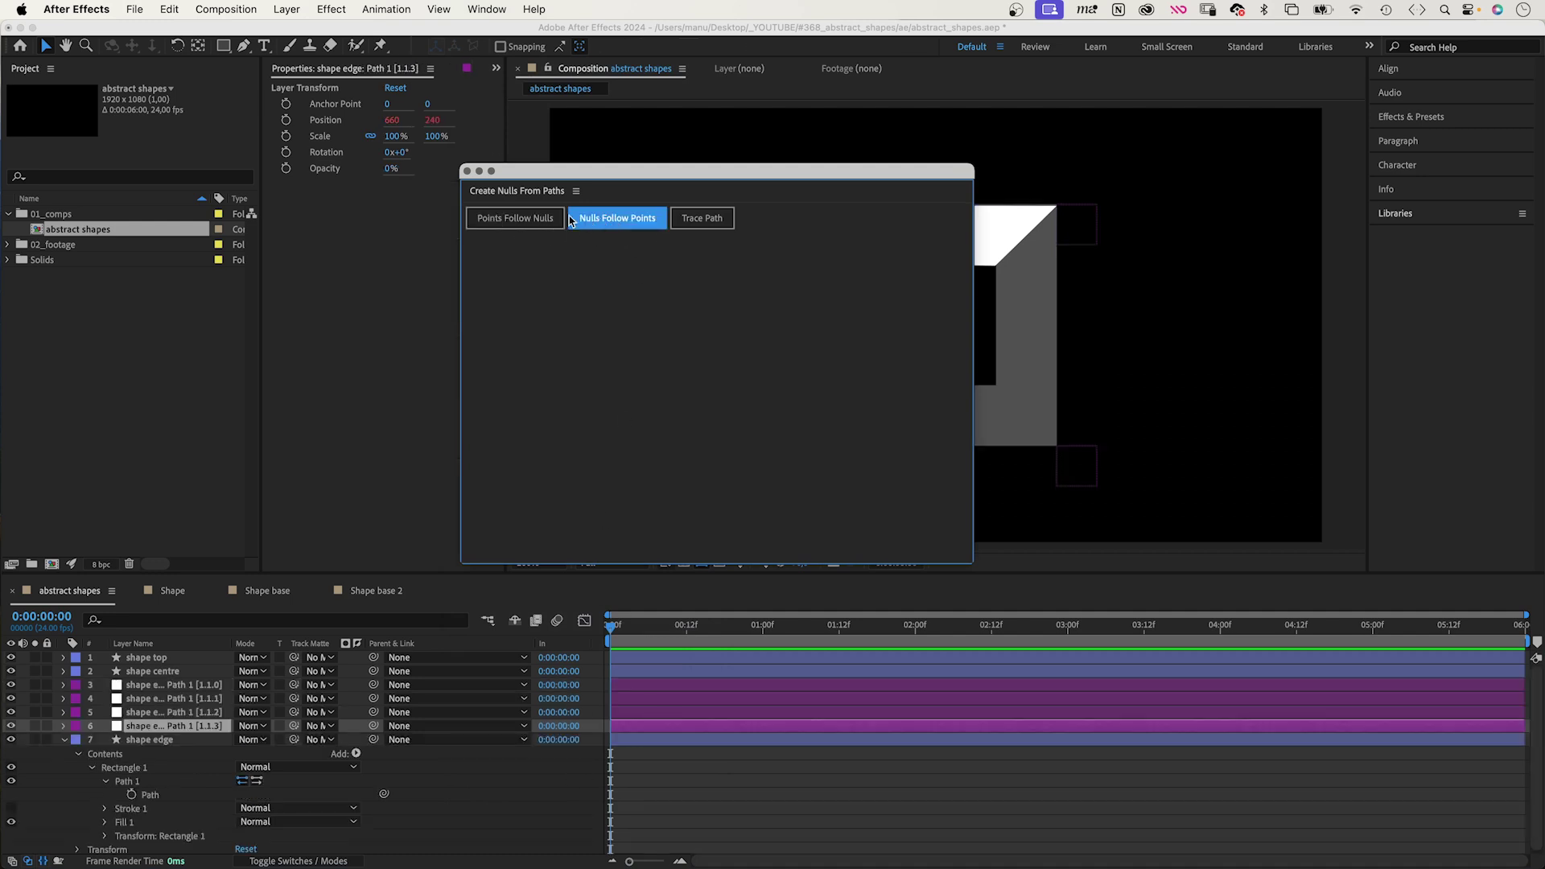
{"action": "left_click", "coordinate": [466, 171]}
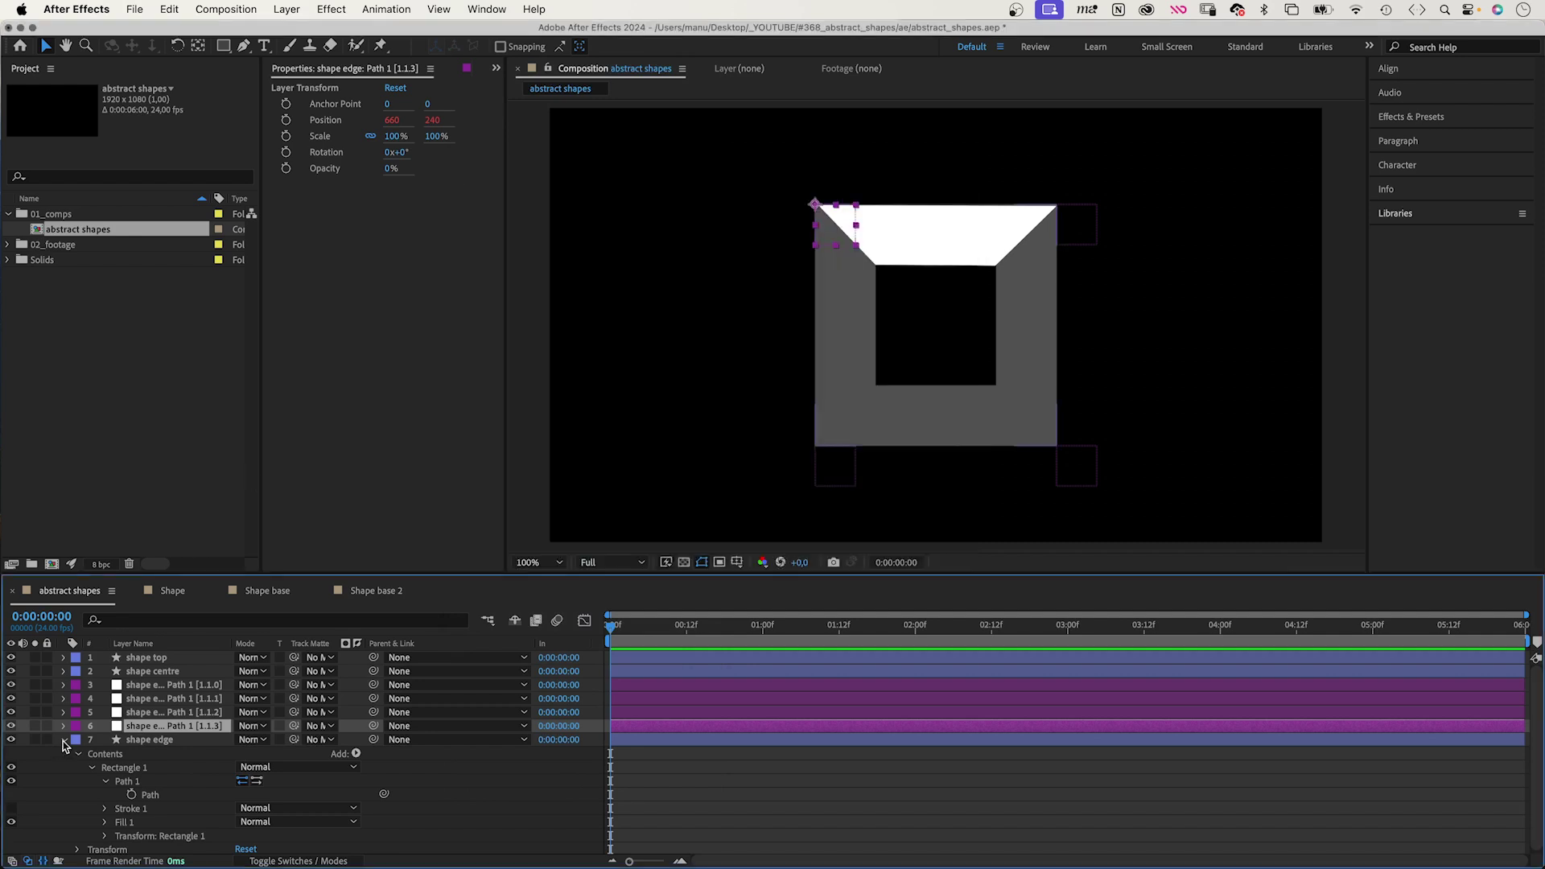
{"action": "left_click", "coordinate": [64, 739]}
Add Nulls Follow Points corner nulls to shape centre's path
{"action": "left_click", "coordinate": [138, 671]}
{"action": "left_click", "coordinate": [64, 671]}
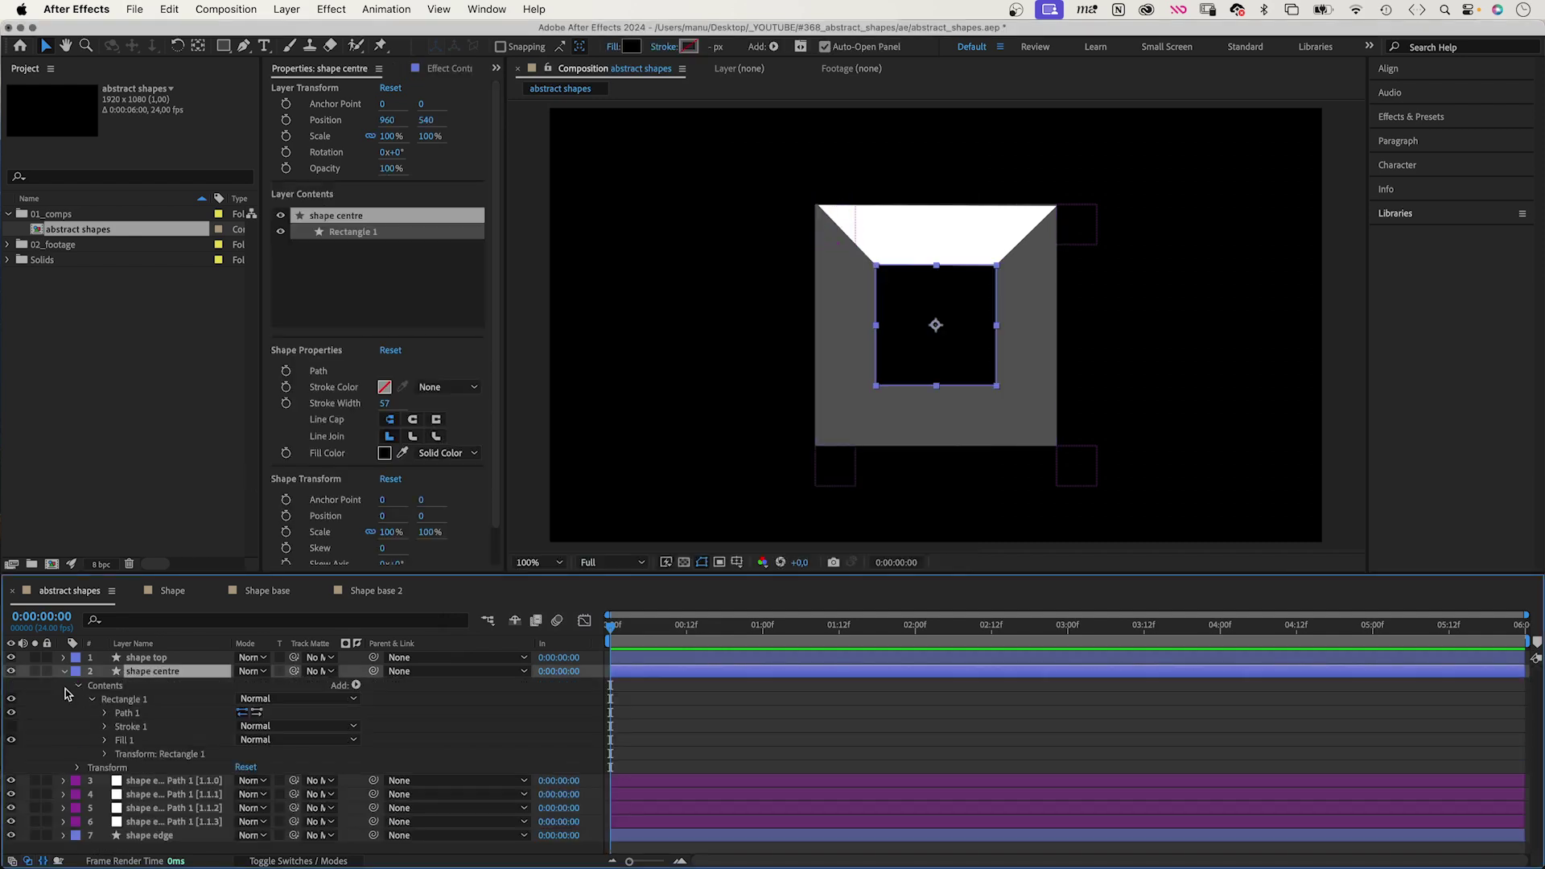
{"action": "left_click", "coordinate": [106, 714]}
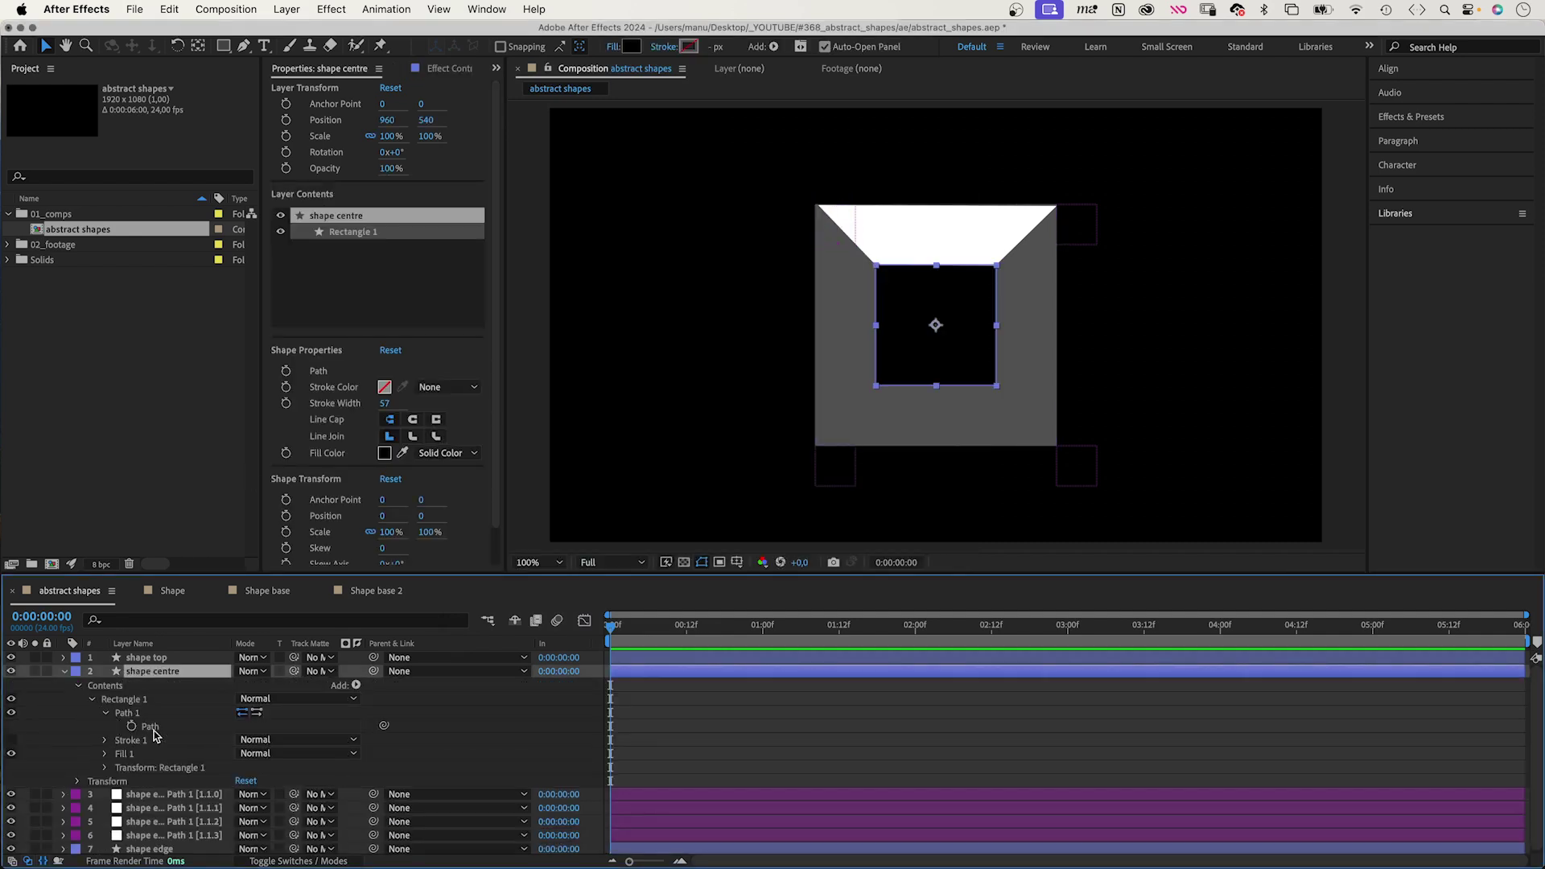
{"action": "left_click", "coordinate": [149, 727]}
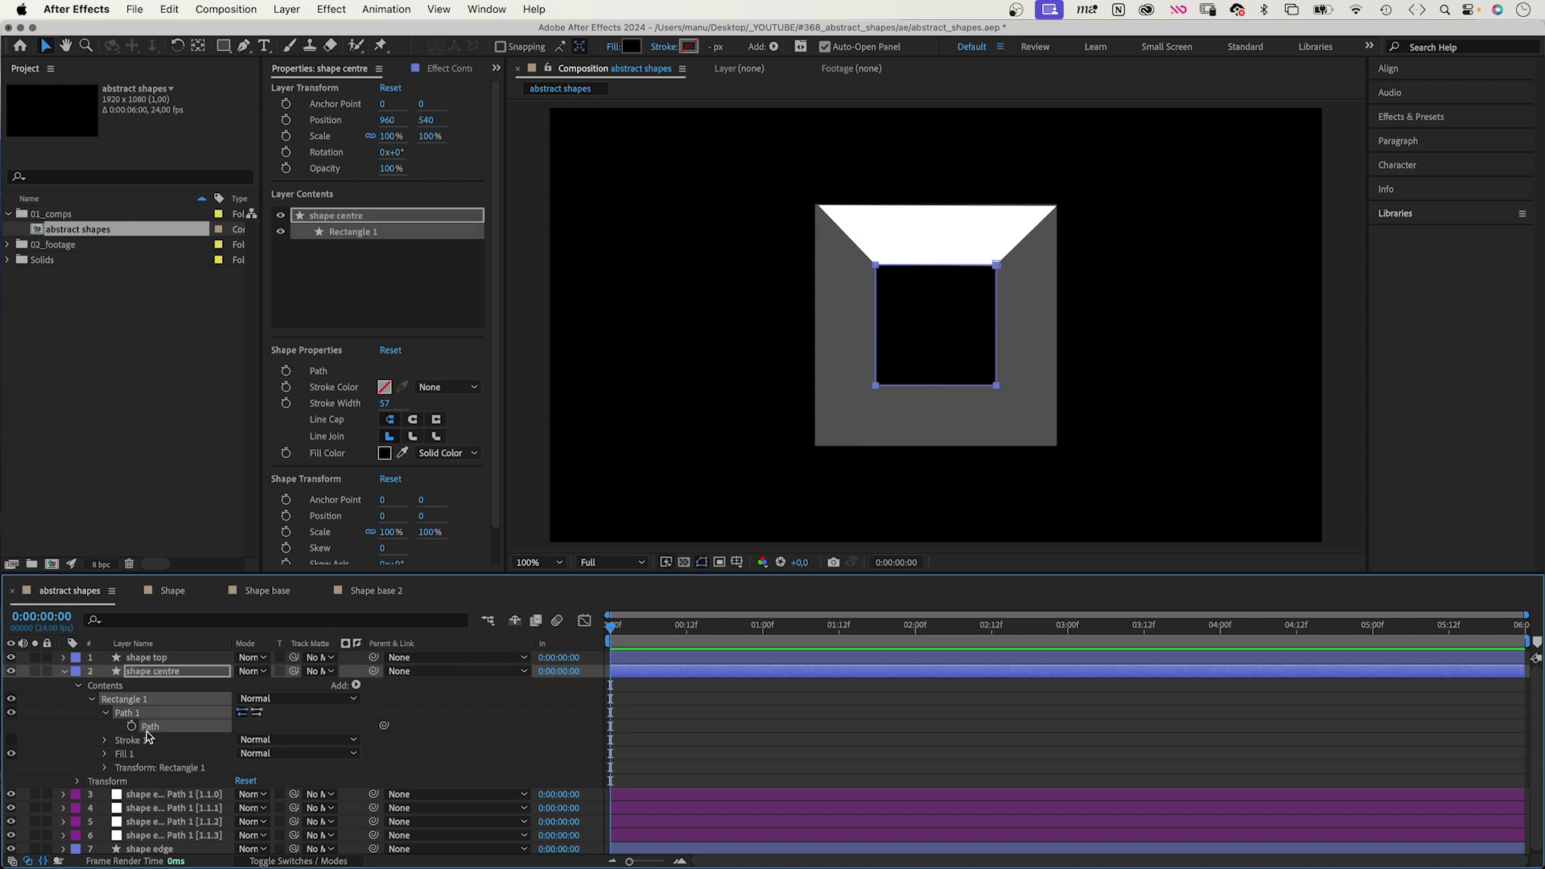
{"action": "left_click", "coordinate": [501, 8]}
{"action": "left_click", "coordinate": [607, 786]}
{"action": "left_click", "coordinate": [597, 228]}
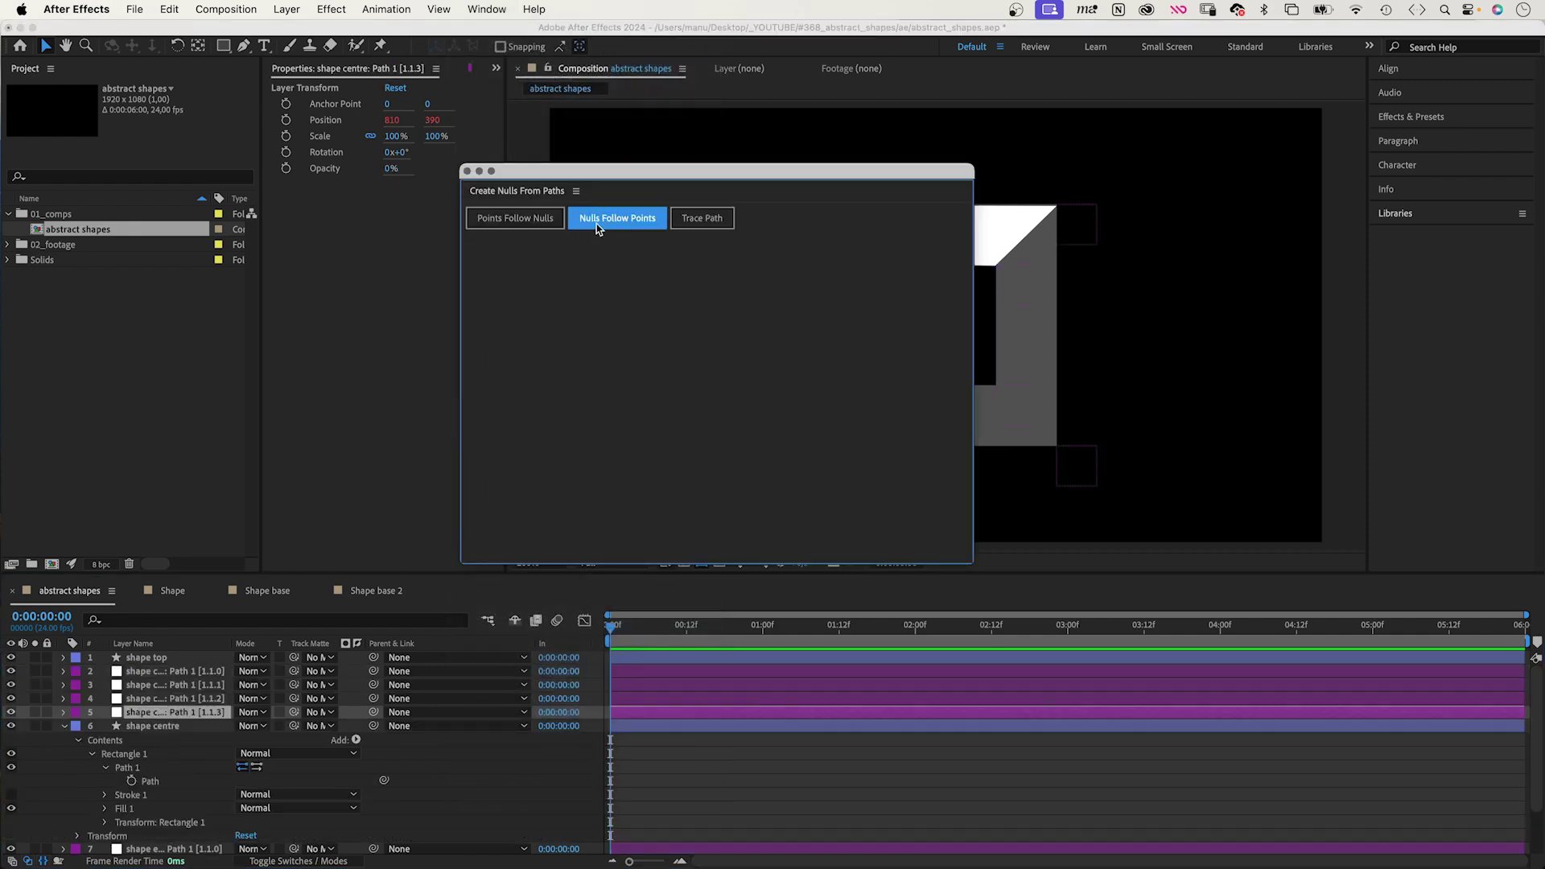
{"action": "left_click", "coordinate": [468, 171]}
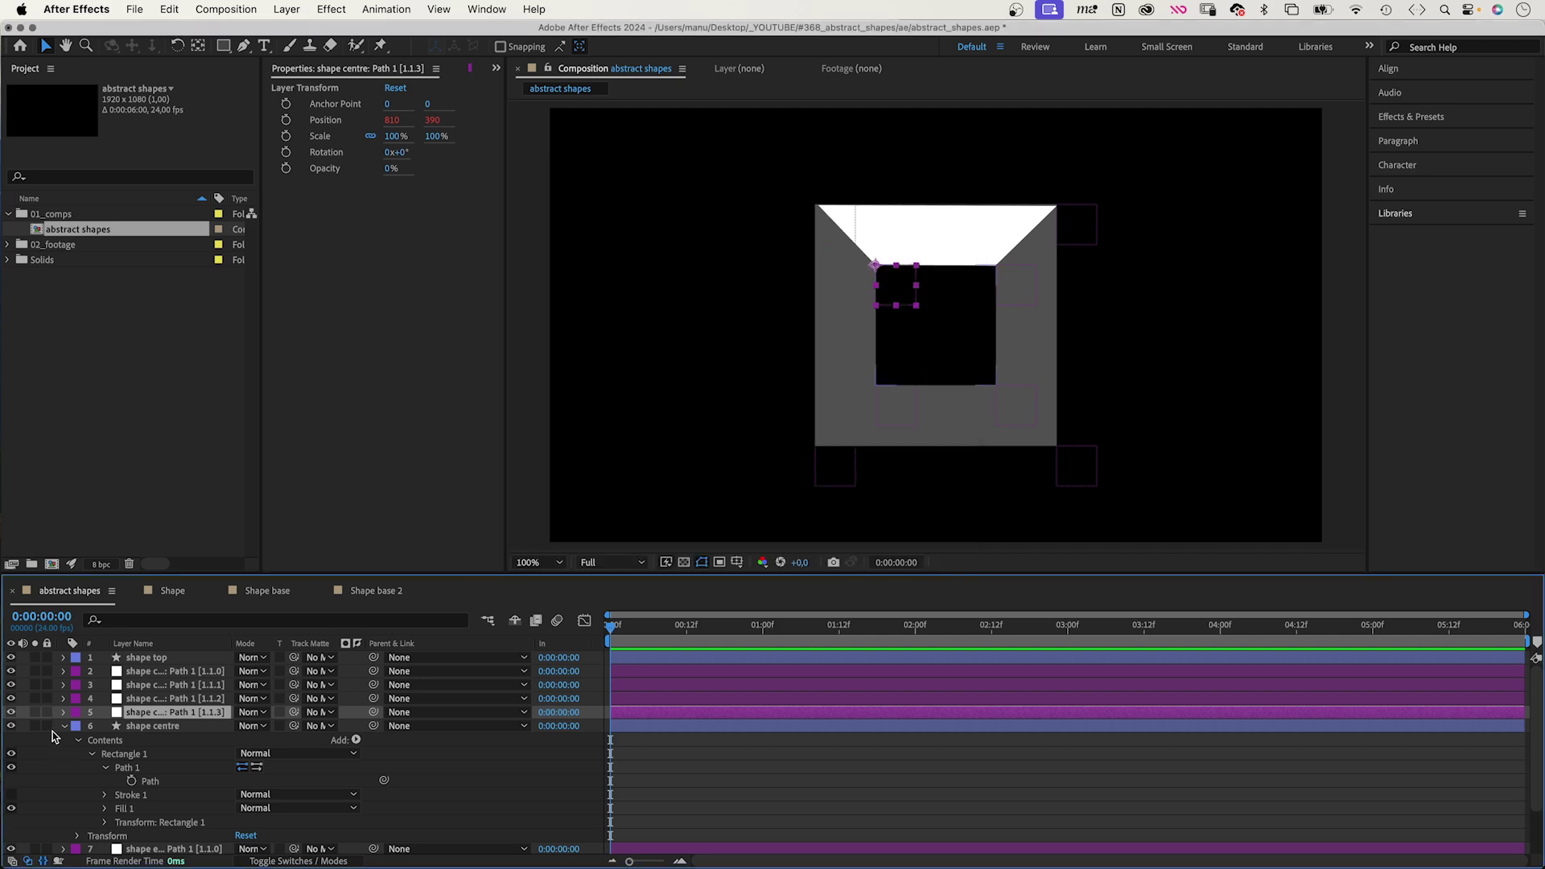
{"action": "left_click", "coordinate": [63, 725]}
{"action": "left_click", "coordinate": [99, 821]}
Add Points Follow Nulls corner nulls to shape top's path
{"action": "left_click", "coordinate": [145, 658]}
{"action": "left_click", "coordinate": [65, 658]}
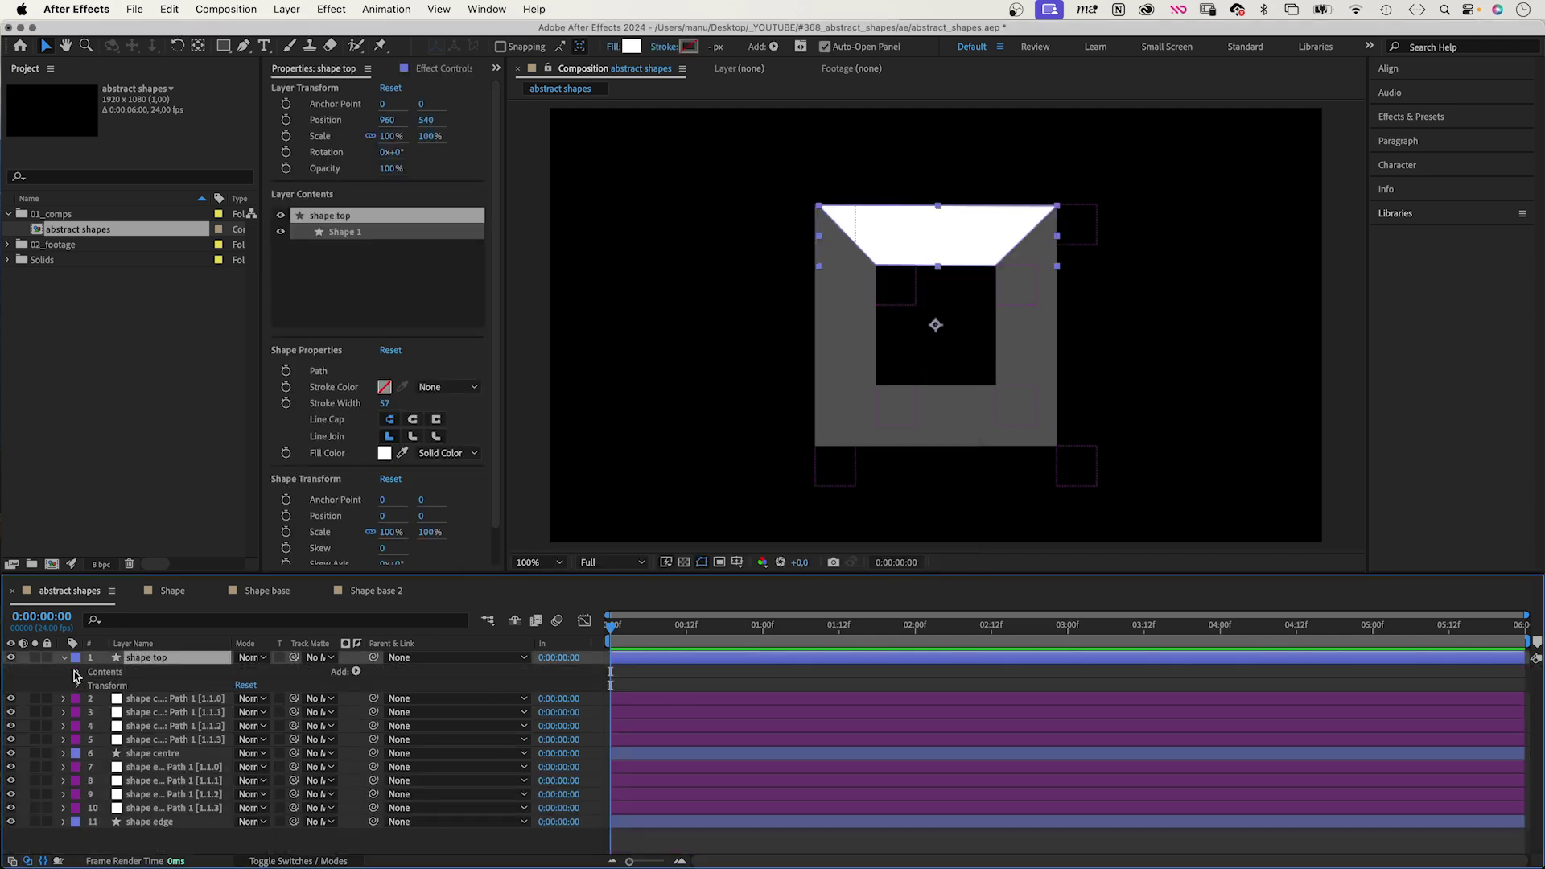
{"action": "left_click", "coordinate": [78, 672]}
{"action": "left_click", "coordinate": [106, 700]}
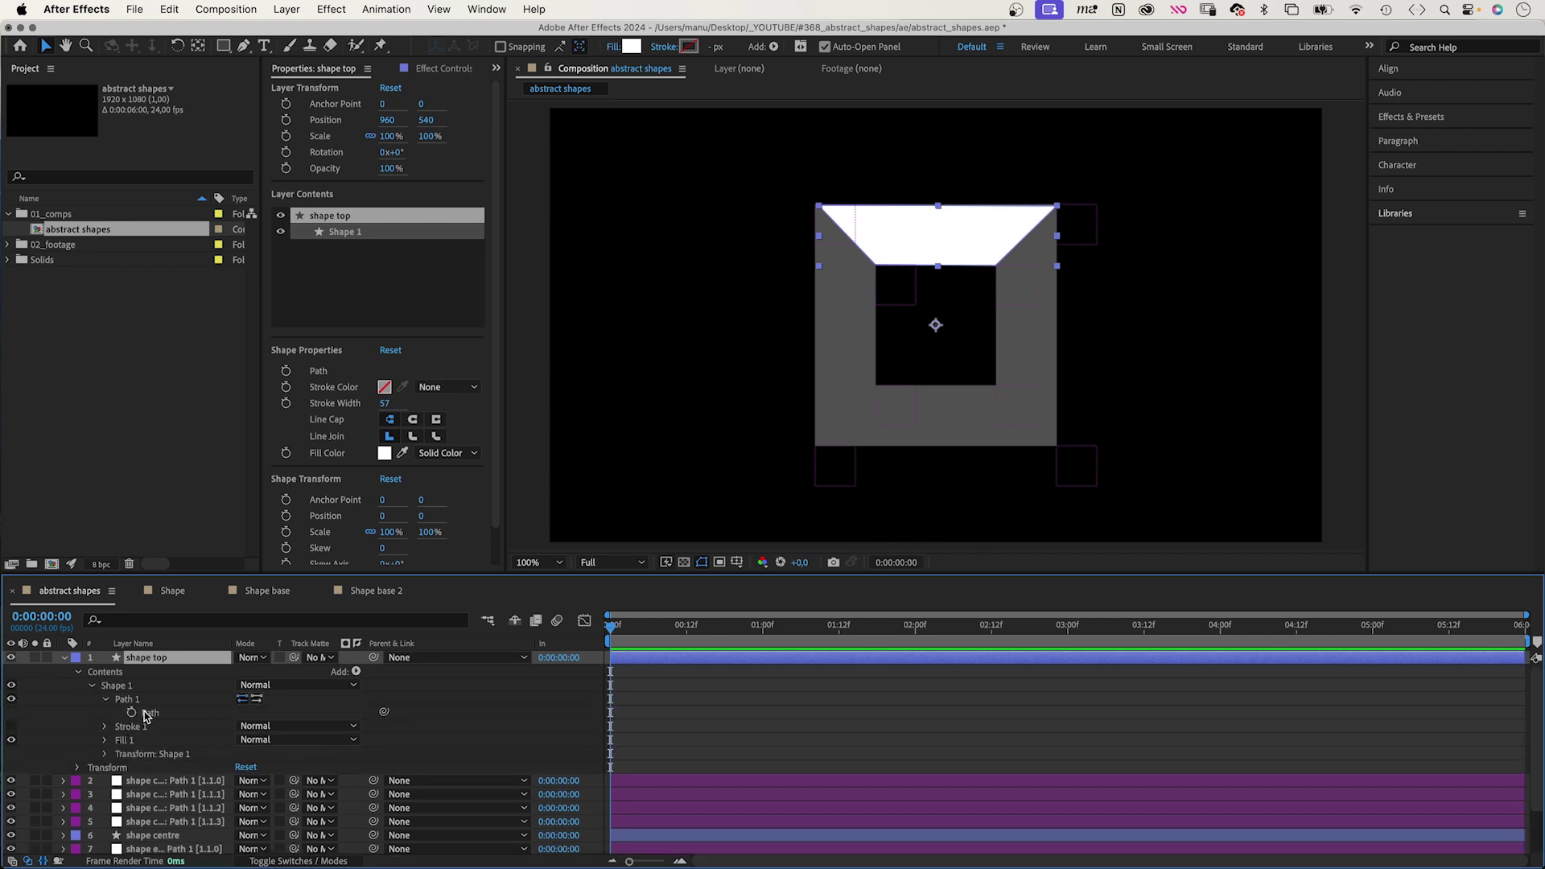
{"action": "left_click", "coordinate": [146, 714]}
{"action": "left_click", "coordinate": [495, 10]}
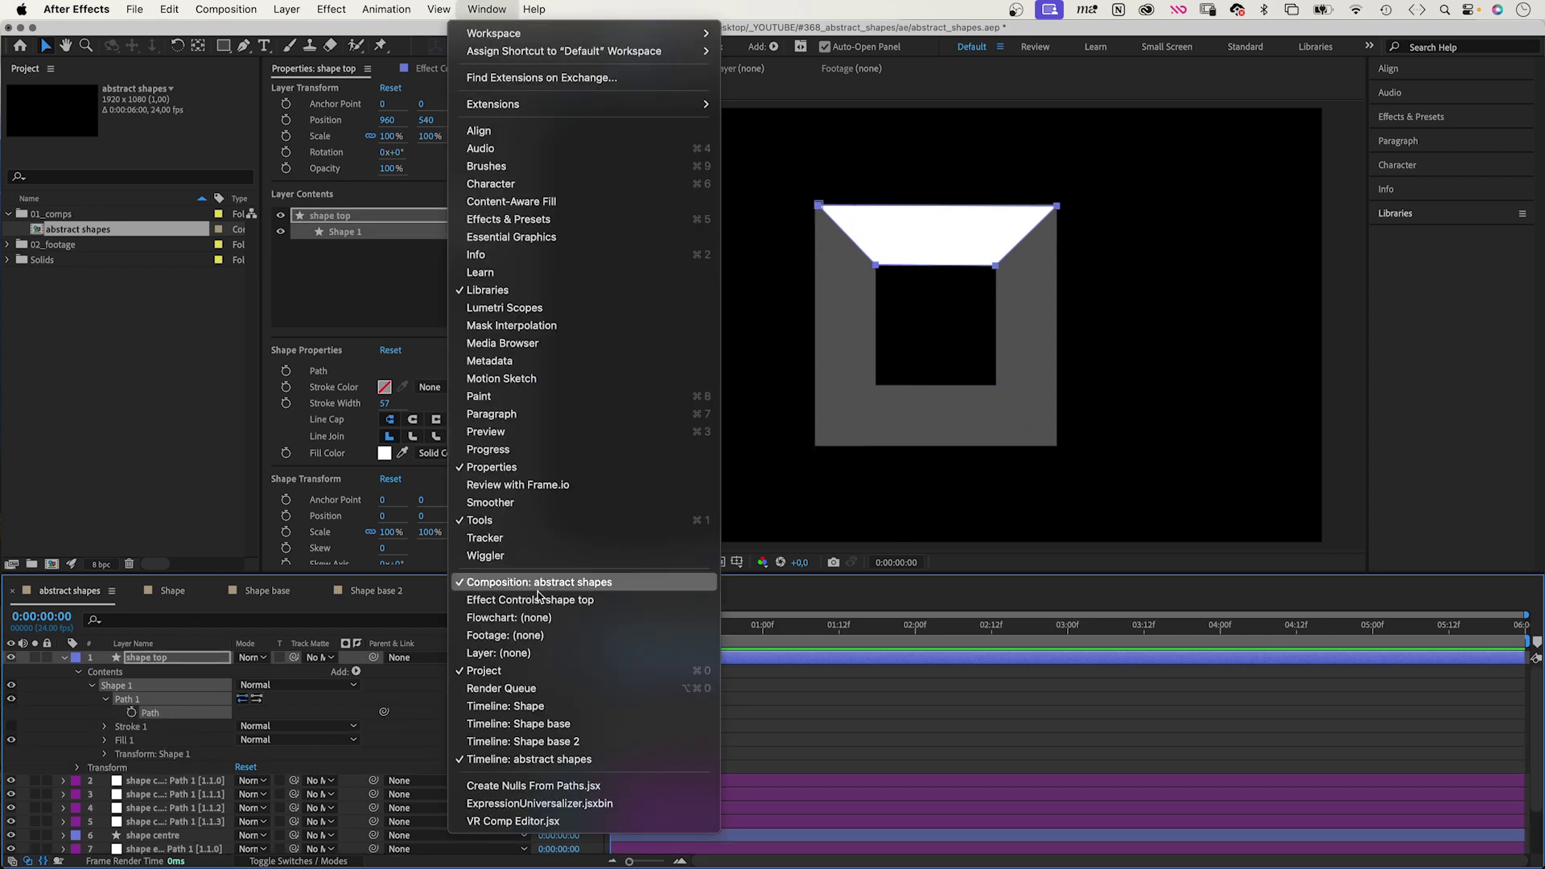
{"action": "left_click", "coordinate": [541, 787]}
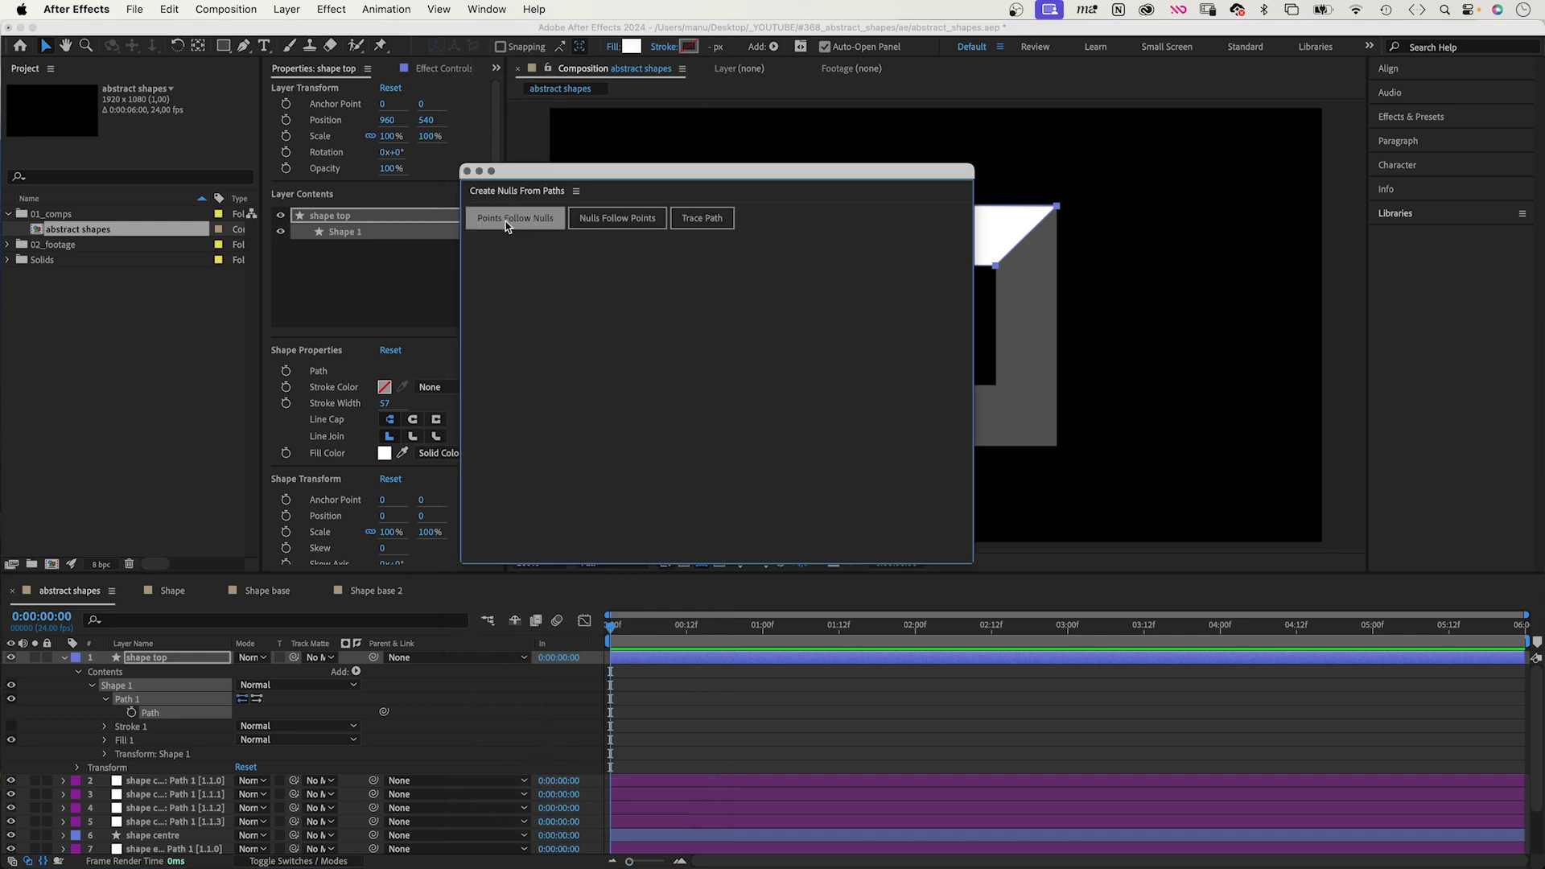
{"action": "left_click", "coordinate": [505, 221]}
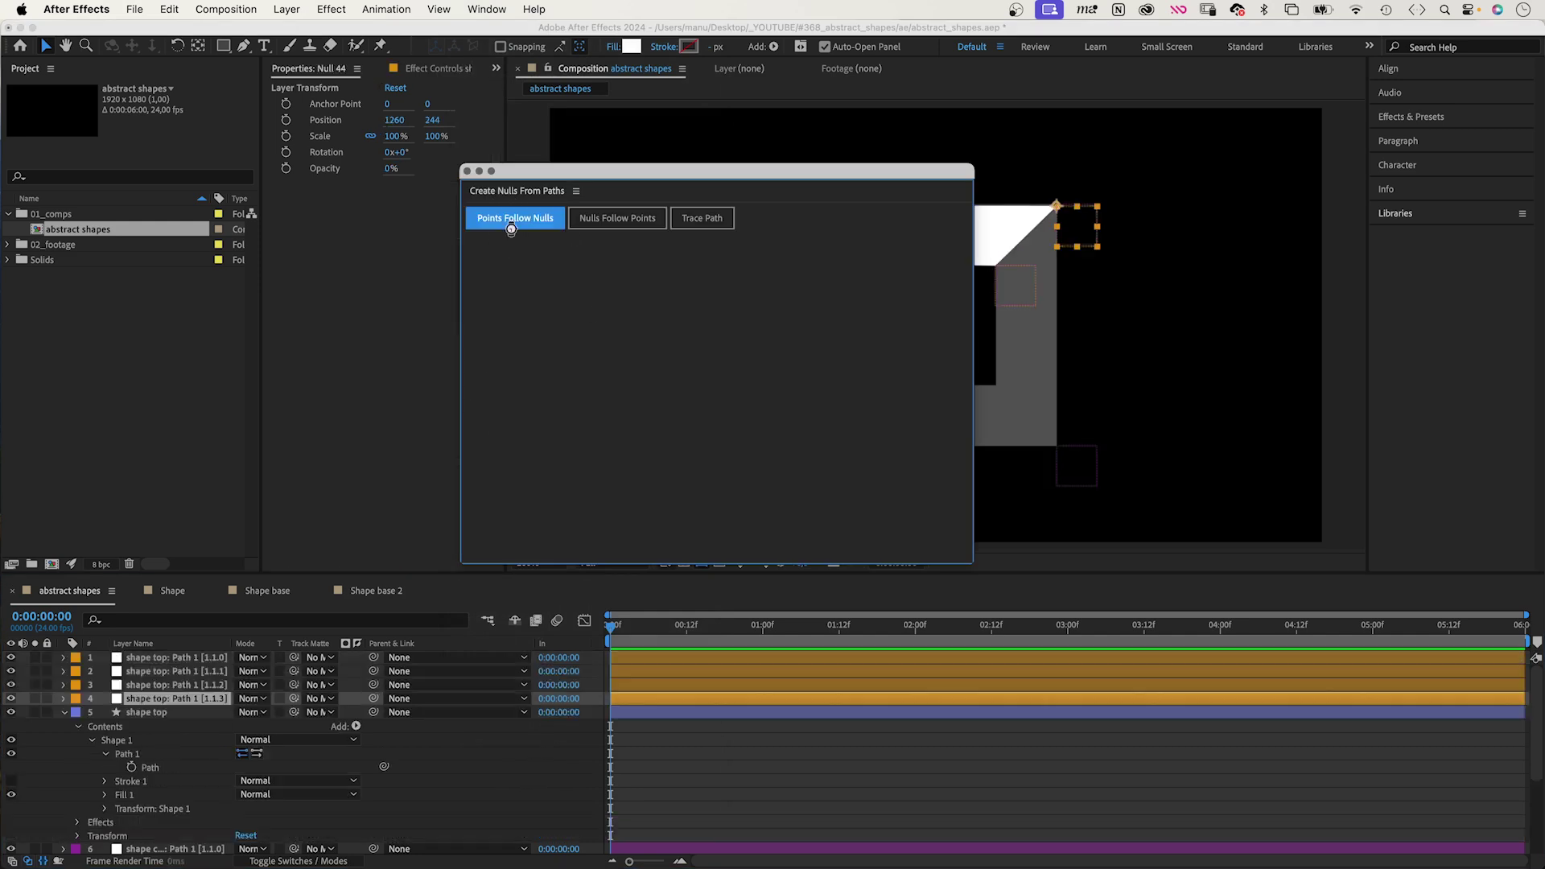
{"action": "left_click", "coordinate": [469, 173]}
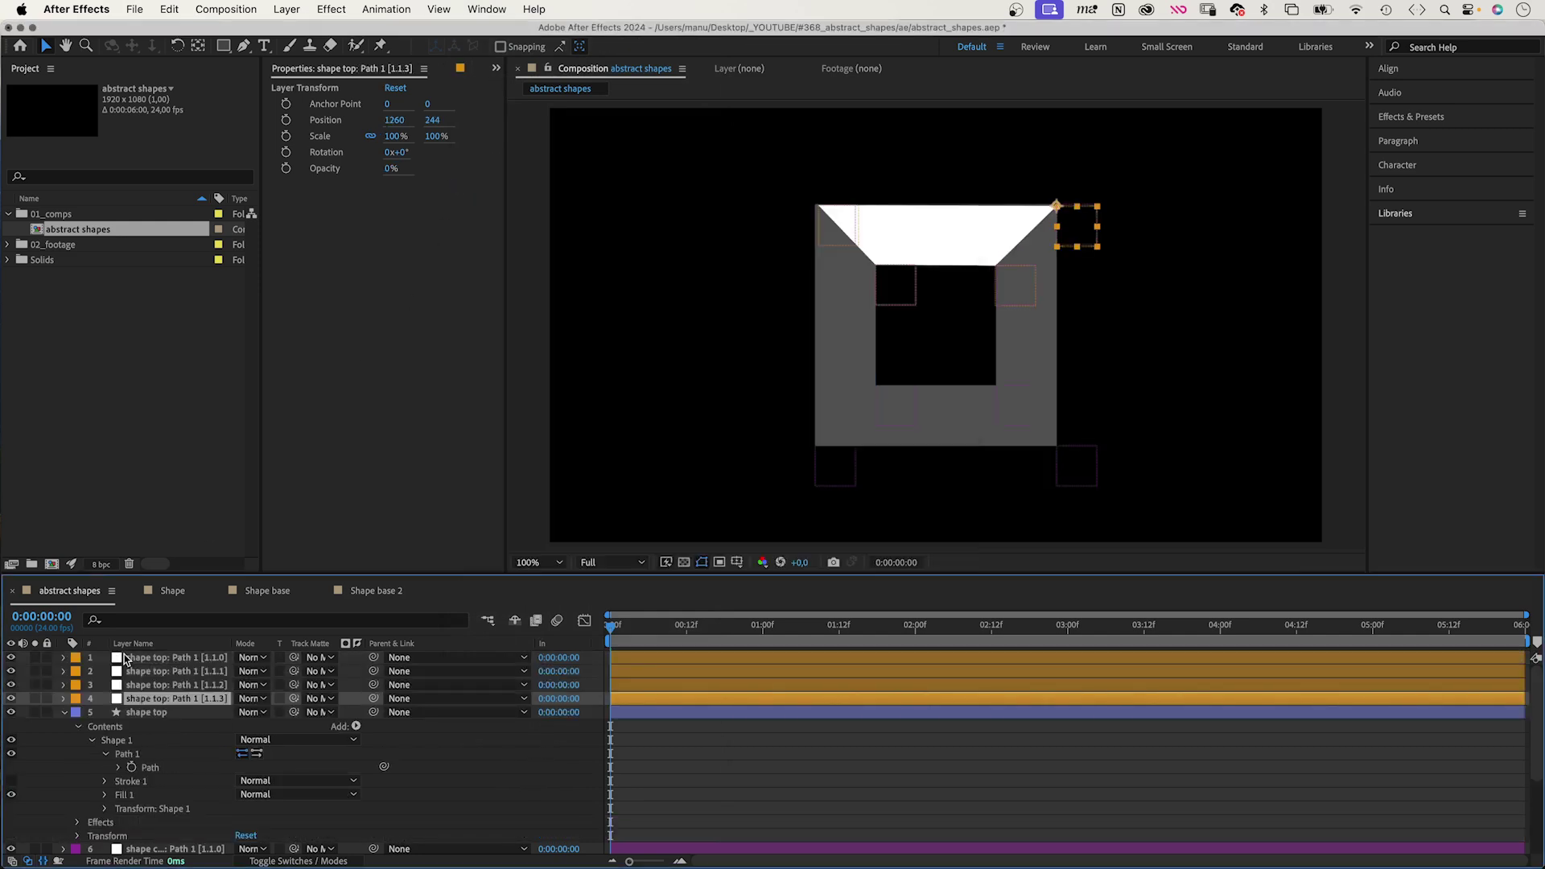
{"action": "left_click", "coordinate": [65, 713]}
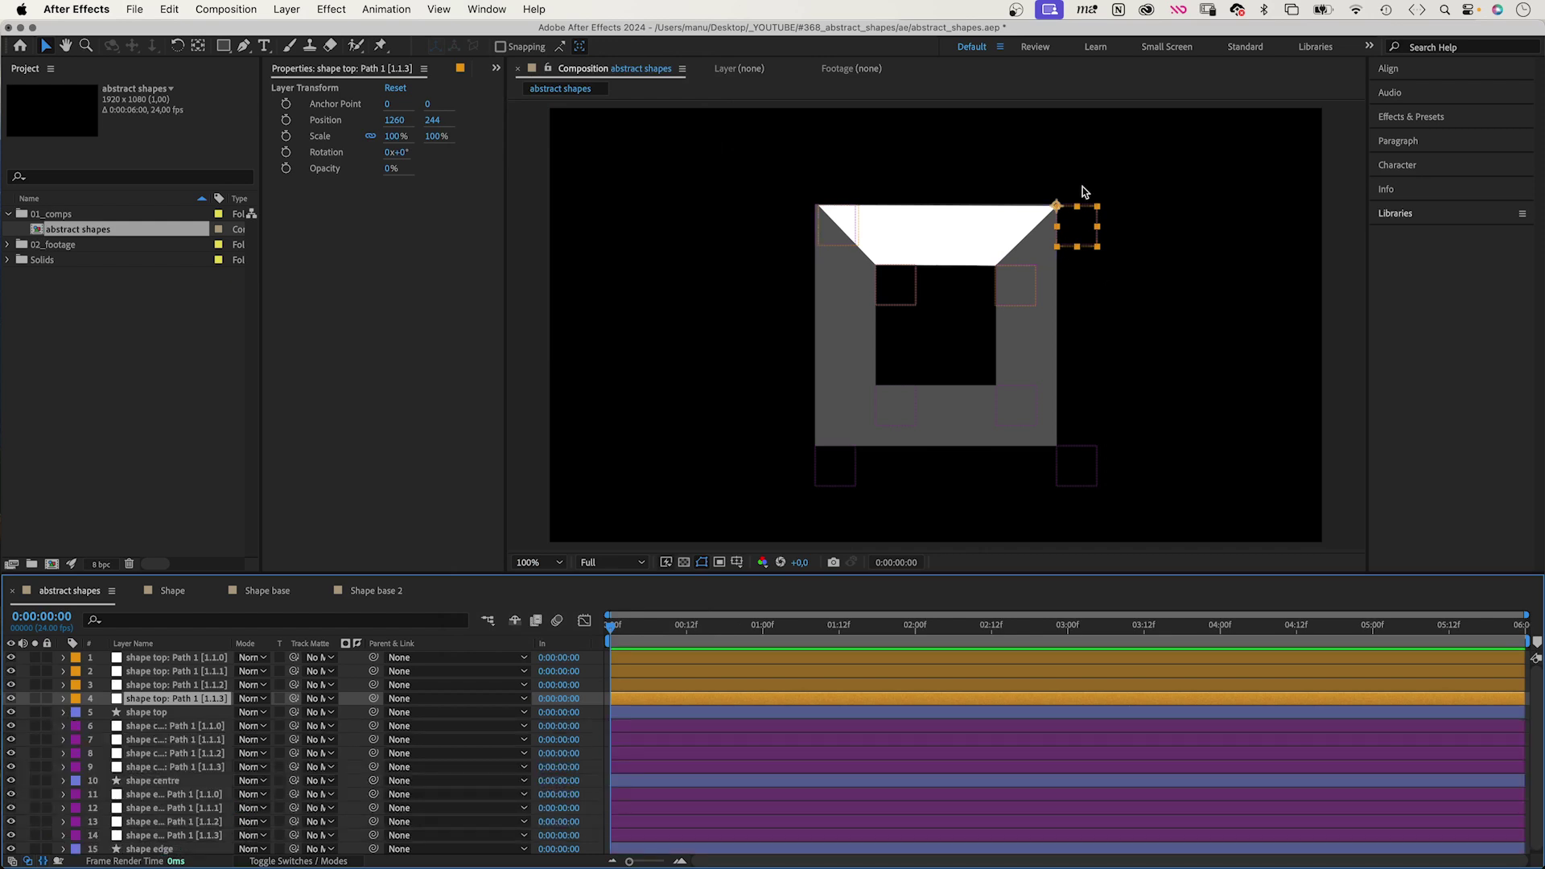
Parent top null [1.1.3] to edge null [1.1.0] and [1.1.2] to centre null [1.1.0]
{"action": "left_click", "coordinate": [175, 797]}
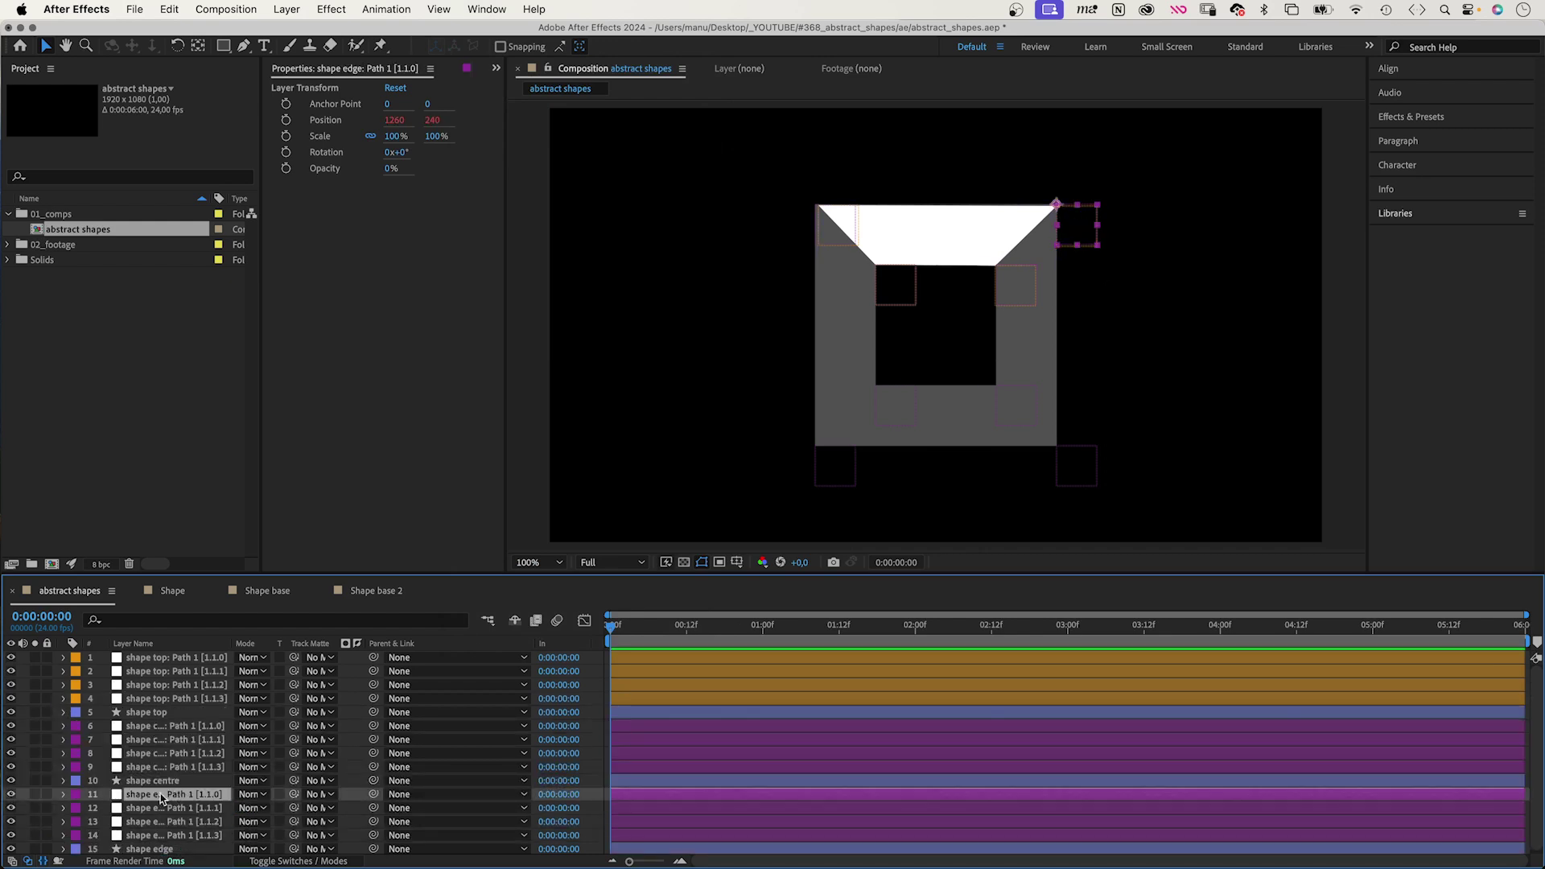
{"action": "left_click_drag", "start_coordinate": [373, 698], "coordinate": [174, 798]}
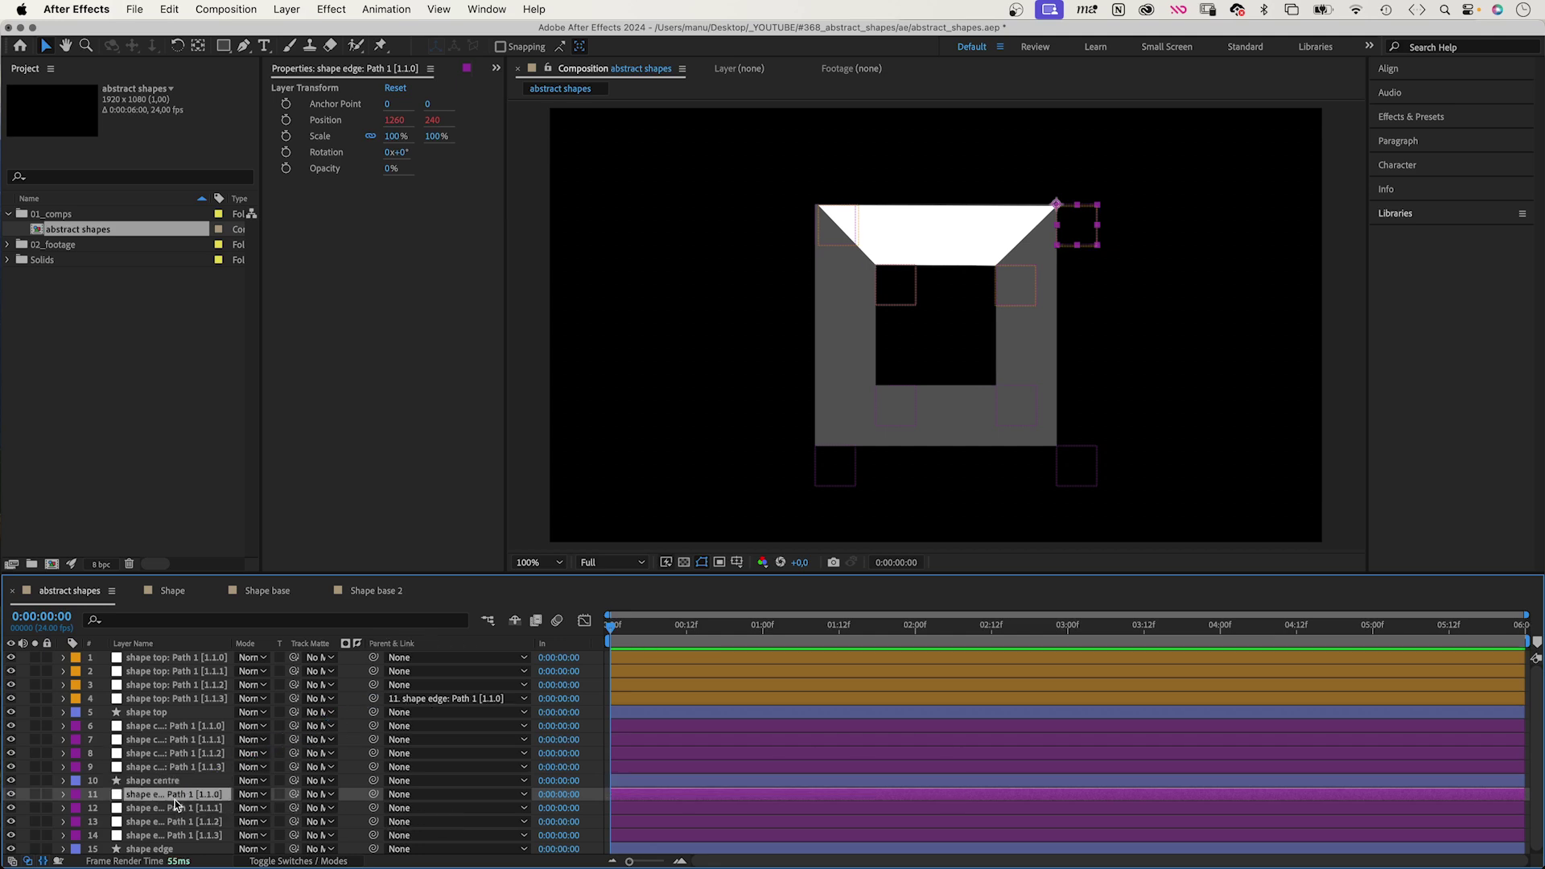
{"action": "left_click", "coordinate": [275, 861]}
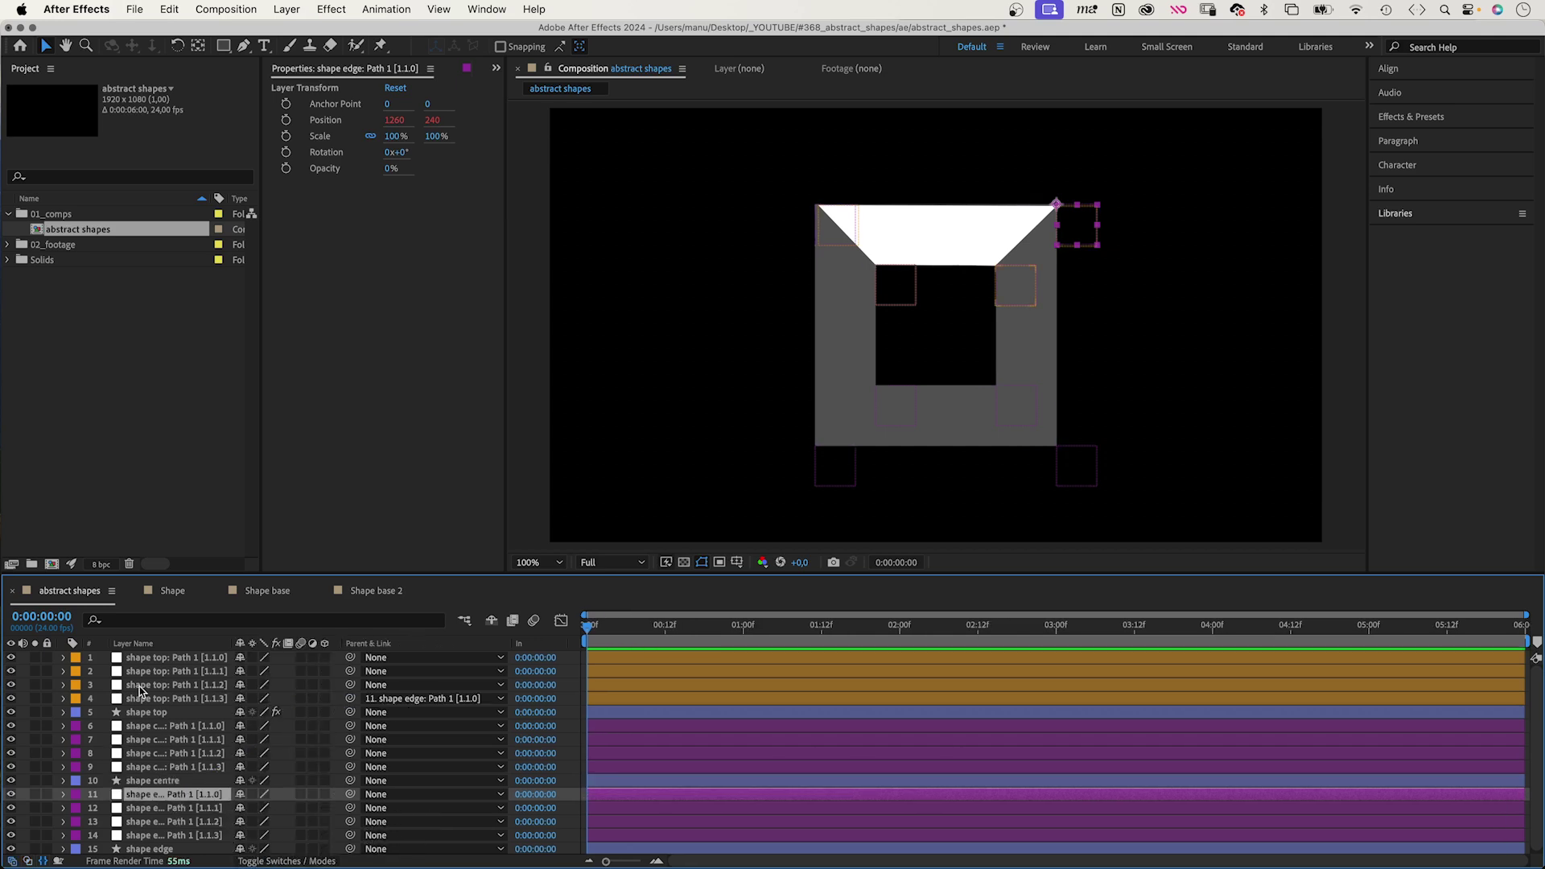
{"action": "left_click", "coordinate": [164, 685]}
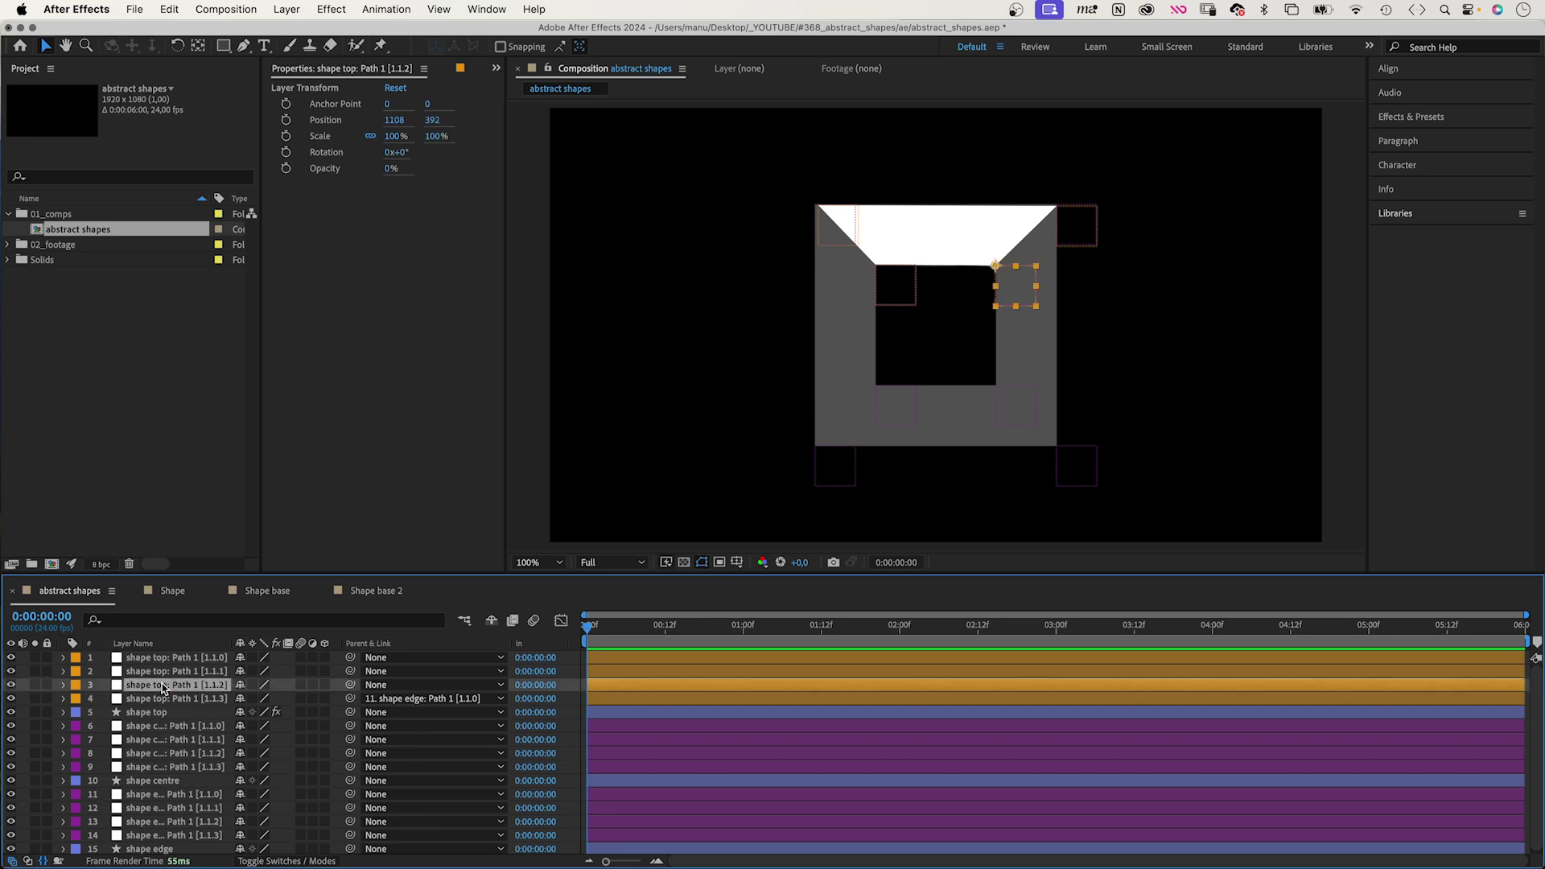
{"action": "left_click", "coordinate": [166, 725]}
{"action": "left_click_drag", "start_coordinate": [350, 685], "coordinate": [169, 726]}
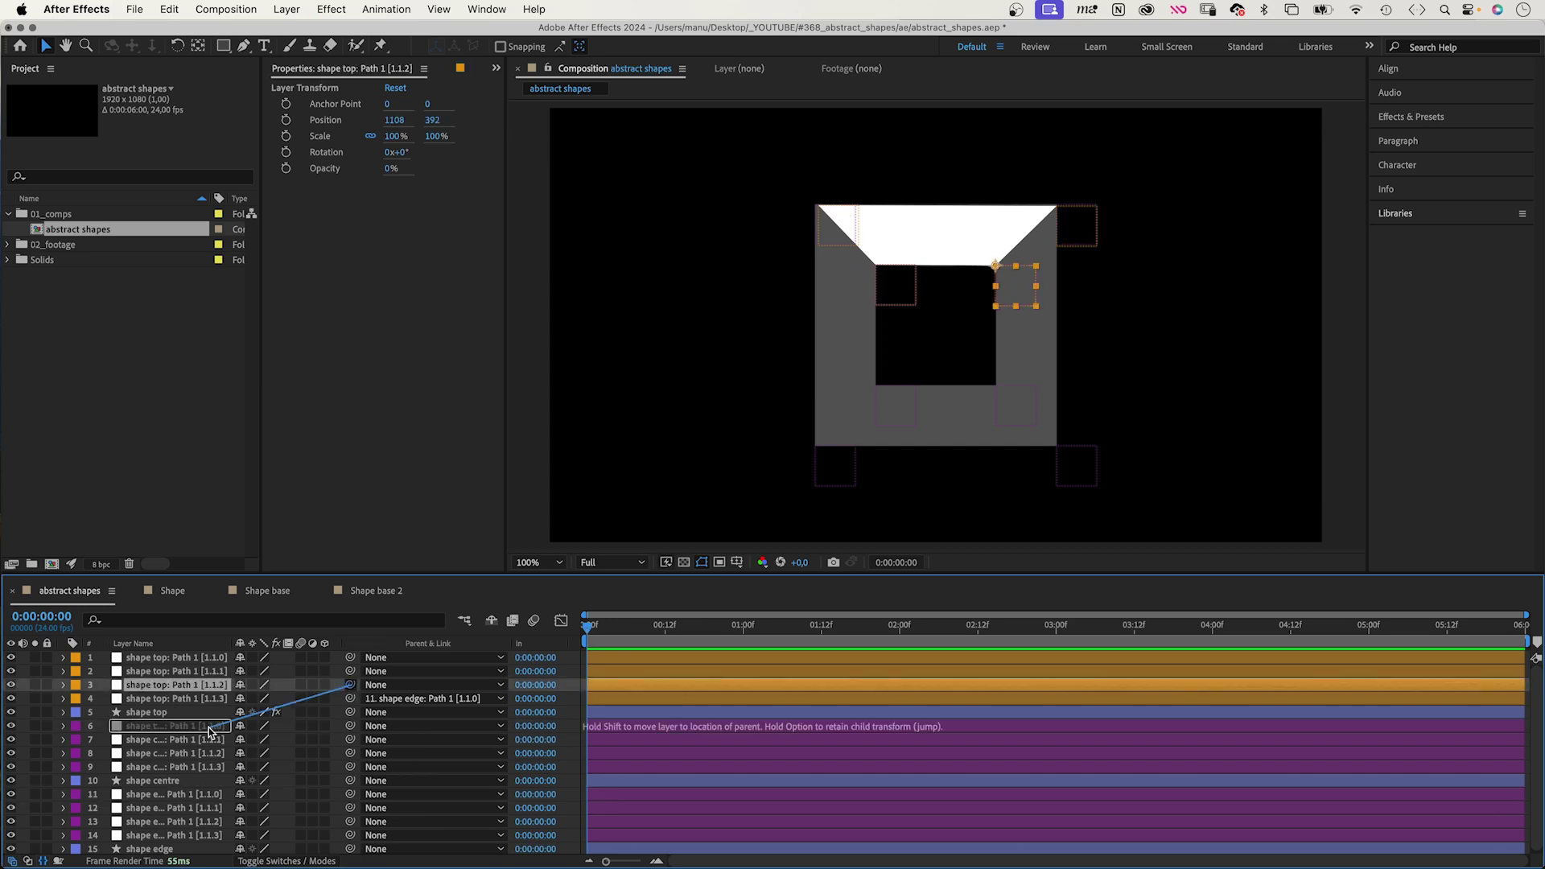
{"action": "left_click", "coordinate": [202, 671]}
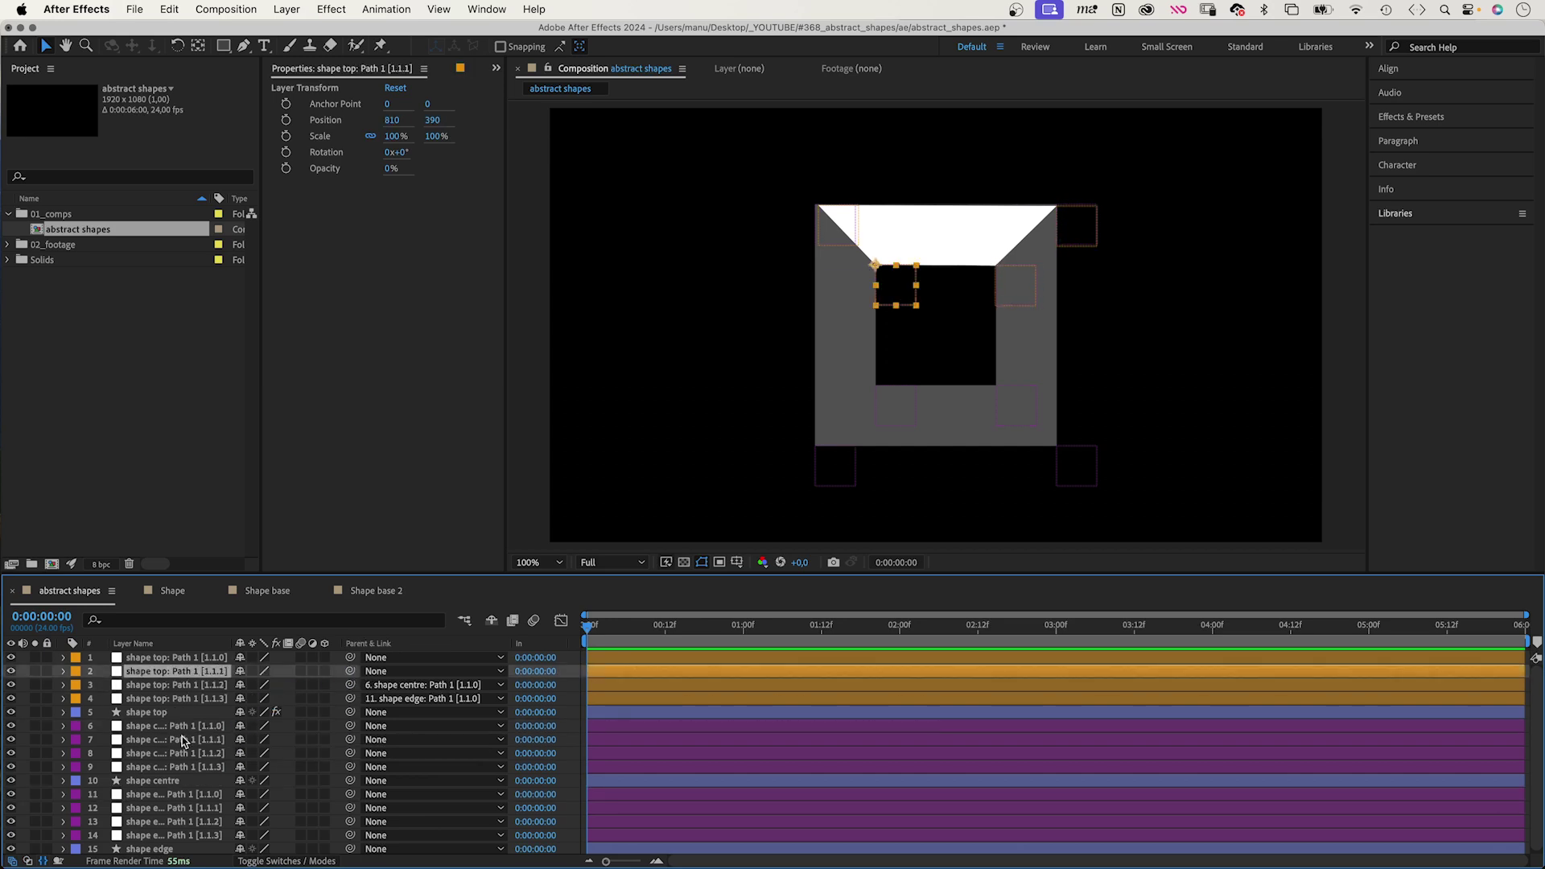
Parent top null [1.1.1] to centre null [1.1.3] and [1.1.0] to edge null [1.1.3]
{"action": "left_click", "coordinate": [181, 765]}
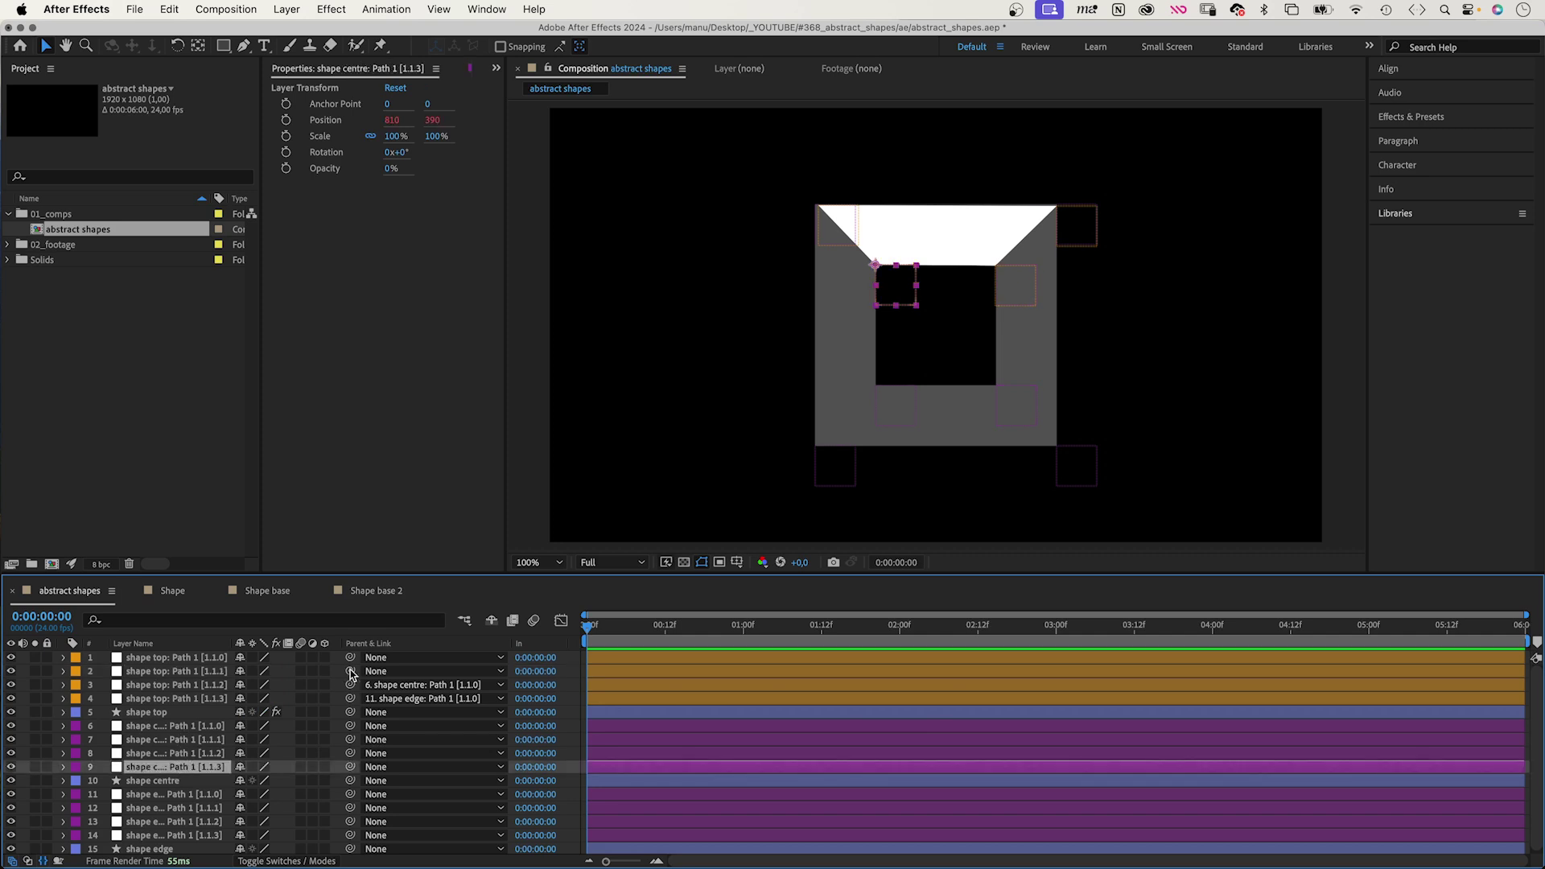
{"action": "left_click_drag", "start_coordinate": [351, 671], "coordinate": [212, 766]}
{"action": "left_click", "coordinate": [200, 658]}
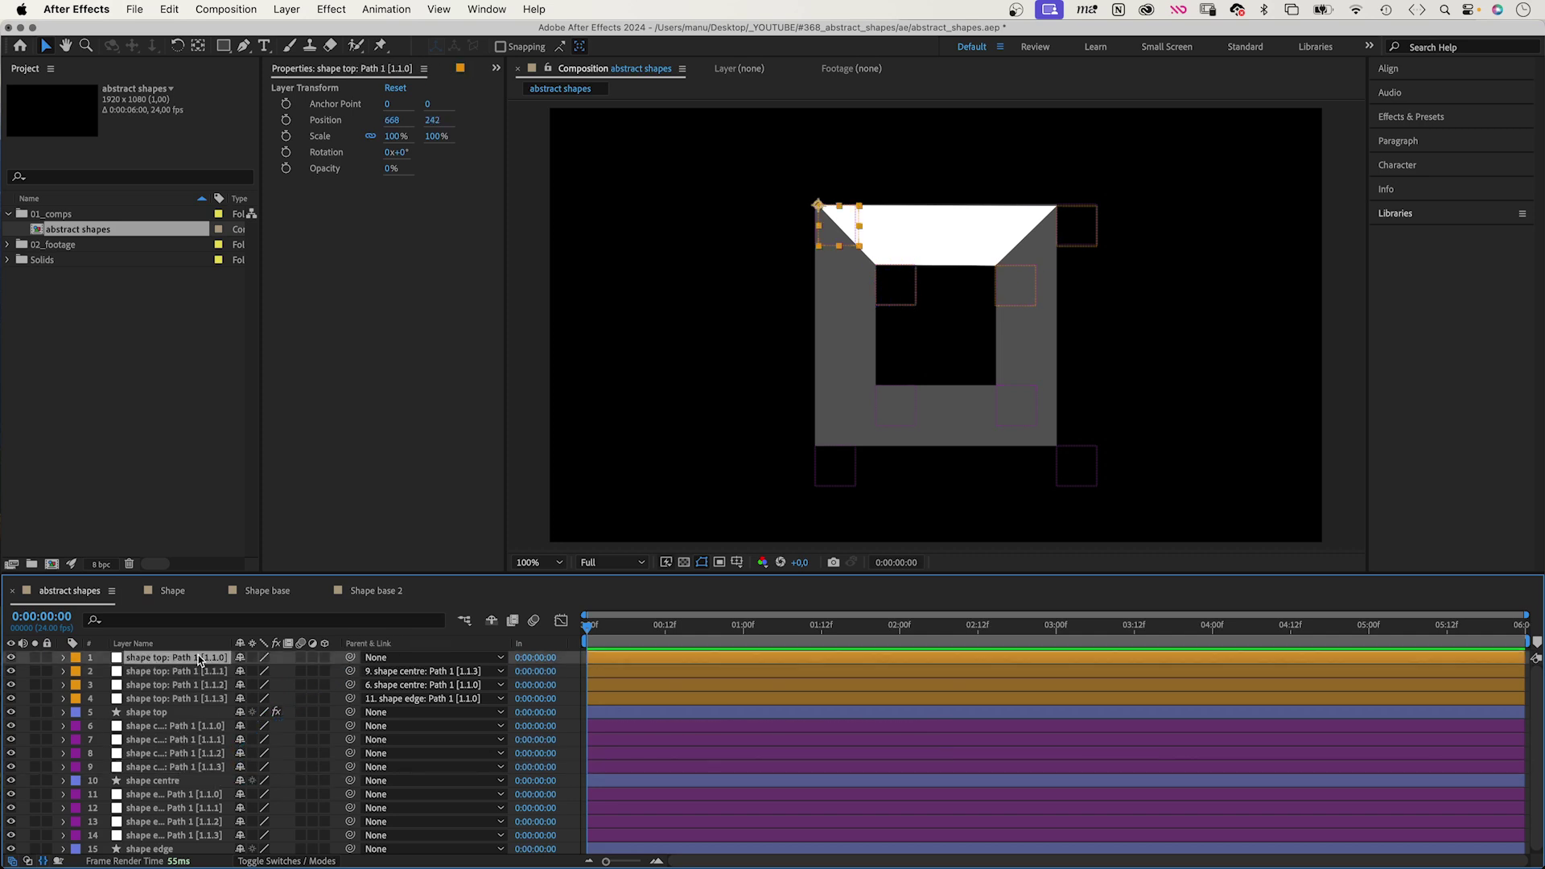
{"action": "left_click", "coordinate": [177, 835]}
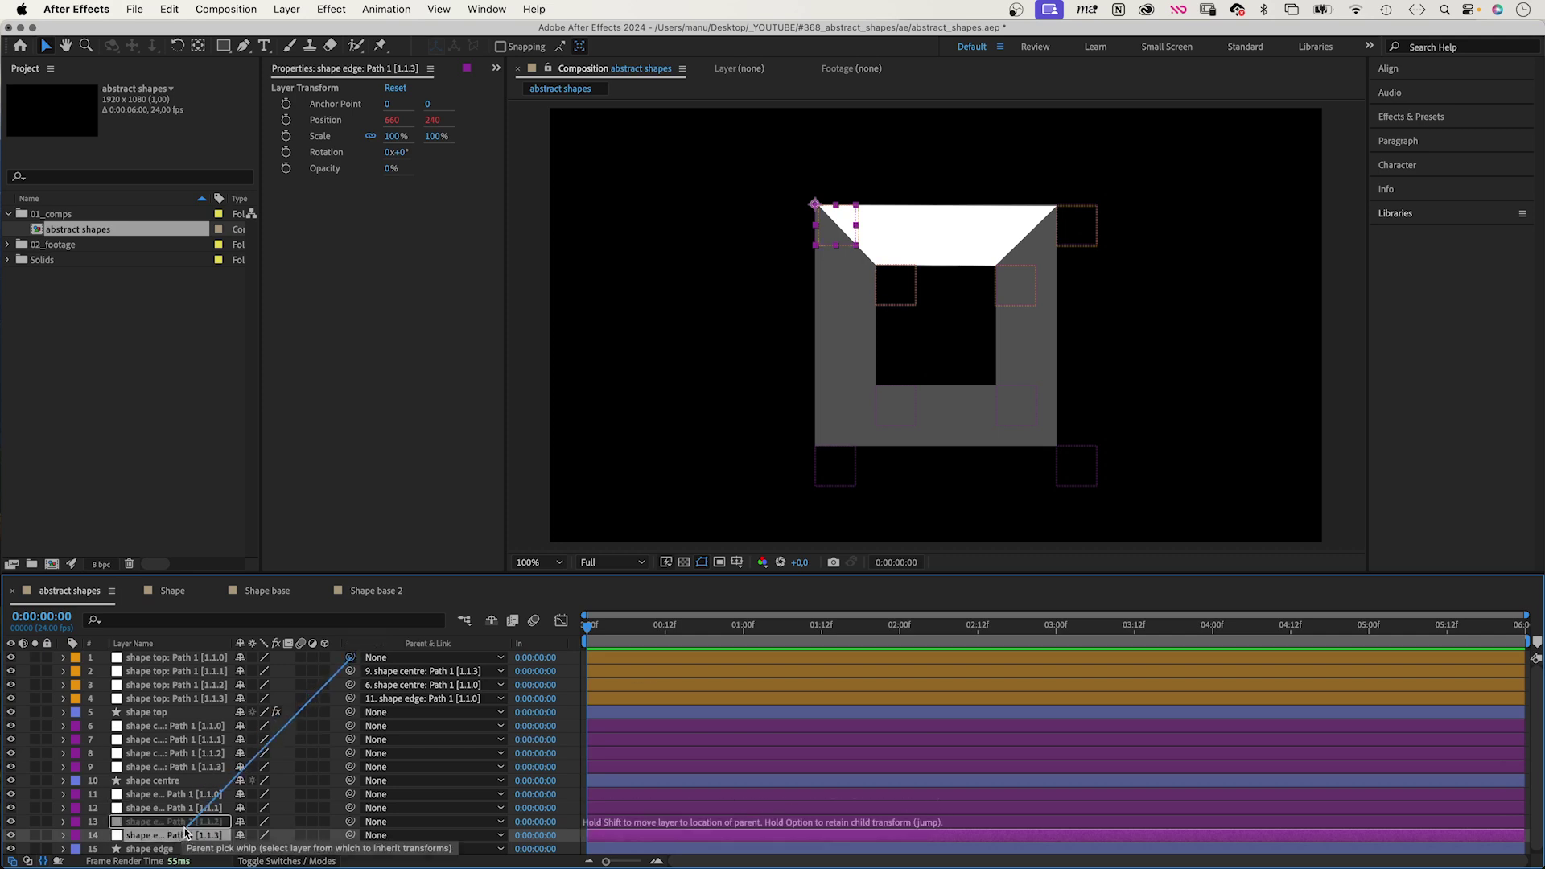
{"action": "left_click_drag", "start_coordinate": [350, 656], "coordinate": [182, 835]}
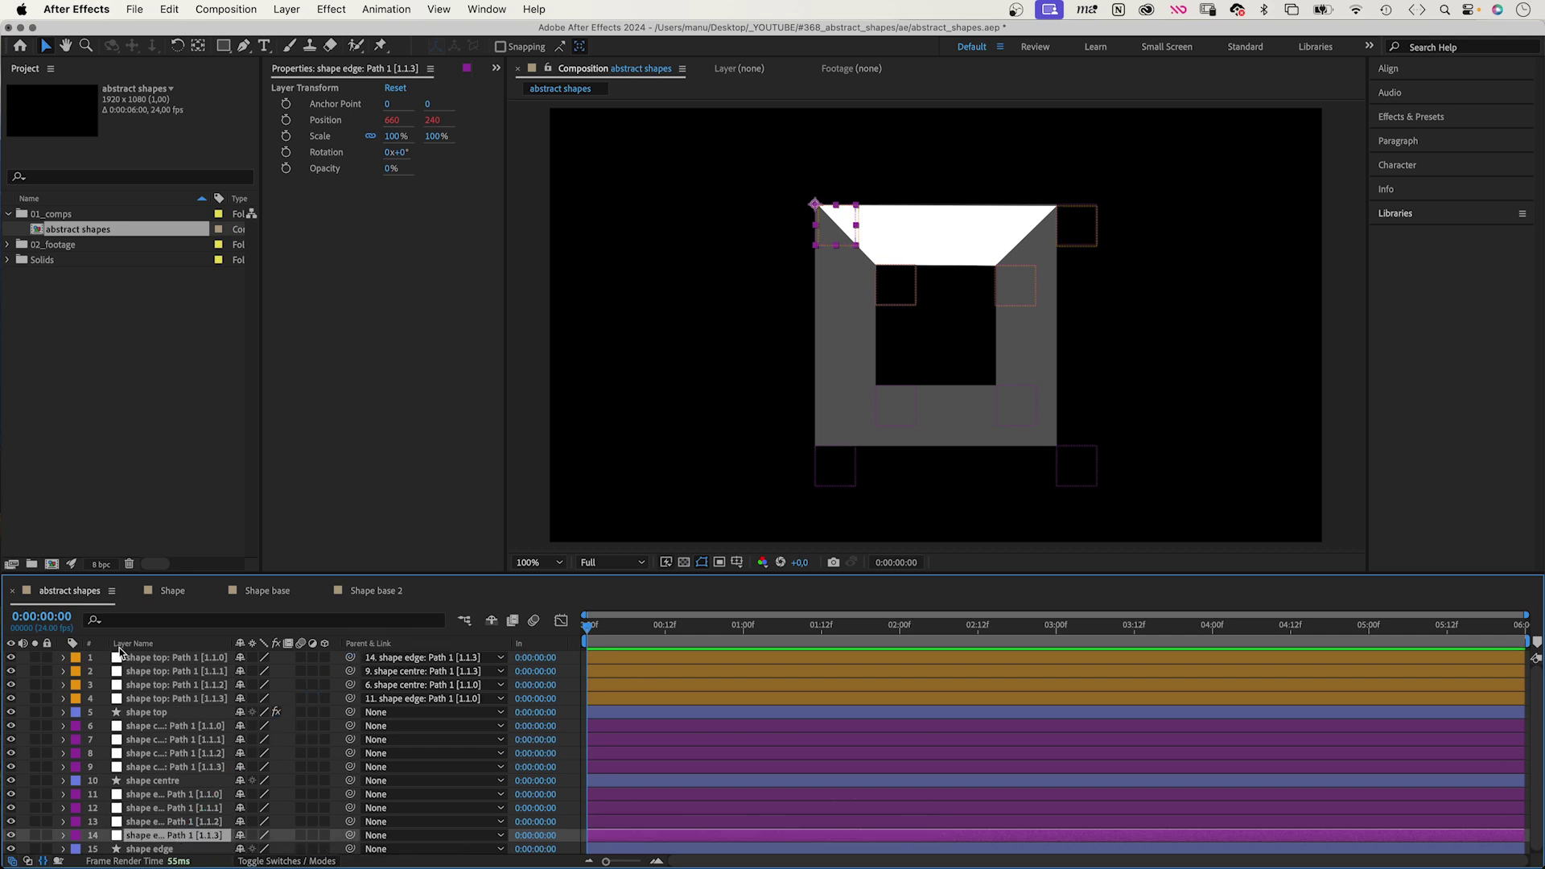
{"action": "left_click", "coordinate": [143, 656]}
{"action": "left_click", "coordinate": [151, 702], "text": "shift"}
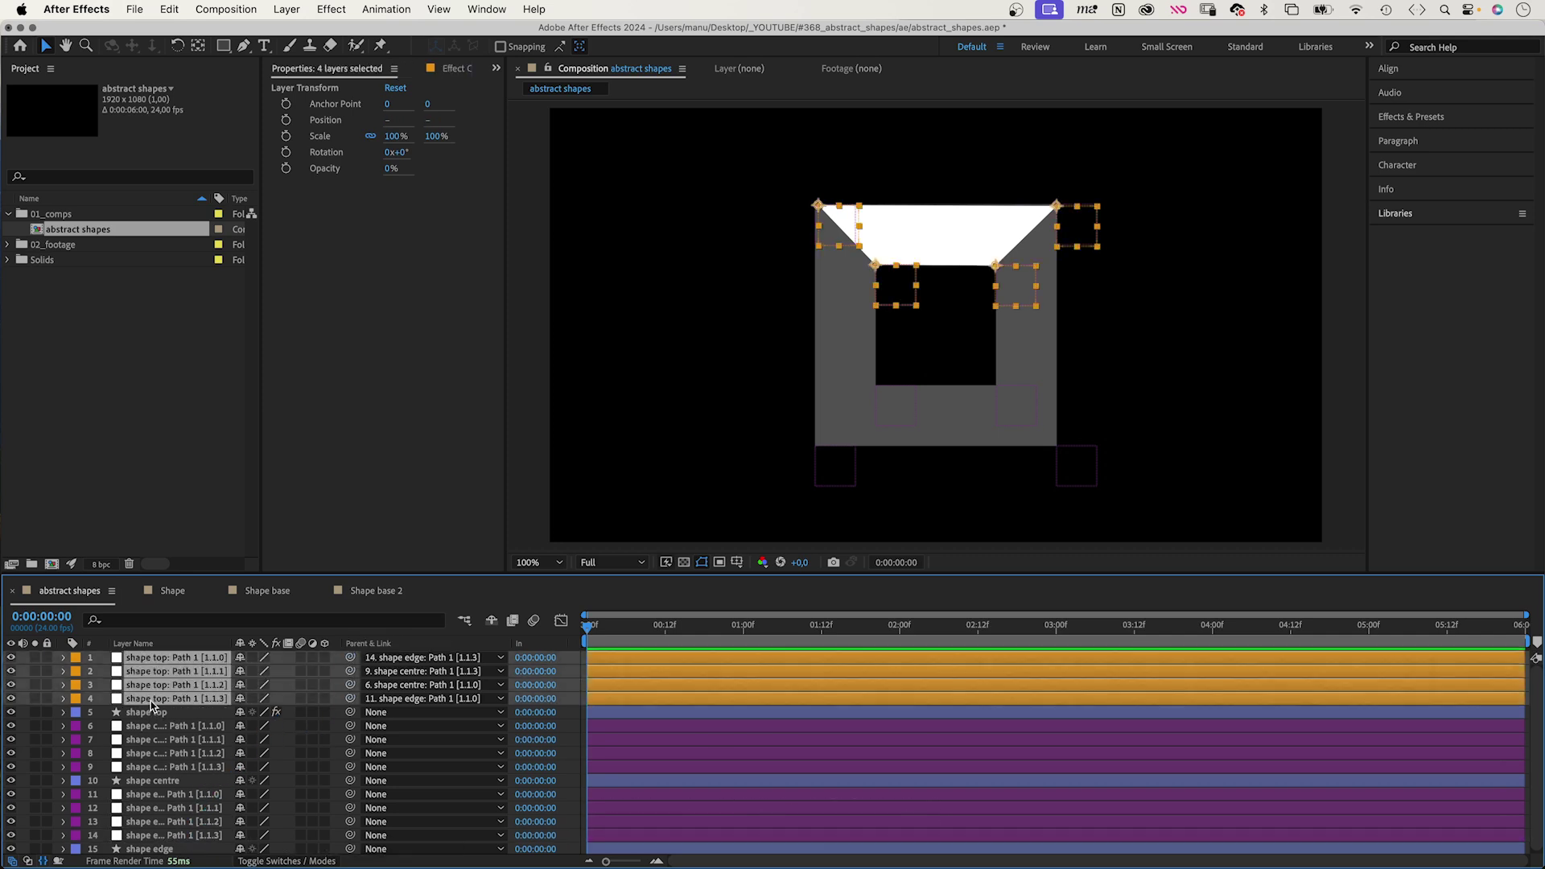
{"action": "key", "text": "p"}
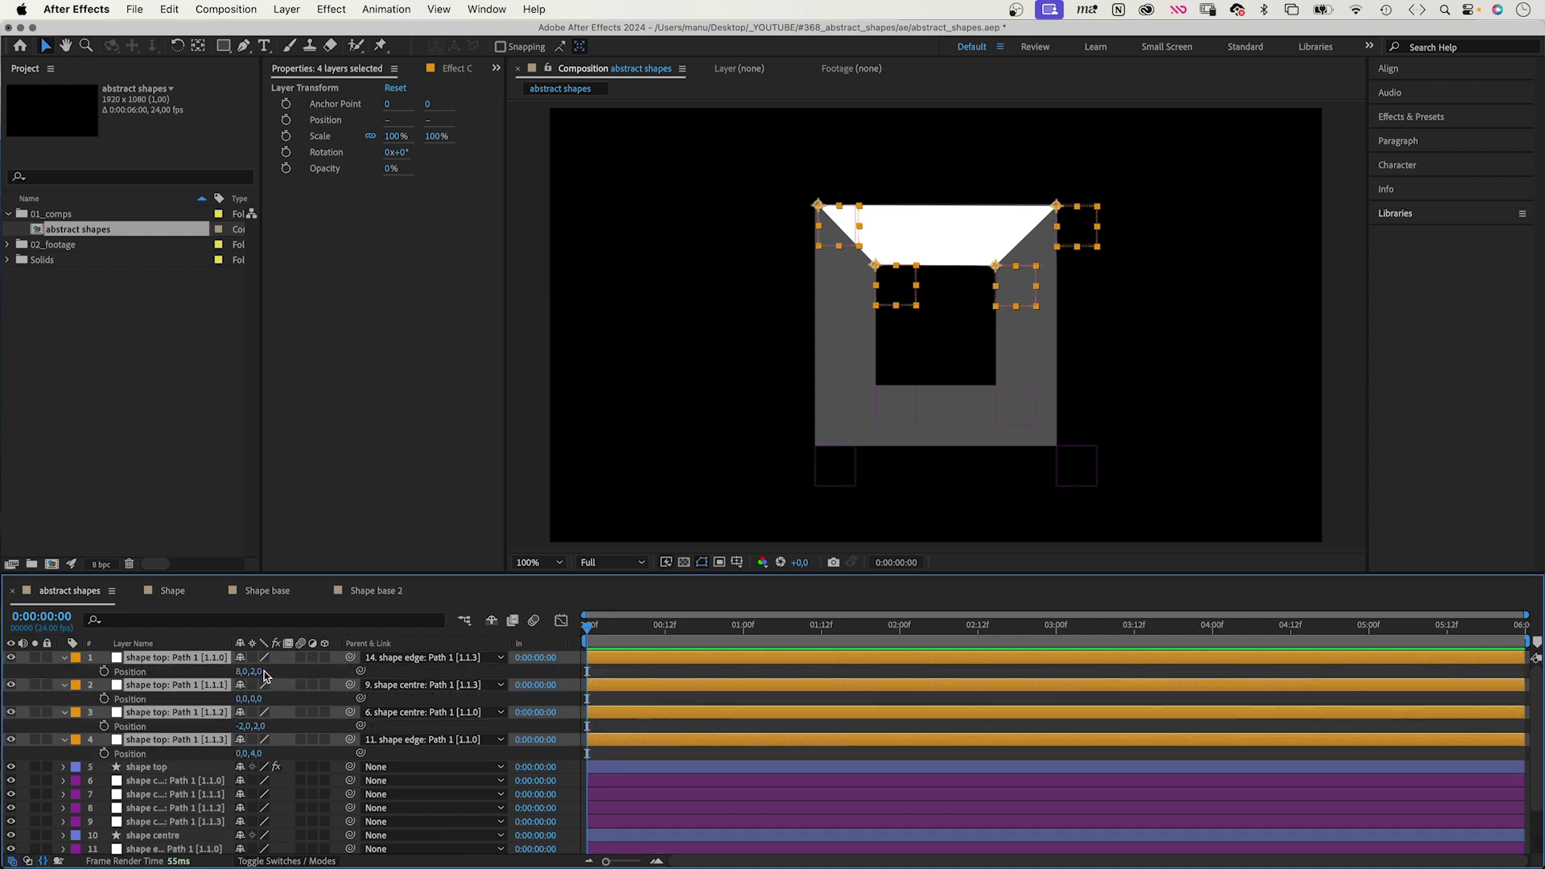
{"action": "left_click", "coordinate": [247, 671]}
{"action": "key", "text": "Tab"}
{"action": "type", "text": "0"}
{"action": "key", "text": "Return"}
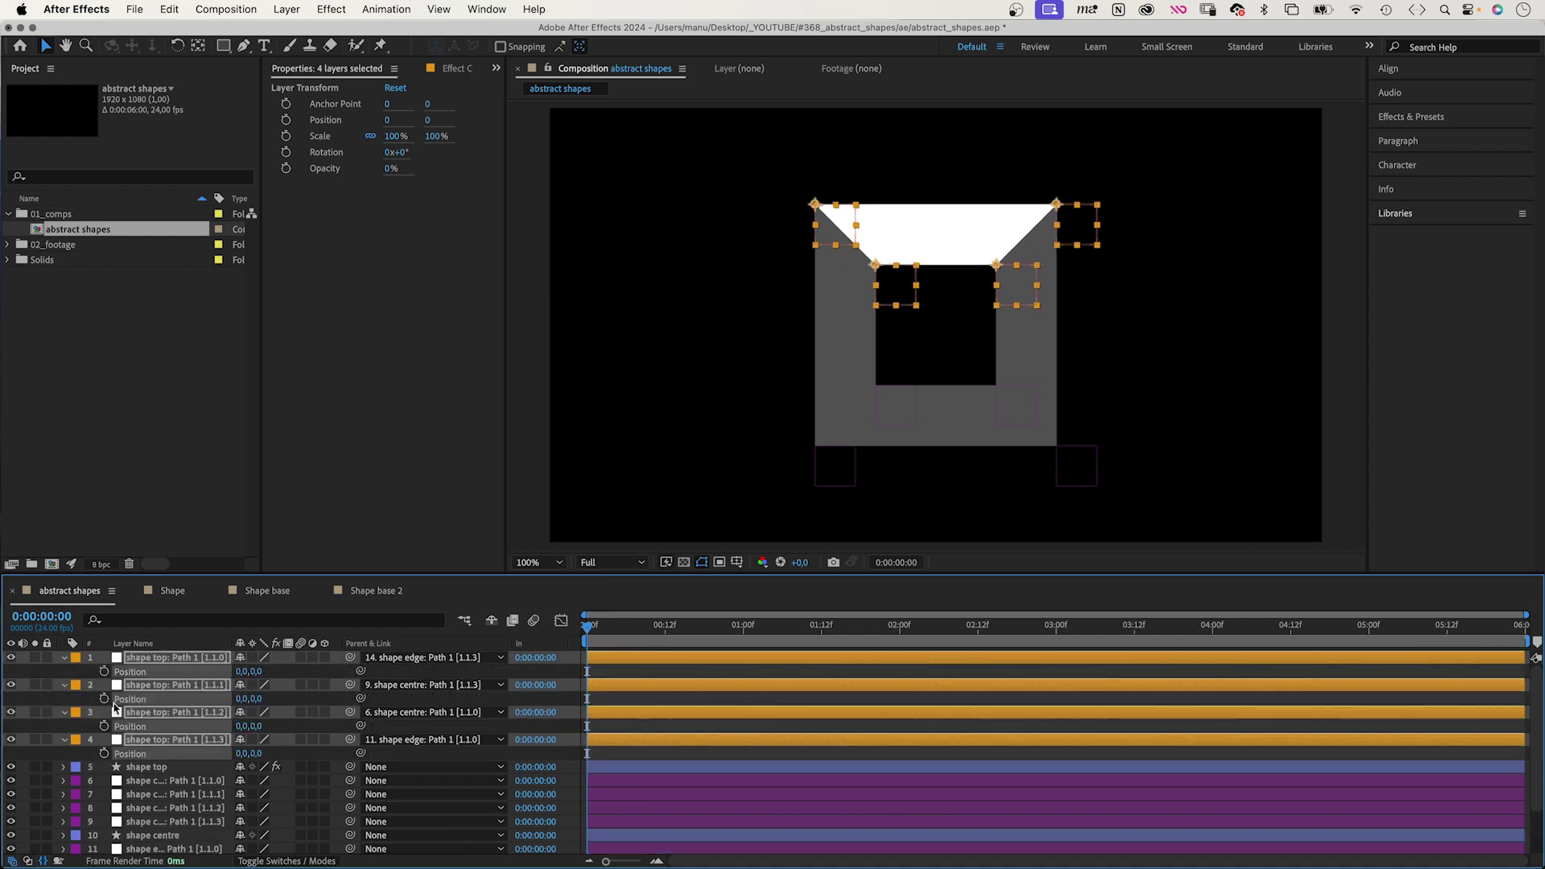
{"action": "left_click", "coordinate": [66, 659]}
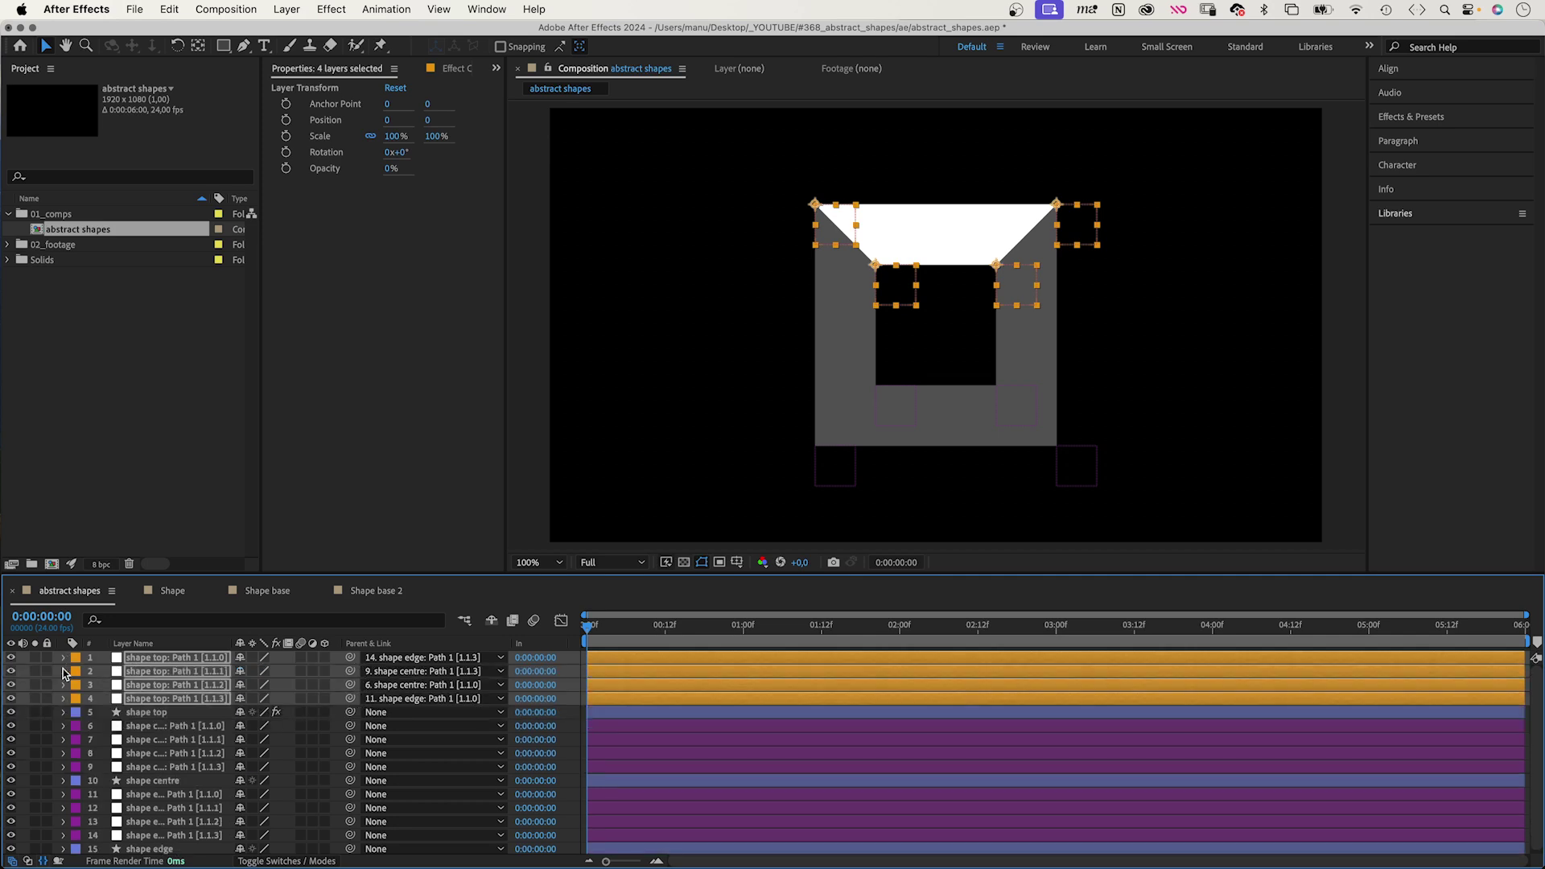
{"action": "left_click", "coordinate": [149, 782]}
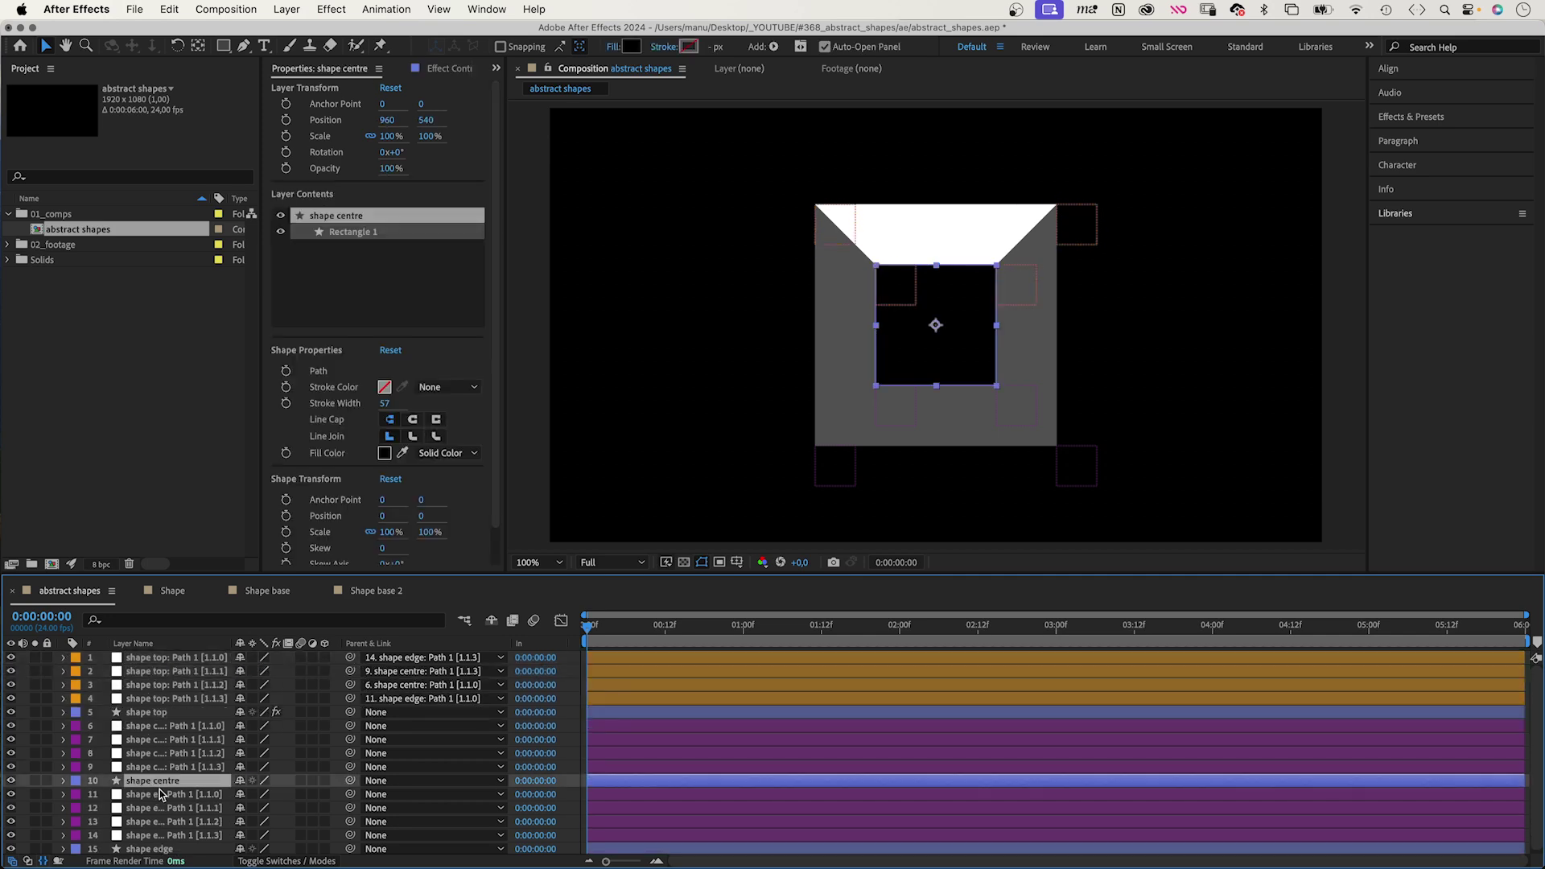
{"action": "key", "text": "r"}
{"action": "mouse_move", "coordinate": [256, 796]}
{"action": "left_mouse_down"}
{"action": "mouse_move", "coordinate": [275, 796]}
{"action": "mouse_move", "coordinate": [256, 796]}
{"action": "left_mouse_up"}
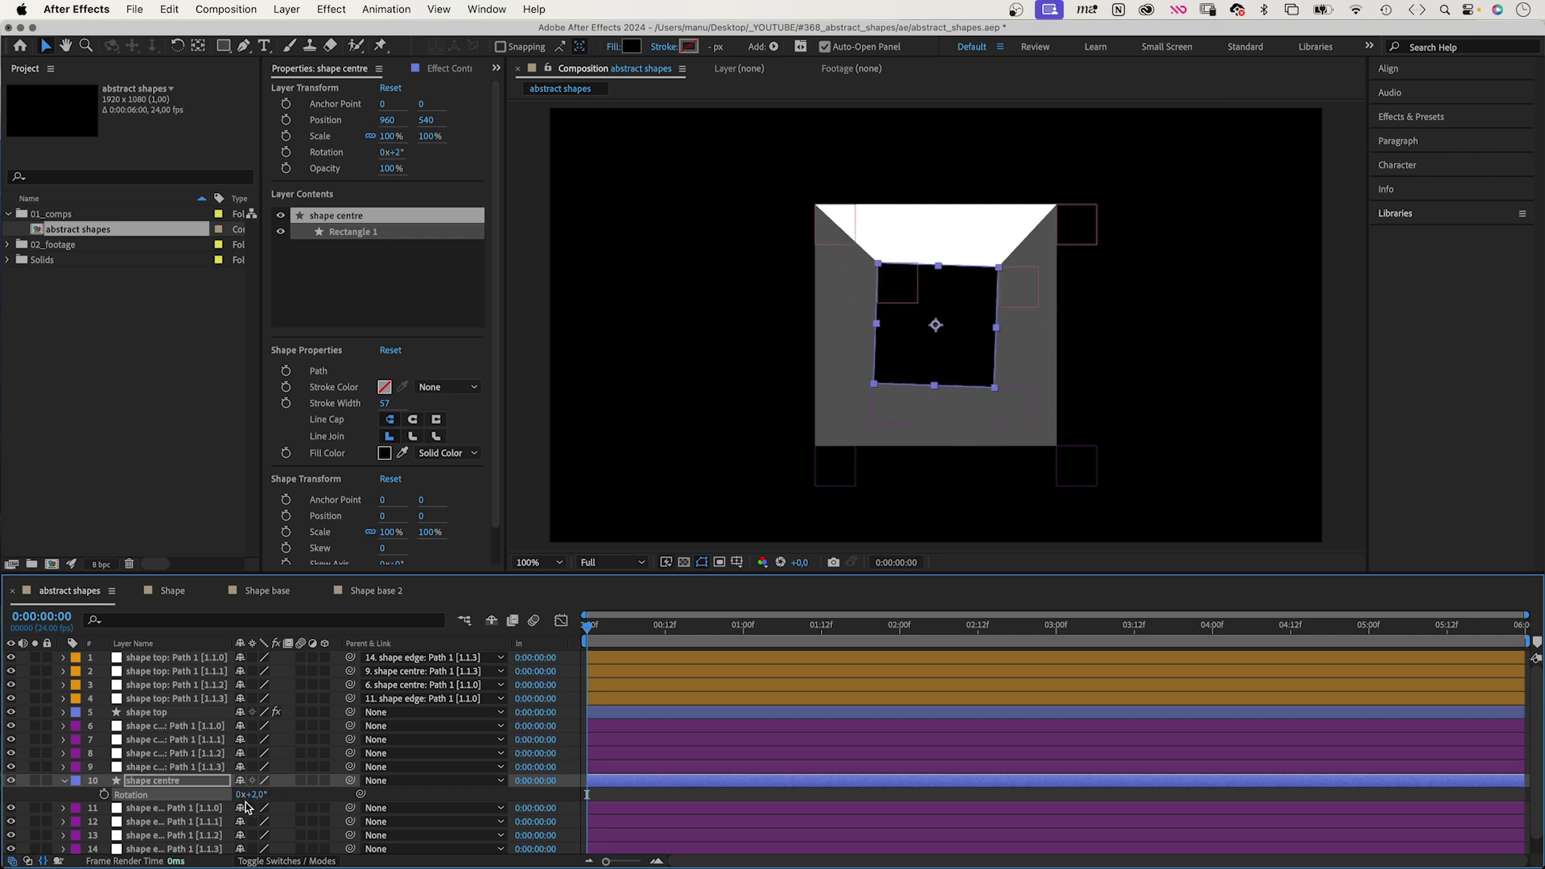
{"action": "left_click", "coordinate": [65, 782]}
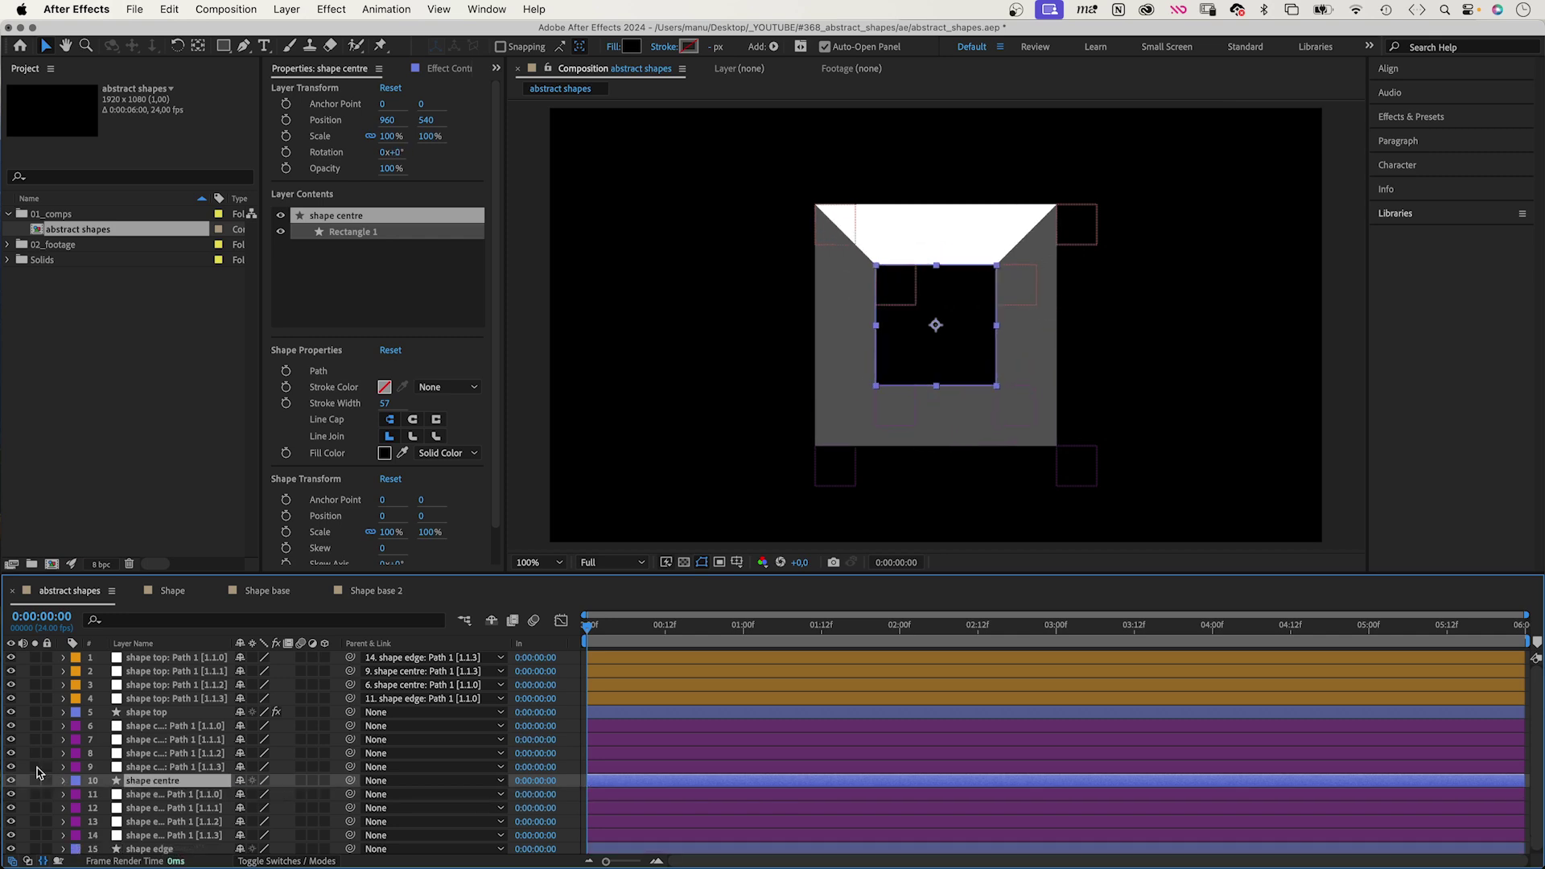
Draw a closed trapezoid across the bottom band between the inner and outer squares
{"action": "key", "text": "F2"}
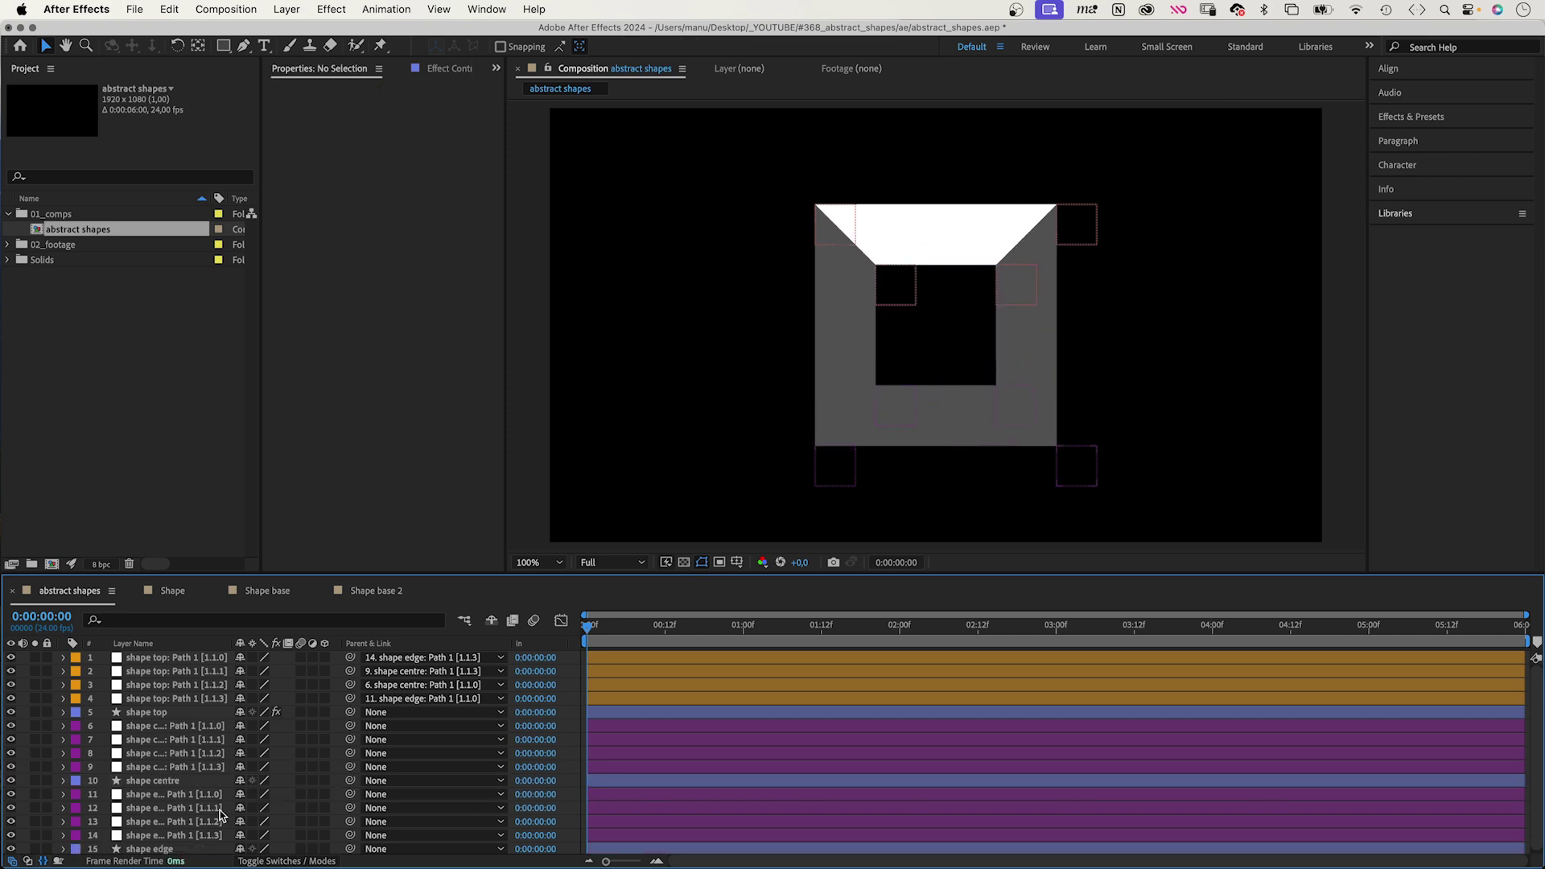
{"action": "left_click", "coordinate": [243, 45]}
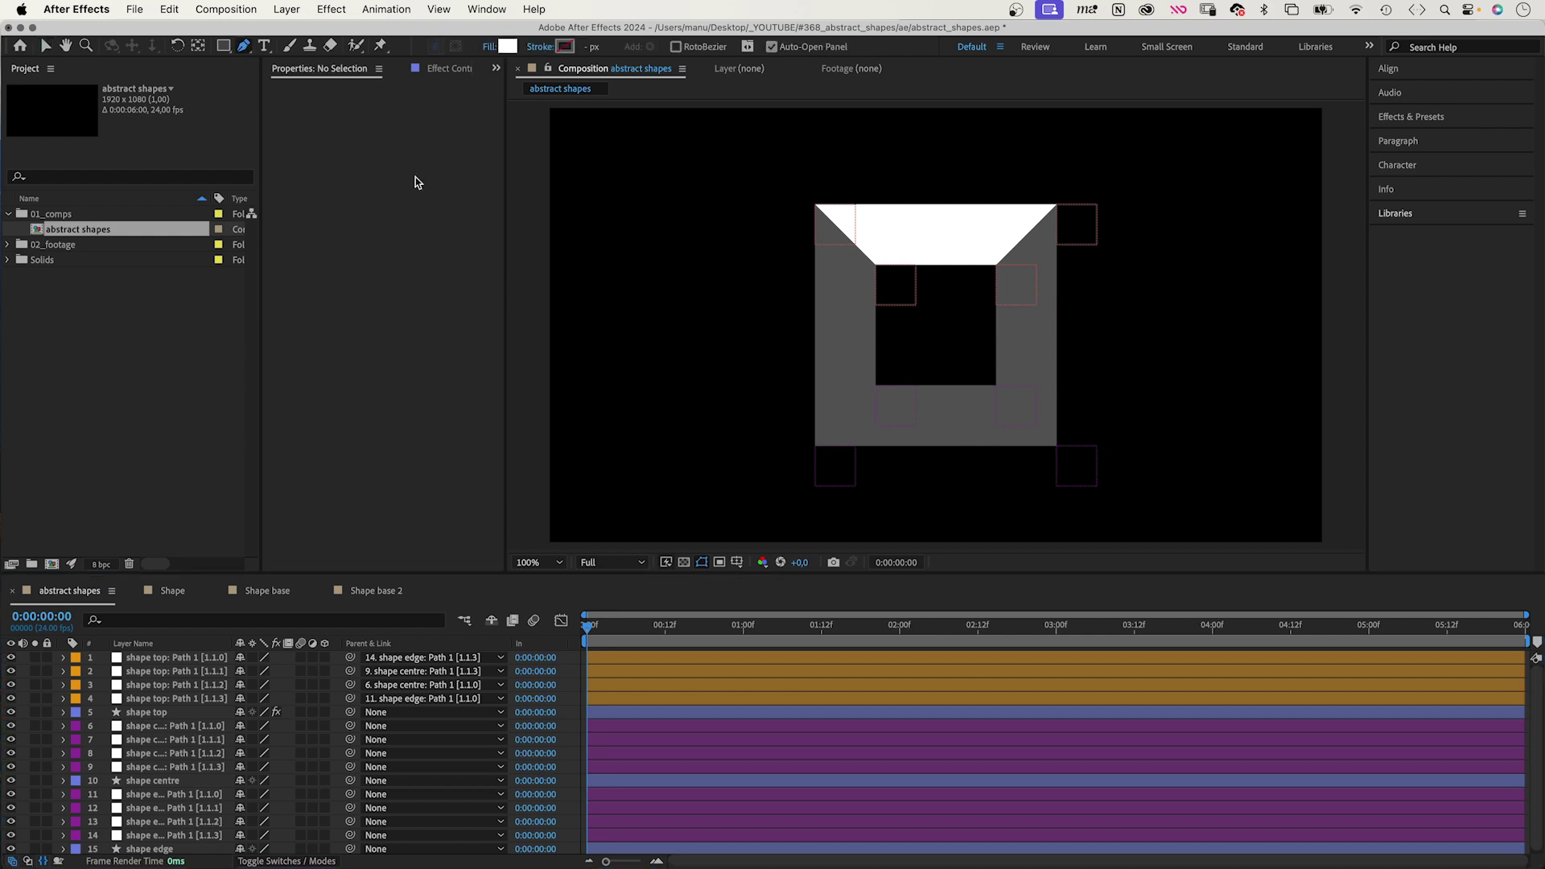
{"action": "left_click", "coordinate": [879, 386]}
{"action": "left_click", "coordinate": [818, 444]}
{"action": "left_click", "coordinate": [1057, 445]}
{"action": "left_click", "coordinate": [999, 386]}
{"action": "left_click", "coordinate": [880, 386]}
{"action": "key", "text": "v"}
Name the new layer 'shape bottom' and fill it dark grey 1E1E1E
{"action": "left_click", "coordinate": [161, 663]}
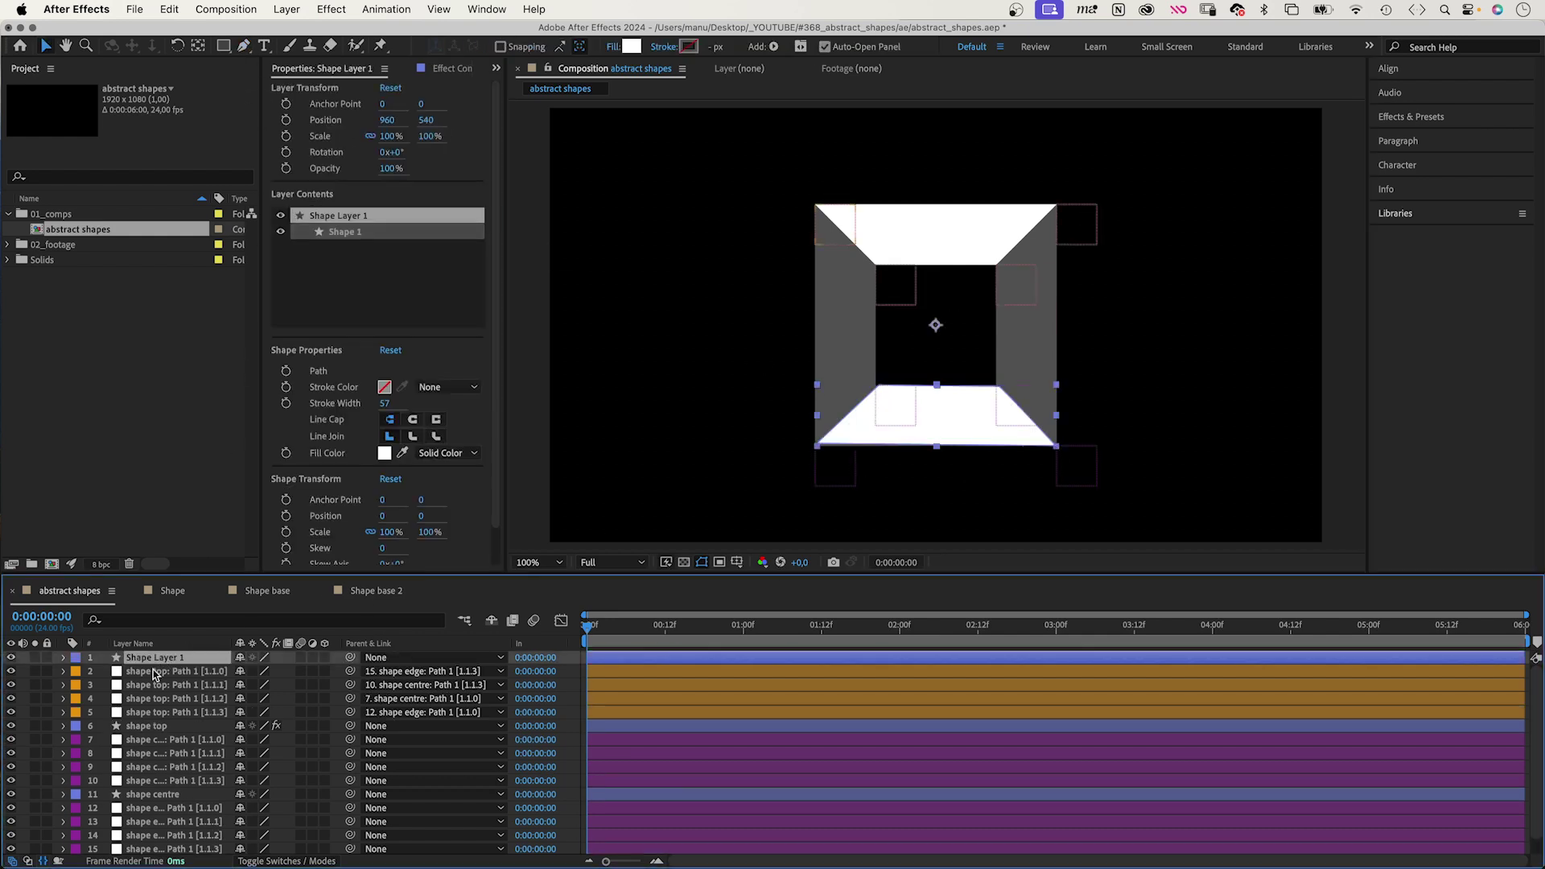
{"action": "type", "text": "shape bottom"}
{"action": "key", "text": "Return"}
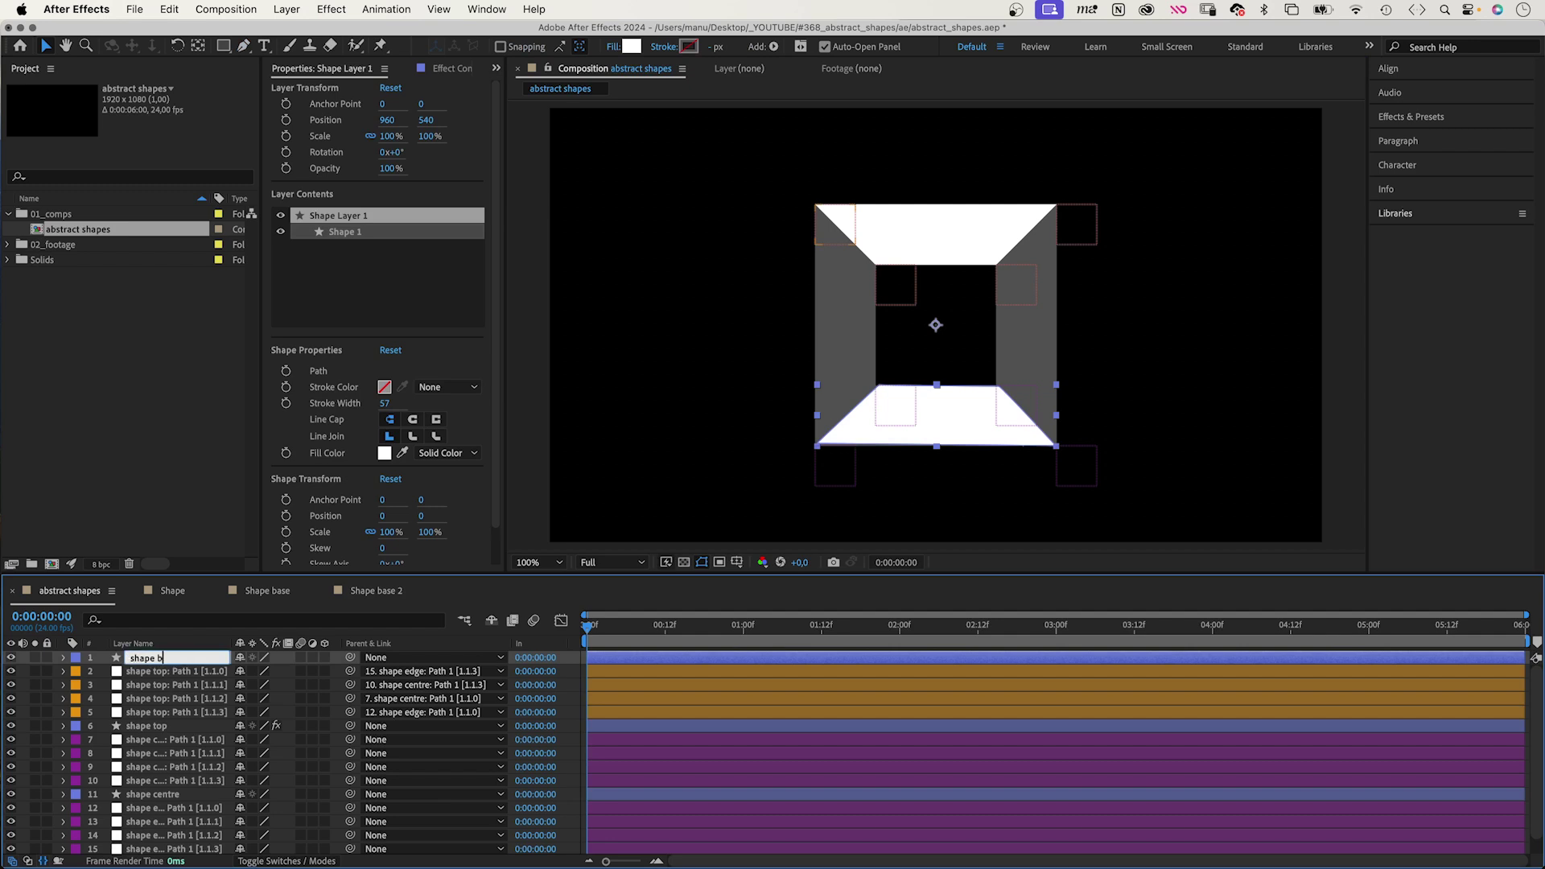
{"action": "key", "text": "Return"}
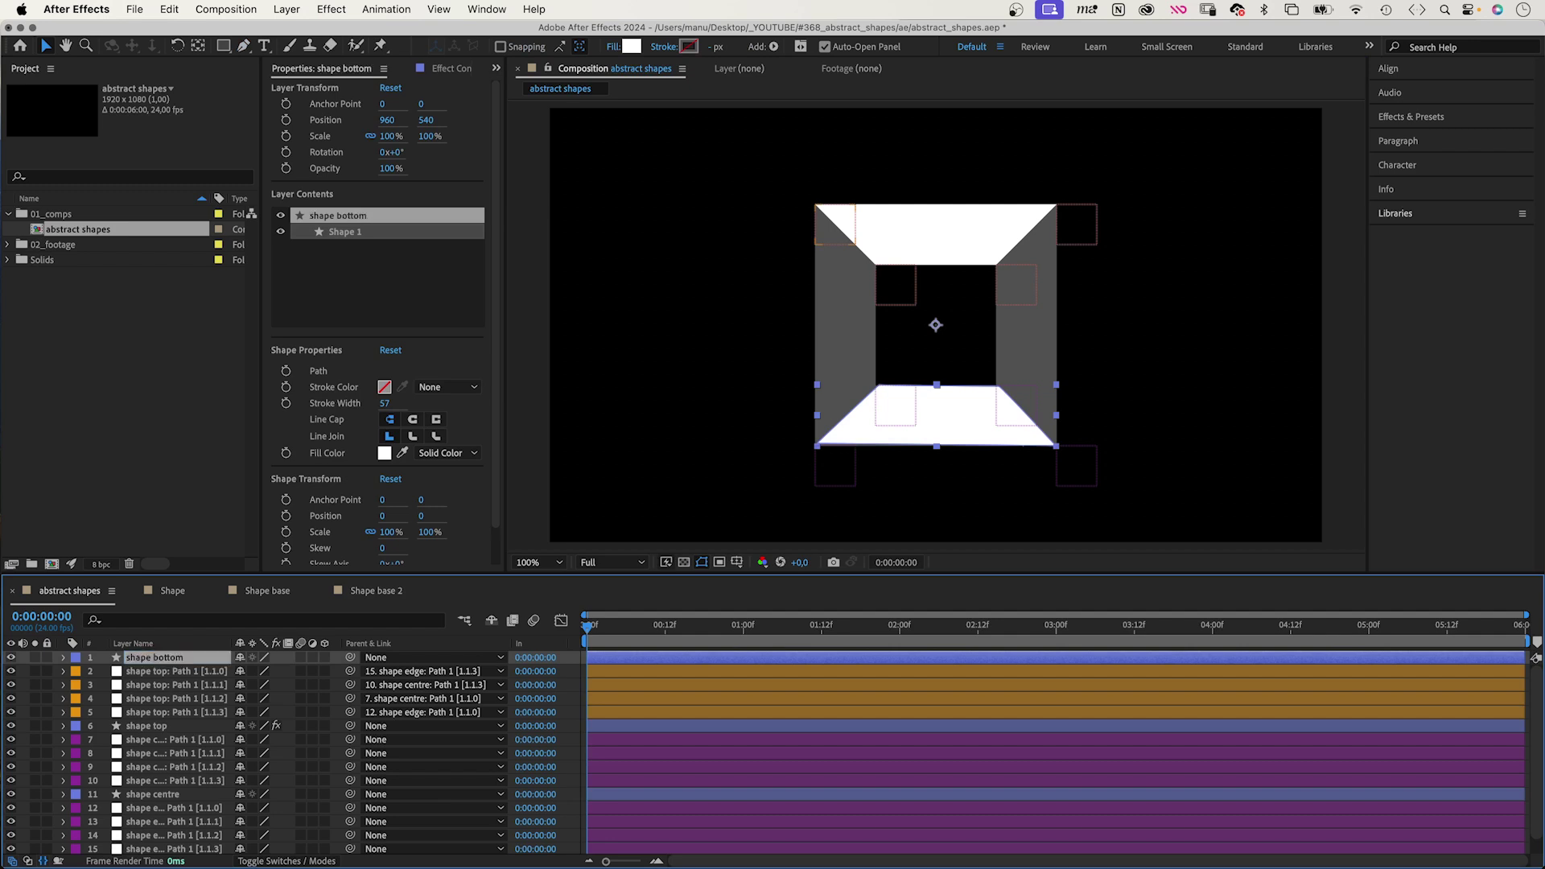
{"action": "left_click", "coordinate": [384, 453]}
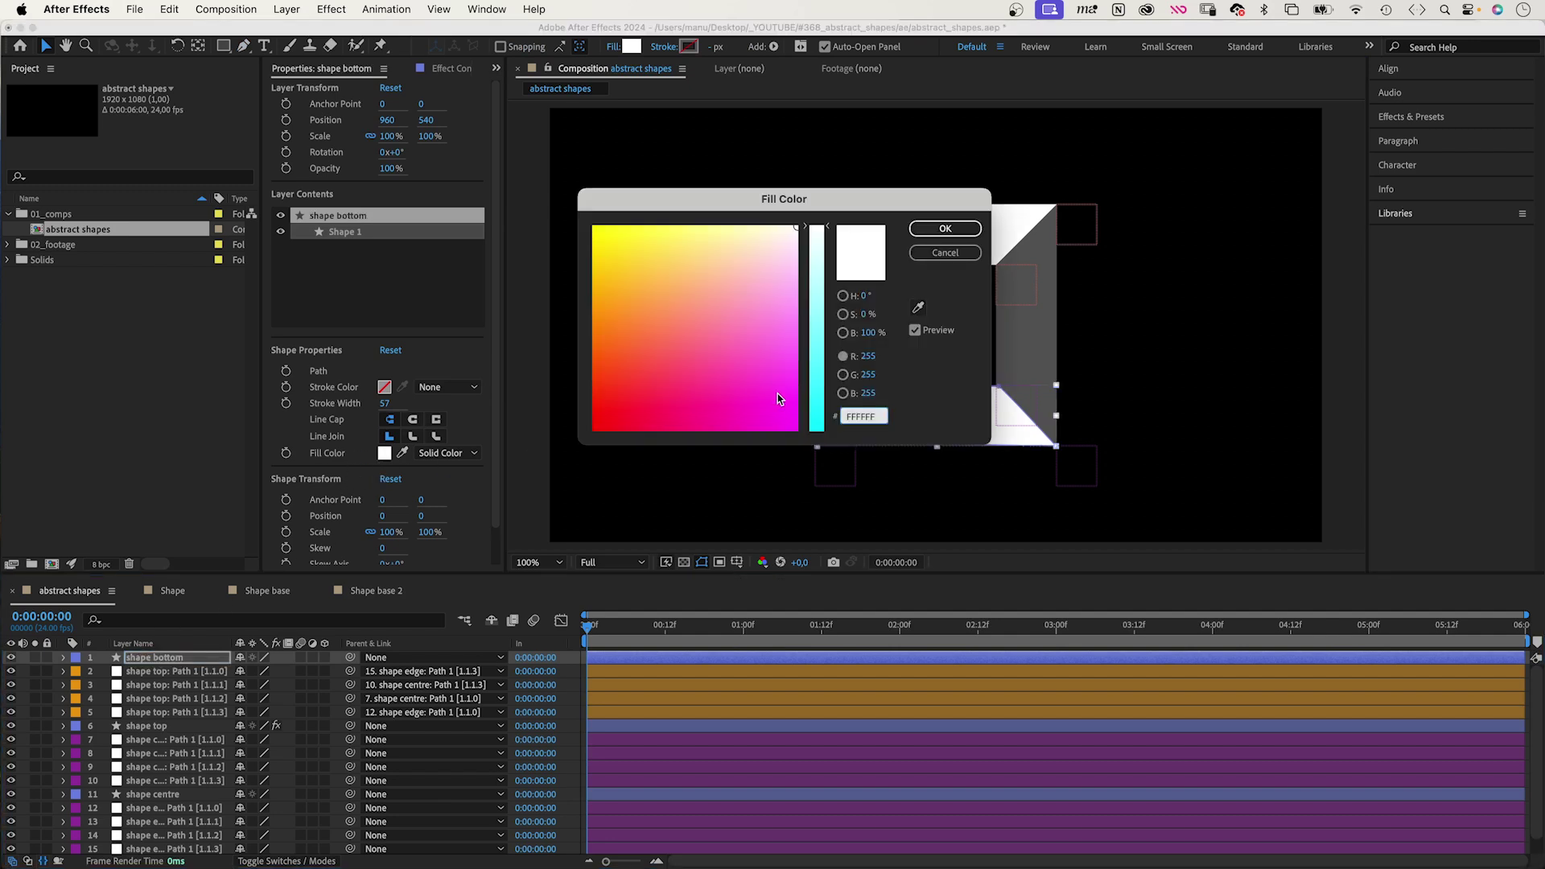
{"action": "left_click", "coordinate": [866, 358]}
{"action": "type", "text": "30"}
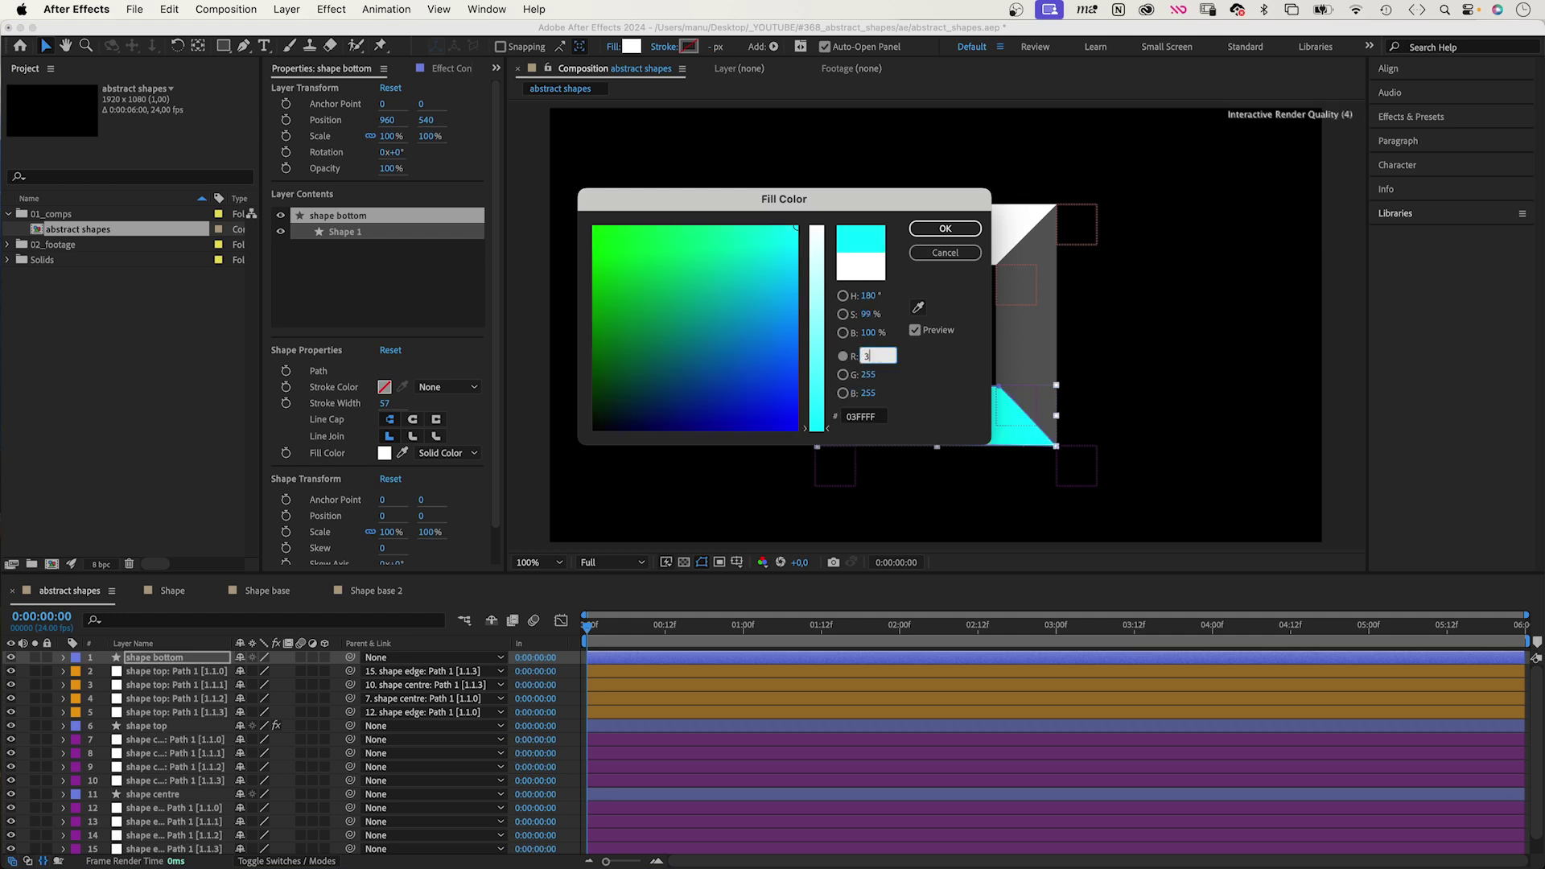
{"action": "key", "text": "Tab"}
{"action": "type", "text": "30"}
{"action": "key", "text": "Tab"}
{"action": "type", "text": "30"}
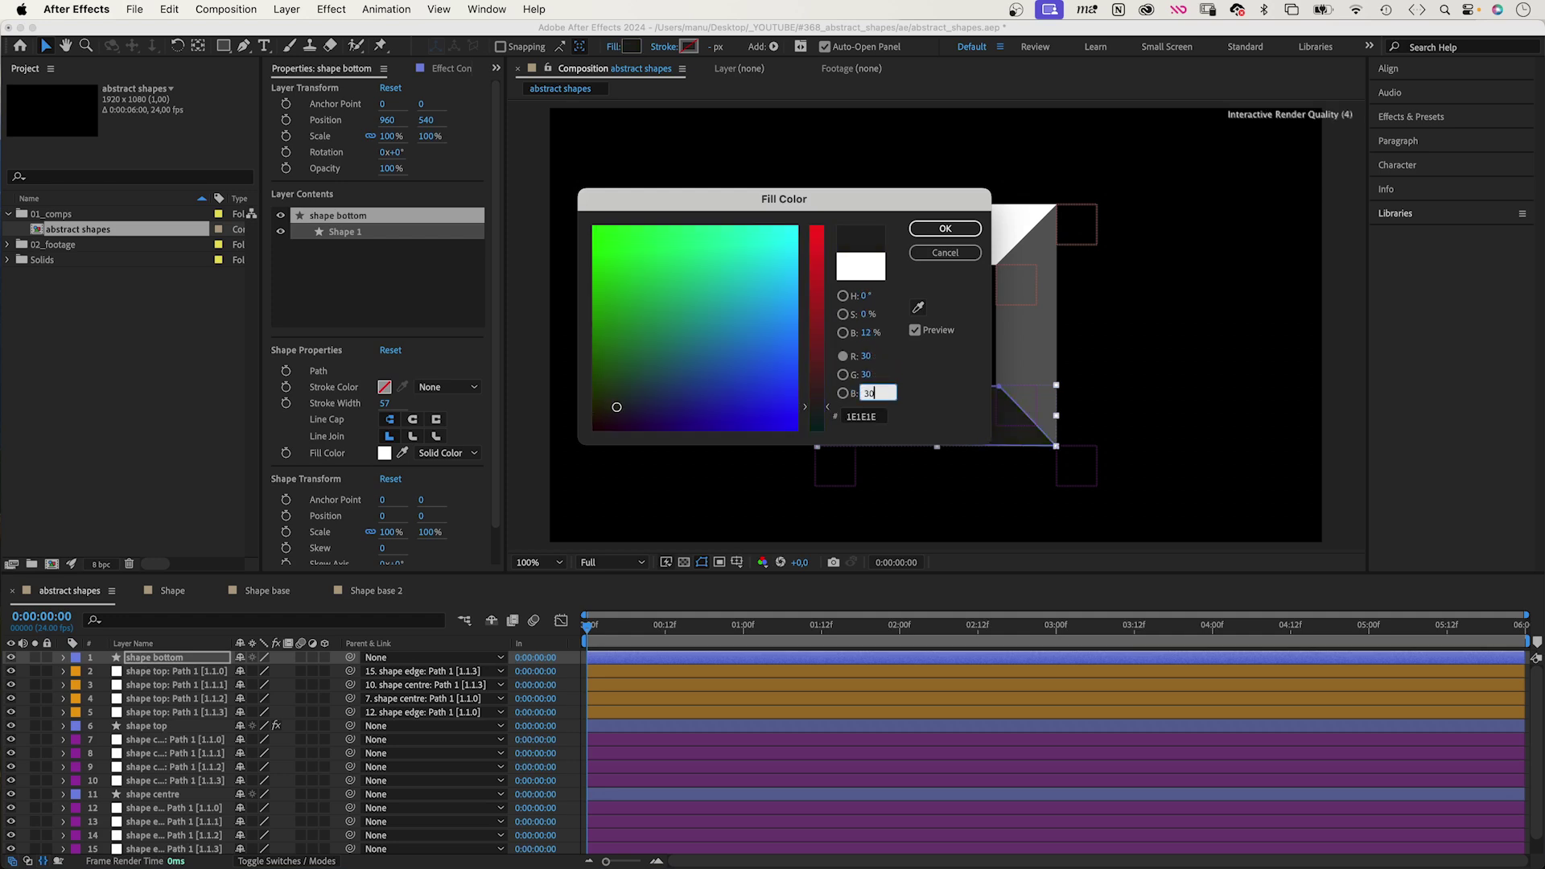
{"action": "key", "text": "Return"}
Run Create Nulls From Paths with Points Follow Nulls on shape bottom's path
{"action": "left_click", "coordinate": [63, 658]}
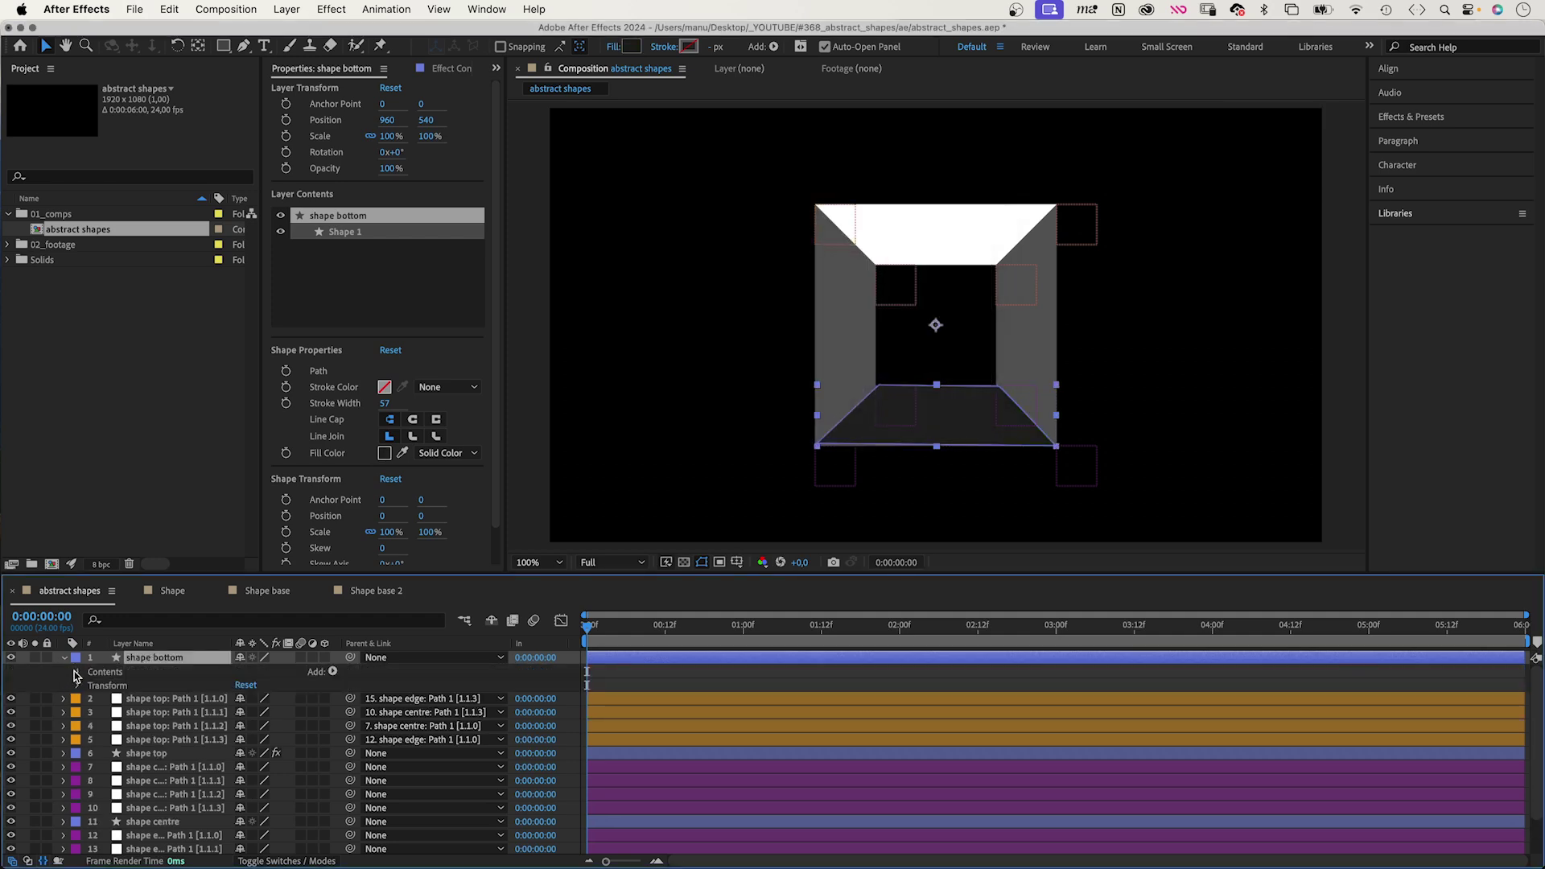
{"action": "left_click", "coordinate": [91, 686]}
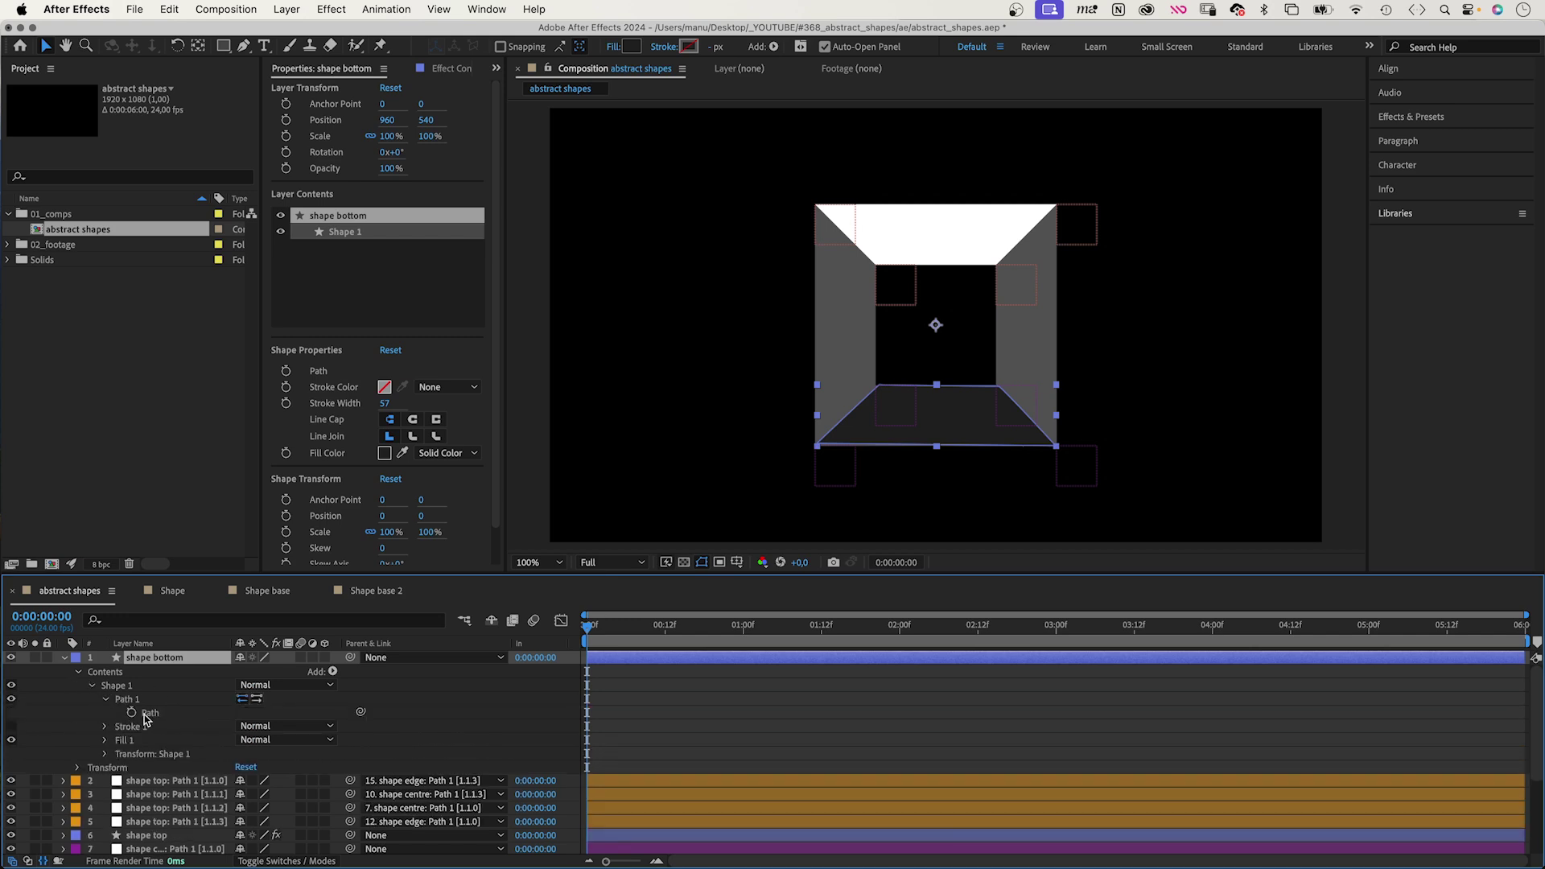
{"action": "left_click", "coordinate": [148, 718]}
{"action": "left_click", "coordinate": [491, 12]}
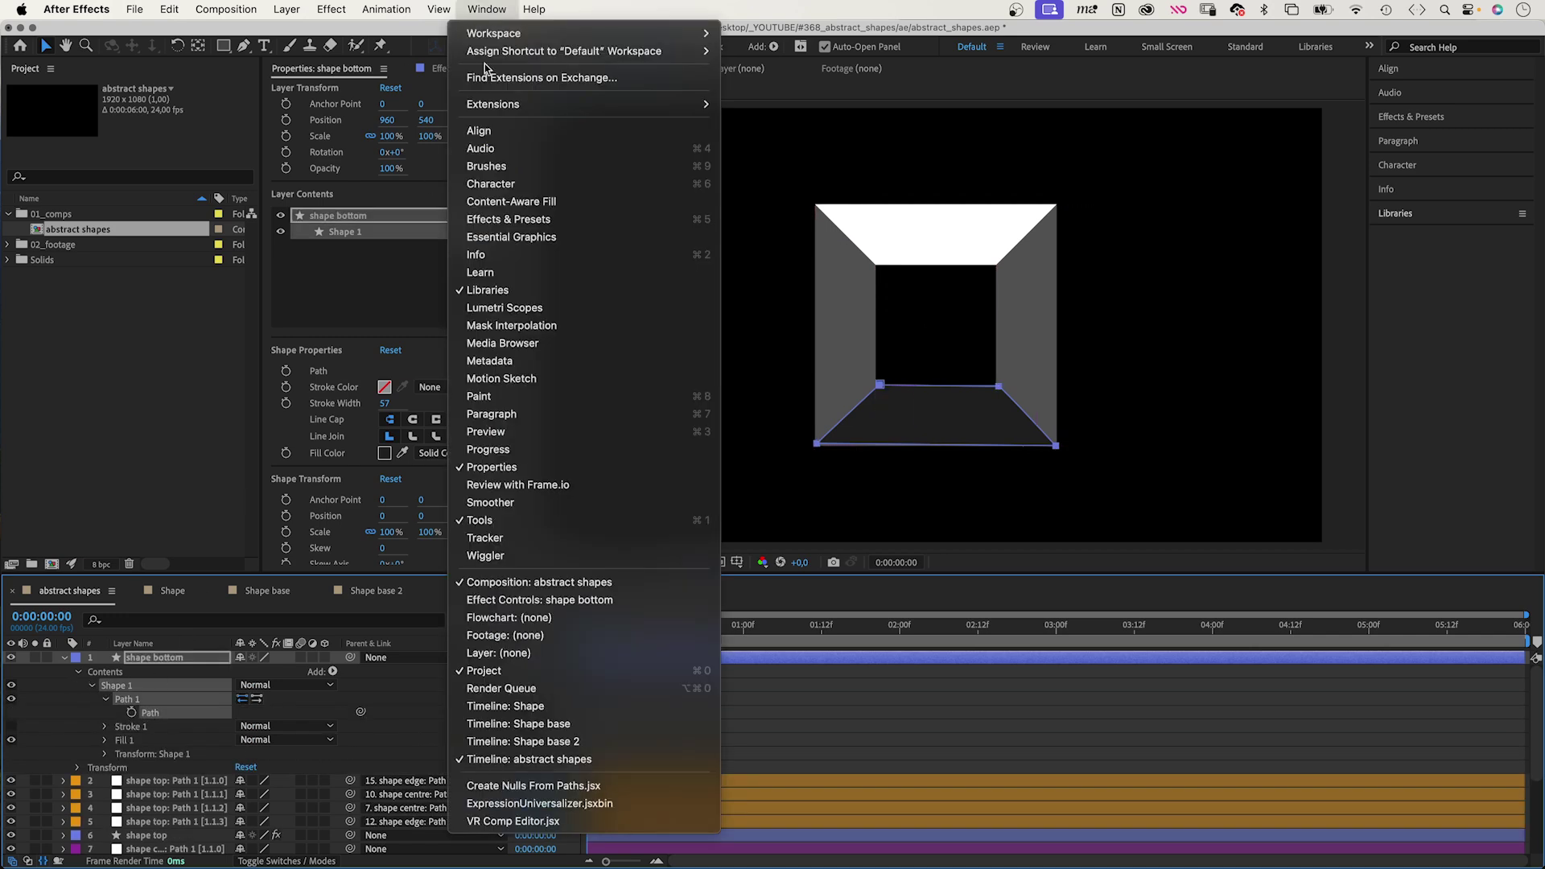
{"action": "left_click", "coordinate": [600, 788]}
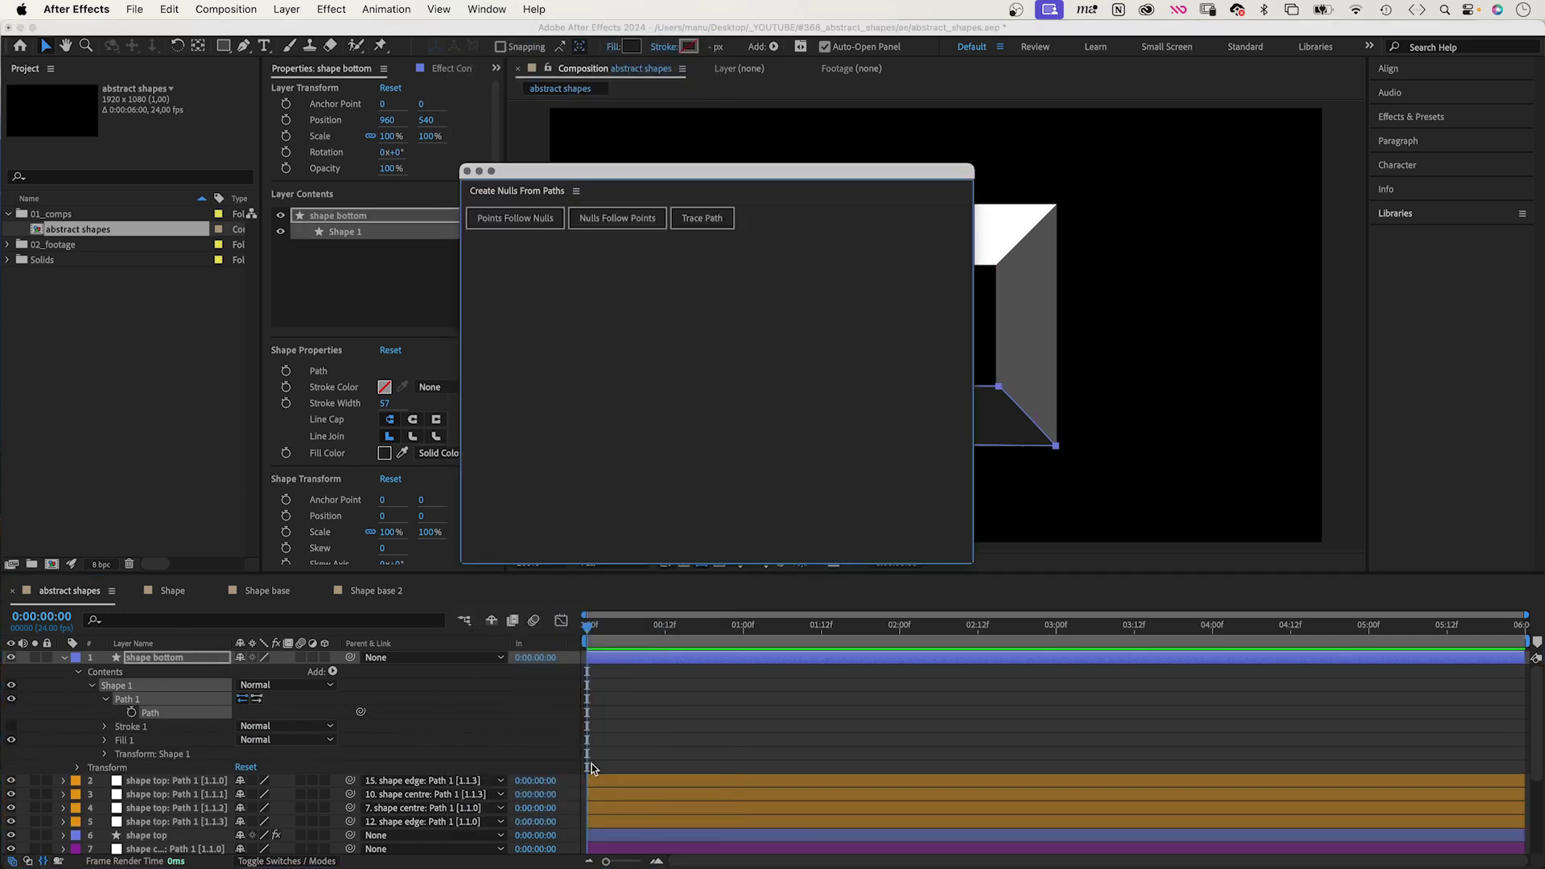
{"action": "left_click", "coordinate": [516, 220]}
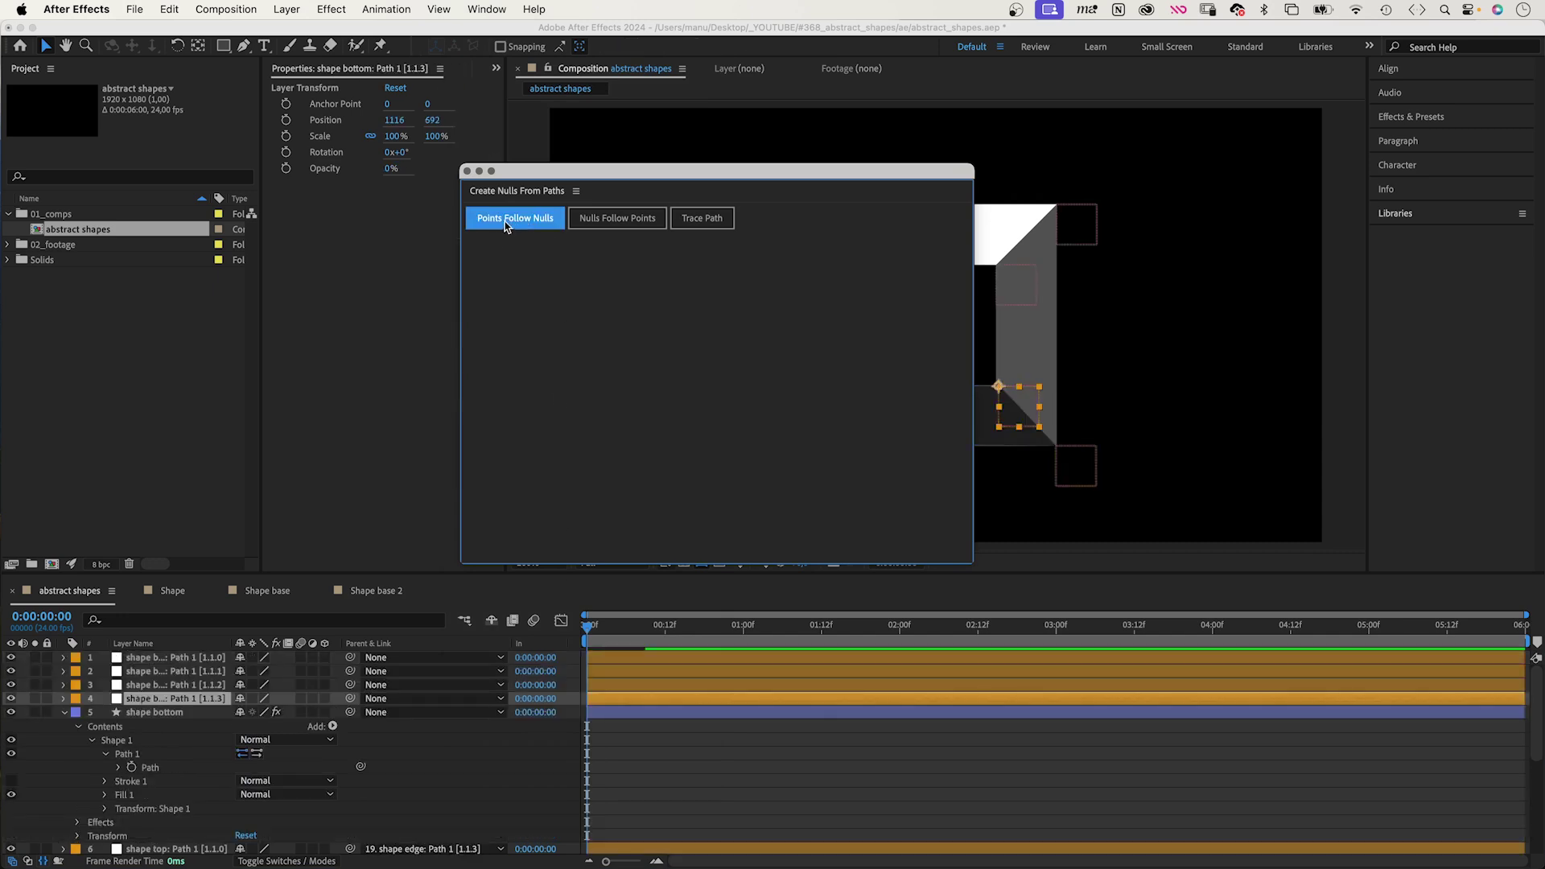
{"action": "left_click", "coordinate": [468, 172]}
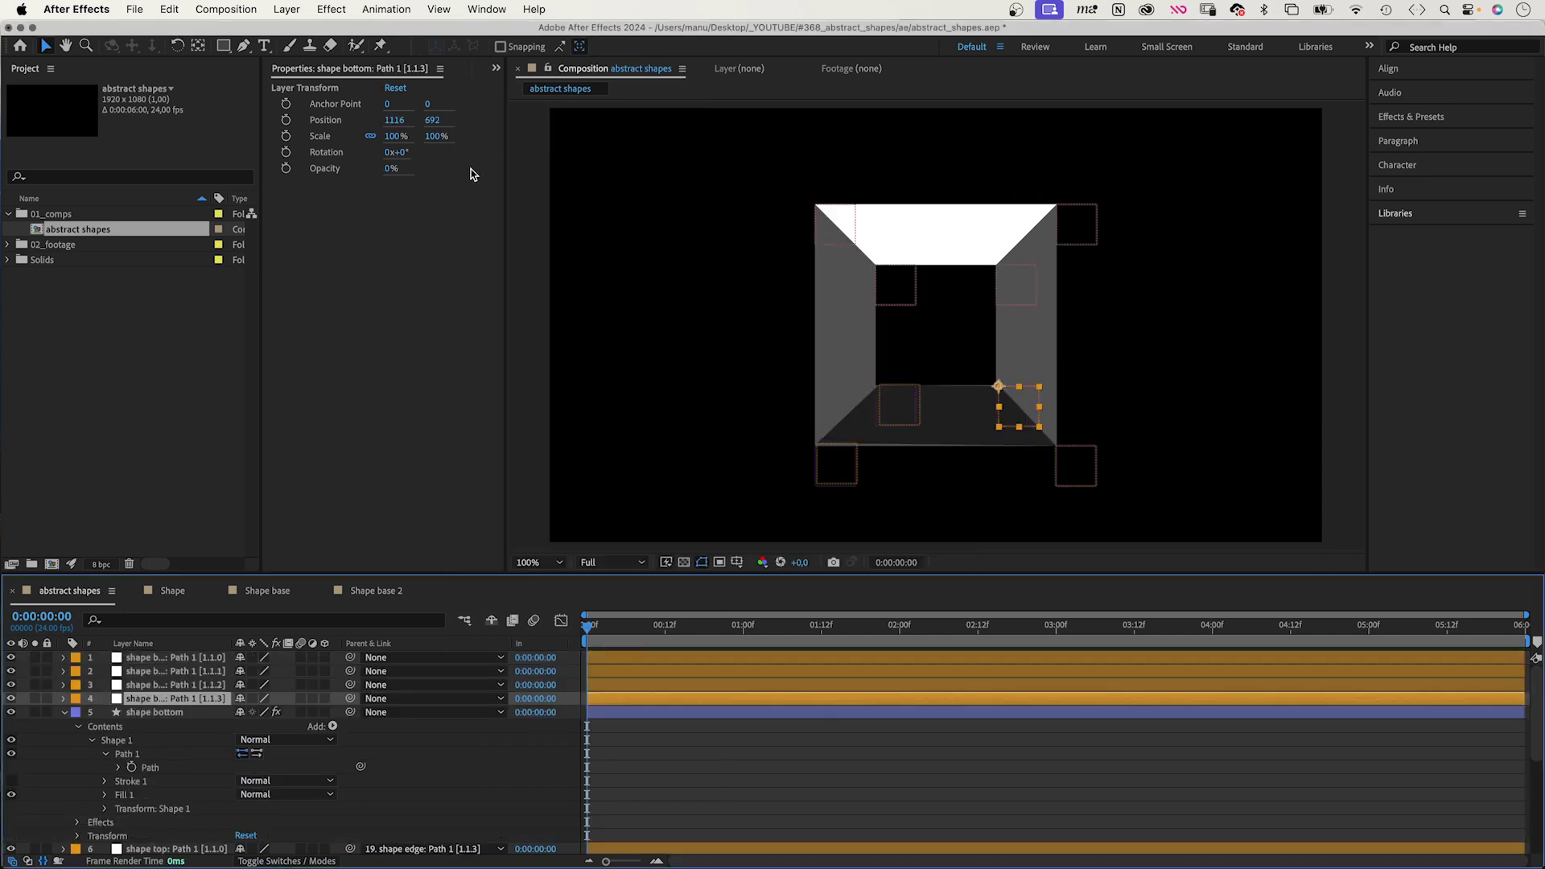
{"action": "left_click", "coordinate": [62, 713]}
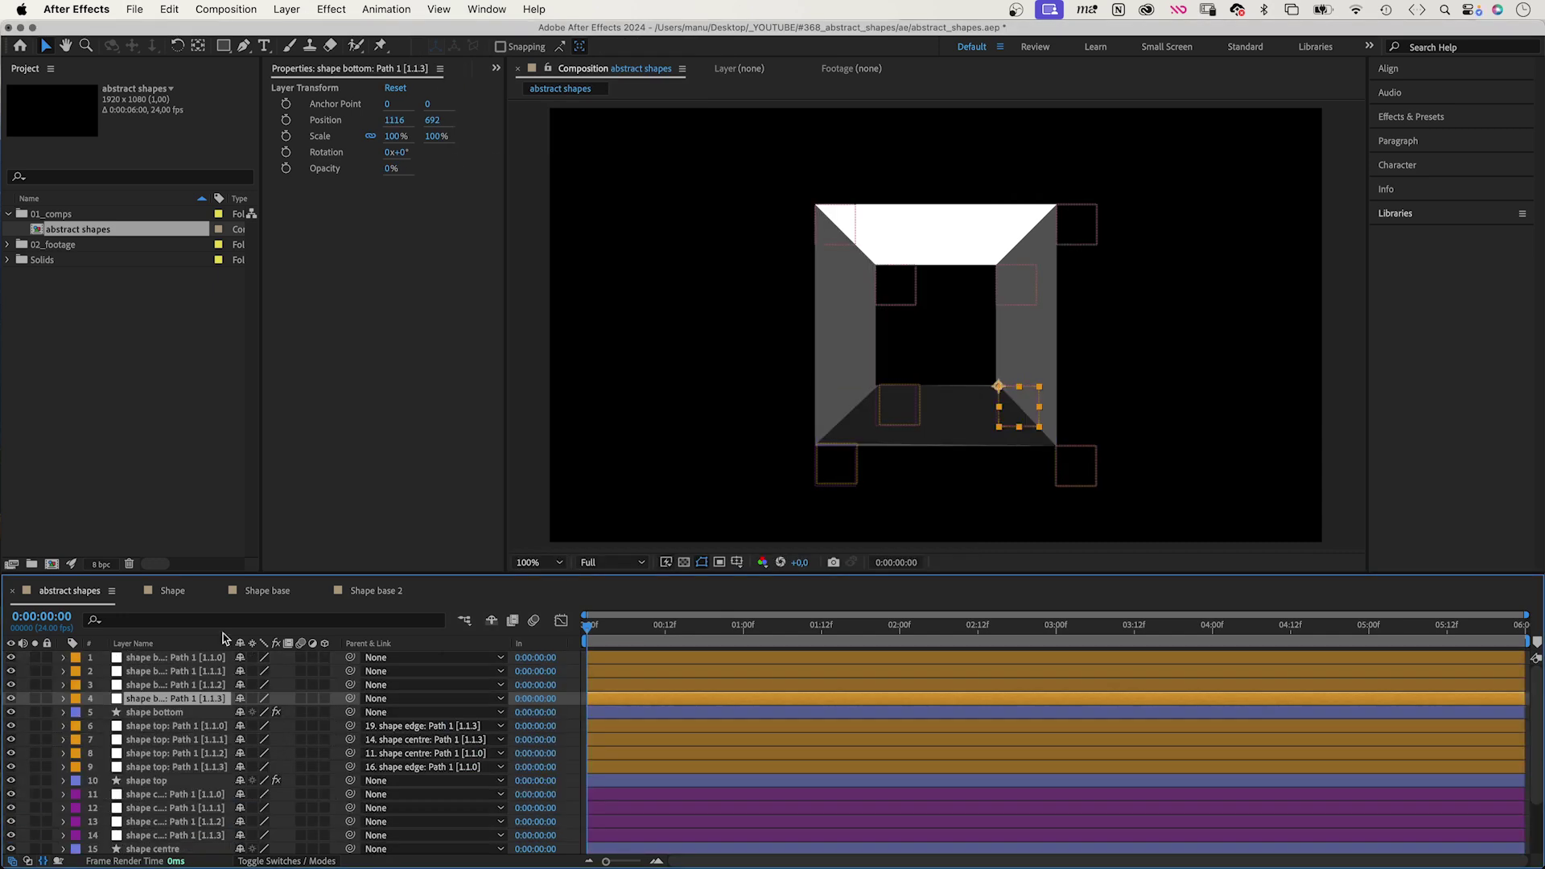
Parent the inner-right and outer-right bottom nulls to their centre and edge corner nulls
{"action": "left_click_drag", "start_coordinate": [302, 577], "coordinate": [305, 499]}
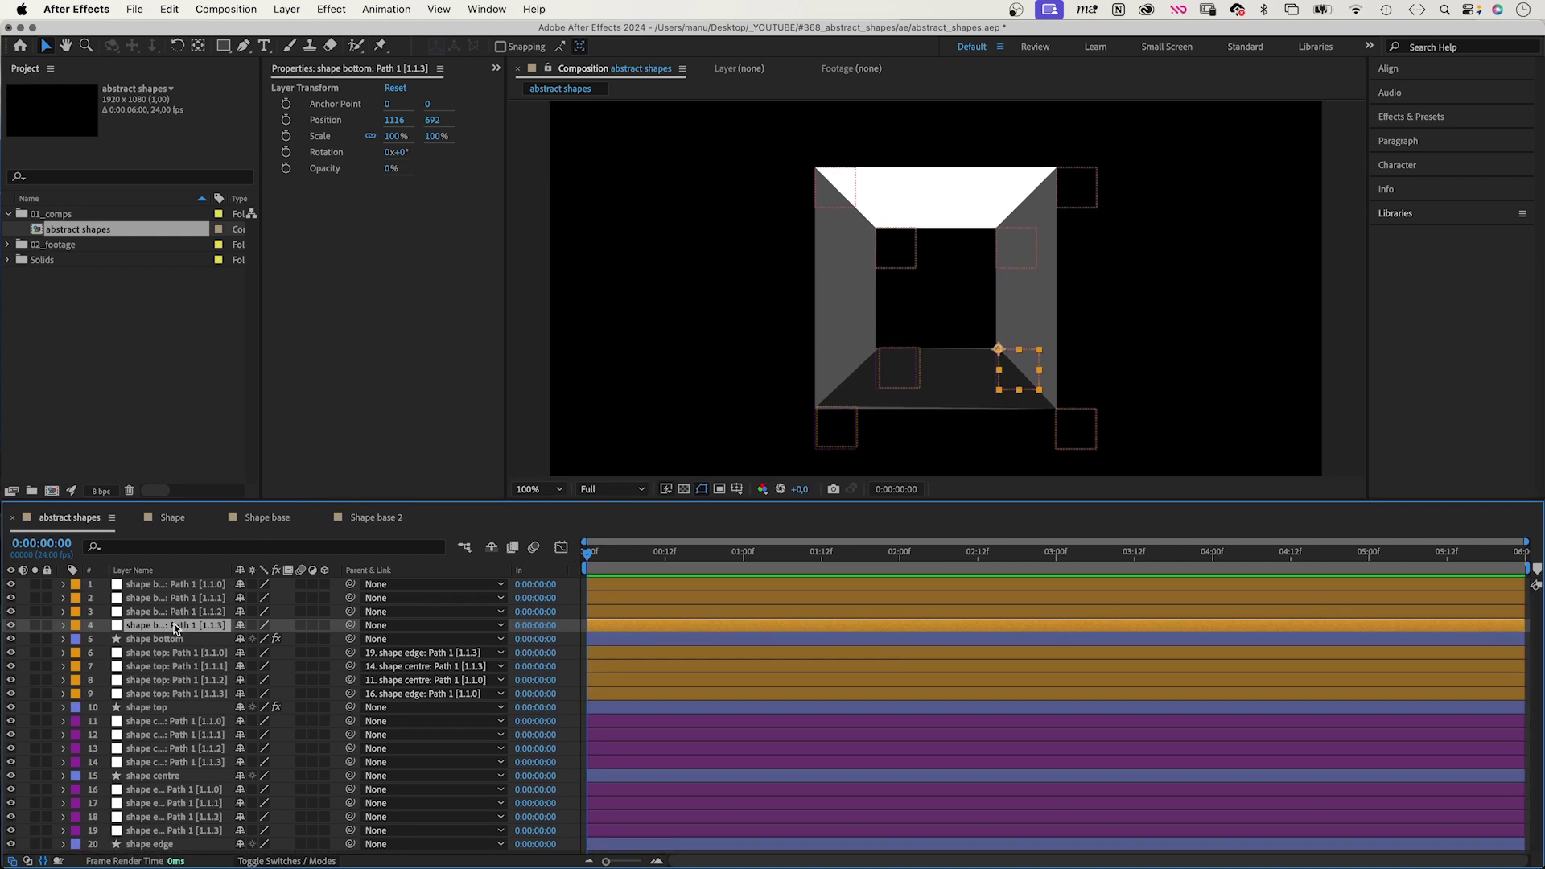
{"action": "left_click", "coordinate": [160, 762]}
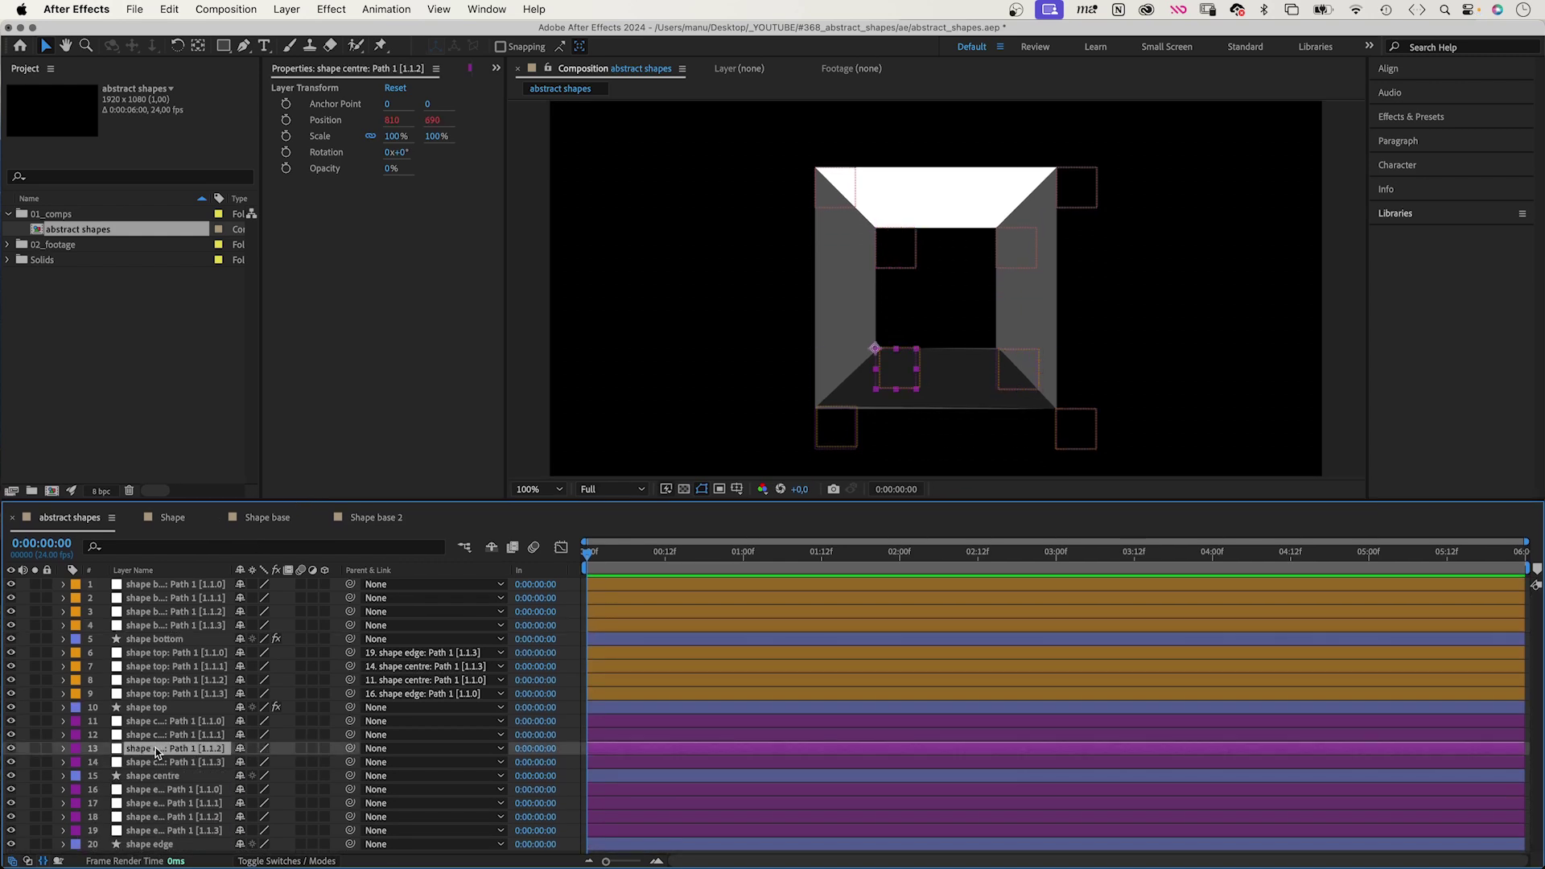
{"action": "left_click", "coordinate": [160, 734]}
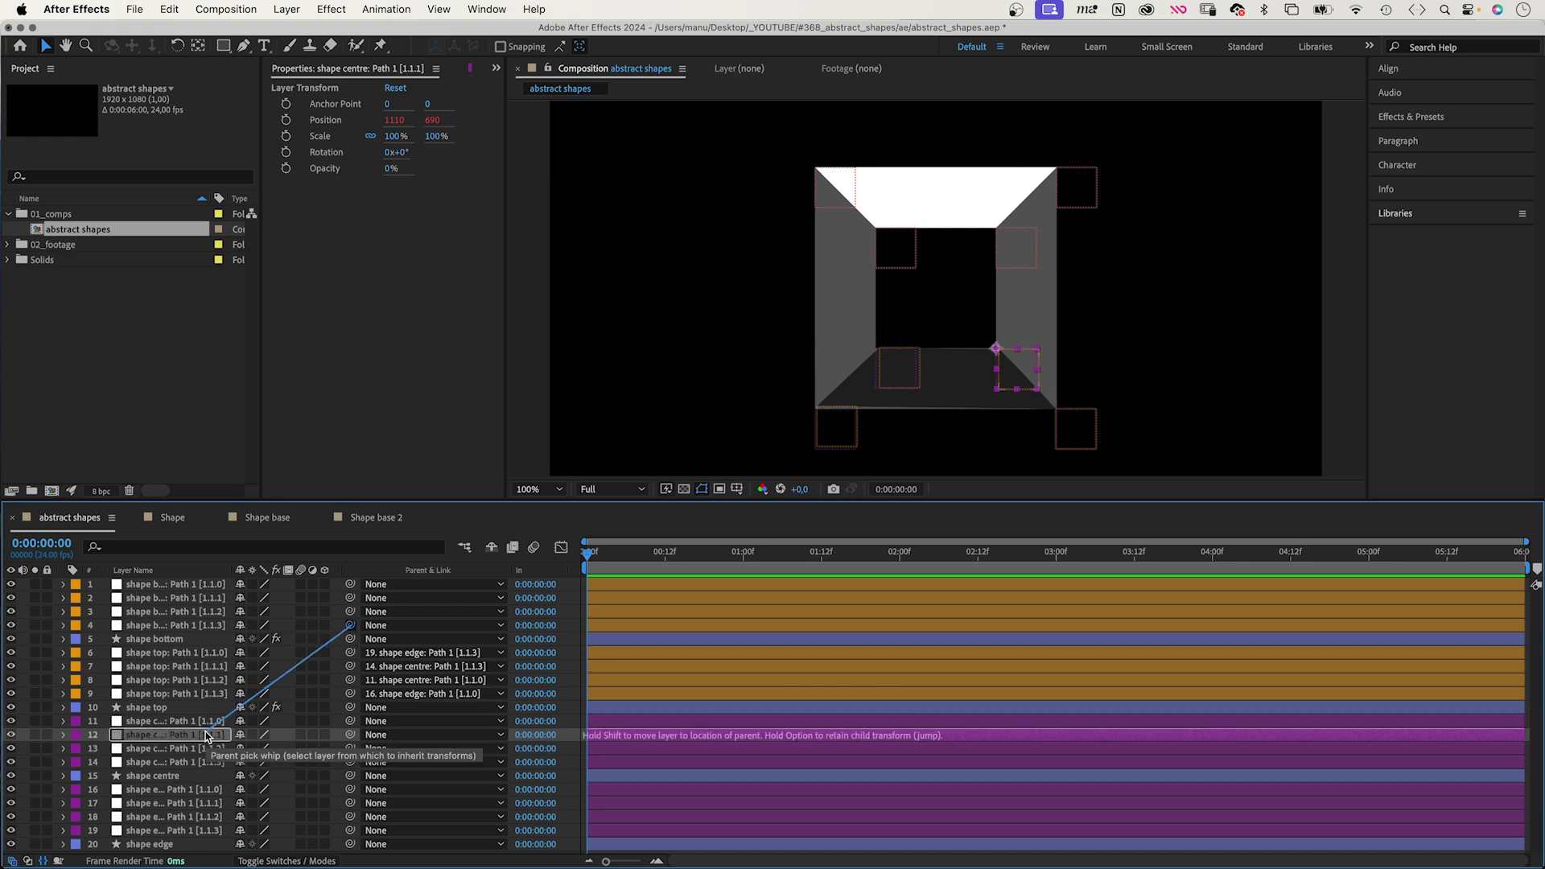
{"action": "left_click_drag", "start_coordinate": [351, 626], "coordinate": [206, 735]}
{"action": "left_click", "coordinate": [190, 615]}
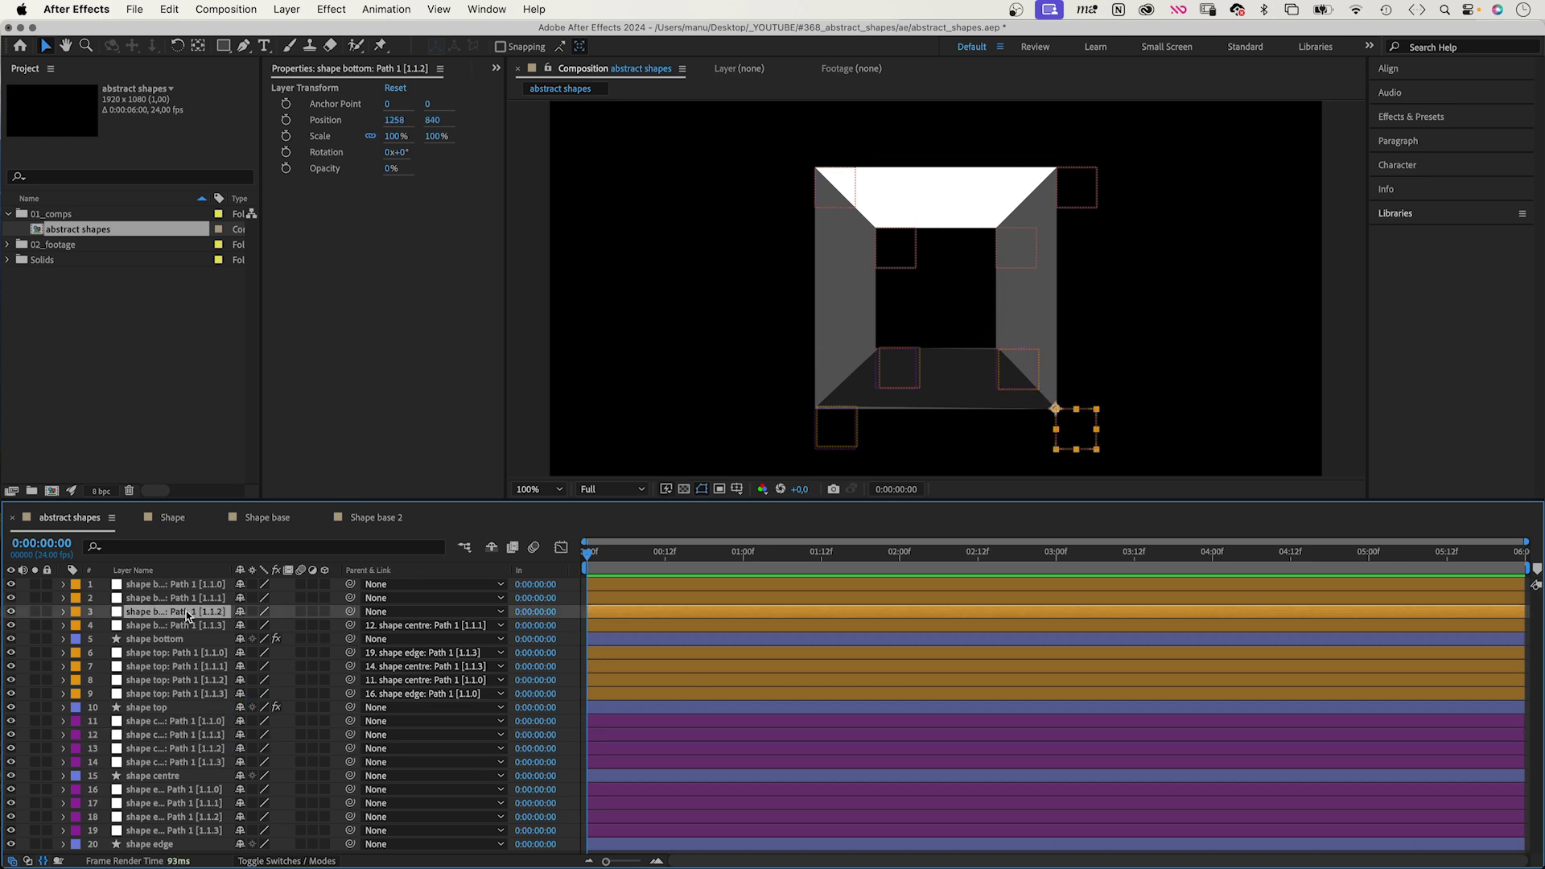
{"action": "left_click", "coordinate": [171, 790]}
{"action": "left_click", "coordinate": [169, 805]}
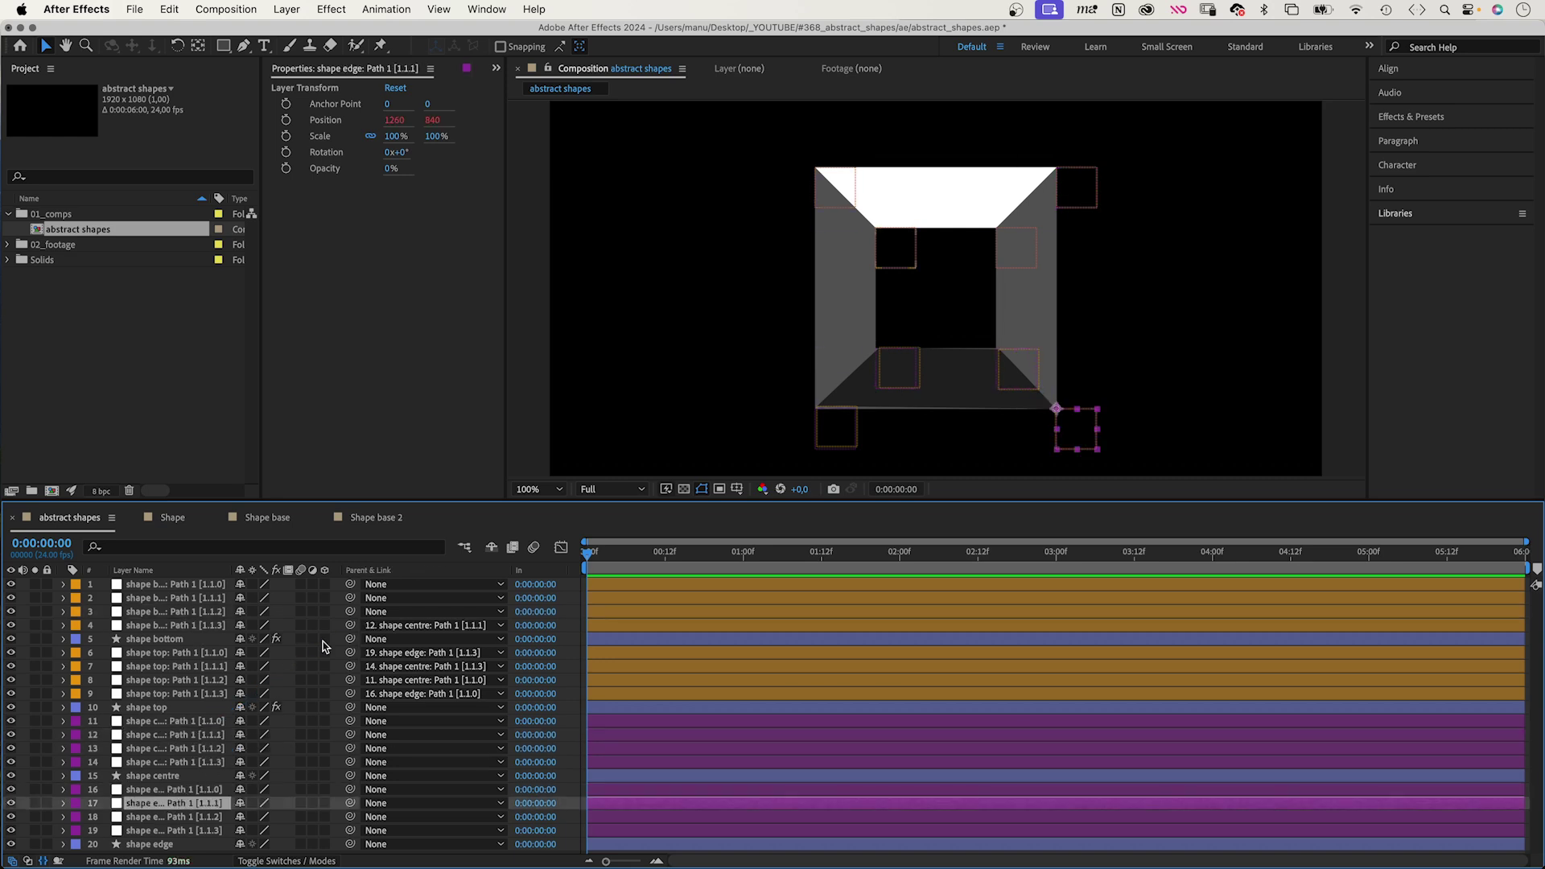
{"action": "left_click_drag", "start_coordinate": [352, 612], "coordinate": [169, 803]}
Parent the outer-left and inner-left bottom nulls to their edge and centre corner nulls
{"action": "left_click", "coordinate": [195, 598]}
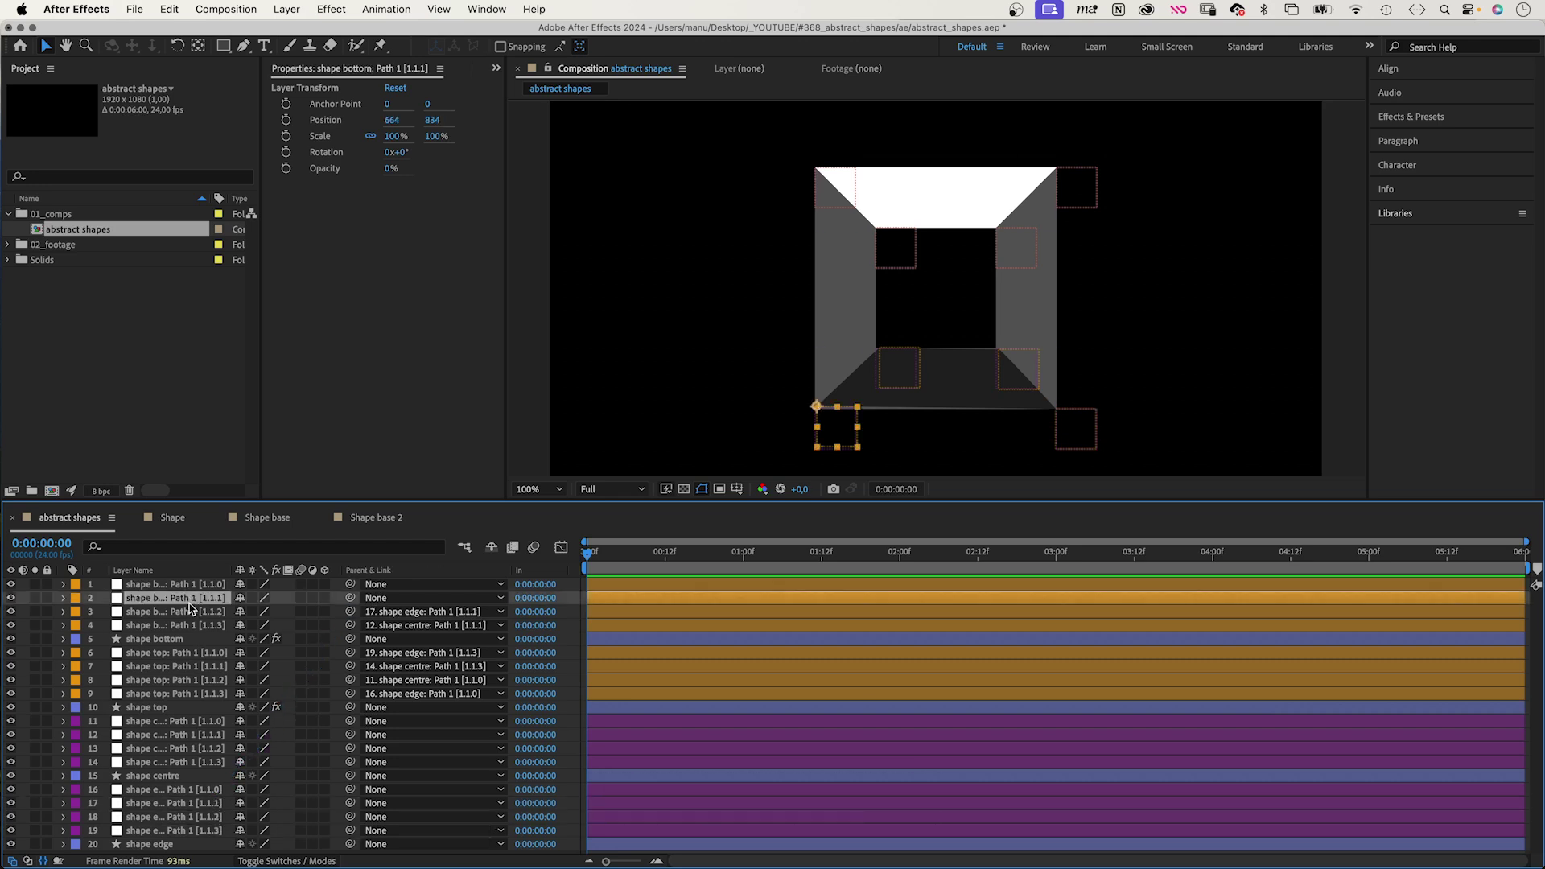
{"action": "left_click", "coordinate": [145, 817]}
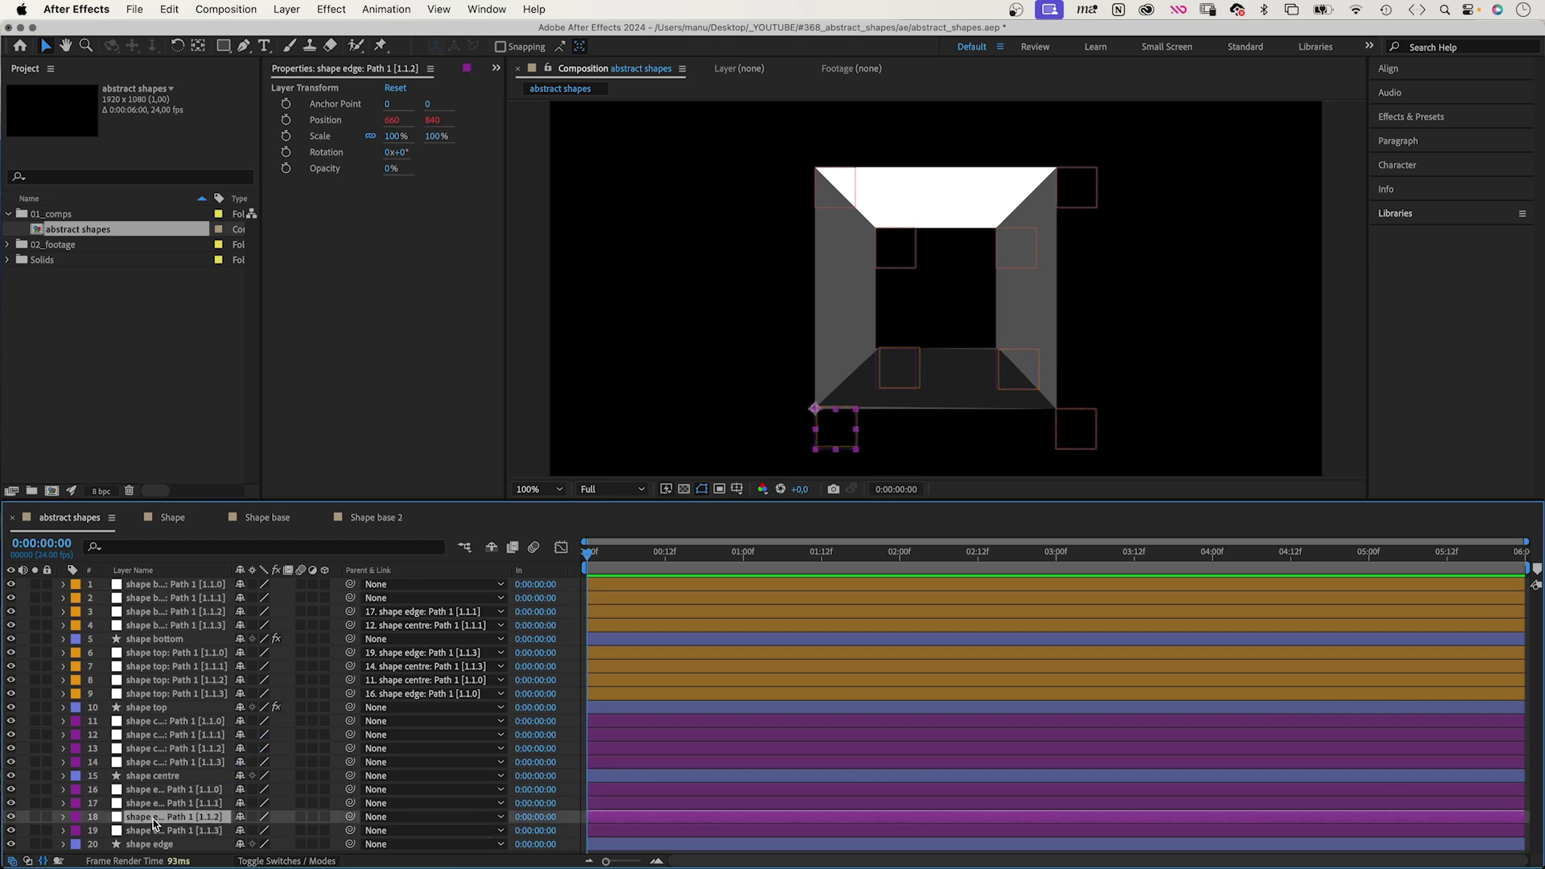
{"action": "left_click_drag", "start_coordinate": [351, 599], "coordinate": [190, 821]}
{"action": "left_click", "coordinate": [181, 586]}
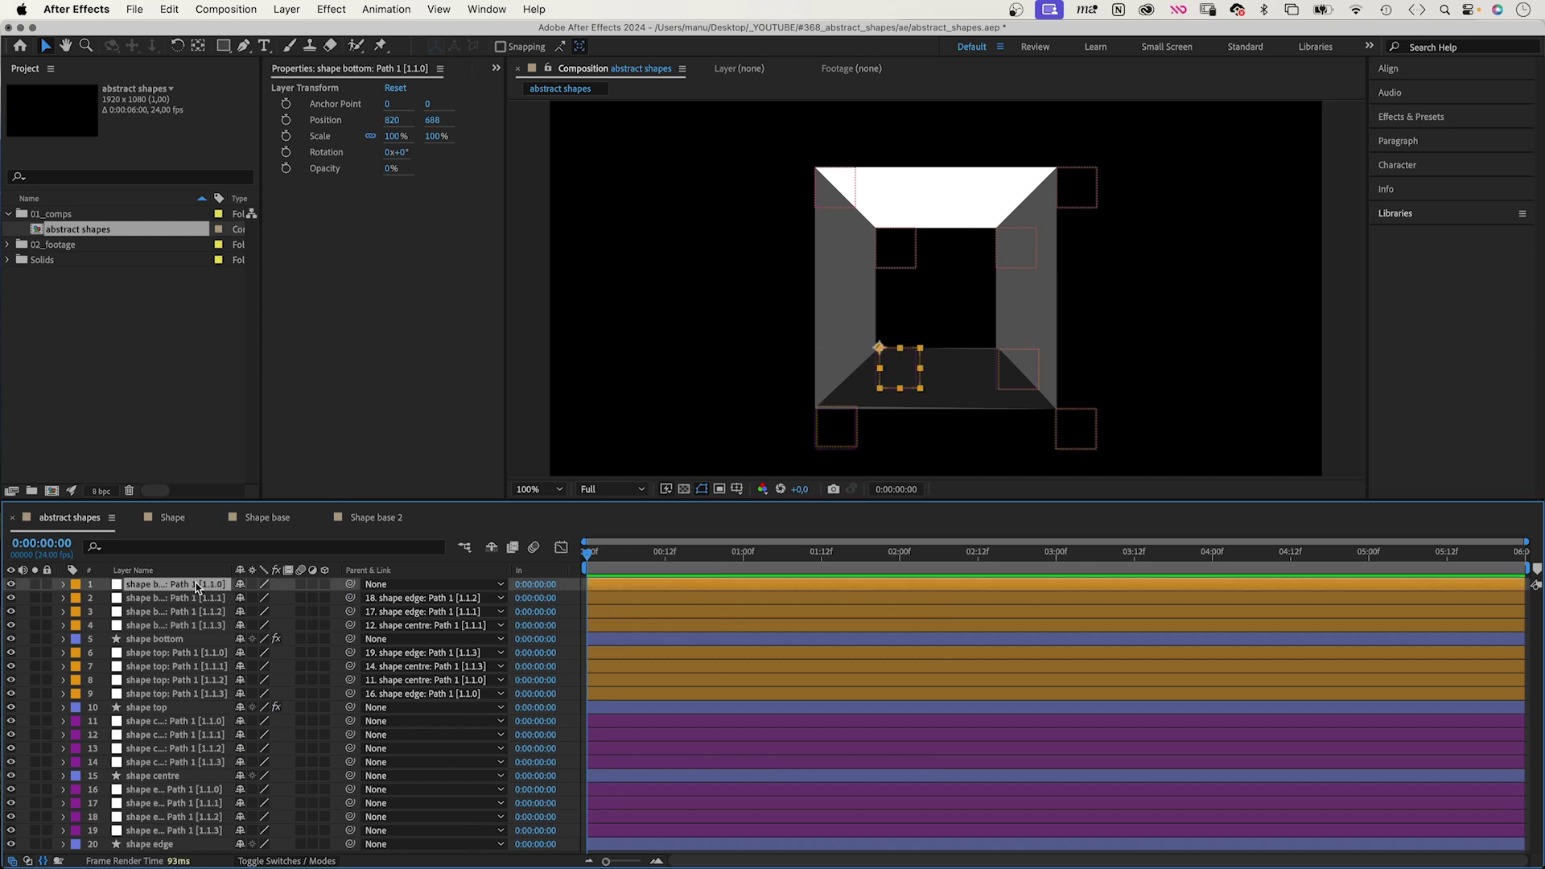
{"action": "left_click", "coordinate": [182, 721]}
{"action": "left_click", "coordinate": [181, 750]}
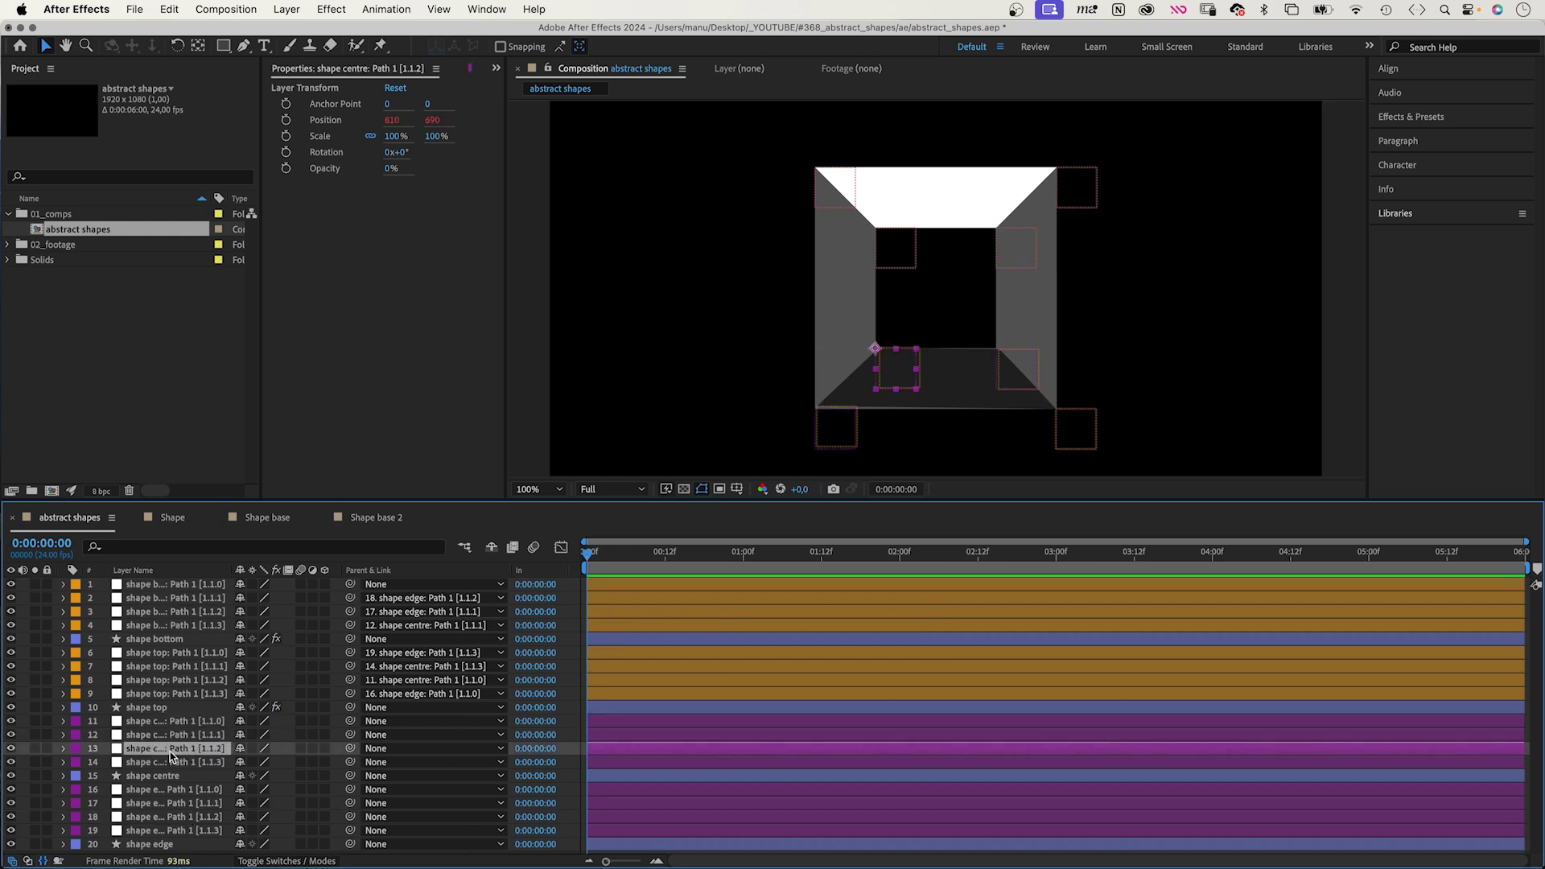
{"action": "left_click_drag", "start_coordinate": [349, 585], "coordinate": [181, 750]}
Set all four bottom nulls' Position to 0,0 so they sit on their parents
{"action": "left_click", "coordinate": [147, 587]}
{"action": "left_click", "coordinate": [139, 626], "text": "shift"}
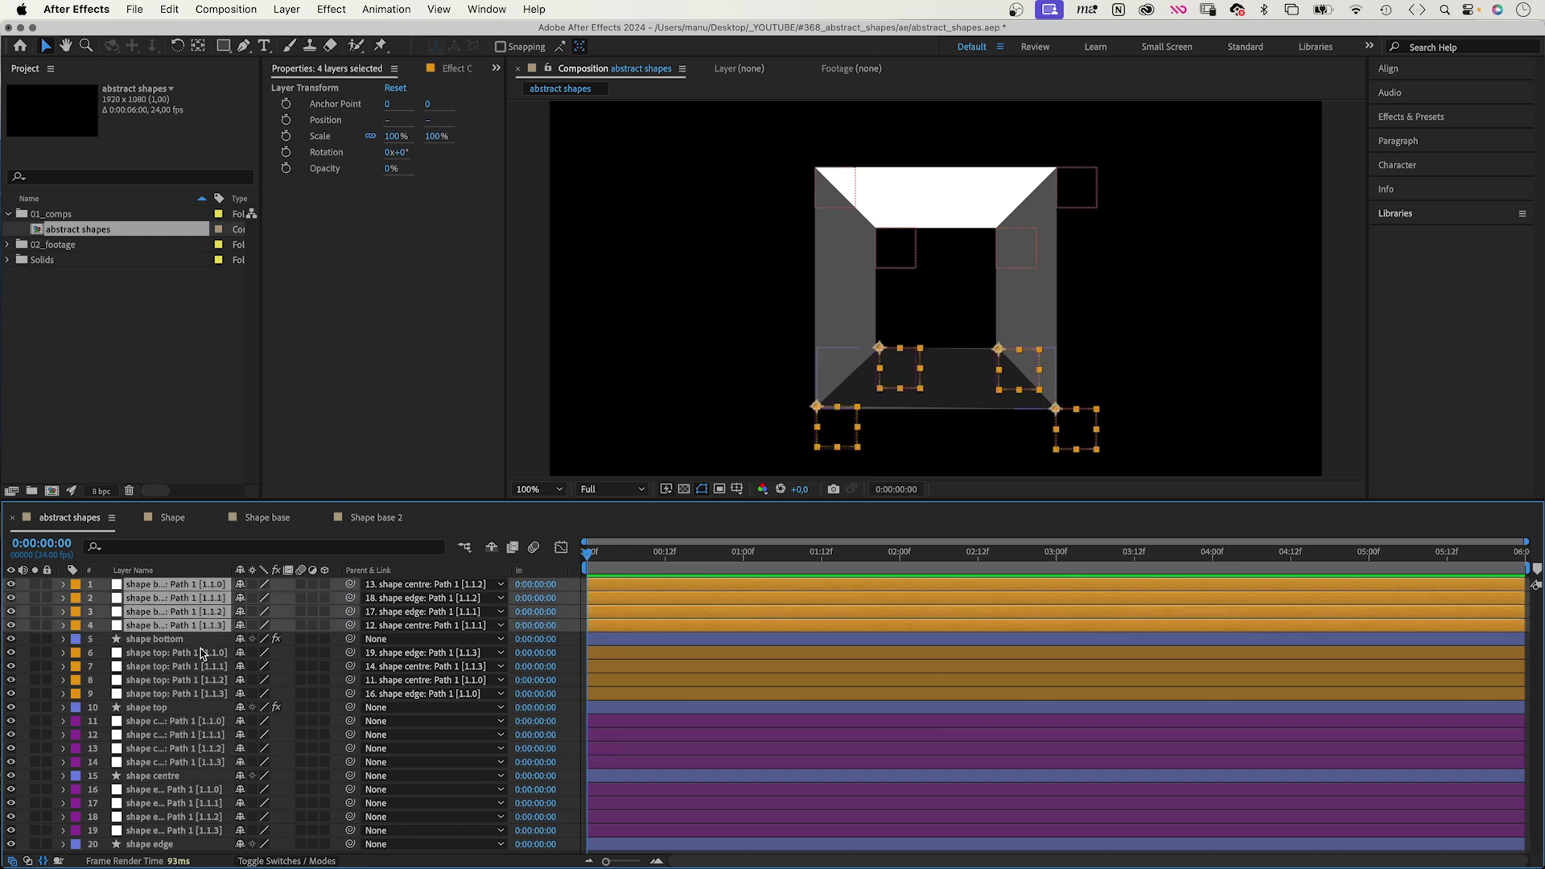
{"action": "key", "text": "p"}
{"action": "left_click", "coordinate": [241, 599]}
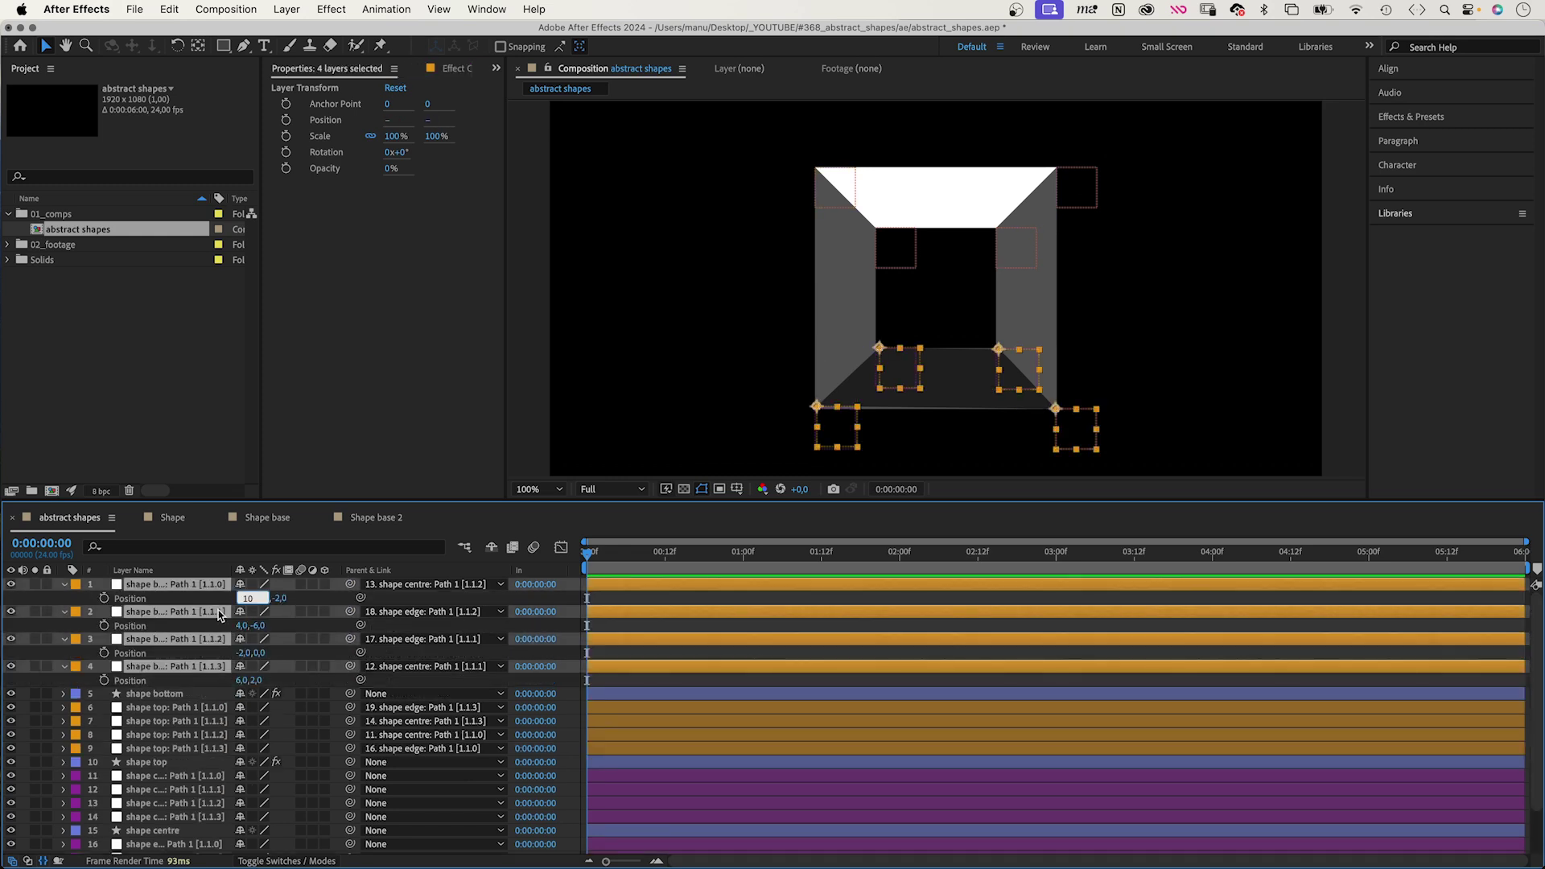
{"action": "key", "text": "Tab"}
{"action": "type", "text": "0"}
{"action": "key", "text": "Return"}
{"action": "left_click", "coordinate": [64, 584]}
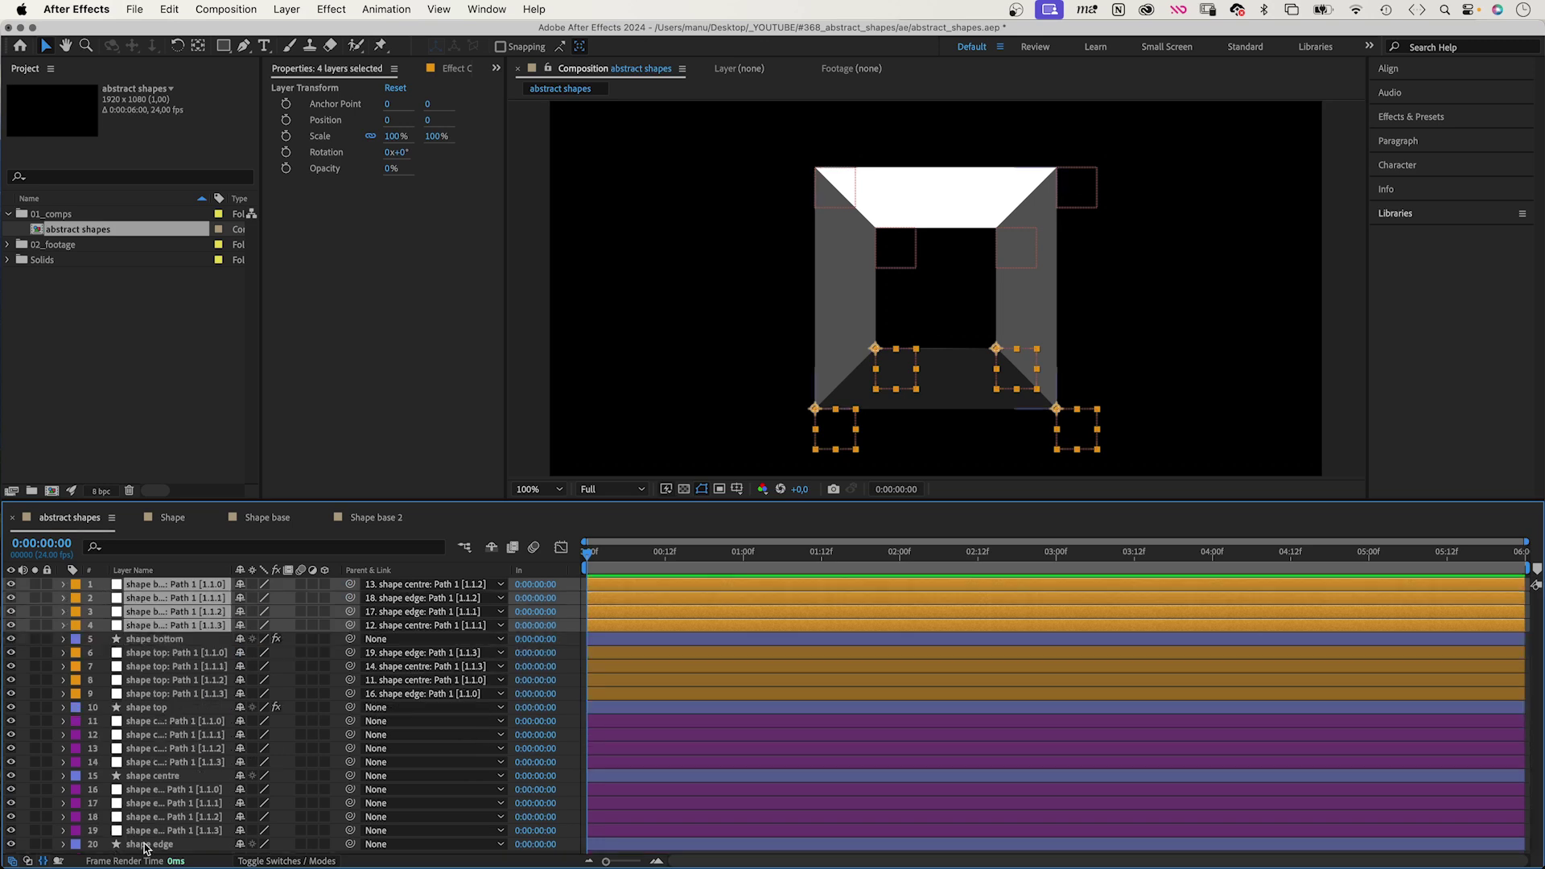
Move shape top, shape centre and shape edge to the top of the layer stack
{"action": "left_click", "coordinate": [168, 708]}
{"action": "left_click_drag", "start_coordinate": [178, 587], "coordinate": [177, 584]}
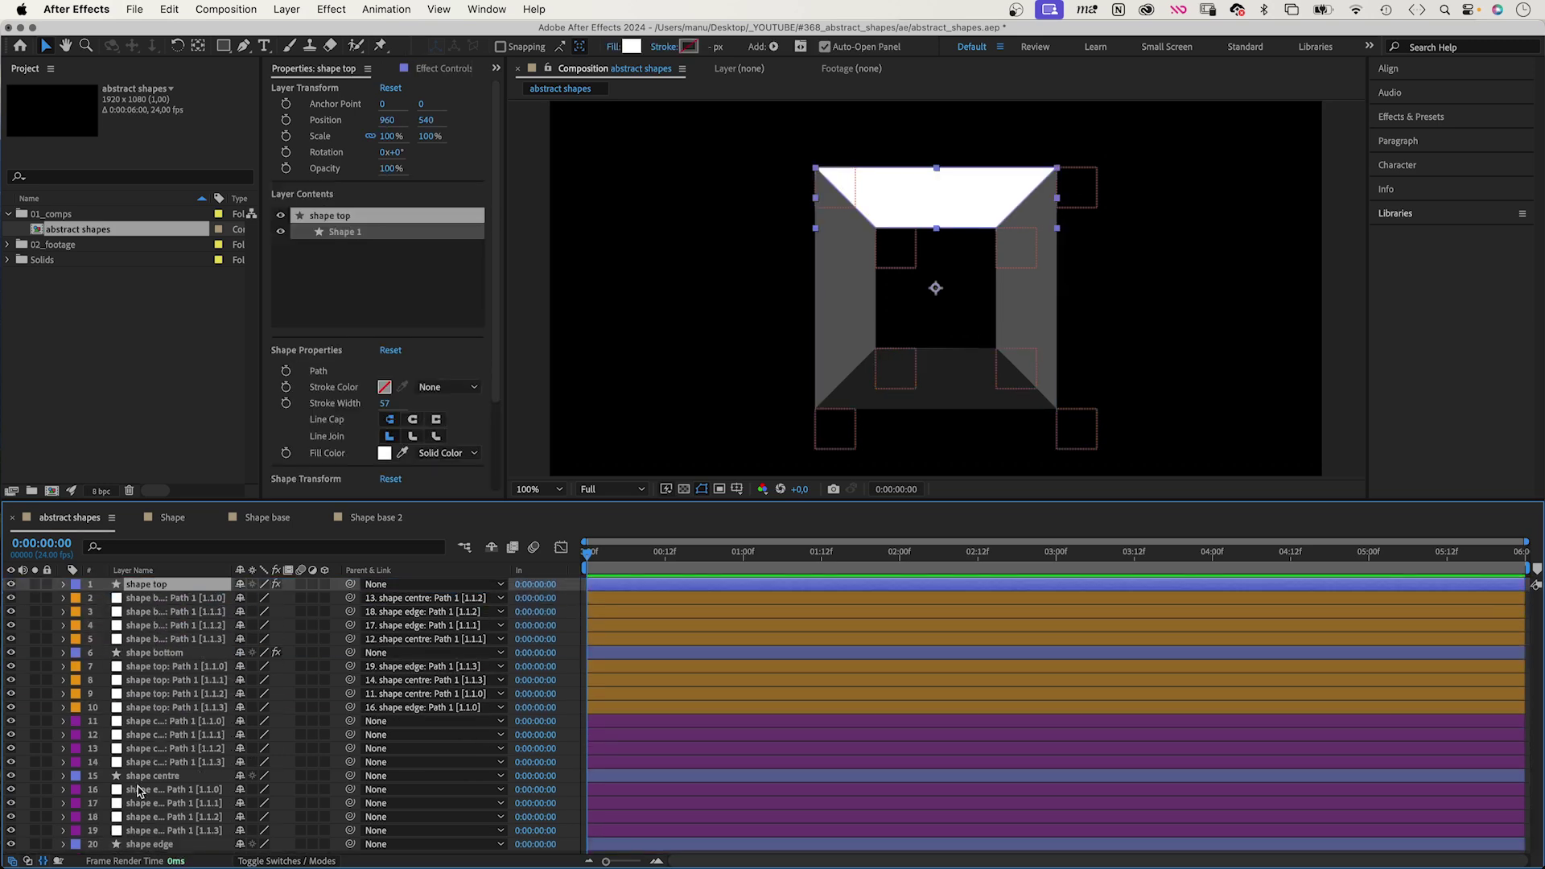
{"action": "left_click_drag", "start_coordinate": [142, 776], "coordinate": [157, 585]}
{"action": "left_click_drag", "start_coordinate": [161, 667], "coordinate": [157, 614]}
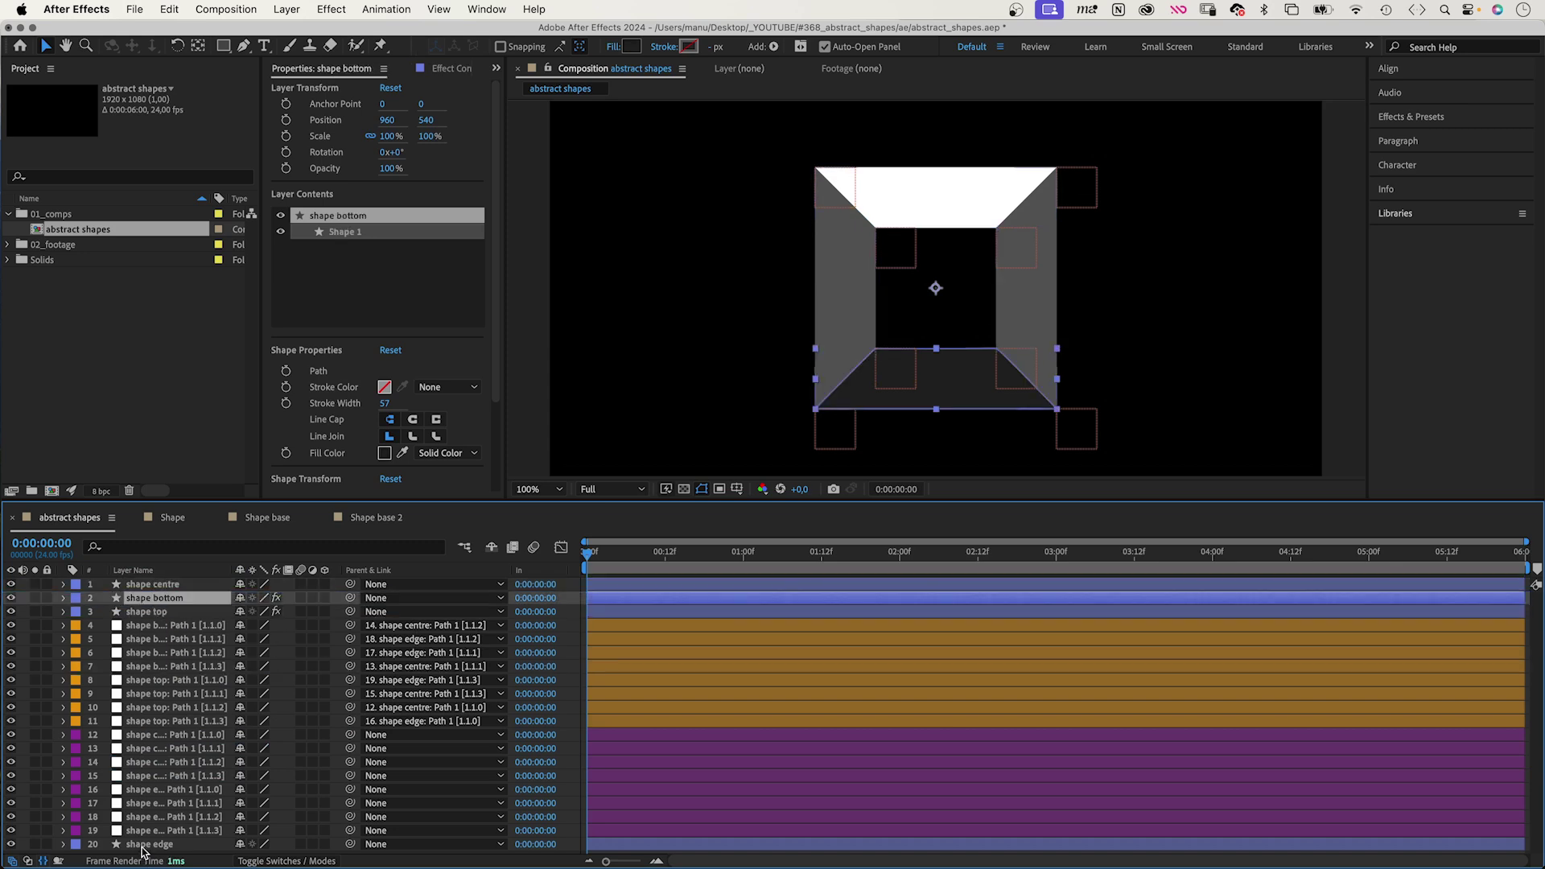
{"action": "mouse_move", "coordinate": [146, 845]}
{"action": "left_mouse_down"}
{"action": "mouse_move", "coordinate": [191, 628]}
{"action": "mouse_move", "coordinate": [150, 632]}
{"action": "left_mouse_up"}
Mark the path helper layers shy and hide all shy layers
{"action": "left_click", "coordinate": [151, 617]}
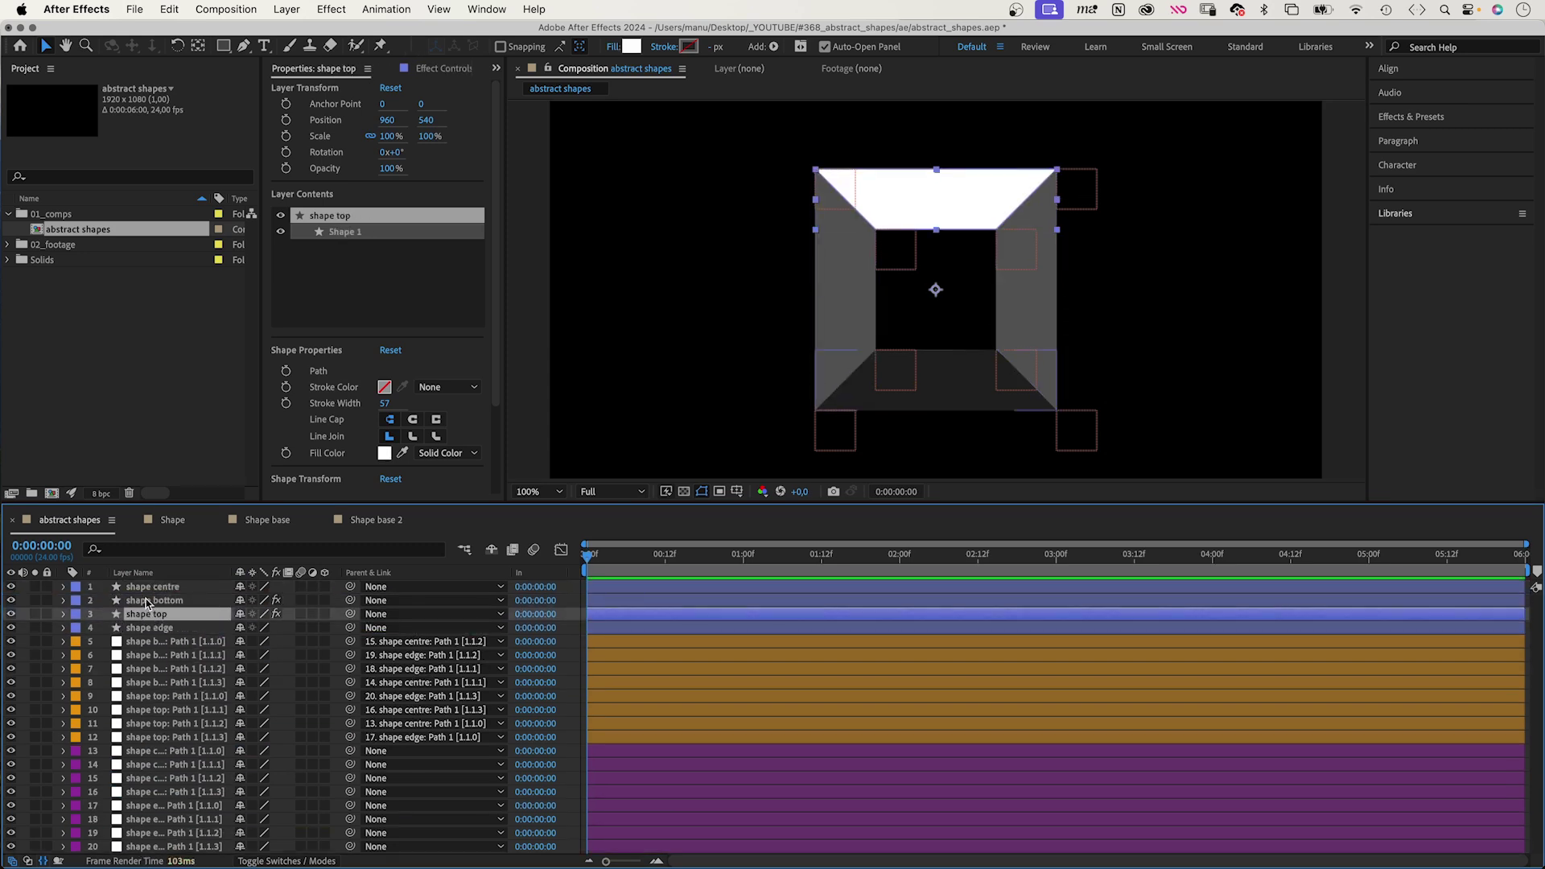
{"action": "left_click", "coordinate": [141, 644]}
{"action": "left_click", "coordinate": [142, 846], "text": "shift"}
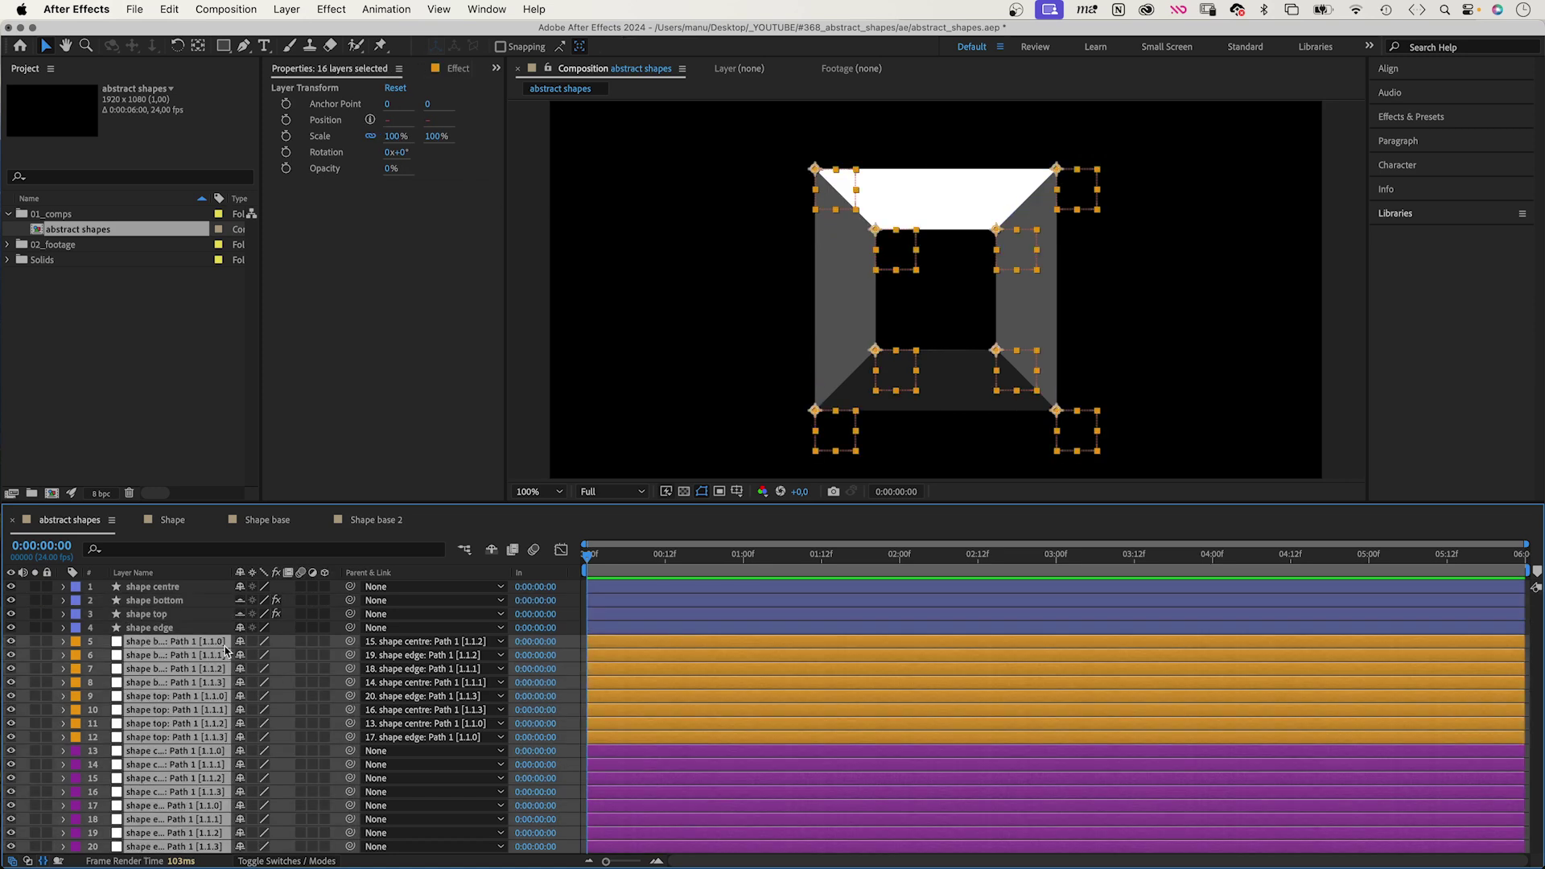
{"action": "left_click", "coordinate": [490, 552]}
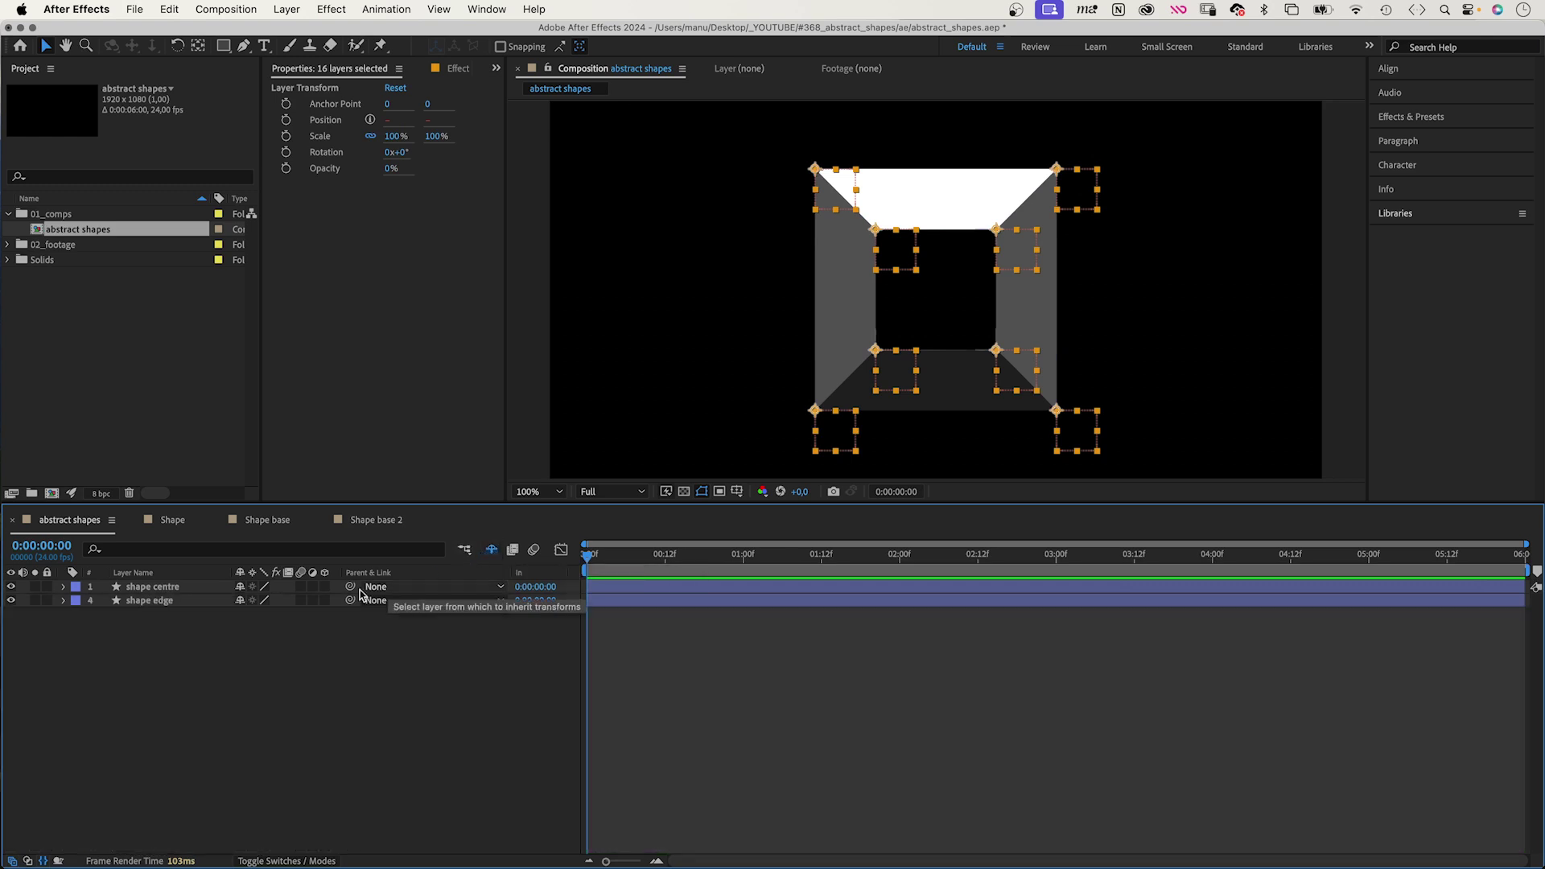
{"action": "left_click", "coordinate": [165, 678]}
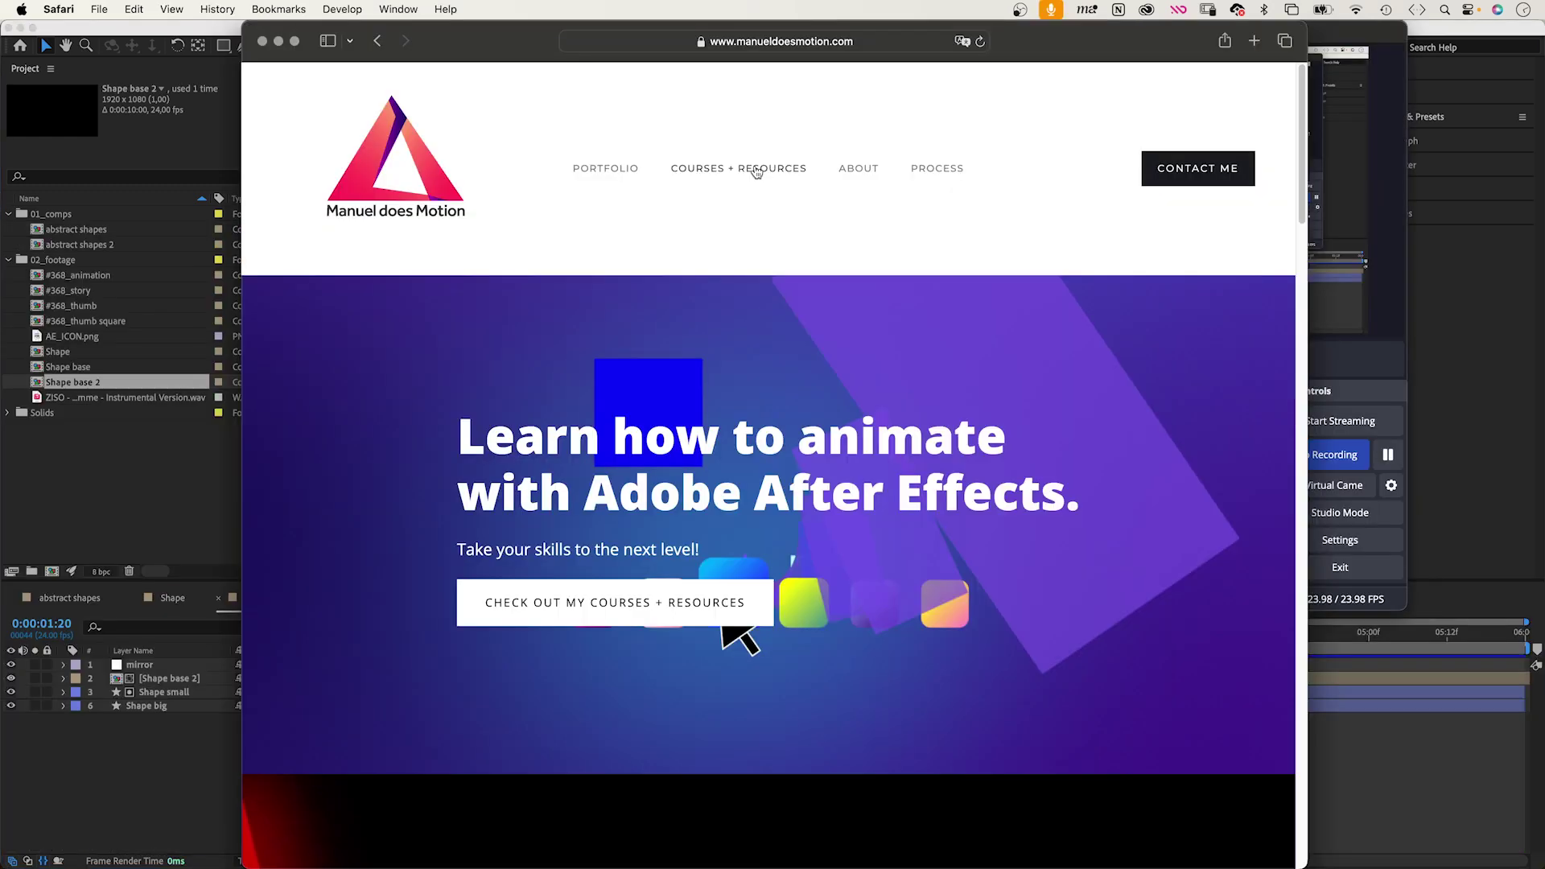
Visit the Courses + Resources page of the website
{"action": "left_click", "coordinate": [759, 162]}
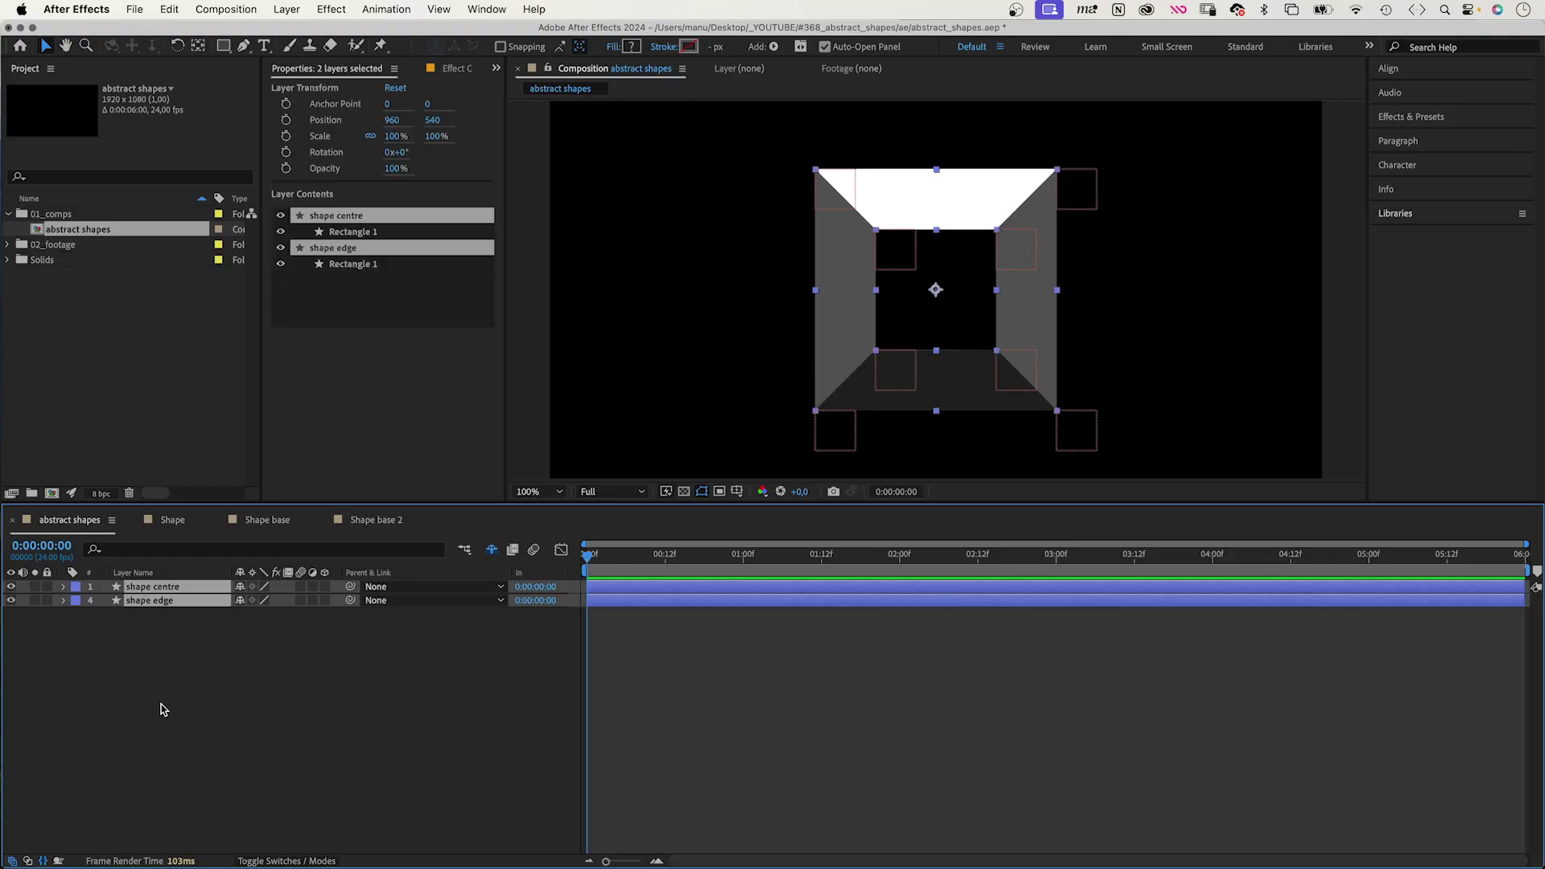
Scale shape edge to 331% and shape centre to 649%, keyframing both at frame 0
{"action": "key", "text": "s"}
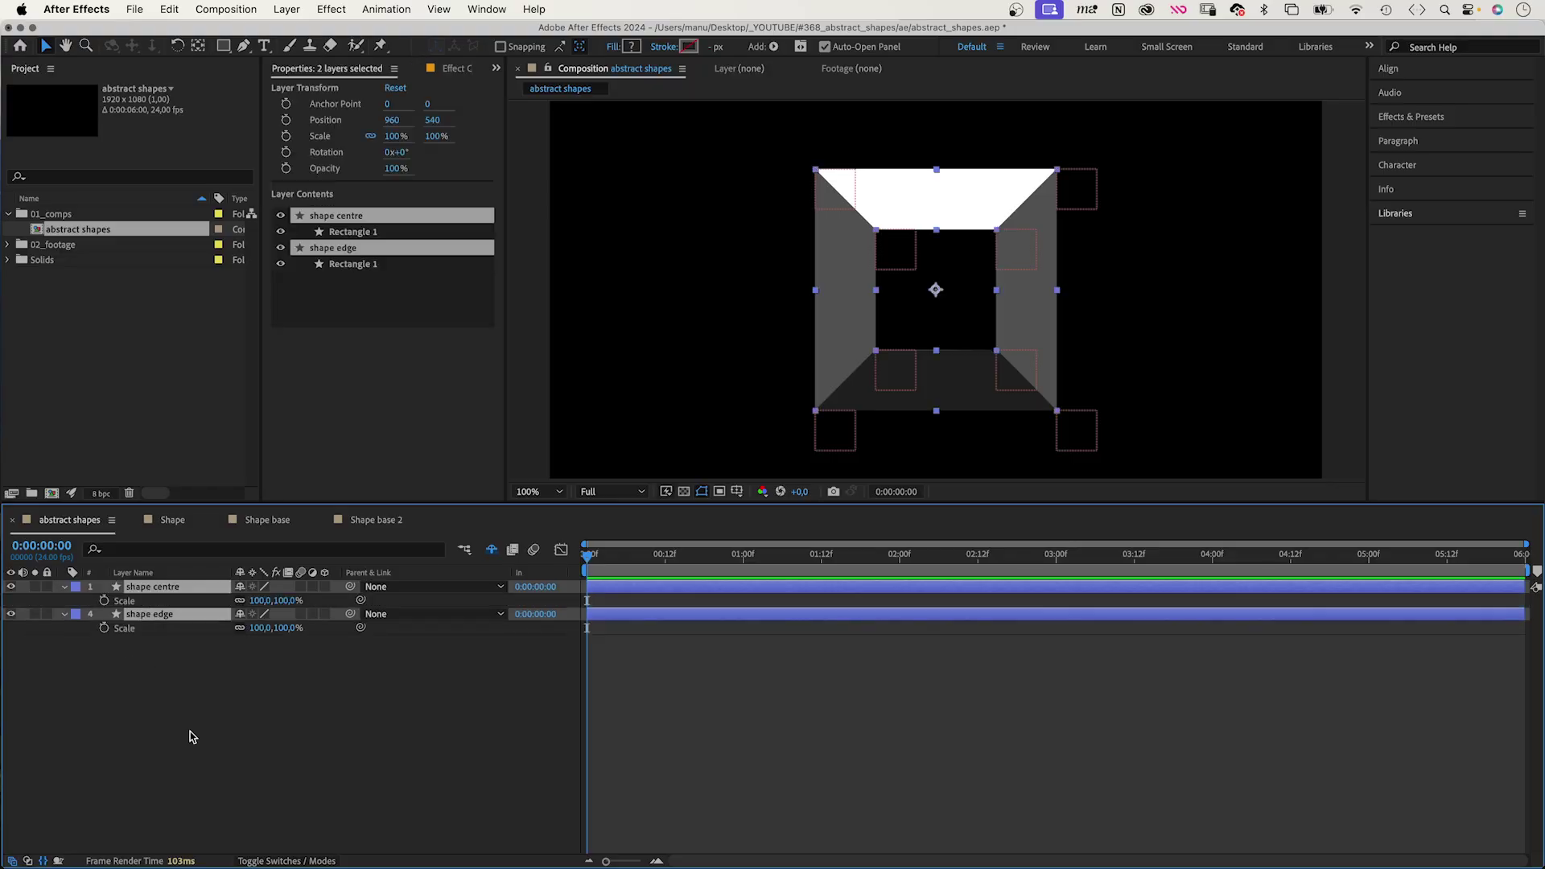
{"action": "left_click", "coordinate": [254, 708]}
{"action": "left_click_drag", "start_coordinate": [256, 630], "coordinate": [335, 620]}
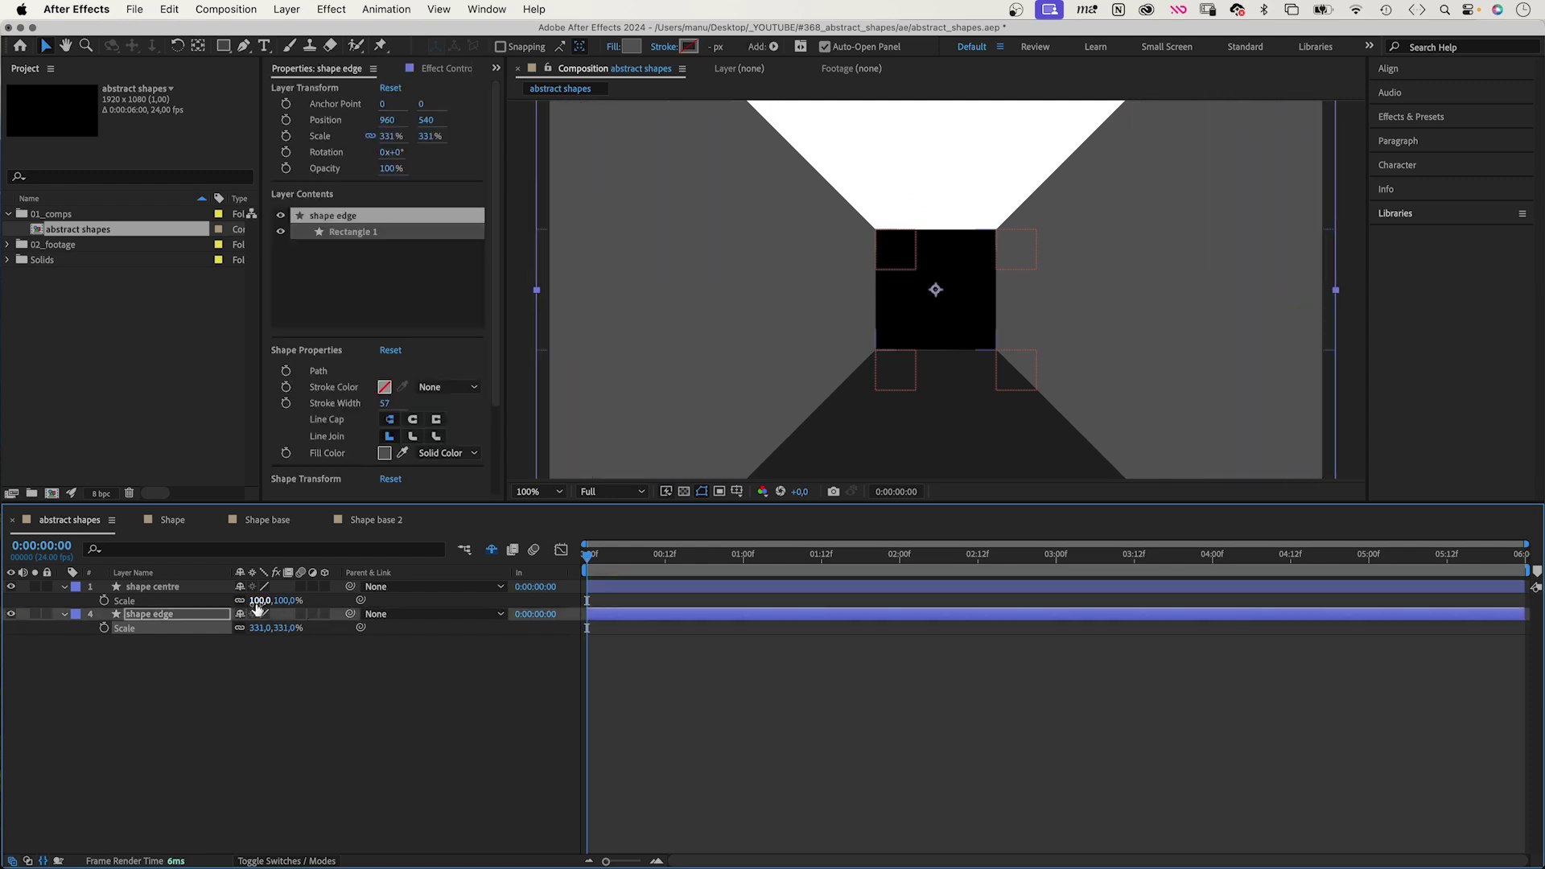
{"action": "left_click_drag", "start_coordinate": [260, 600], "coordinate": [410, 600]}
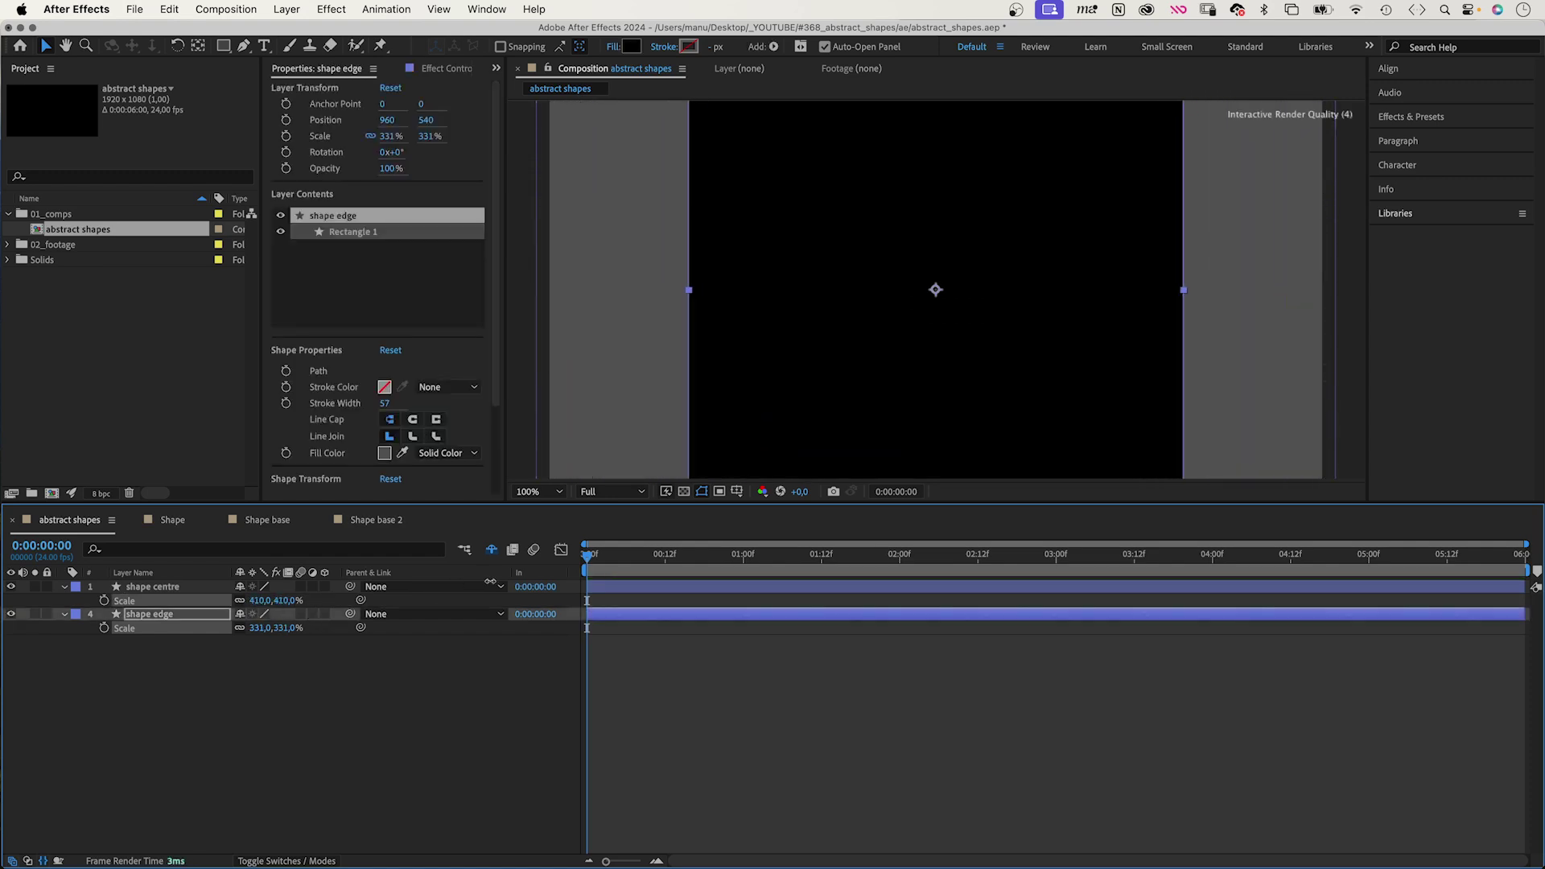
{"action": "mouse_move", "coordinate": [275, 601]}
{"action": "left_mouse_down"}
{"action": "mouse_move", "coordinate": [662, 558]}
{"action": "mouse_move", "coordinate": [646, 566]}
{"action": "left_mouse_up"}
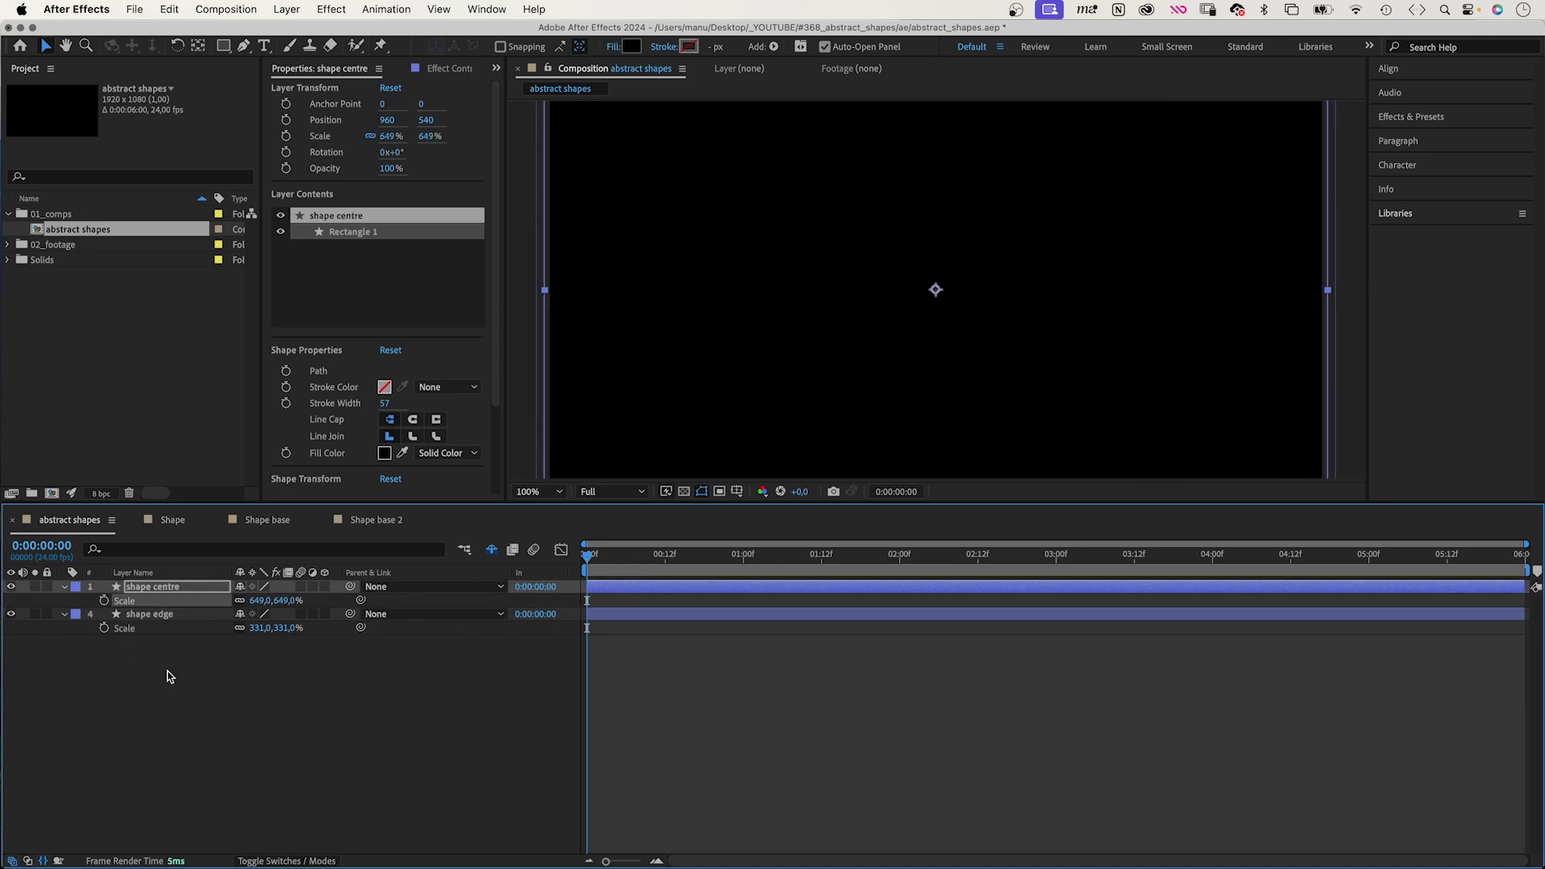
{"action": "left_click", "coordinate": [103, 601]}
{"action": "left_click", "coordinate": [103, 628]}
{"action": "left_click", "coordinate": [152, 695]}
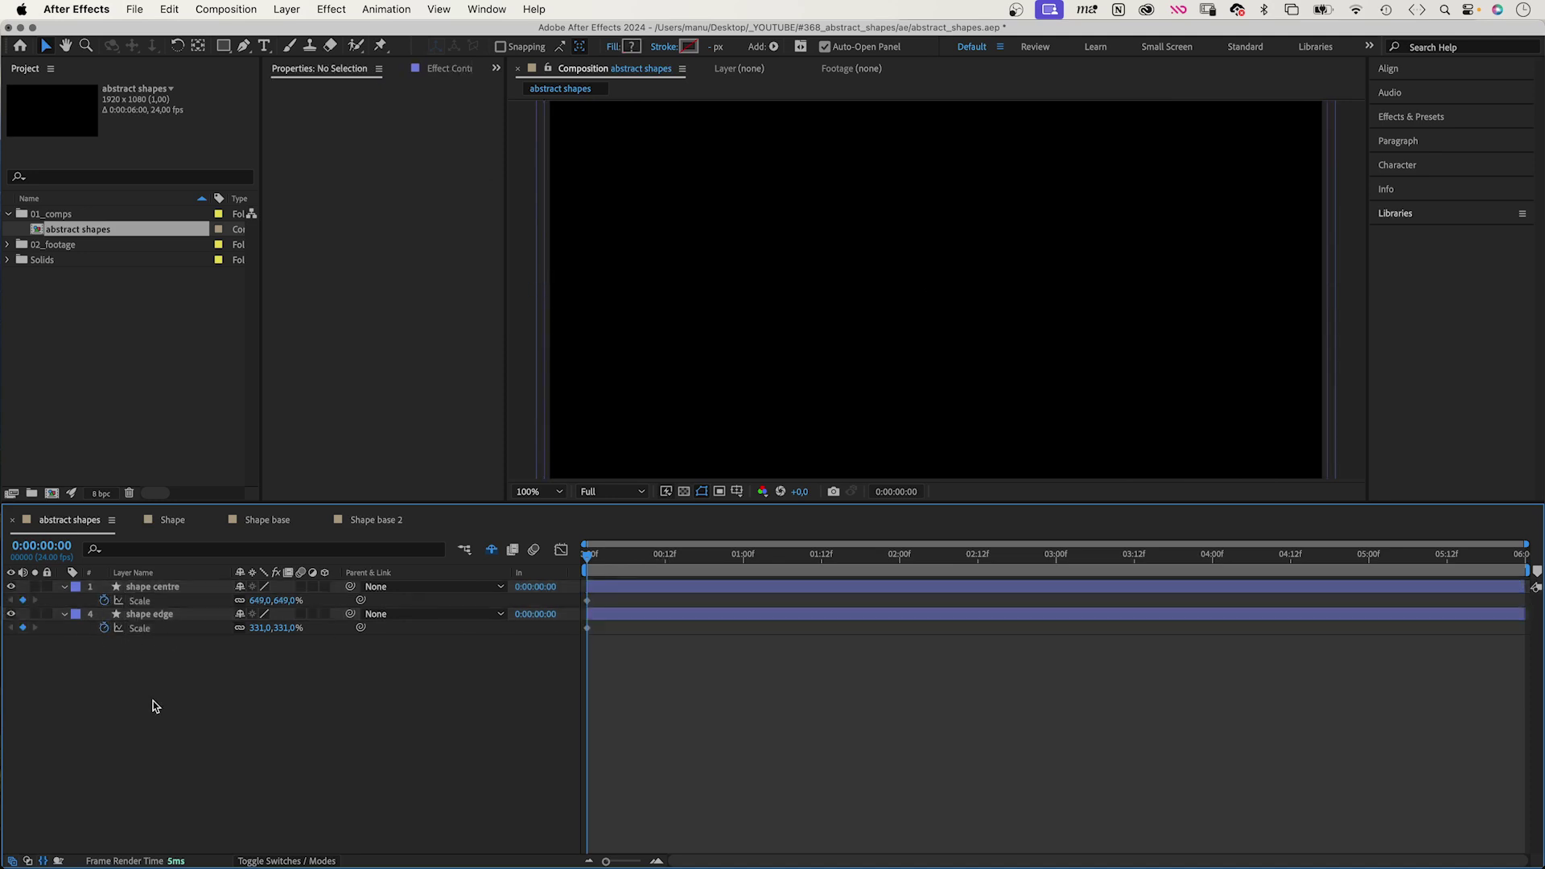
Rotate shape centre to 90° and set a rotation keyframe
{"action": "left_click", "coordinate": [163, 587]}
{"action": "key", "text": "shift+r"}
{"action": "left_click", "coordinate": [257, 615]}
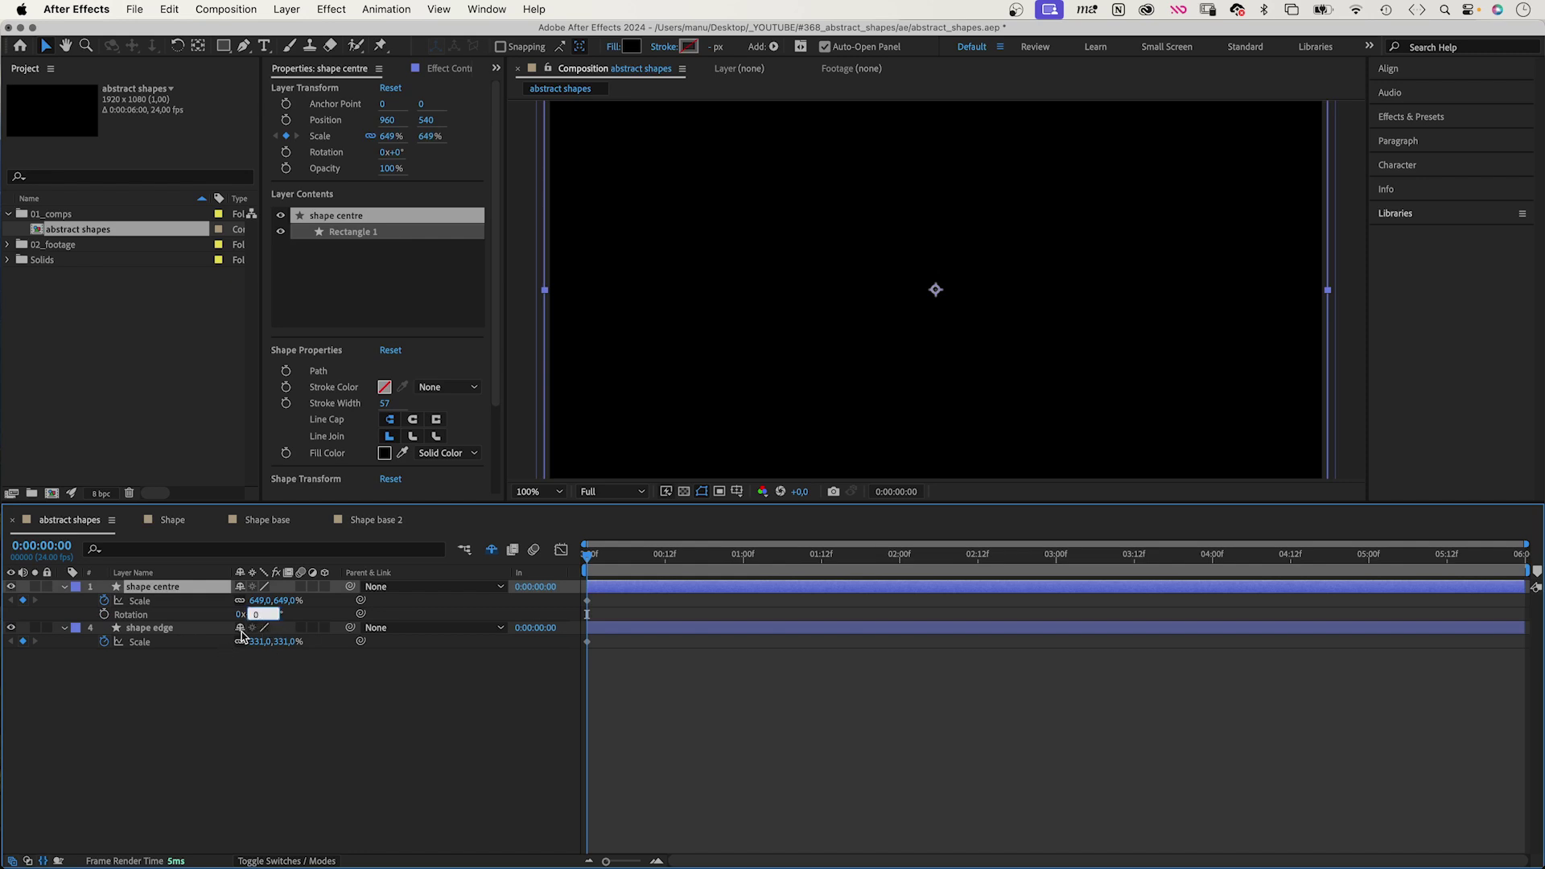
{"action": "type", "text": "90"}
{"action": "key", "text": "Return"}
{"action": "left_click", "coordinate": [104, 615]}
At 1:00, keyframe shape centre to 168% and 0° rotation, and shape edge to 180%
{"action": "left_click_drag", "start_coordinate": [636, 564], "coordinate": [742, 556]}
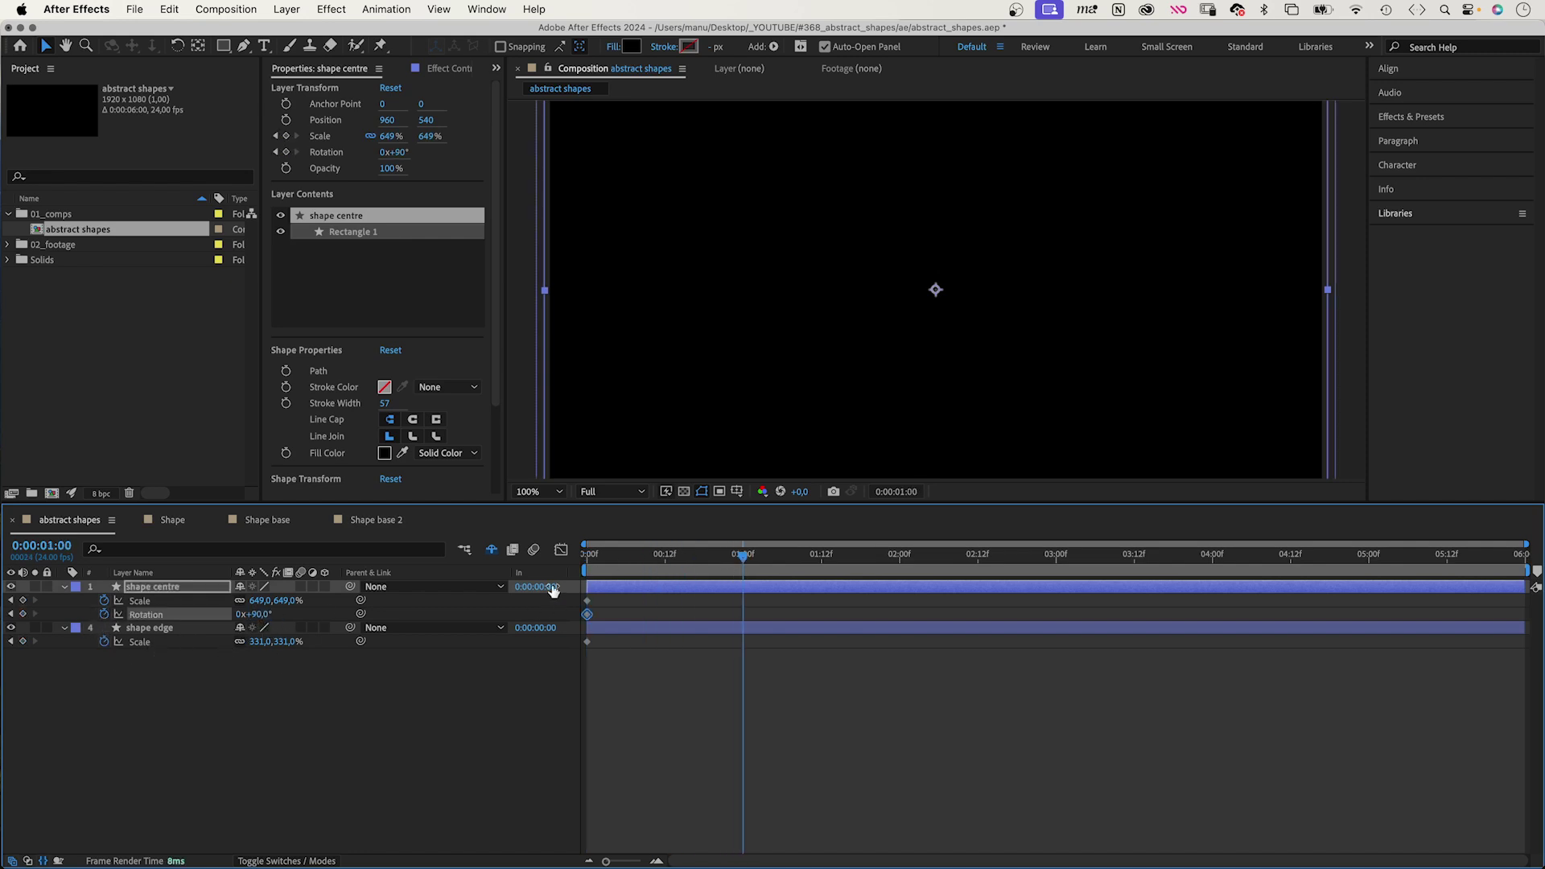
{"action": "mouse_move", "coordinate": [248, 604]}
{"action": "left_mouse_down"}
{"action": "mouse_move", "coordinate": [145, 604]}
{"action": "mouse_move", "coordinate": [57, 629]}
{"action": "left_mouse_up"}
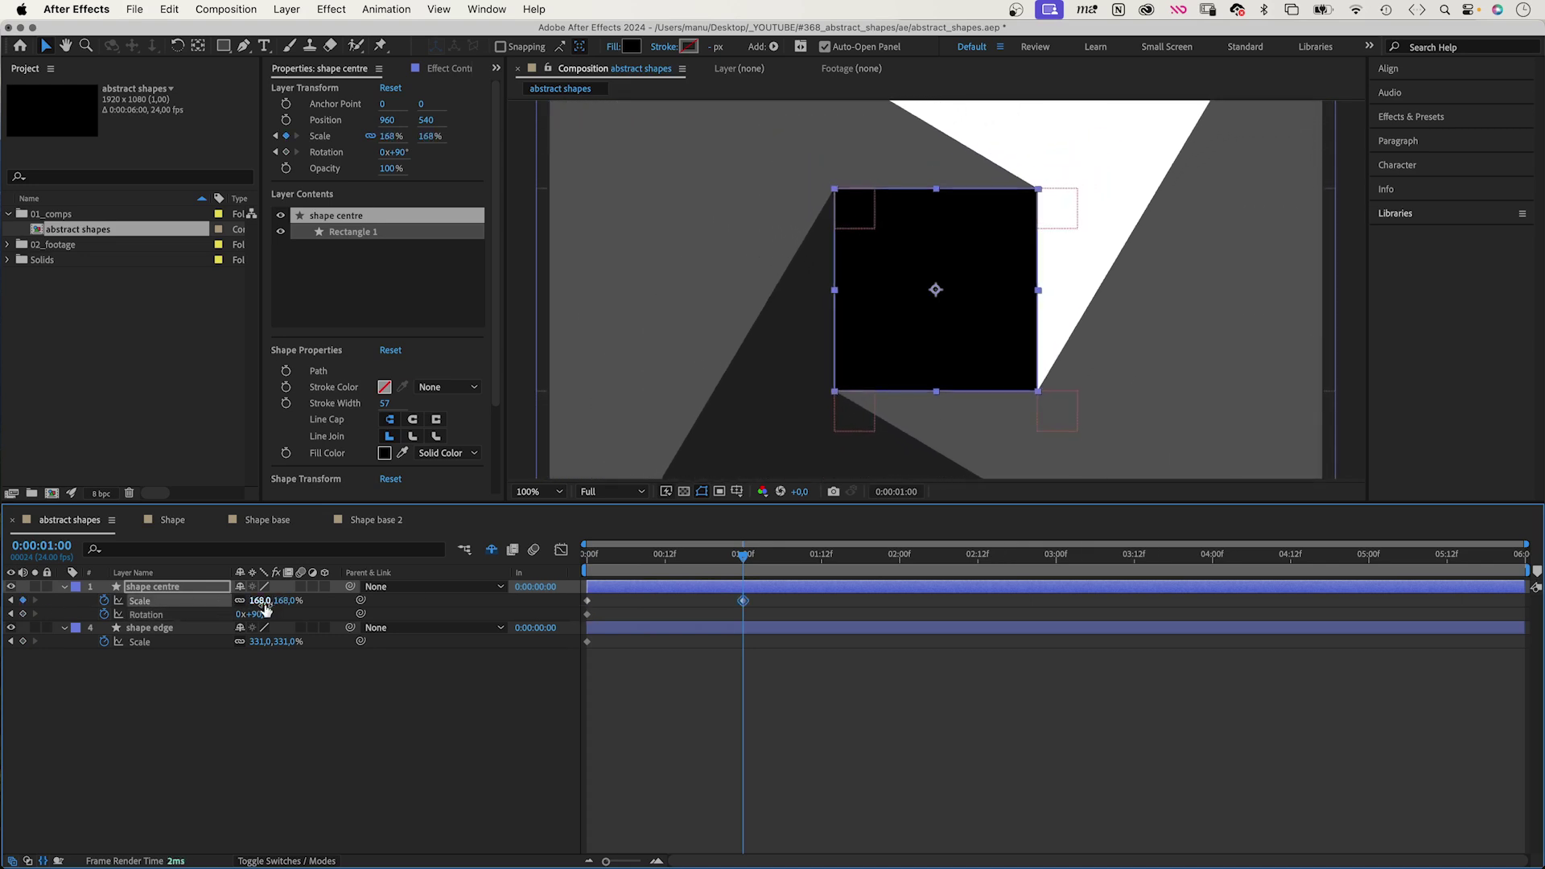
{"action": "left_click", "coordinate": [257, 615]}
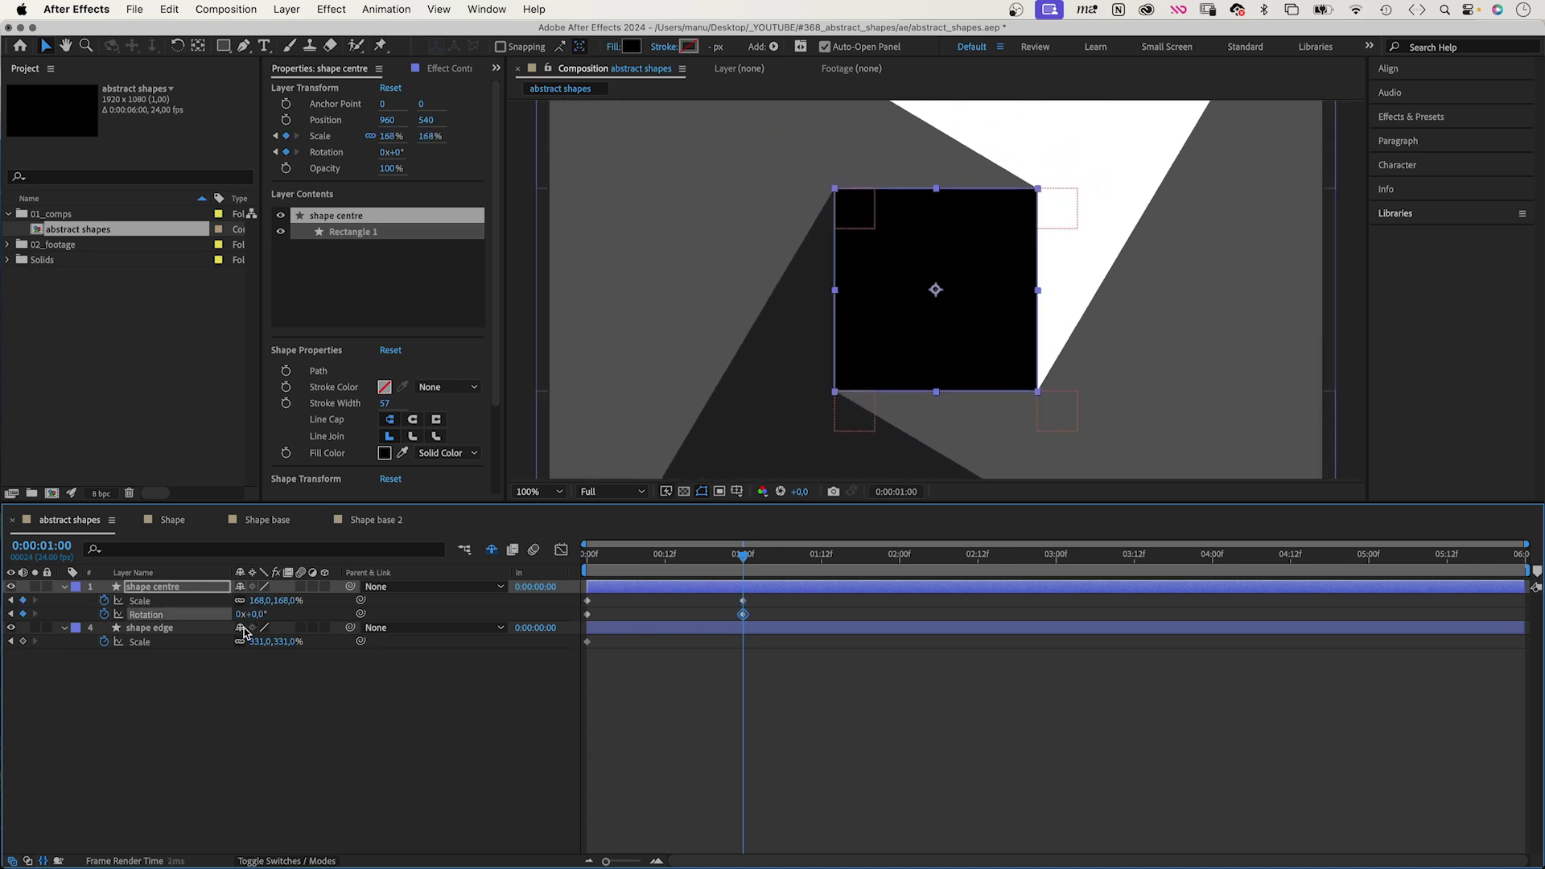
{"action": "key", "text": "Return"}
{"action": "left_click_drag", "start_coordinate": [256, 641], "coordinate": [126, 642]}
{"action": "left_click_drag", "start_coordinate": [396, 509], "coordinate": [399, 586]}
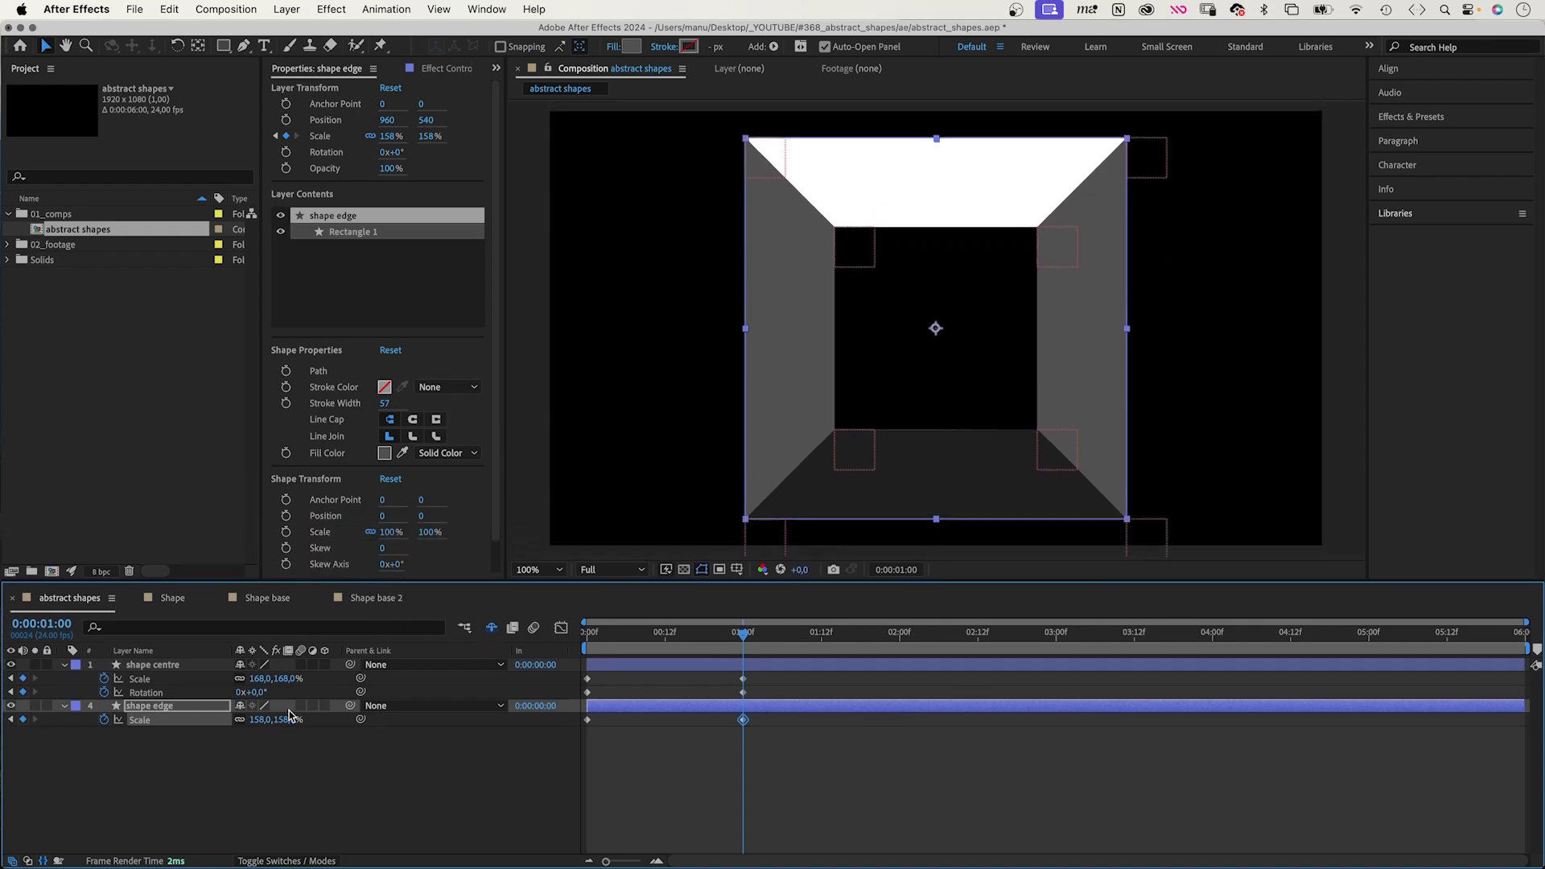
{"action": "left_click_drag", "start_coordinate": [254, 719], "coordinate": [268, 719]}
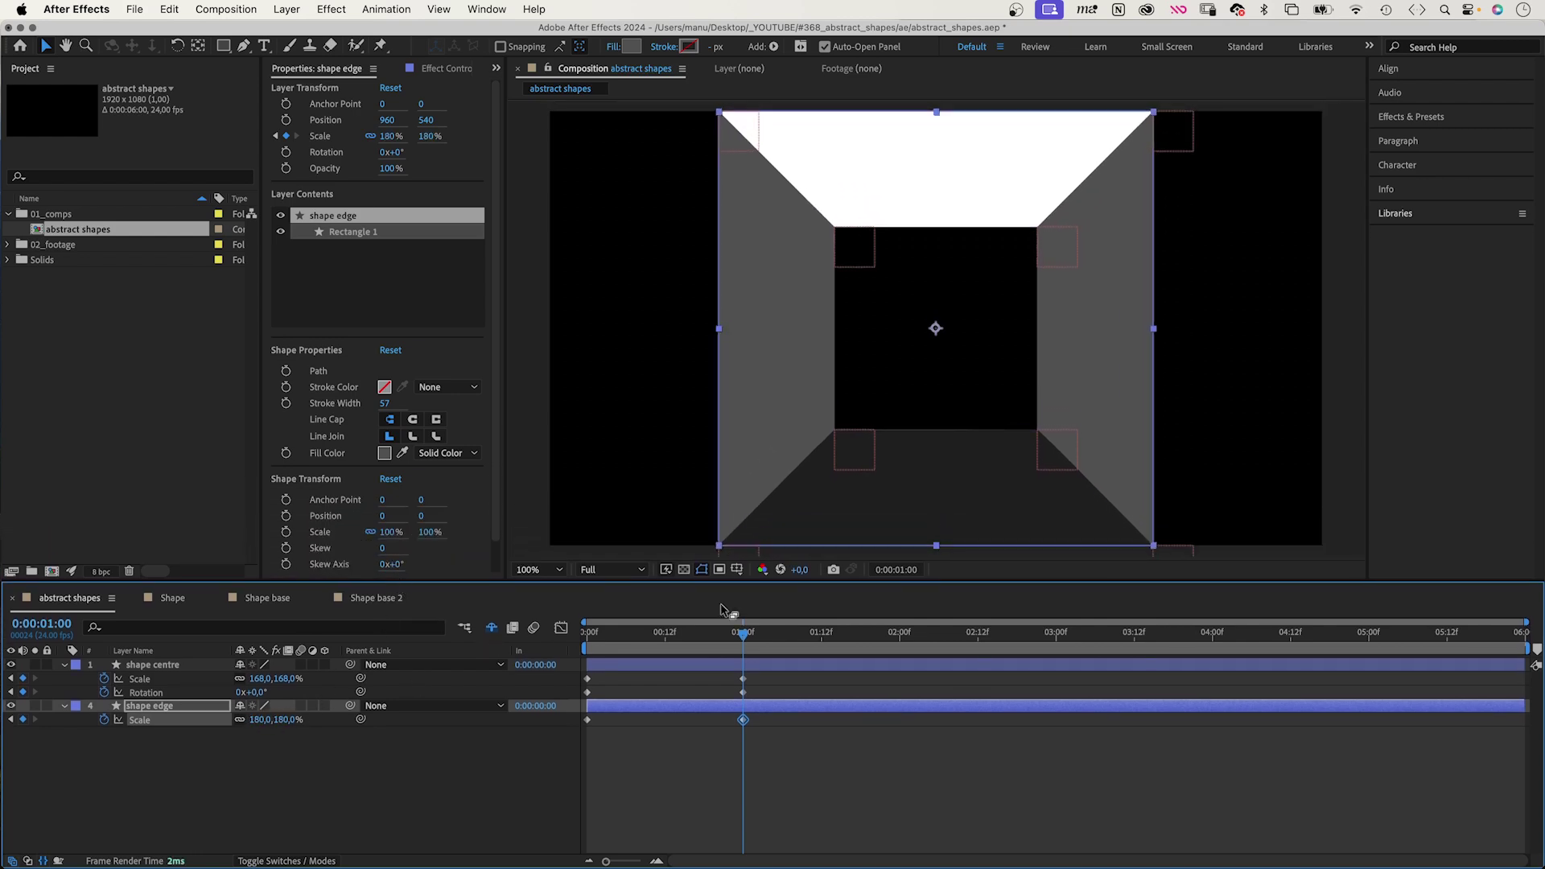
Easy Ease the one-second keyframes in the Graph Editor, steepen the curve, and preview
{"action": "left_click_drag", "start_coordinate": [777, 684], "coordinate": [592, 780]}
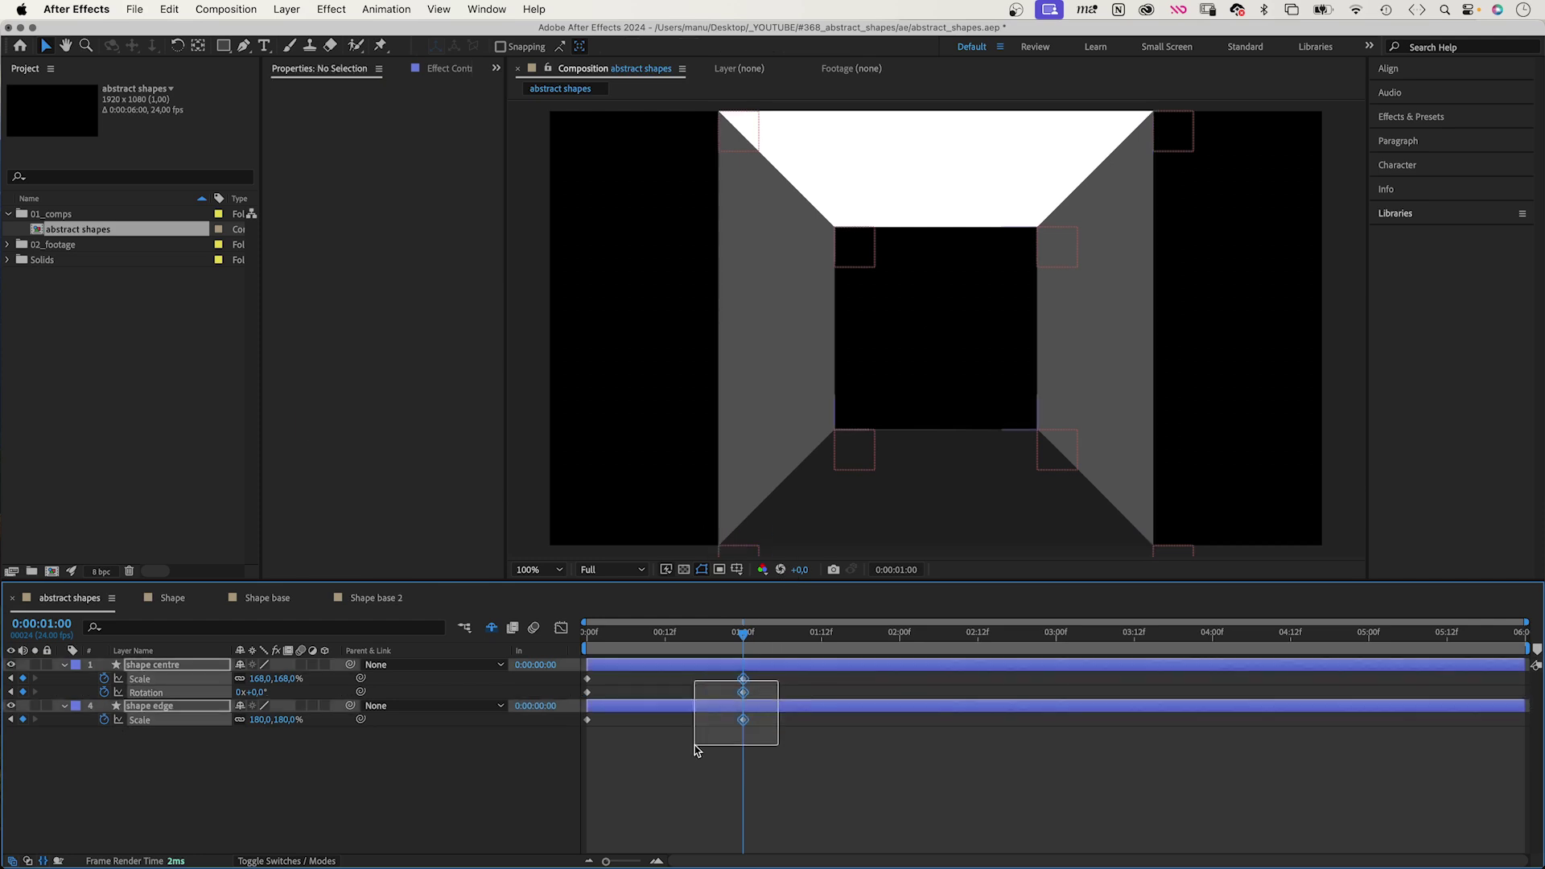
{"action": "left_click", "coordinate": [560, 627]}
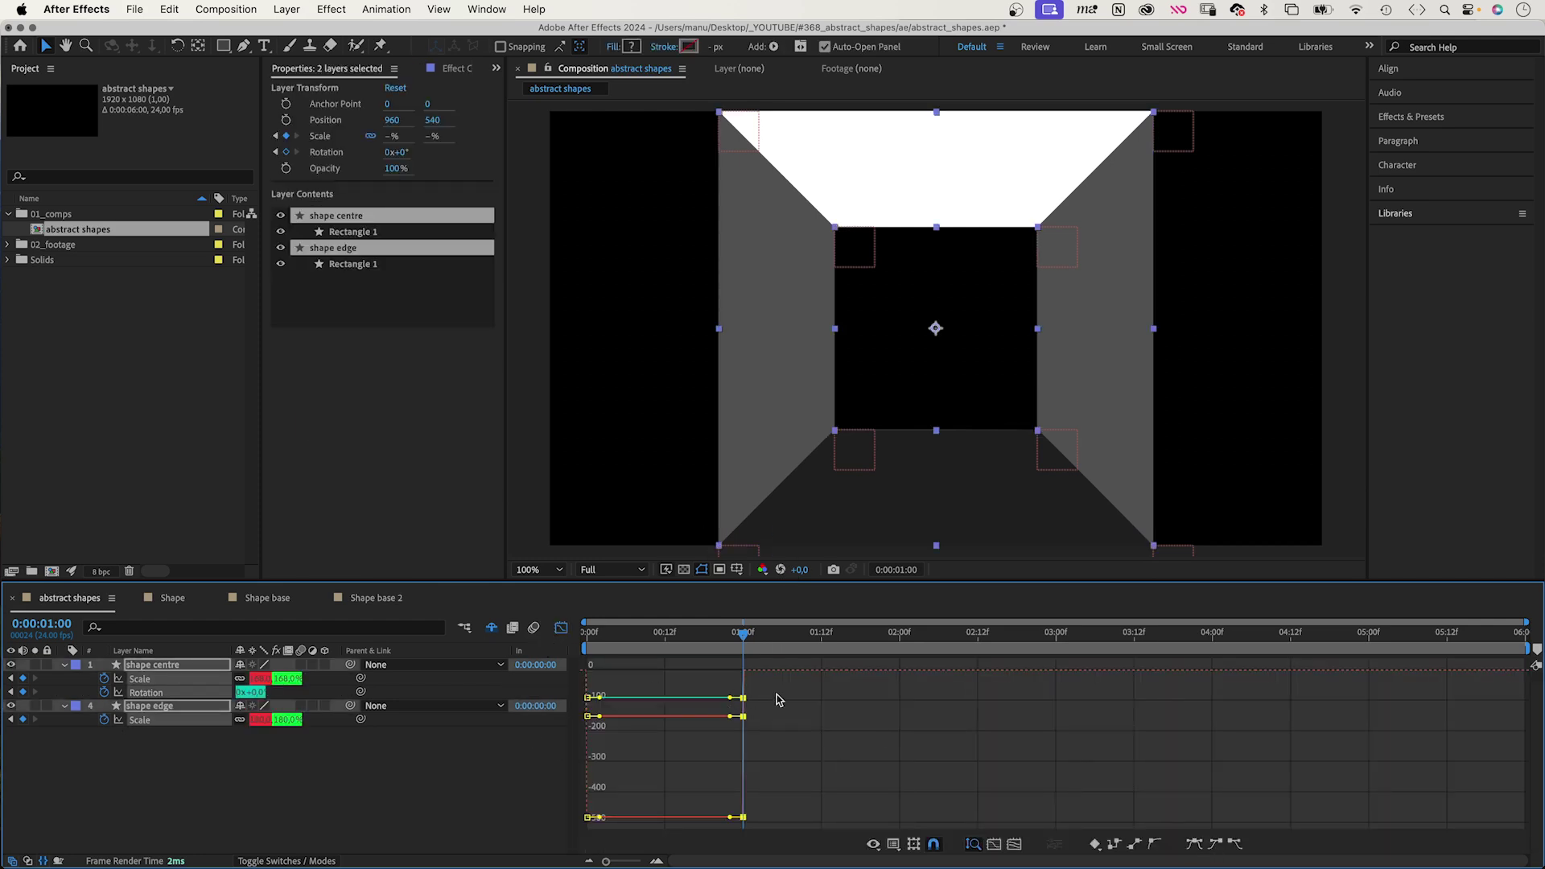
{"action": "left_click_drag", "start_coordinate": [786, 697], "coordinate": [710, 828]}
{"action": "left_click", "coordinate": [1193, 845]}
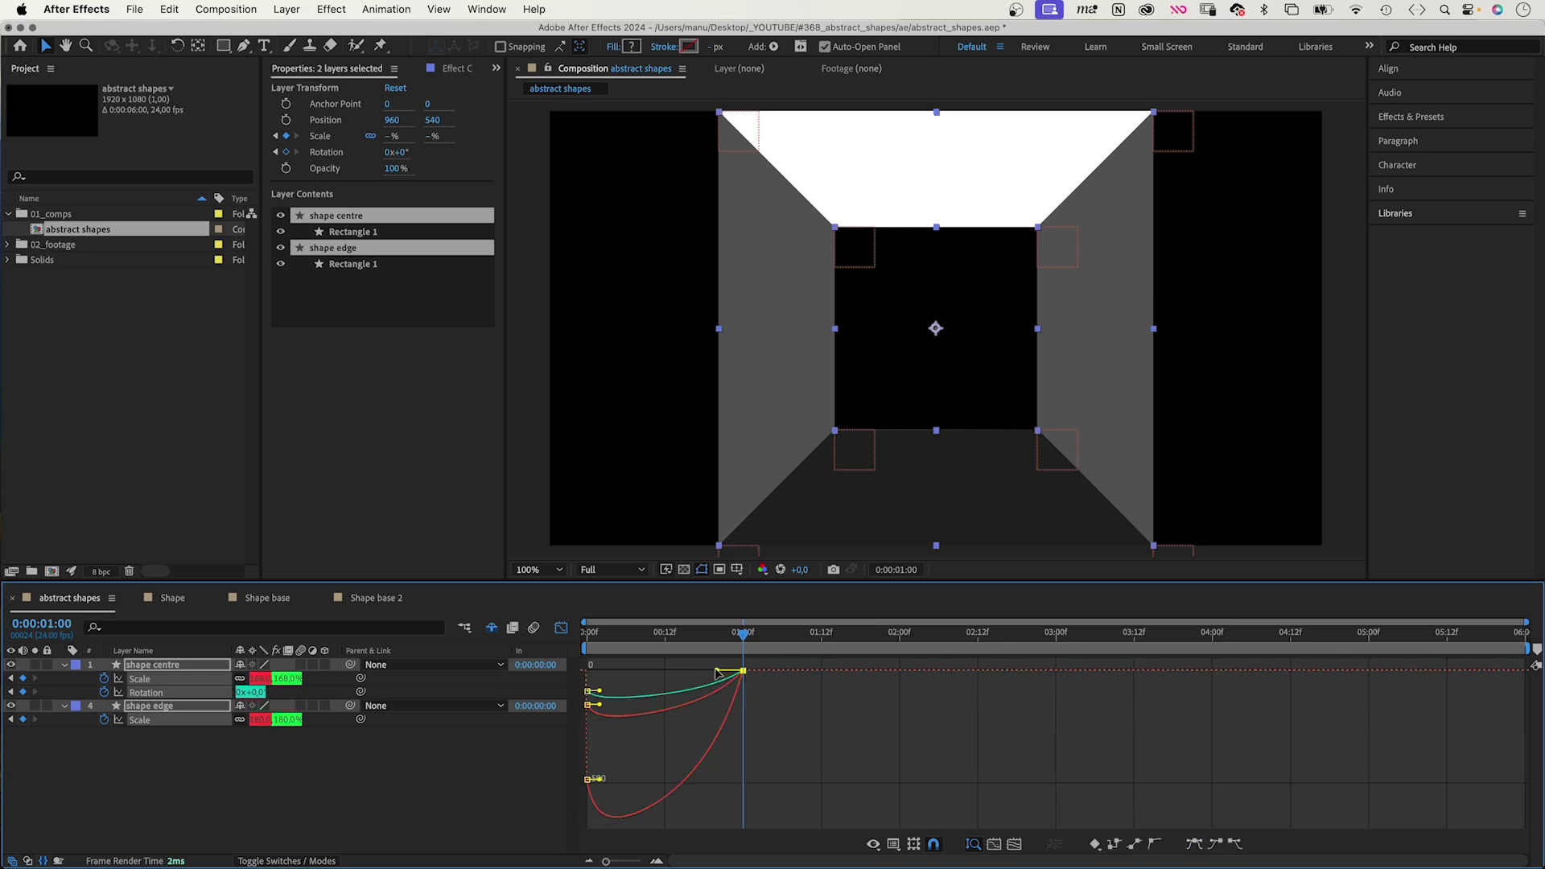
{"action": "left_click_drag", "start_coordinate": [716, 671], "coordinate": [666, 670]}
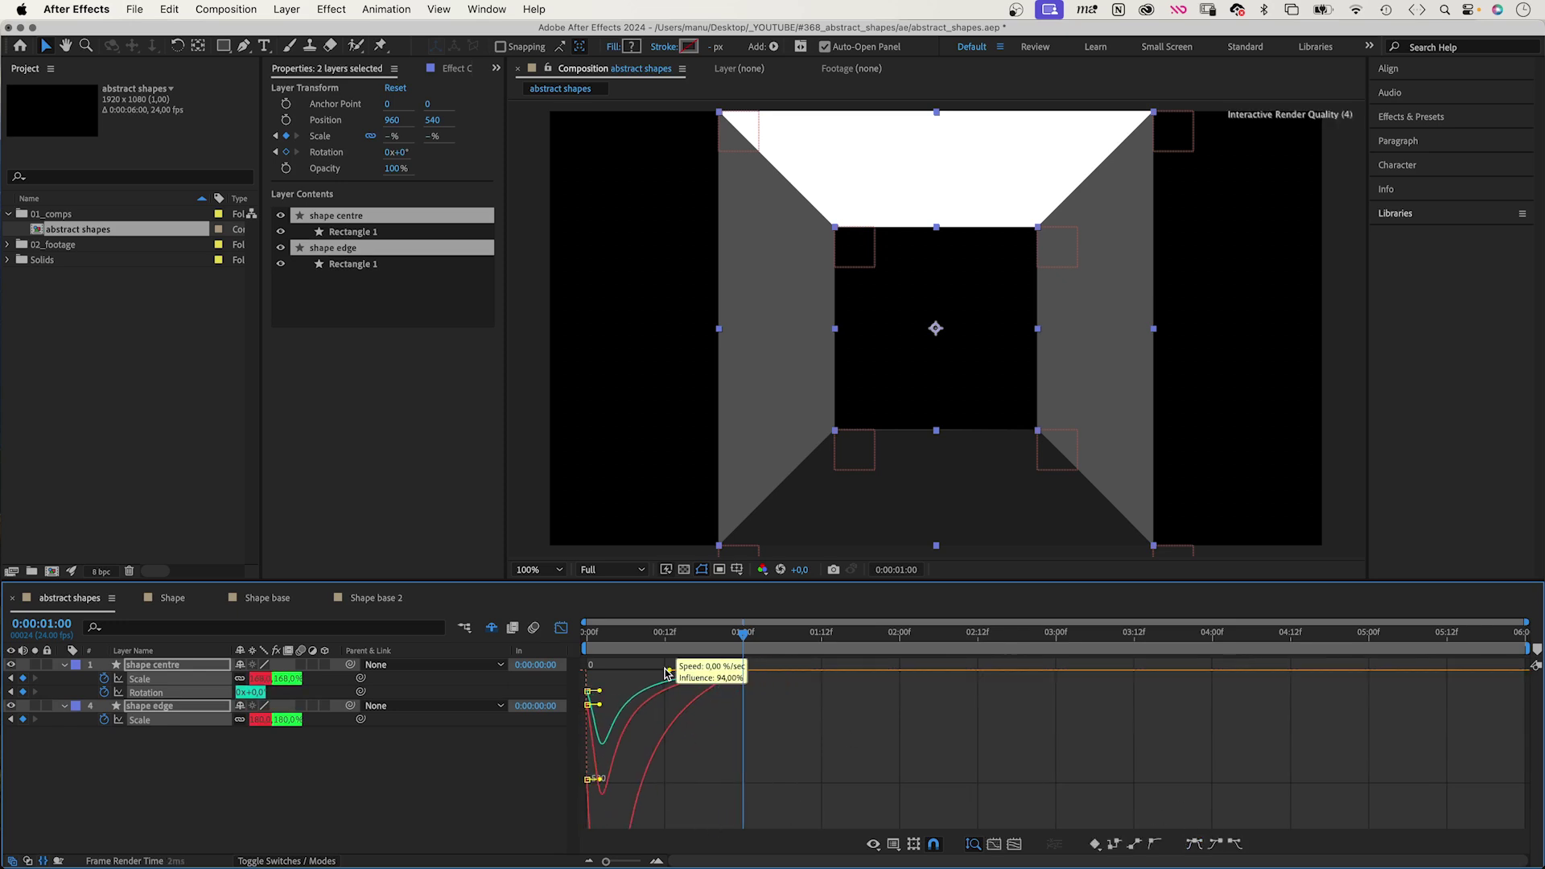
{"action": "left_click", "coordinate": [891, 849]}
{"action": "left_click", "coordinate": [800, 769]}
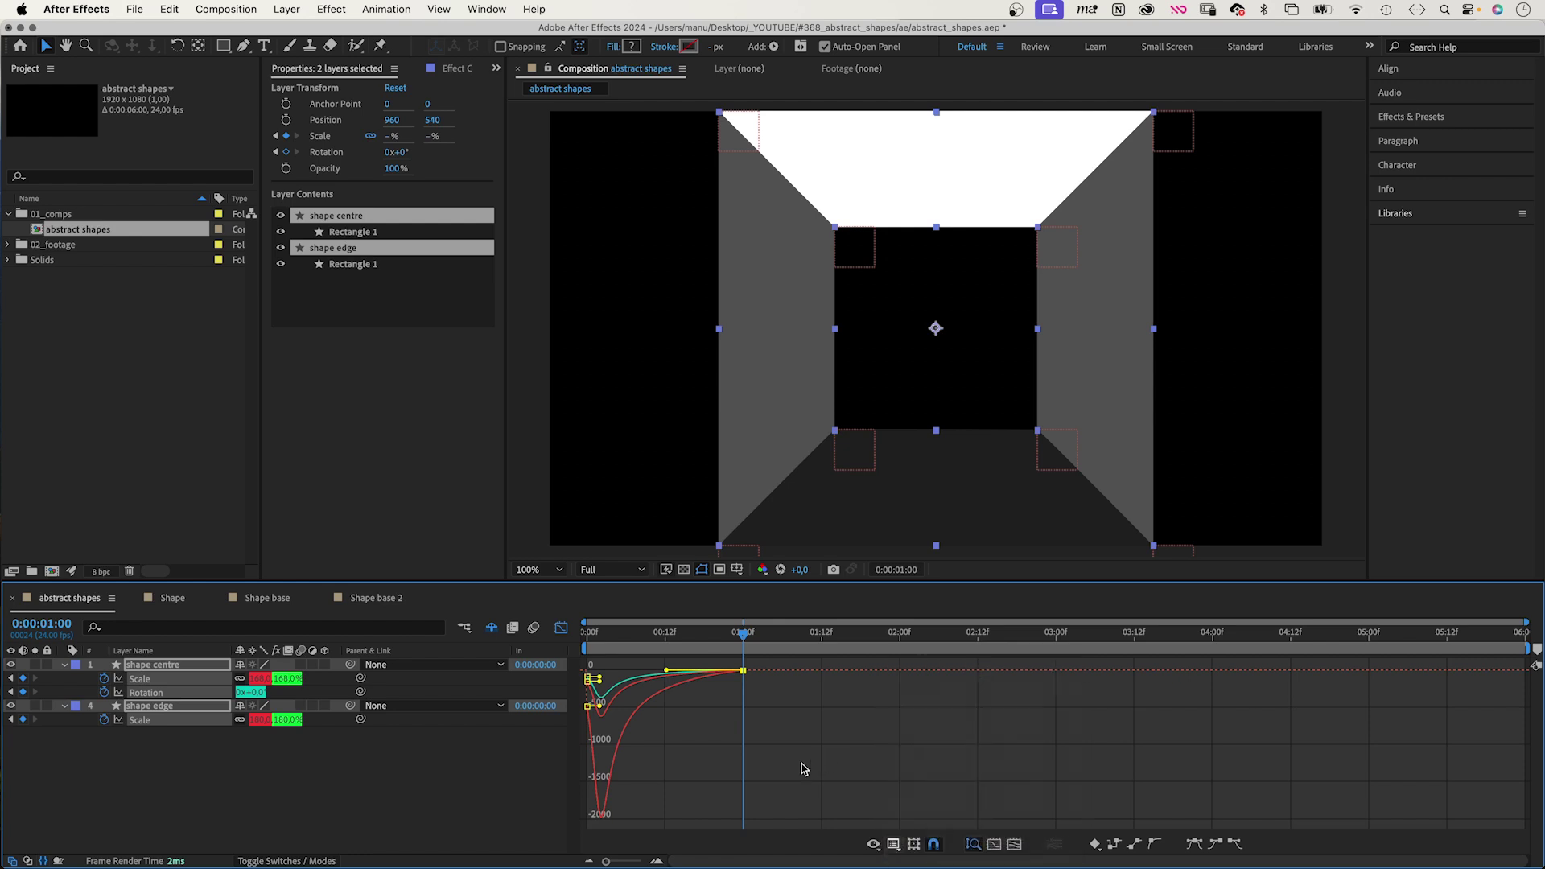
{"action": "left_click", "coordinate": [562, 628]}
{"action": "key", "text": "Home"}
{"action": "key", "text": "space"}
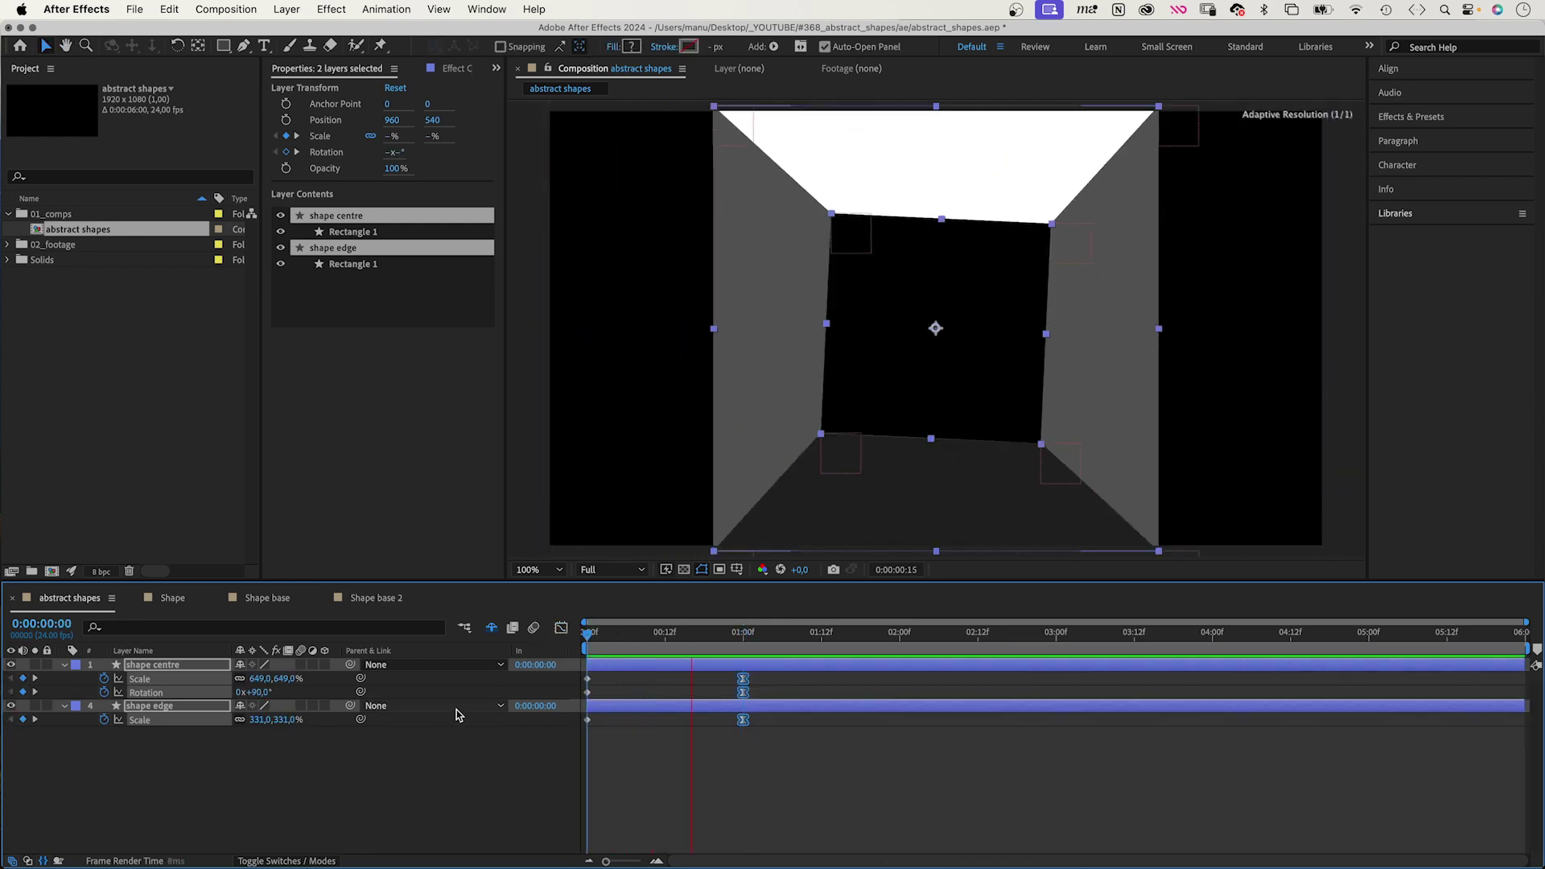
{"action": "key", "text": "space"}
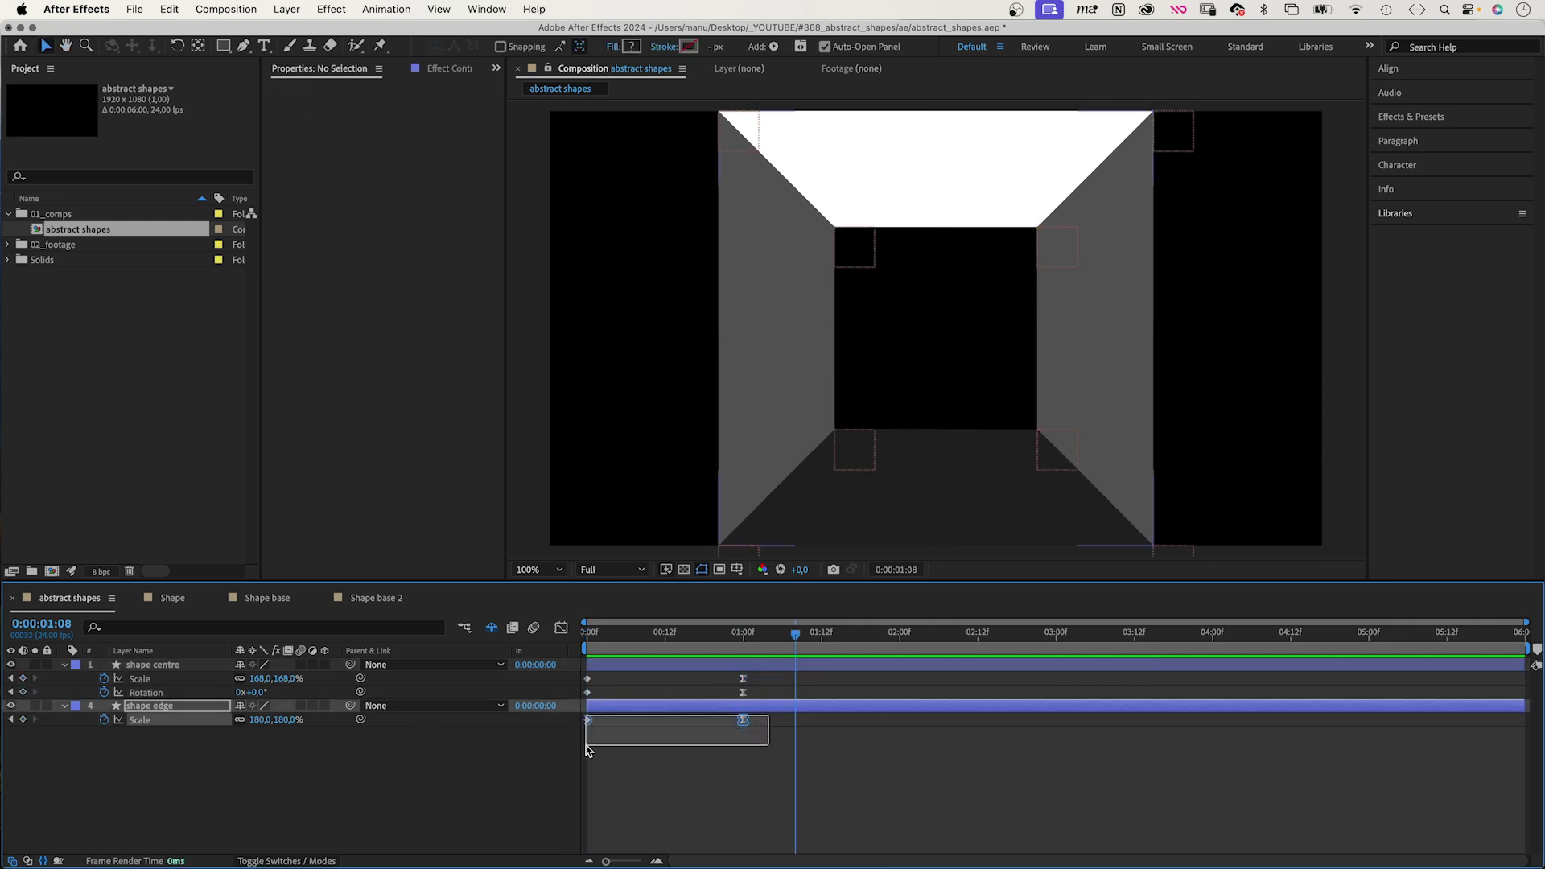
Shift shape edge's Scale keyframes half a second later and preview the result
{"action": "mouse_move", "coordinate": [777, 716]}
{"action": "left_mouse_down"}
{"action": "mouse_move", "coordinate": [578, 759]}
{"action": "mouse_move", "coordinate": [665, 720]}
{"action": "left_mouse_up"}
{"action": "left_click", "coordinate": [665, 632]}
{"action": "left_click", "coordinate": [646, 758]}
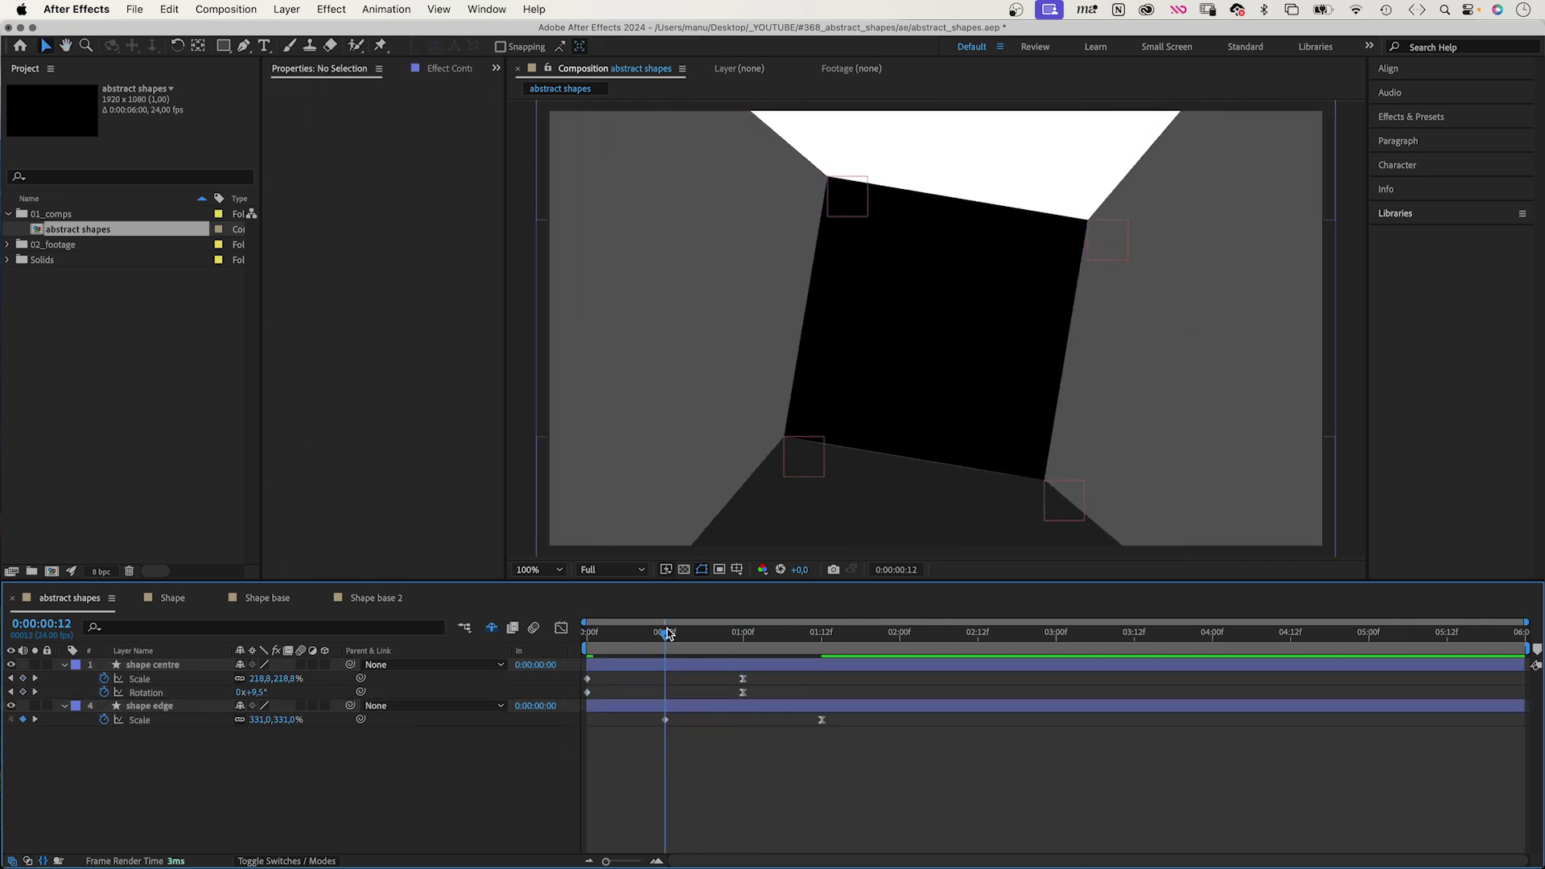
{"action": "key", "text": "Home"}
{"action": "key", "text": "space"}
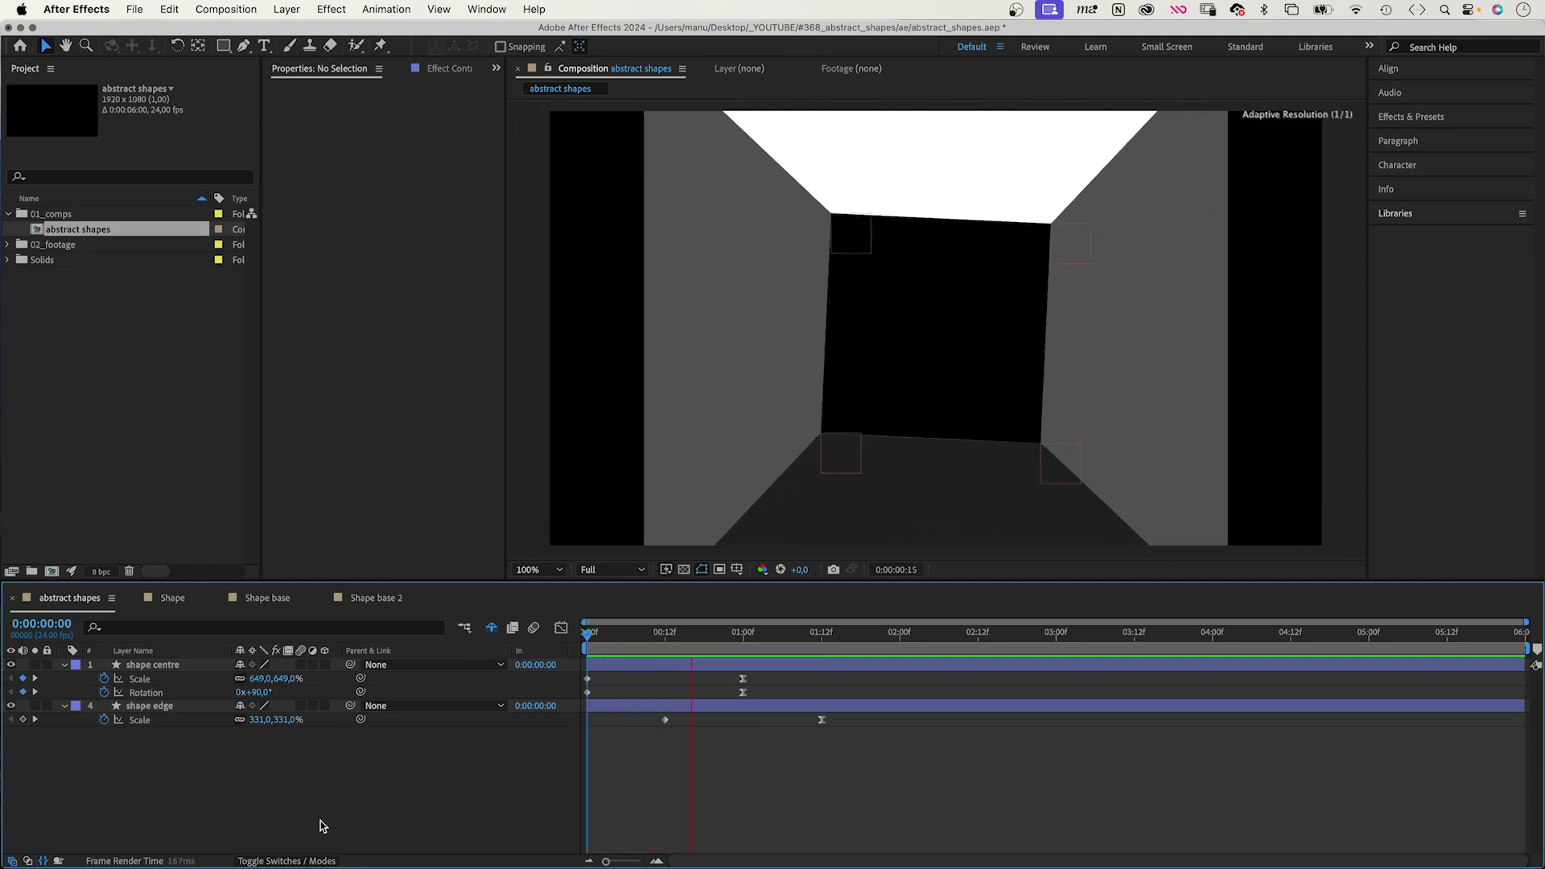
Duplicate the abstract shapes comp and add the copy to the composition, starting at 0:12
{"action": "key", "text": "space"}
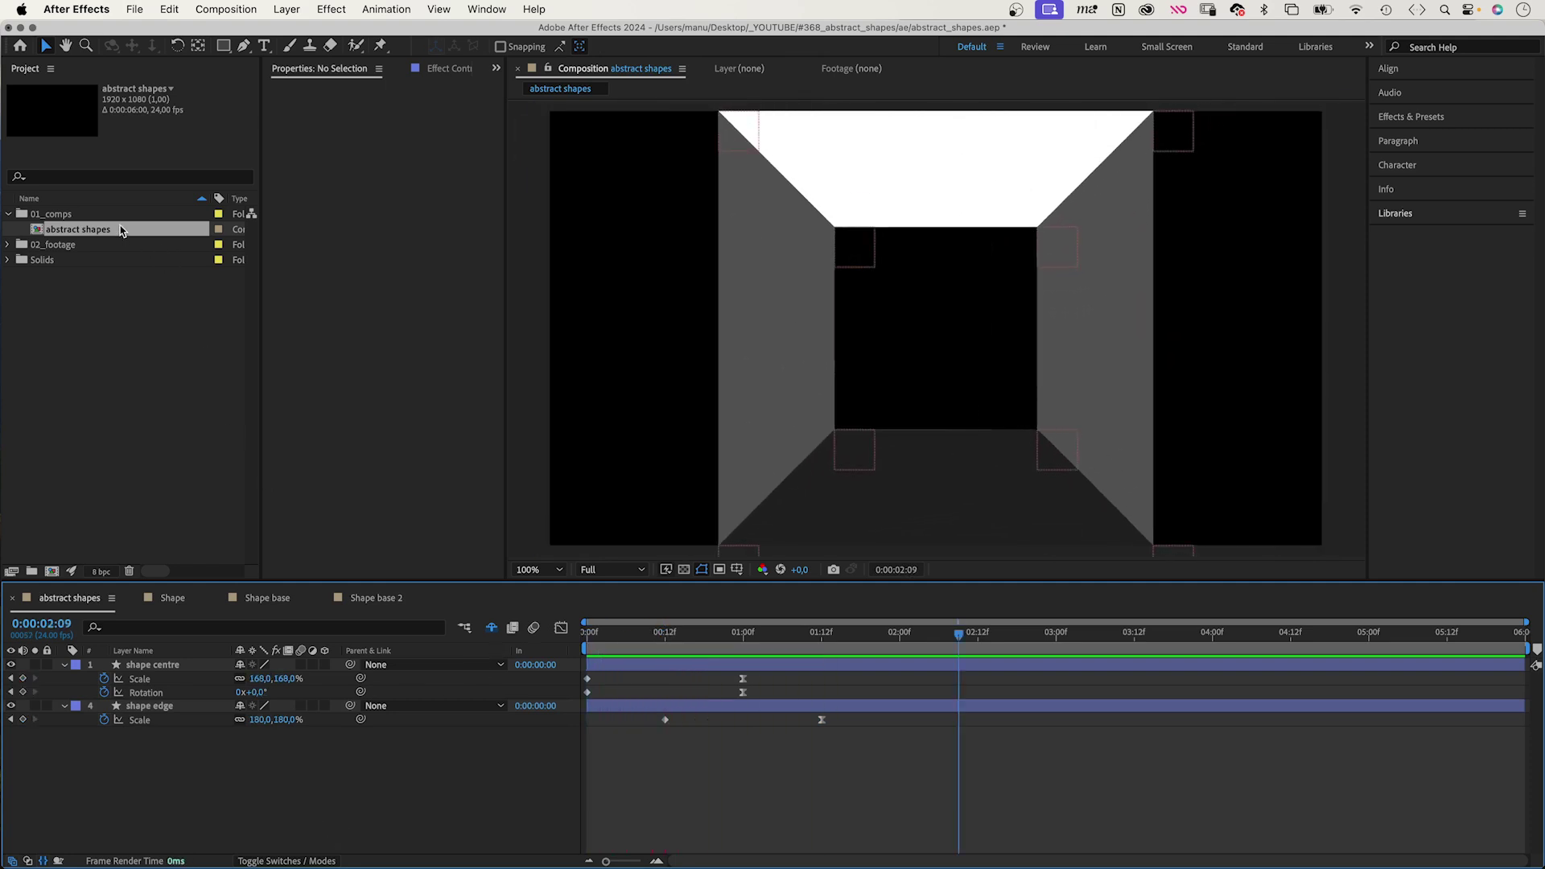
{"action": "left_click", "coordinate": [103, 228]}
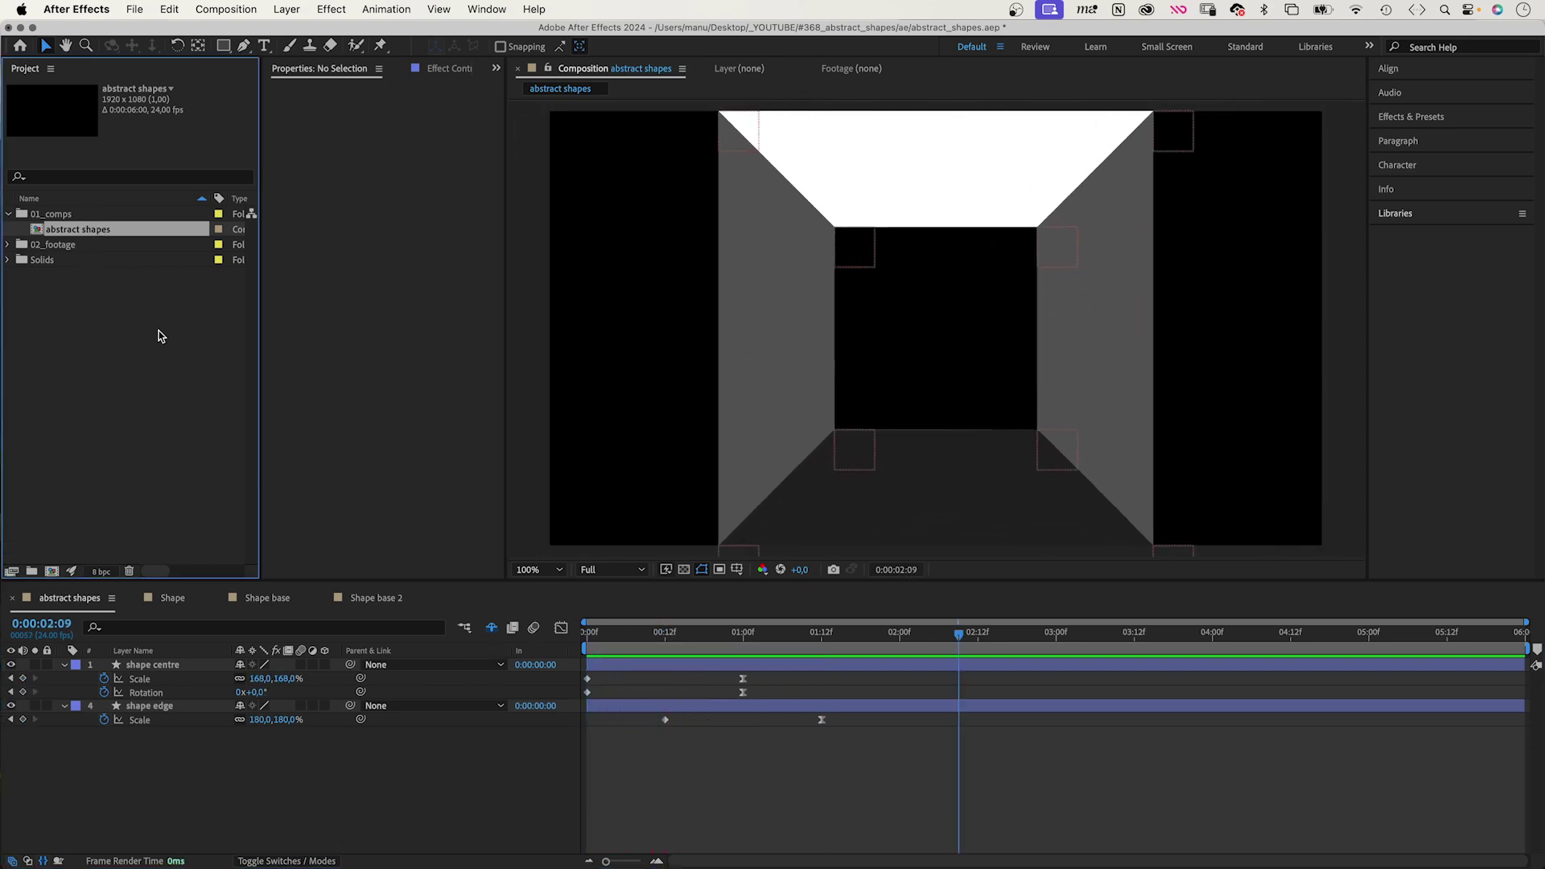
{"action": "key", "text": "super+d"}
{"action": "left_click_drag", "start_coordinate": [89, 245], "coordinate": [194, 665]}
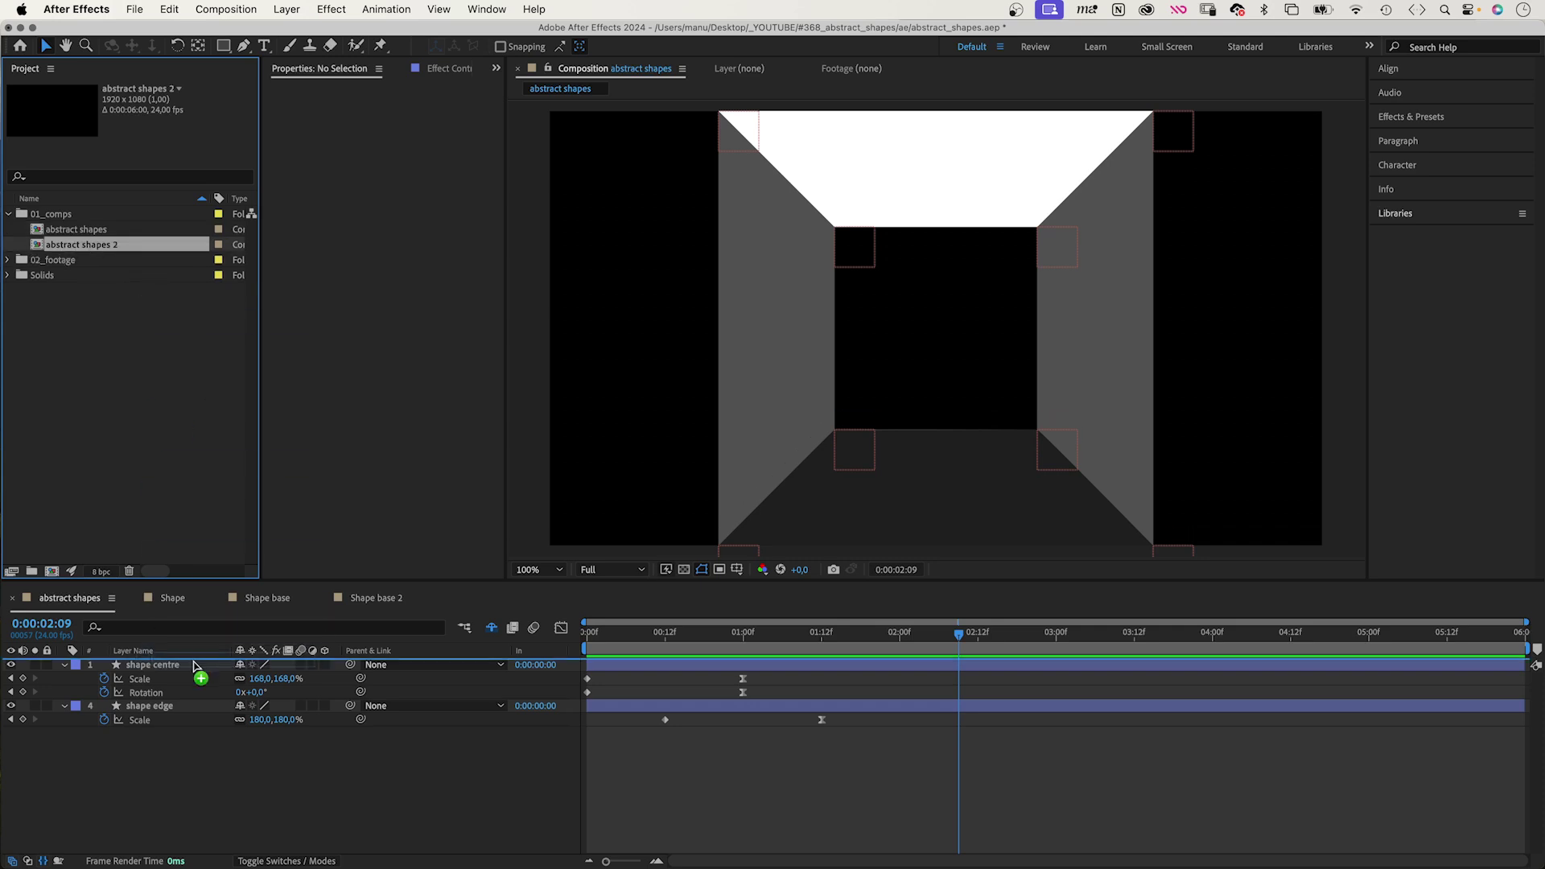
{"action": "left_click", "coordinate": [664, 634]}
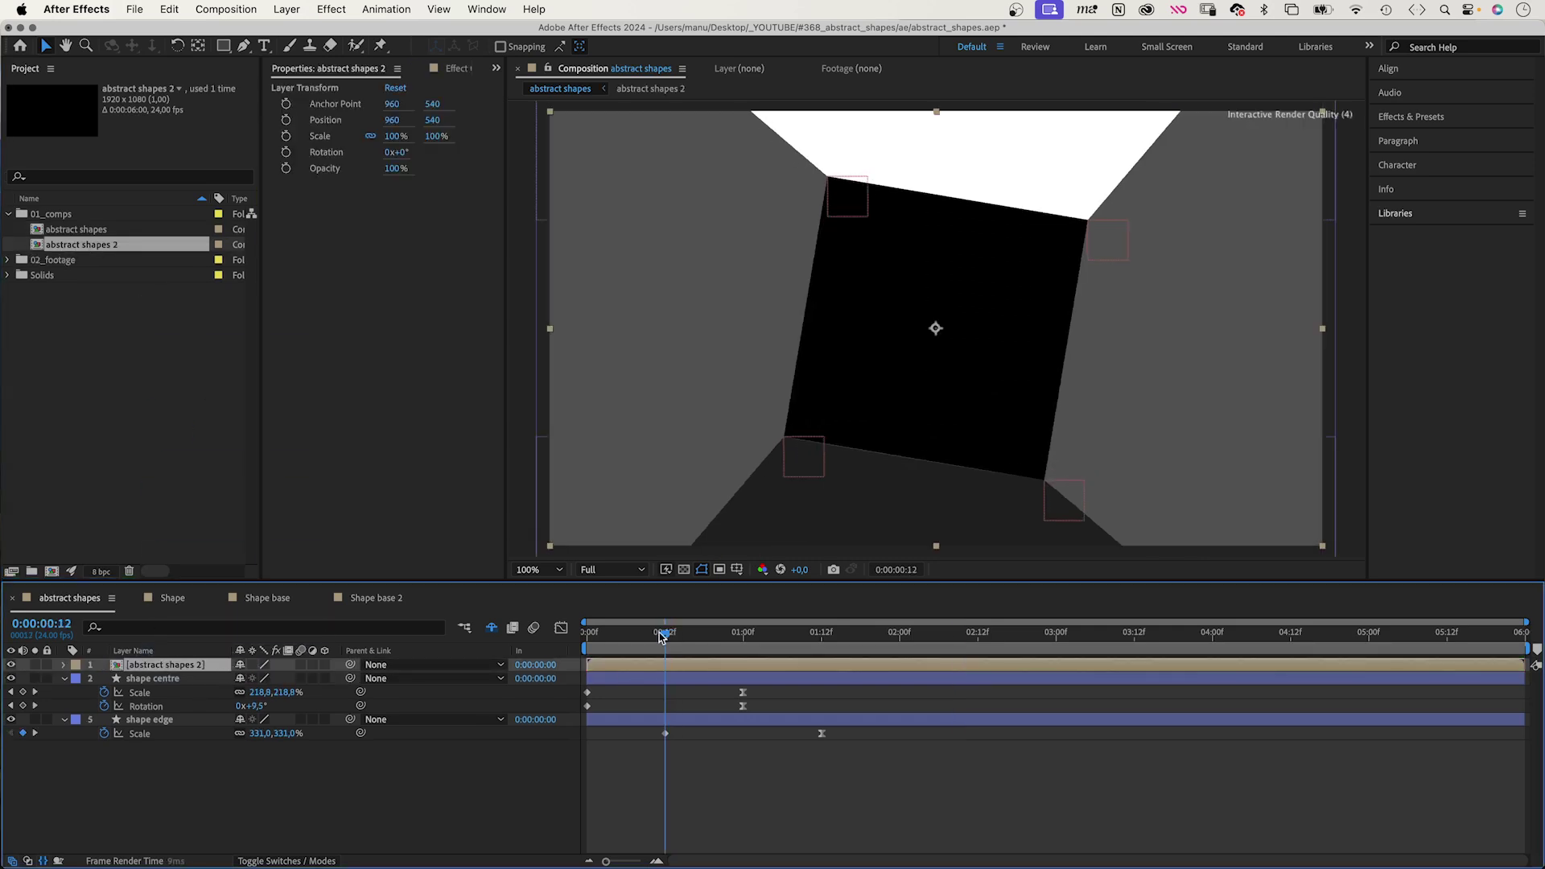
{"action": "left_click_drag", "start_coordinate": [631, 669], "coordinate": [823, 636]}
{"action": "left_click", "coordinate": [724, 634]}
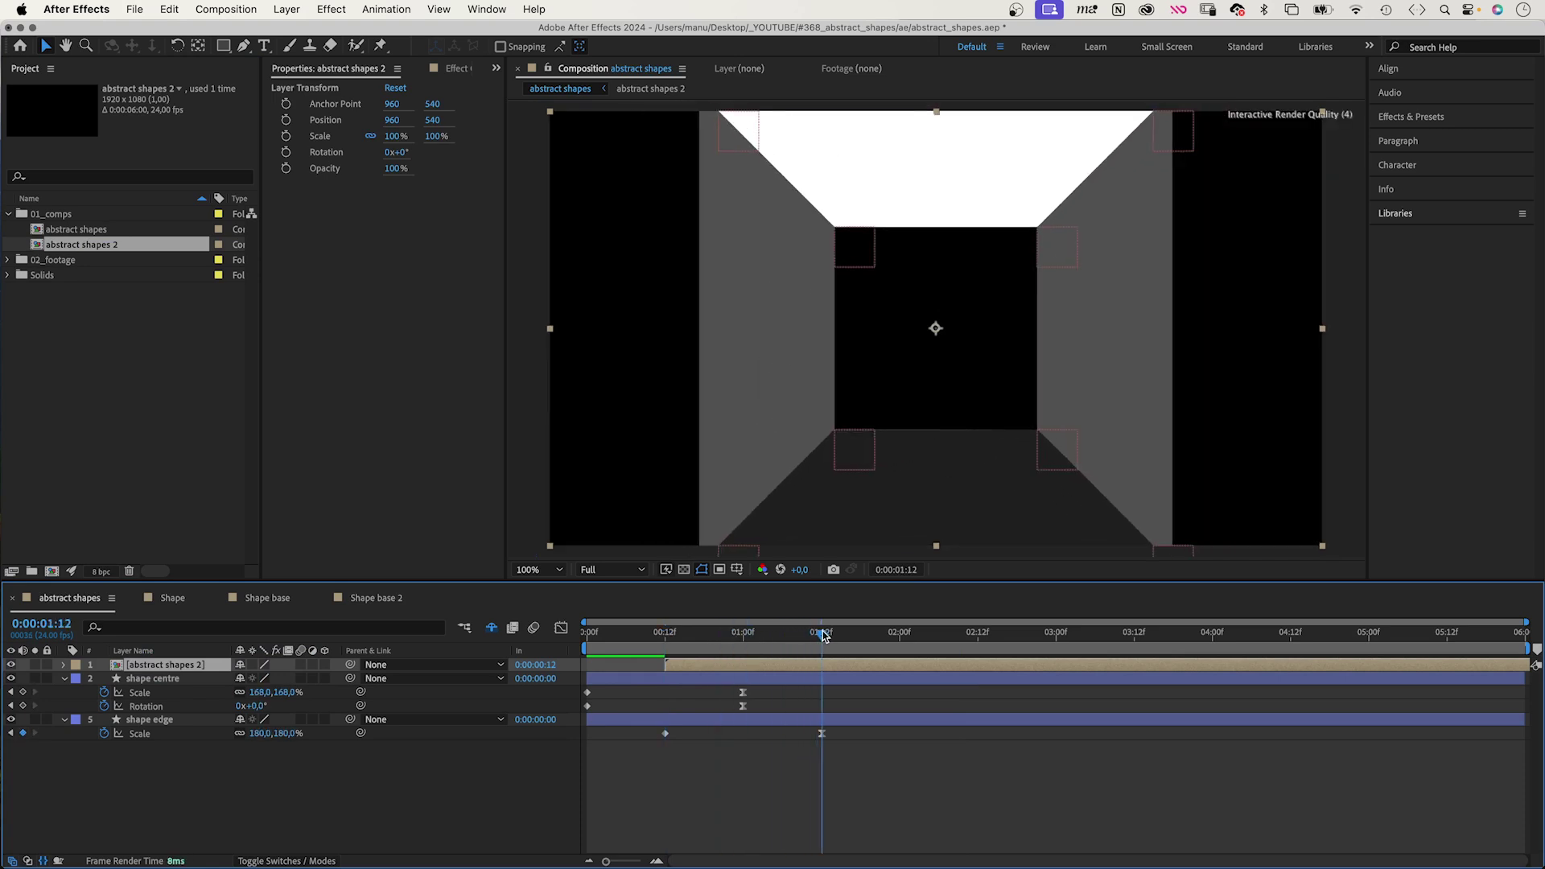
Scale the nested abstract shapes 2 layer to 47%, rotate it 90°, and show the matte column
{"action": "key", "text": "s"}
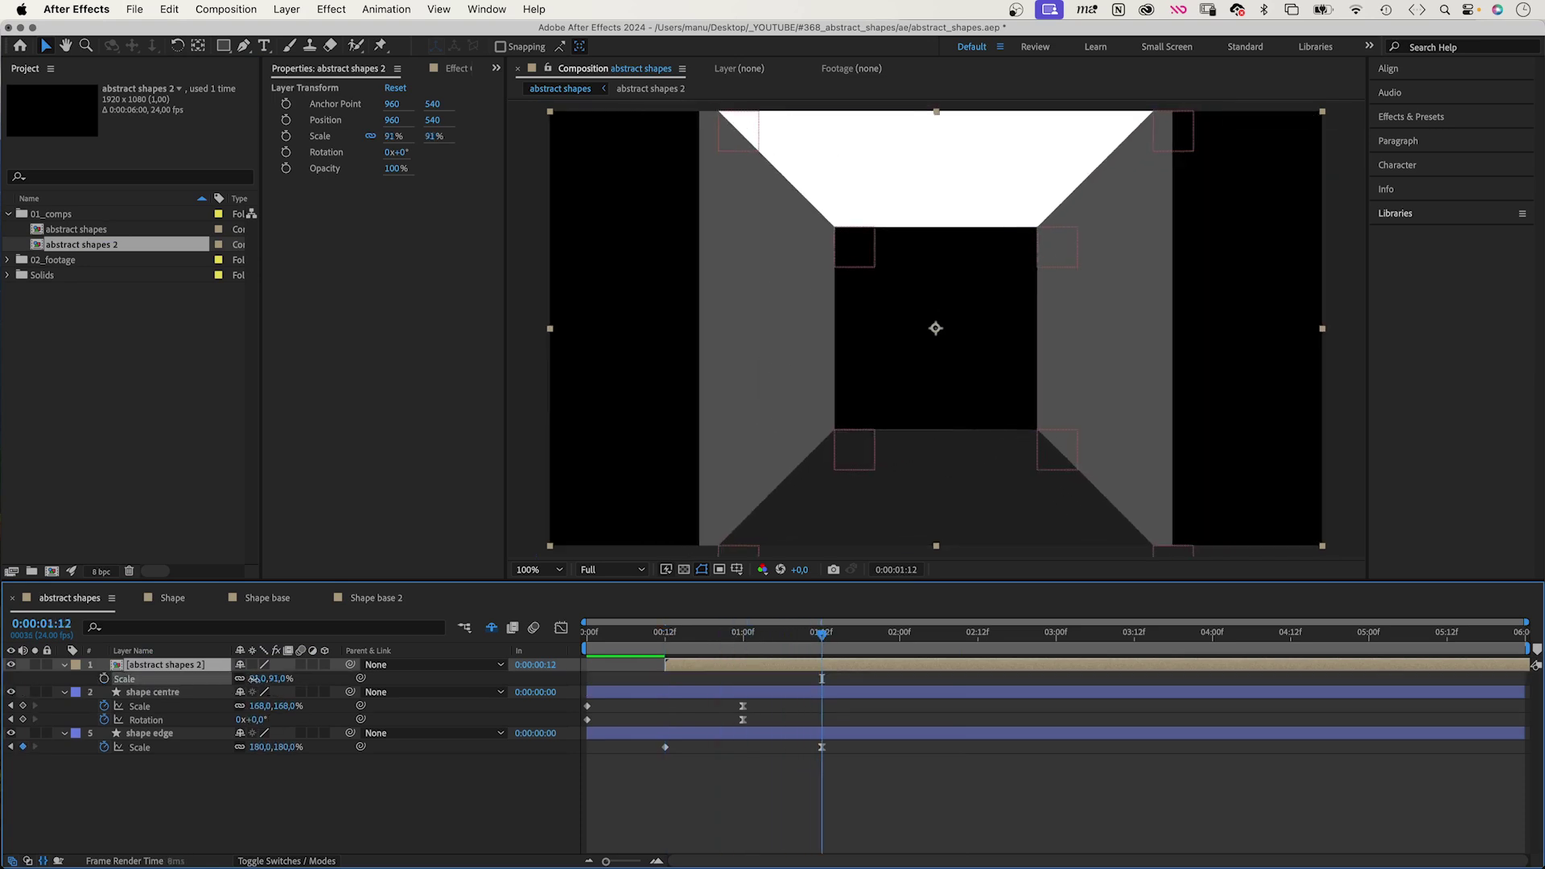
{"action": "mouse_move", "coordinate": [264, 678]}
{"action": "left_mouse_down"}
{"action": "mouse_move", "coordinate": [202, 685]}
{"action": "mouse_move", "coordinate": [218, 685]}
{"action": "left_mouse_up"}
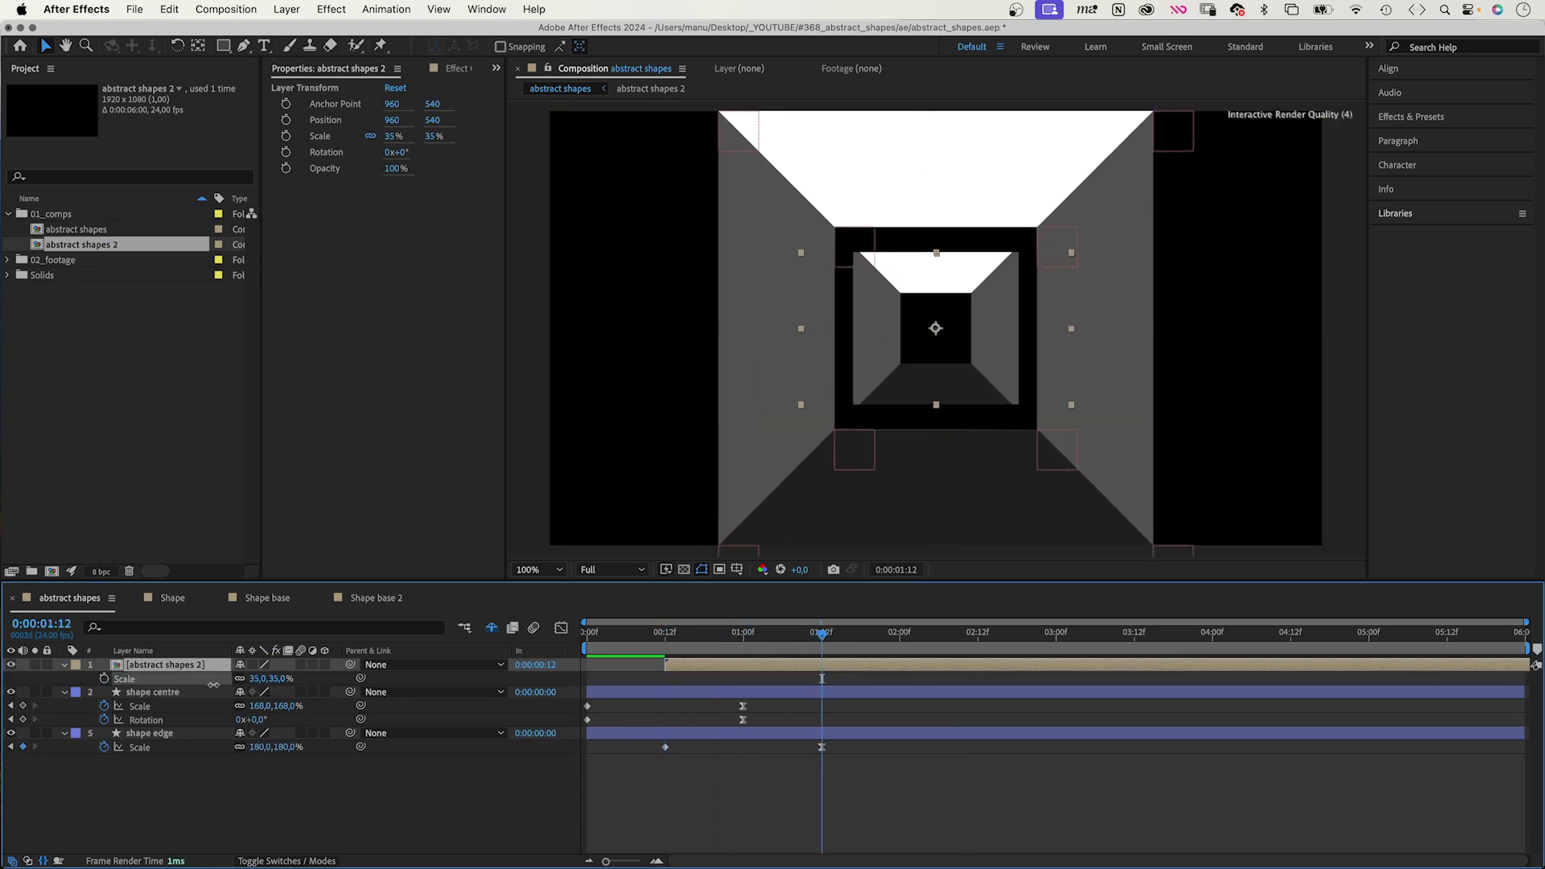
{"action": "key", "text": "Return"}
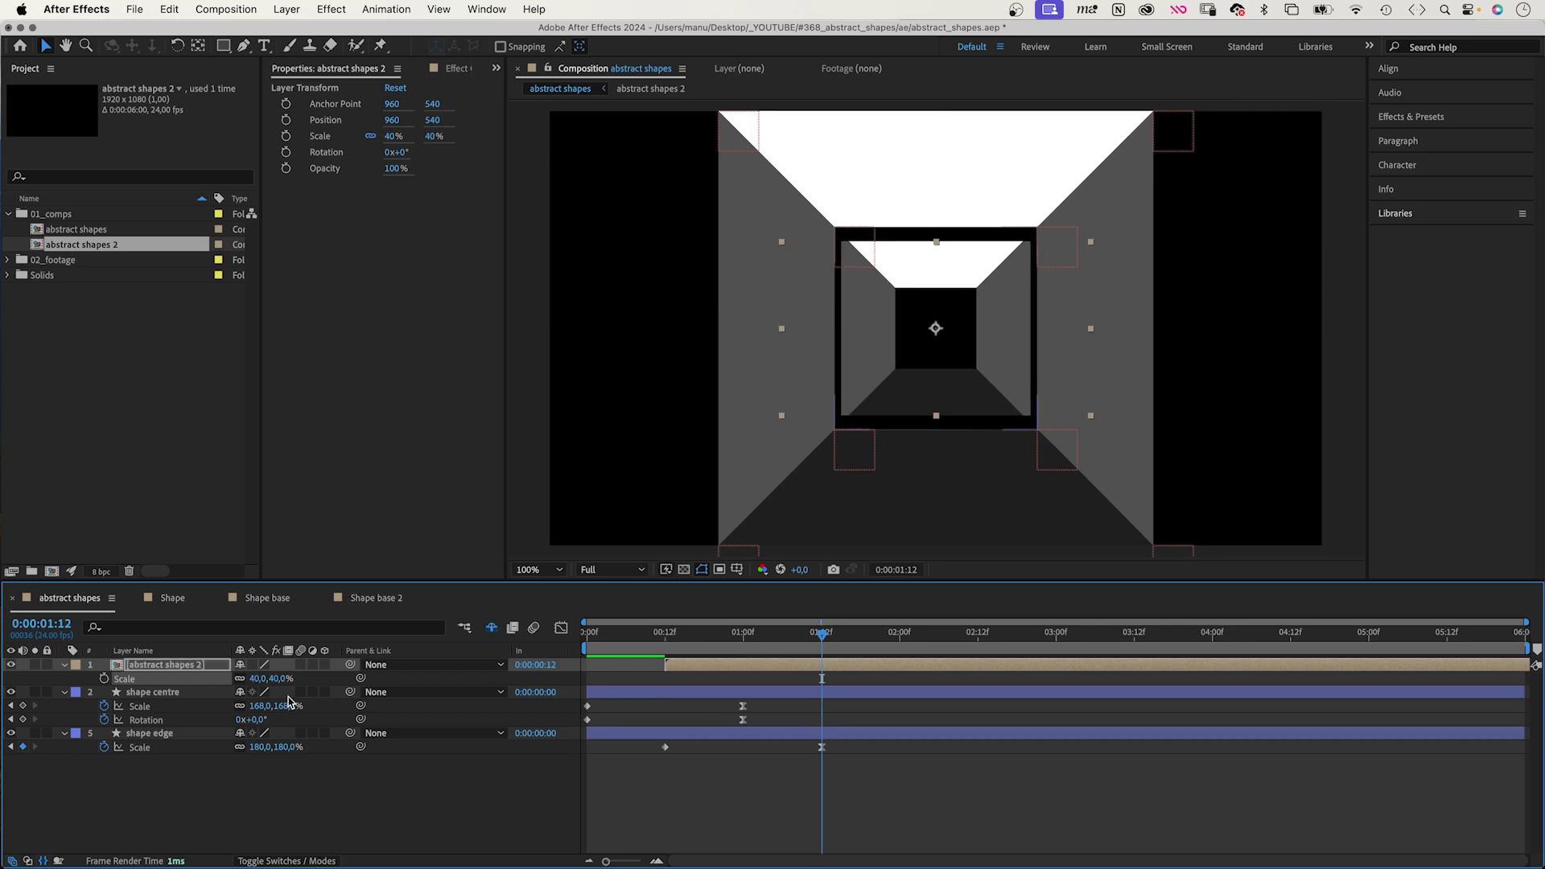
{"action": "key", "text": "shift+r"}
{"action": "left_click", "coordinate": [257, 694]}
{"action": "type", "text": "90"}
{"action": "key", "text": "Return"}
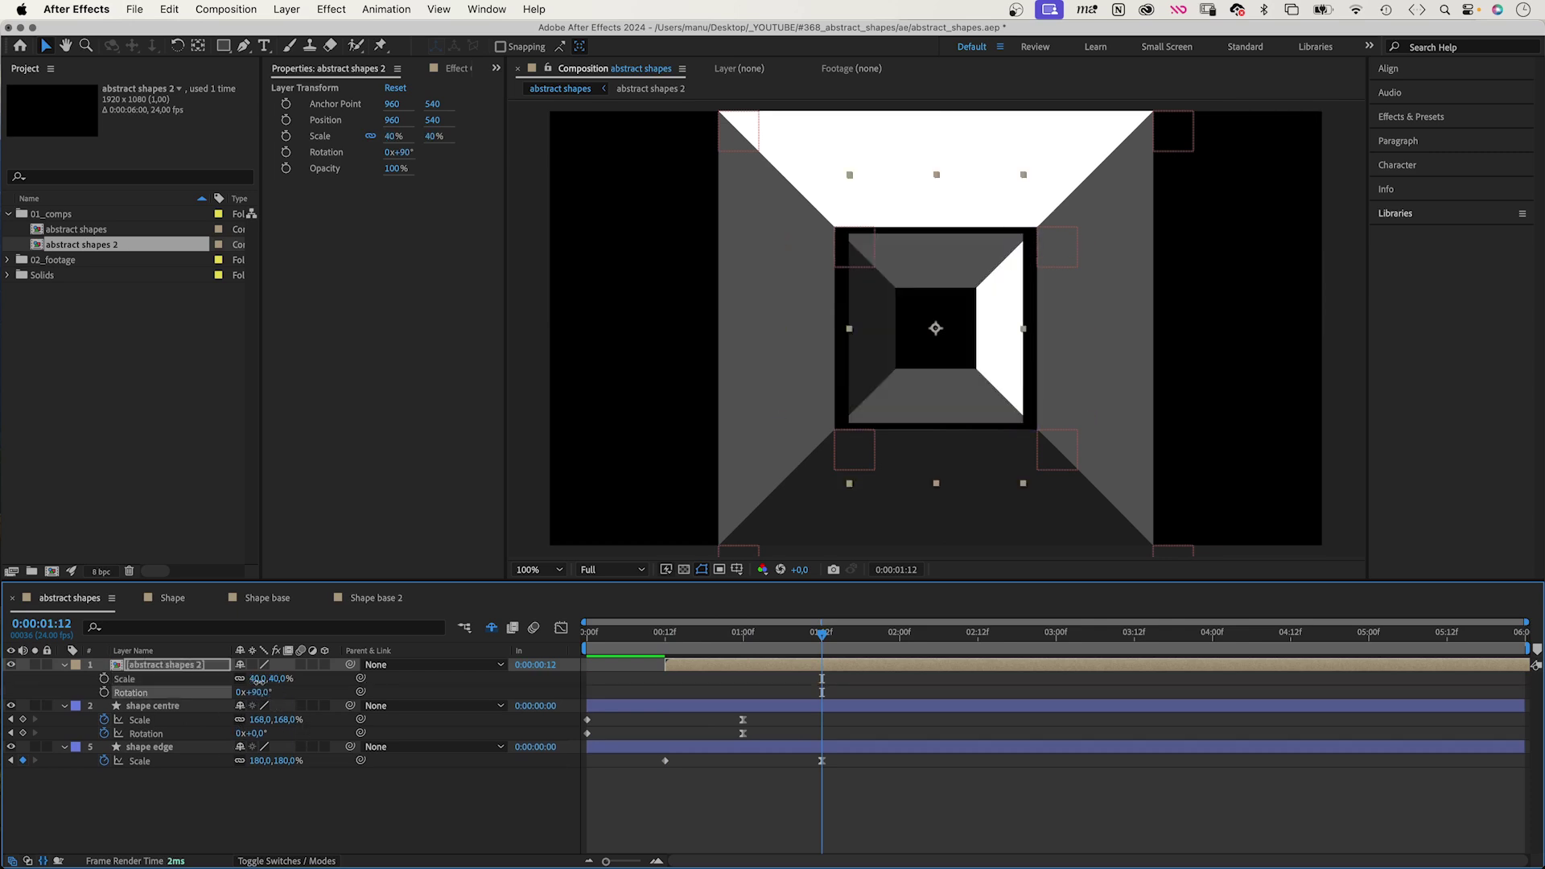
{"action": "left_click_drag", "start_coordinate": [257, 679], "coordinate": [269, 676]}
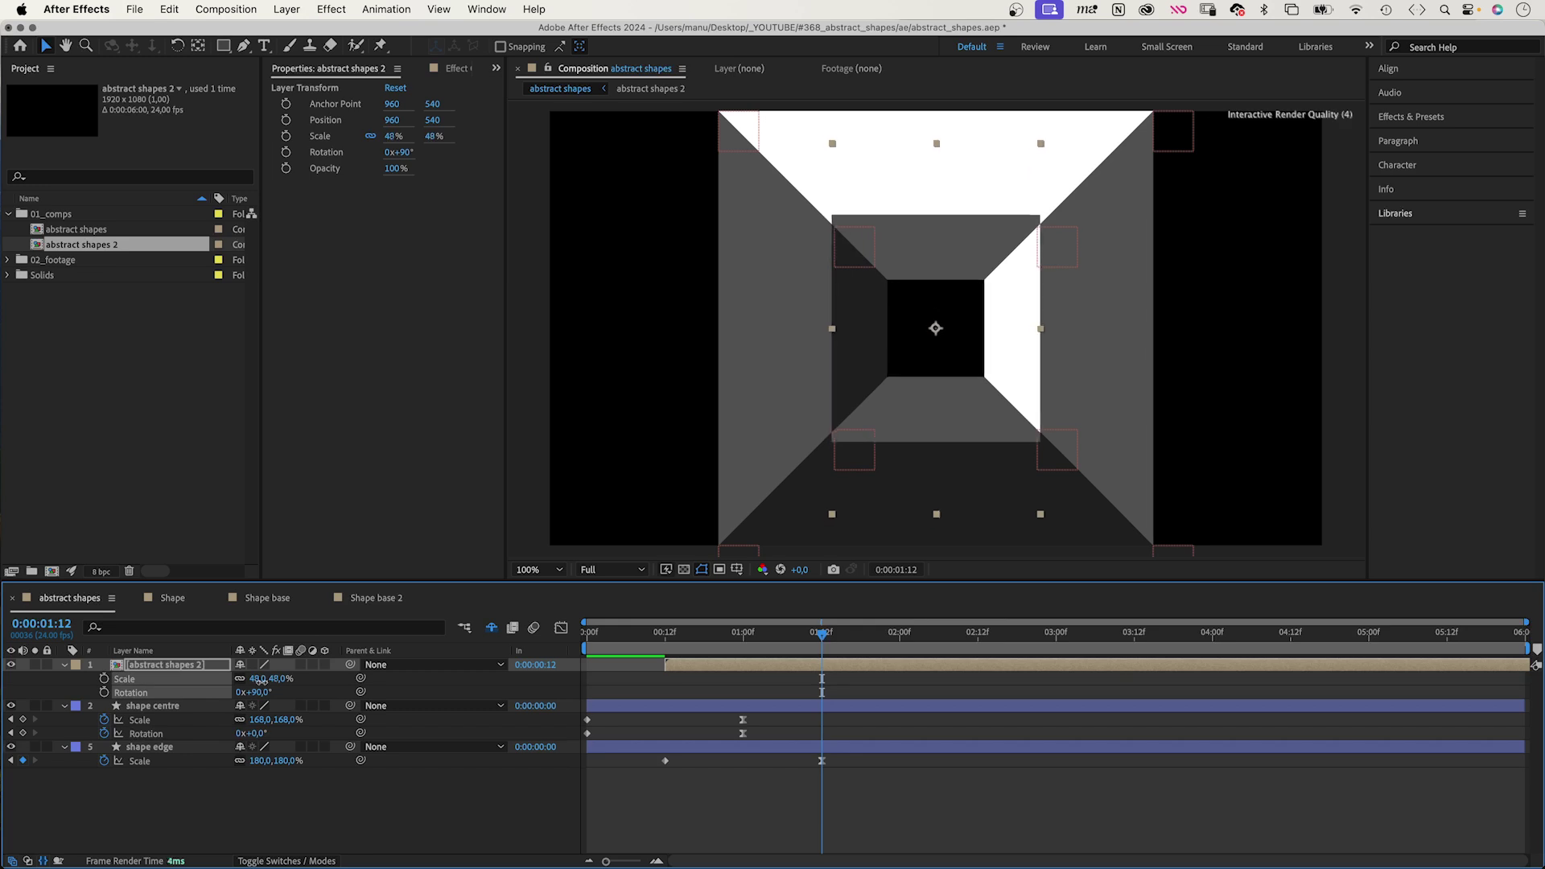
{"action": "left_click", "coordinate": [251, 861]}
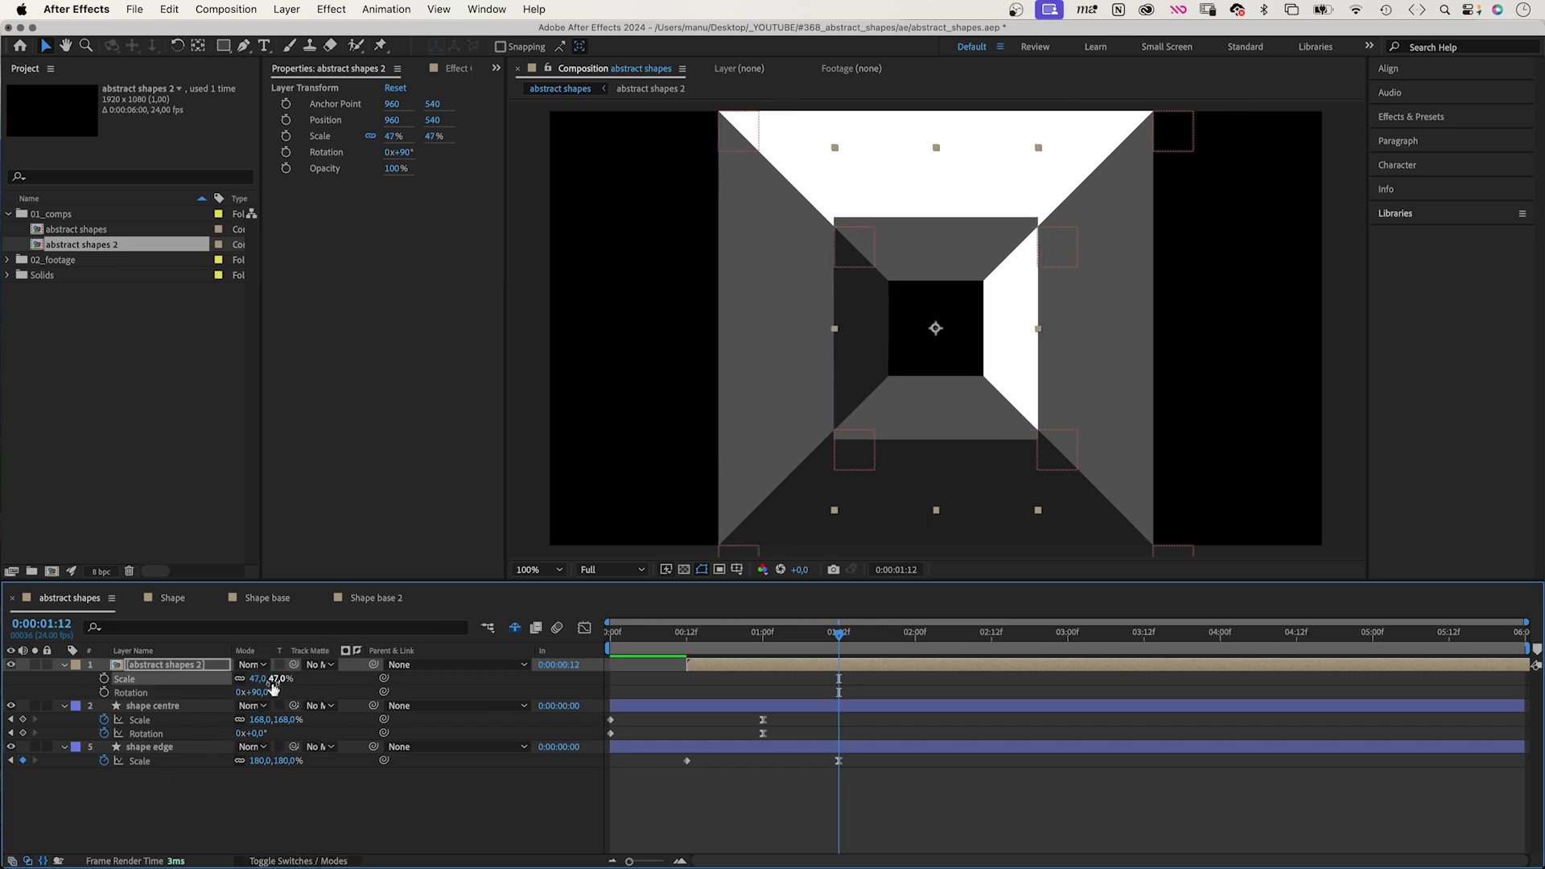
{"action": "left_click", "coordinate": [294, 670]}
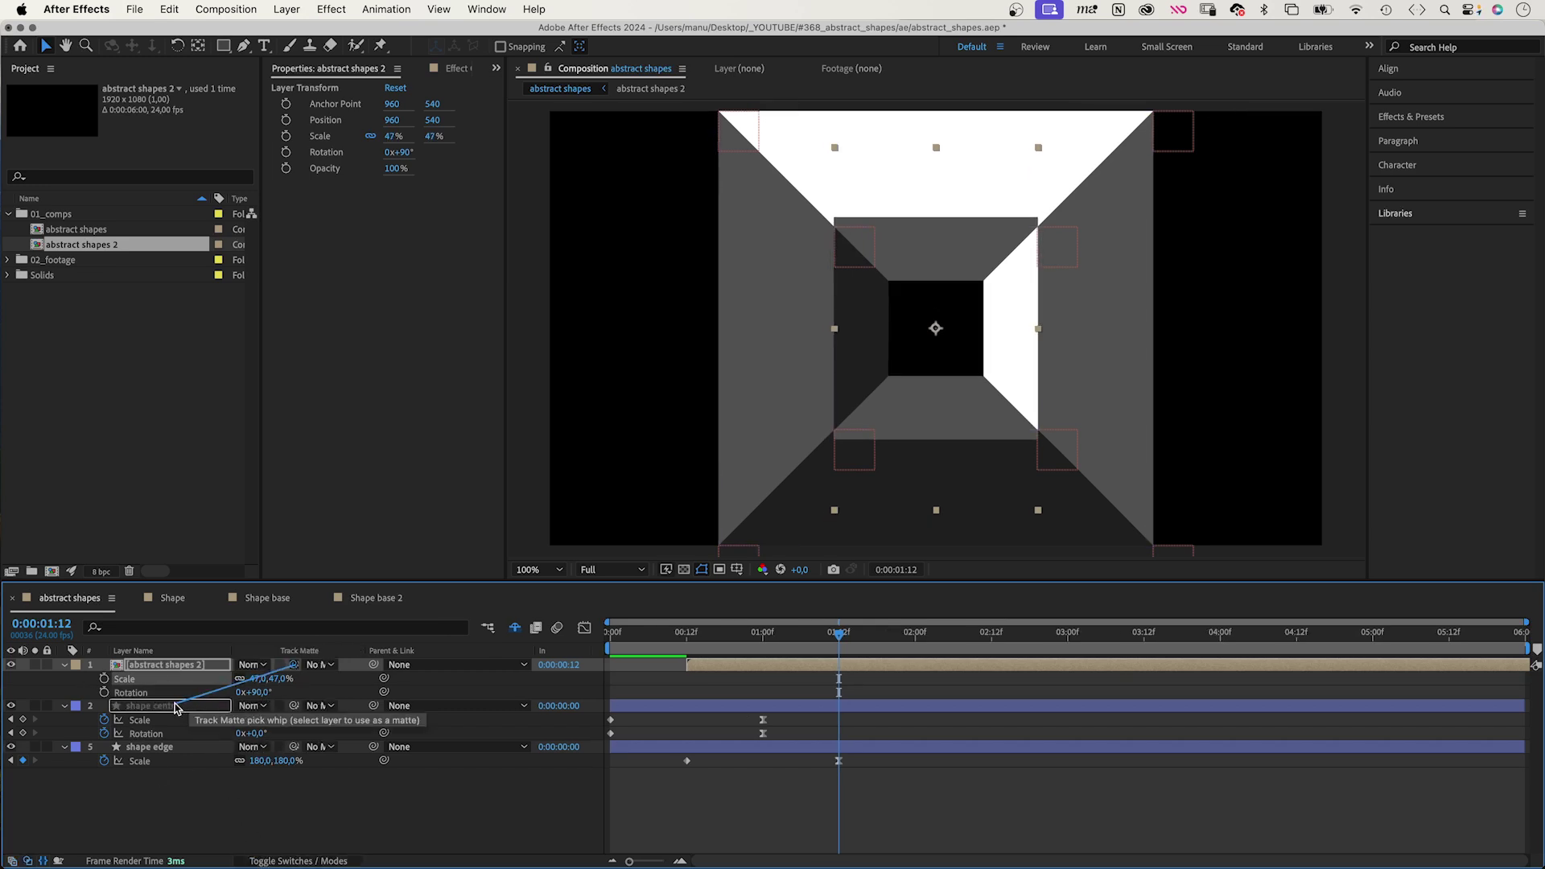
Set shape centre as the nested layer's track matte and preview from the start
{"action": "left_click_drag", "start_coordinate": [195, 699], "coordinate": [169, 715]}
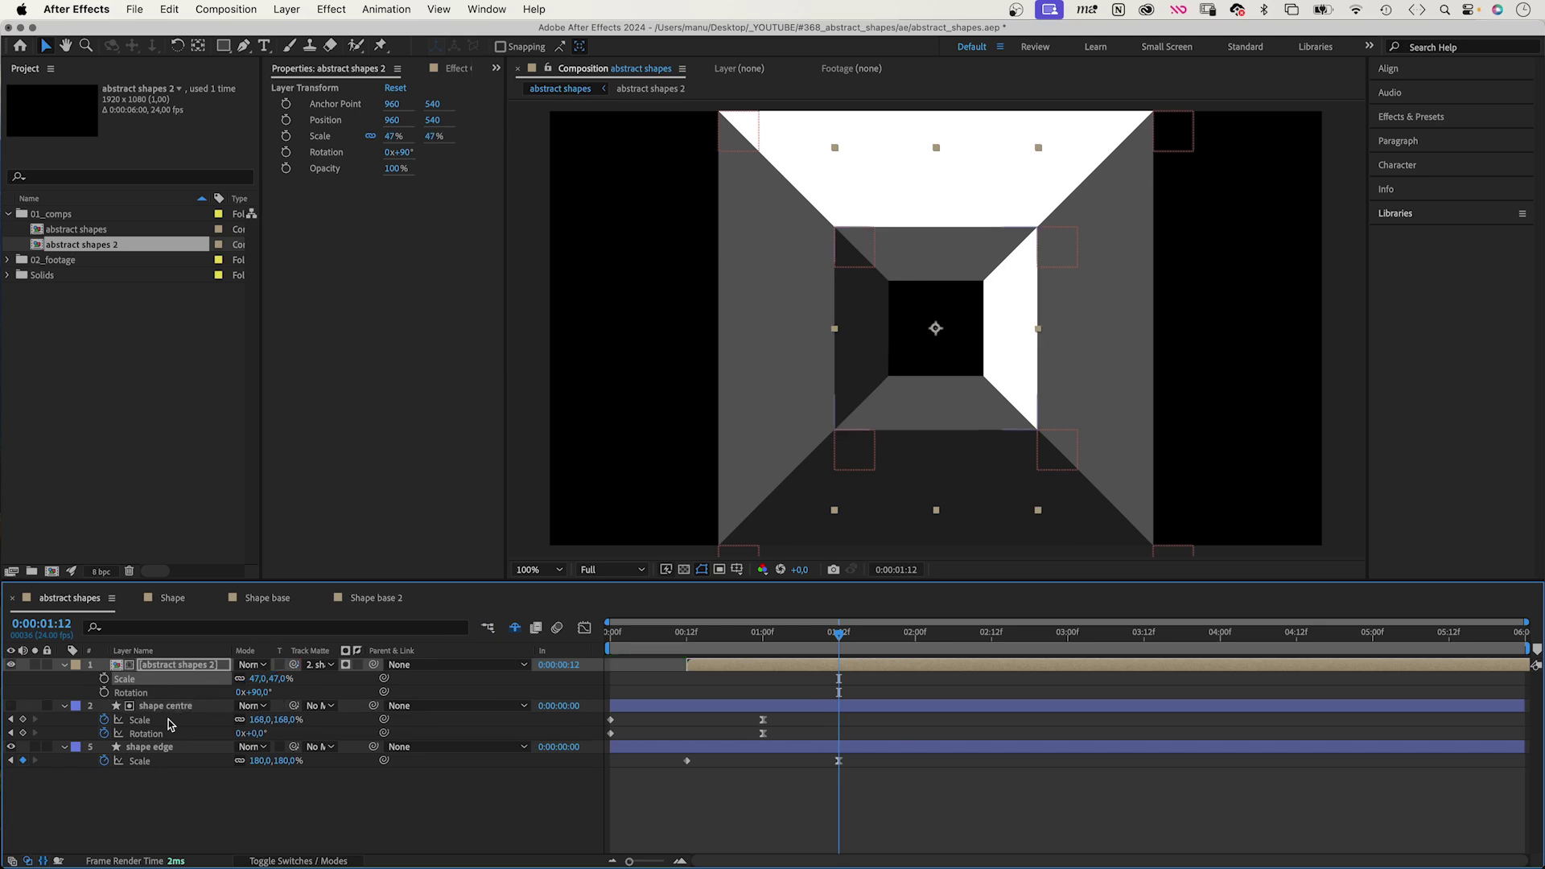
{"action": "key", "text": "Home"}
{"action": "left_click", "coordinate": [429, 802]}
{"action": "key", "text": "space"}
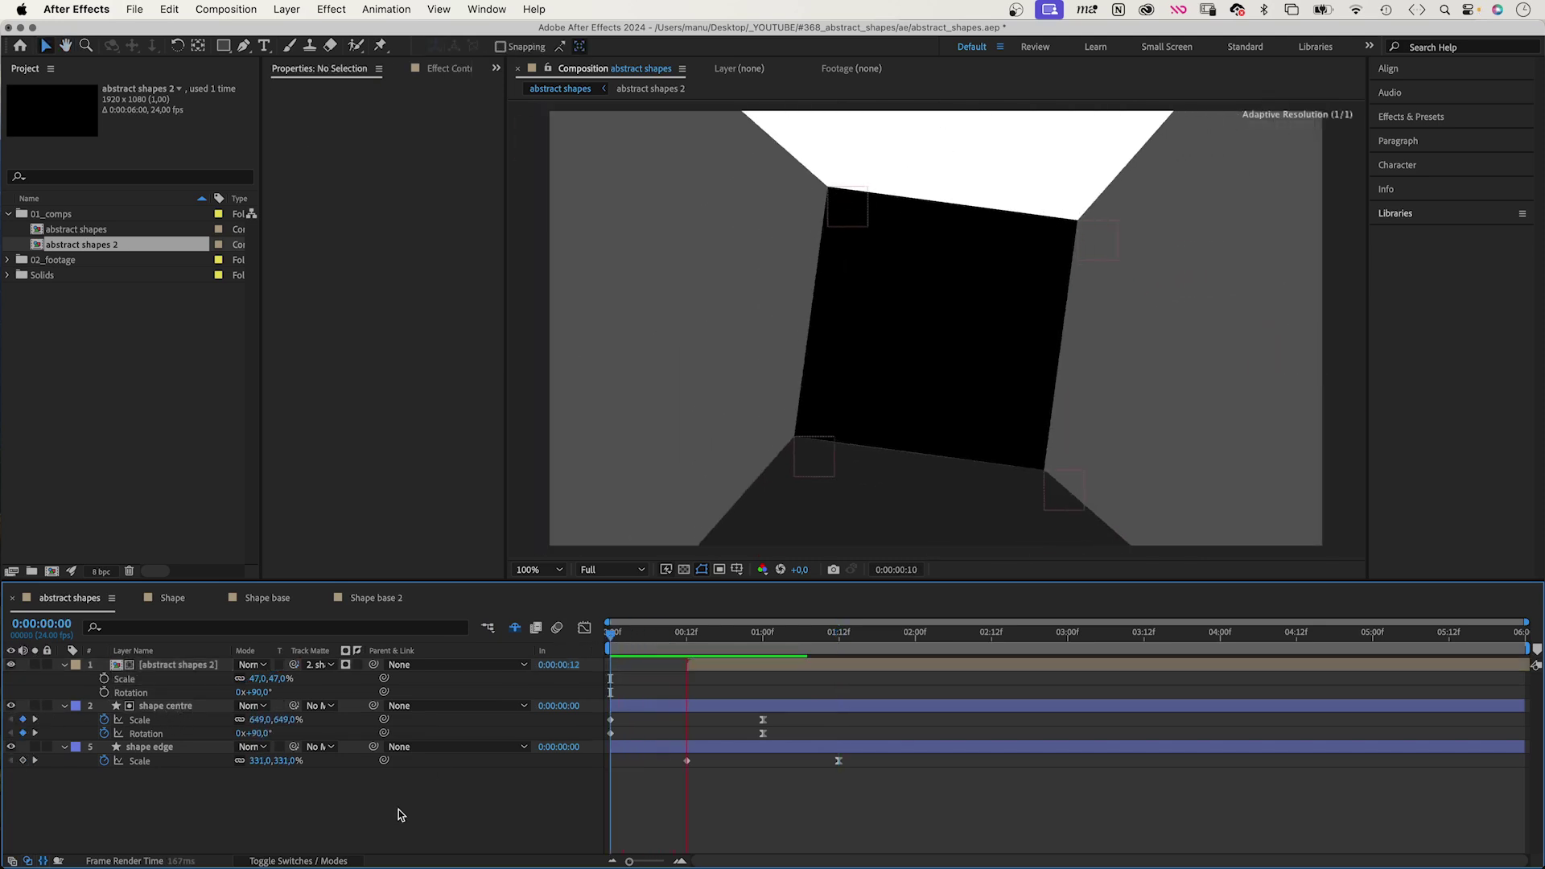
{"action": "key", "text": "space"}
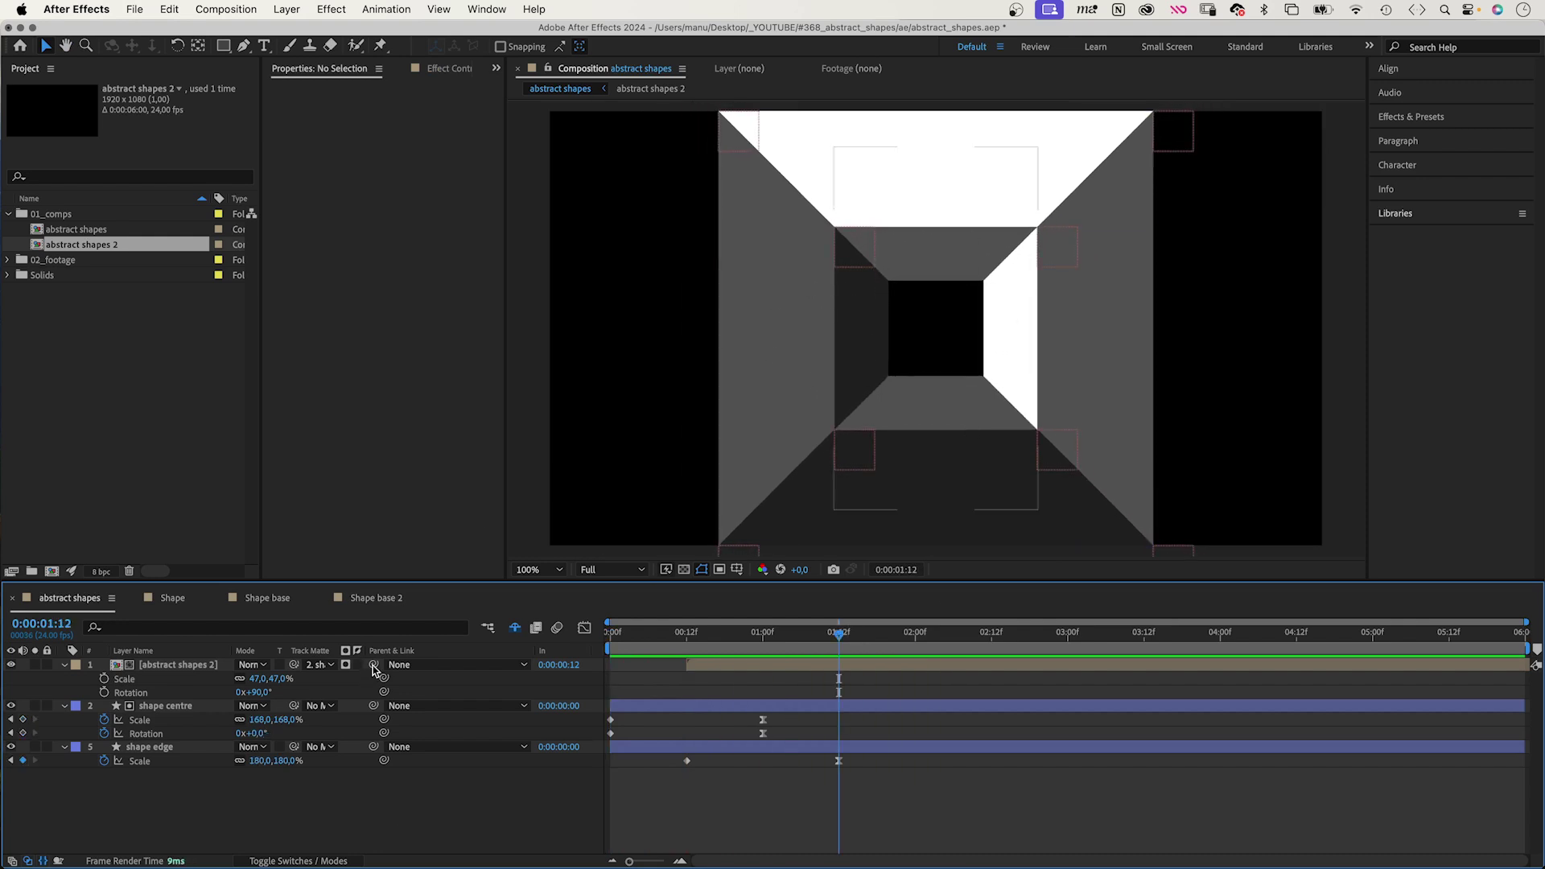
Parent the nested layer to shape centre and preview again
{"action": "left_click_drag", "start_coordinate": [374, 668], "coordinate": [190, 708]}
{"action": "left_click_drag", "start_coordinate": [839, 634], "coordinate": [610, 646]}
{"action": "key", "text": "space"}
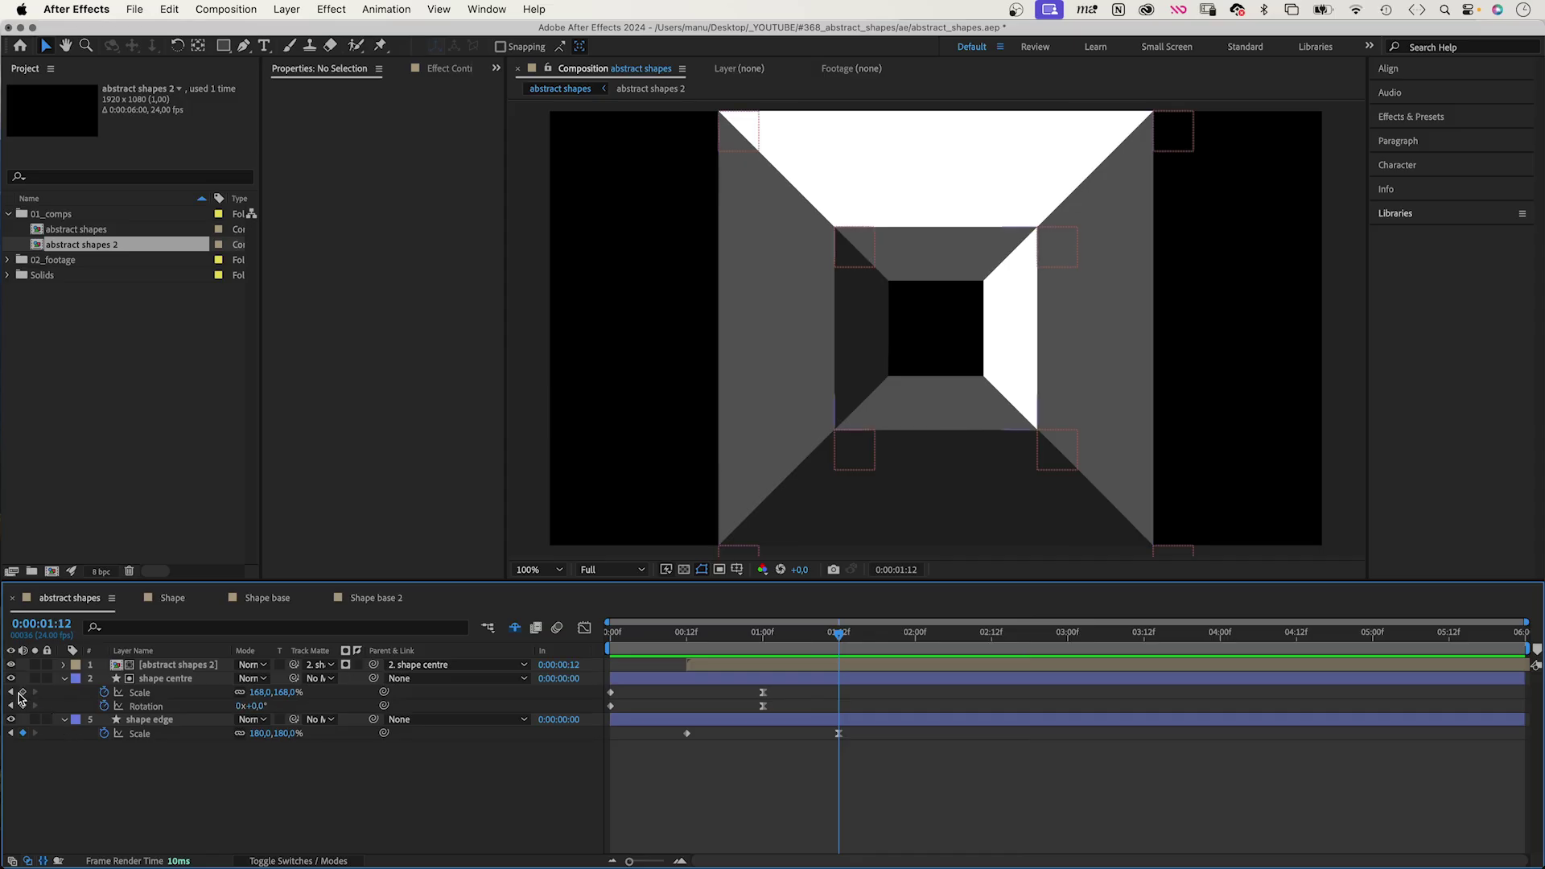
Add Scale, Rotation and Position keyframes for shape centre at 01:12
{"action": "left_click", "coordinate": [21, 692]}
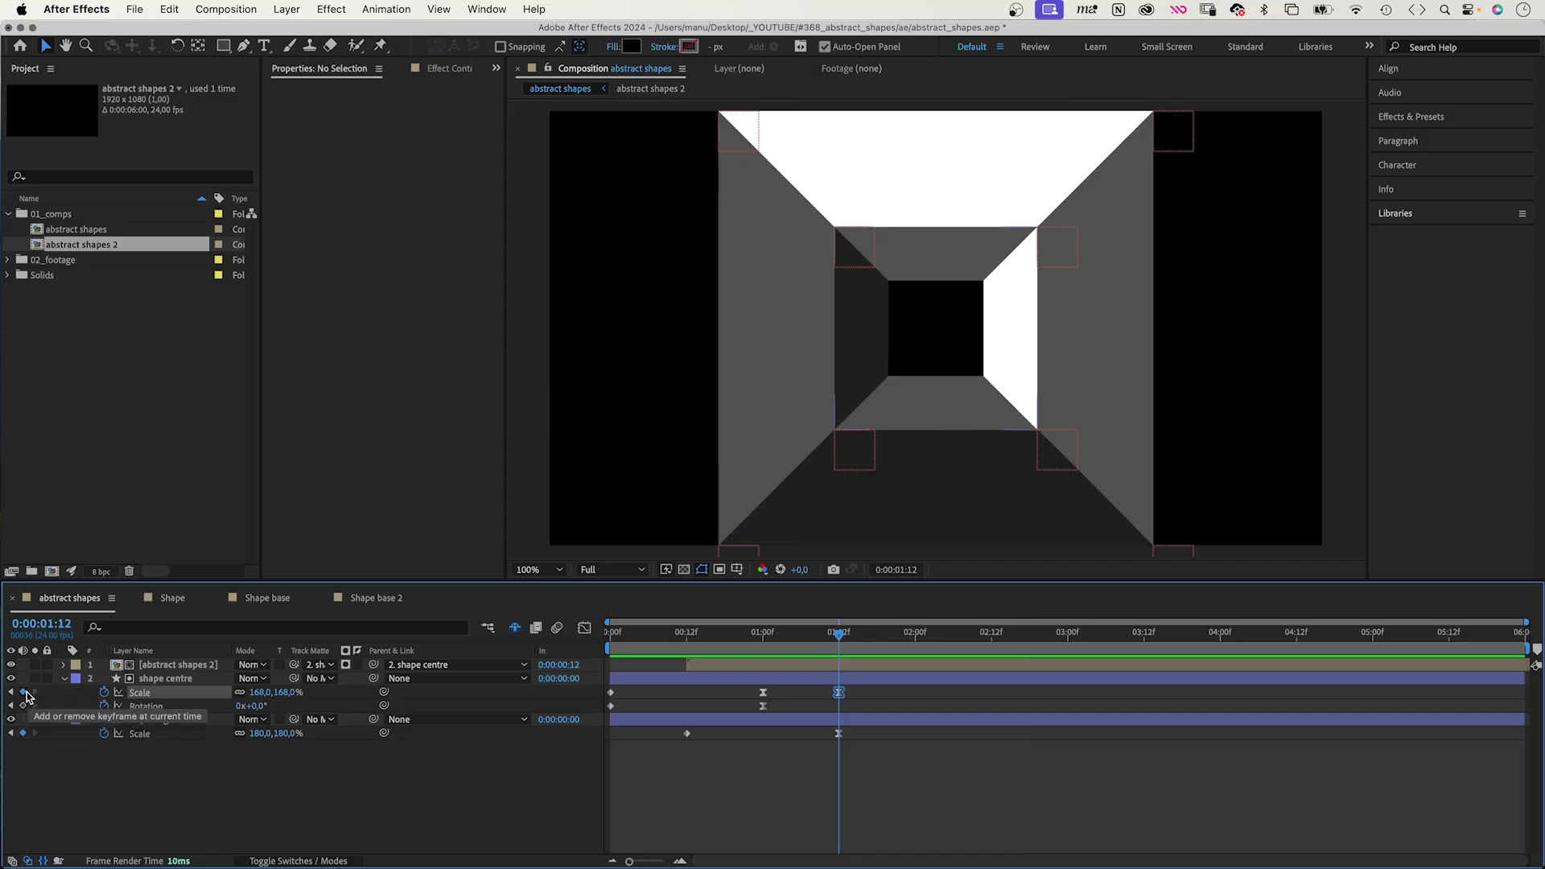
{"action": "key", "text": "shift+p"}
{"action": "left_click", "coordinate": [104, 692]}
{"action": "left_click", "coordinate": [104, 692]}
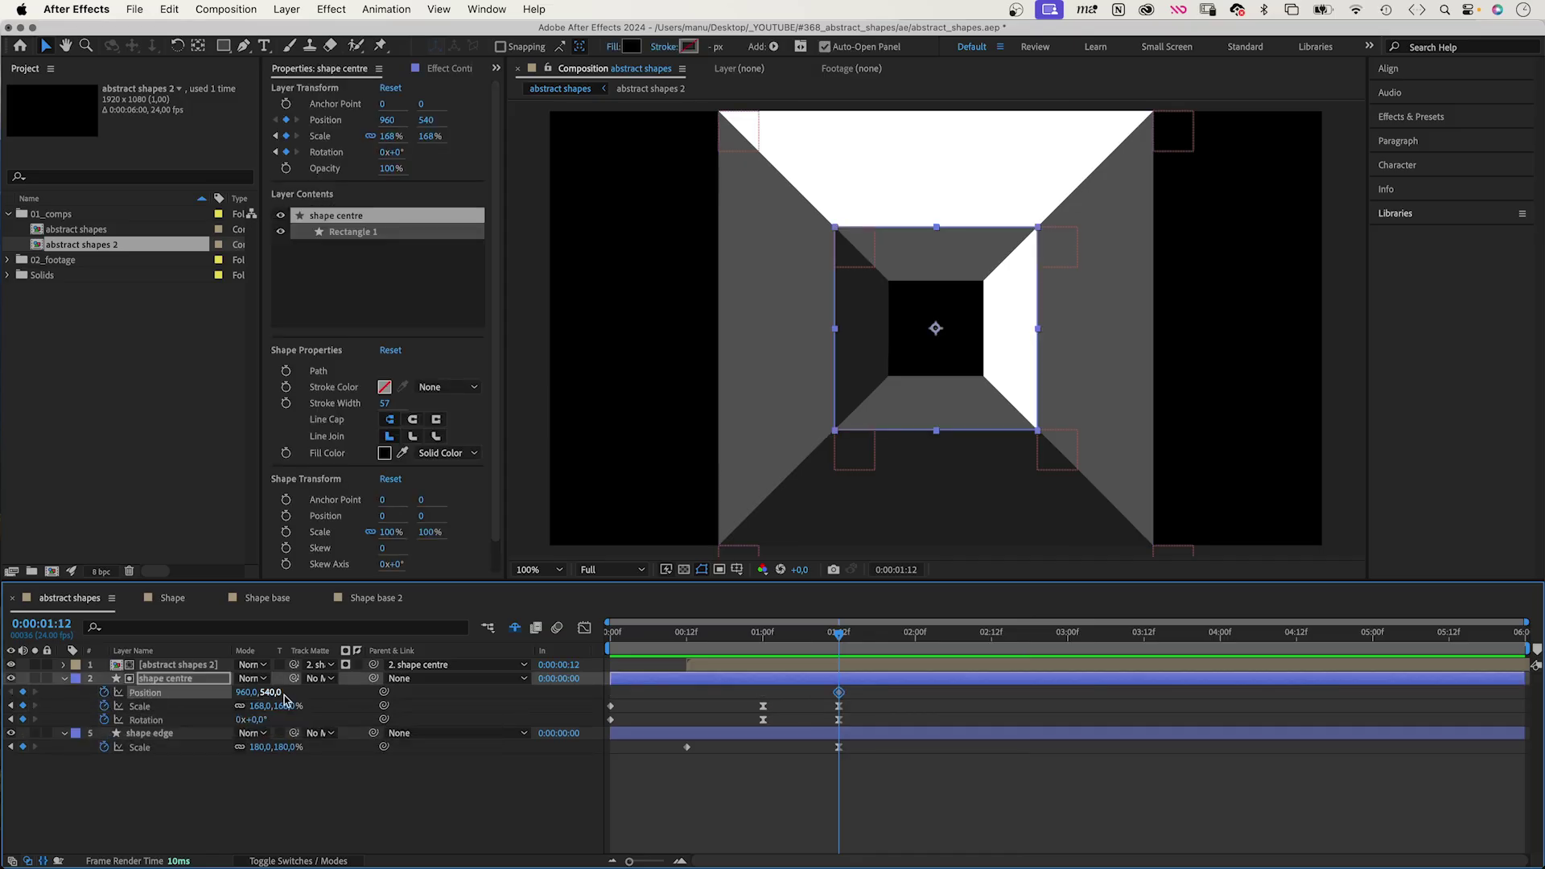
At 02:04, set shape centre to X 1920, −45° and 454%, and shape edge to 339%
{"action": "left_click_drag", "start_coordinate": [862, 636], "coordinate": [943, 636]}
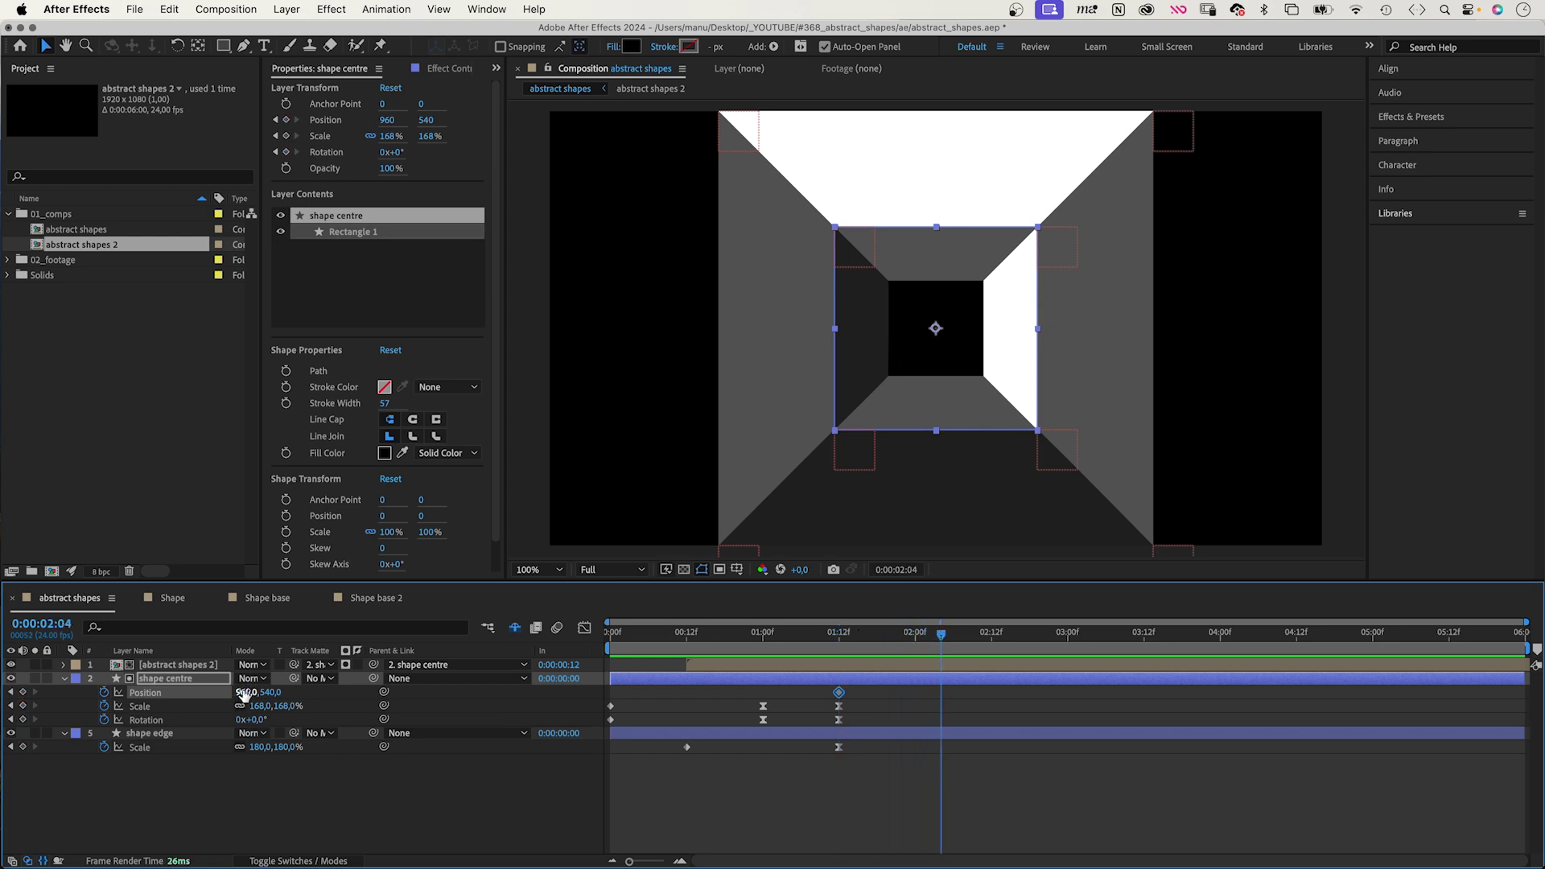
{"action": "left_click", "coordinate": [244, 691]}
{"action": "type", "text": "1920"}
{"action": "key", "text": "Return"}
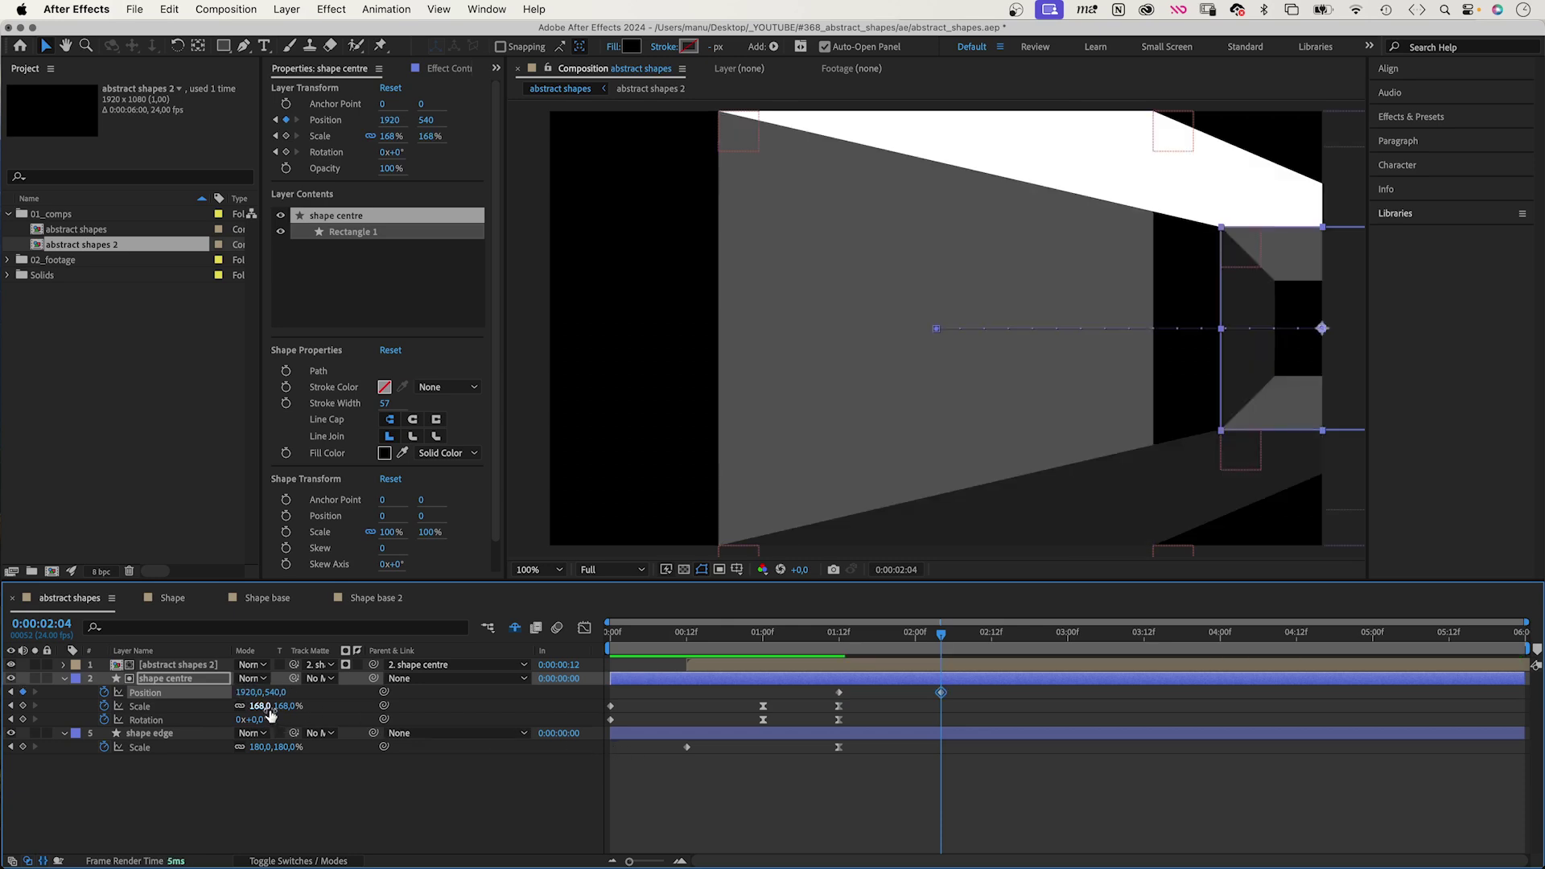
{"action": "left_click", "coordinate": [257, 720]}
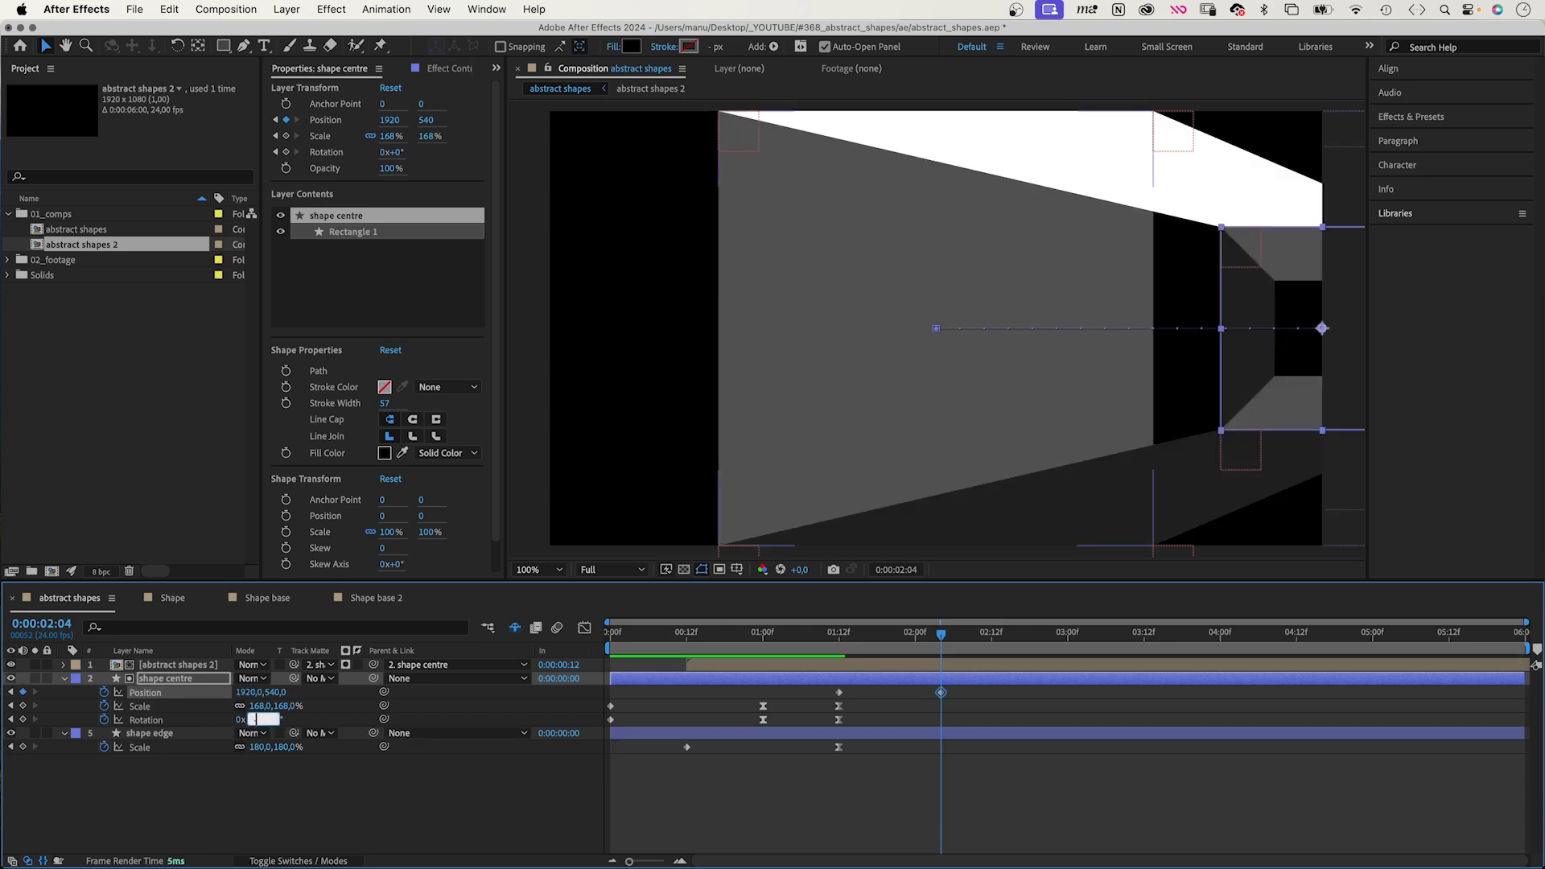
{"action": "type", "text": "-45"}
{"action": "key", "text": "Return"}
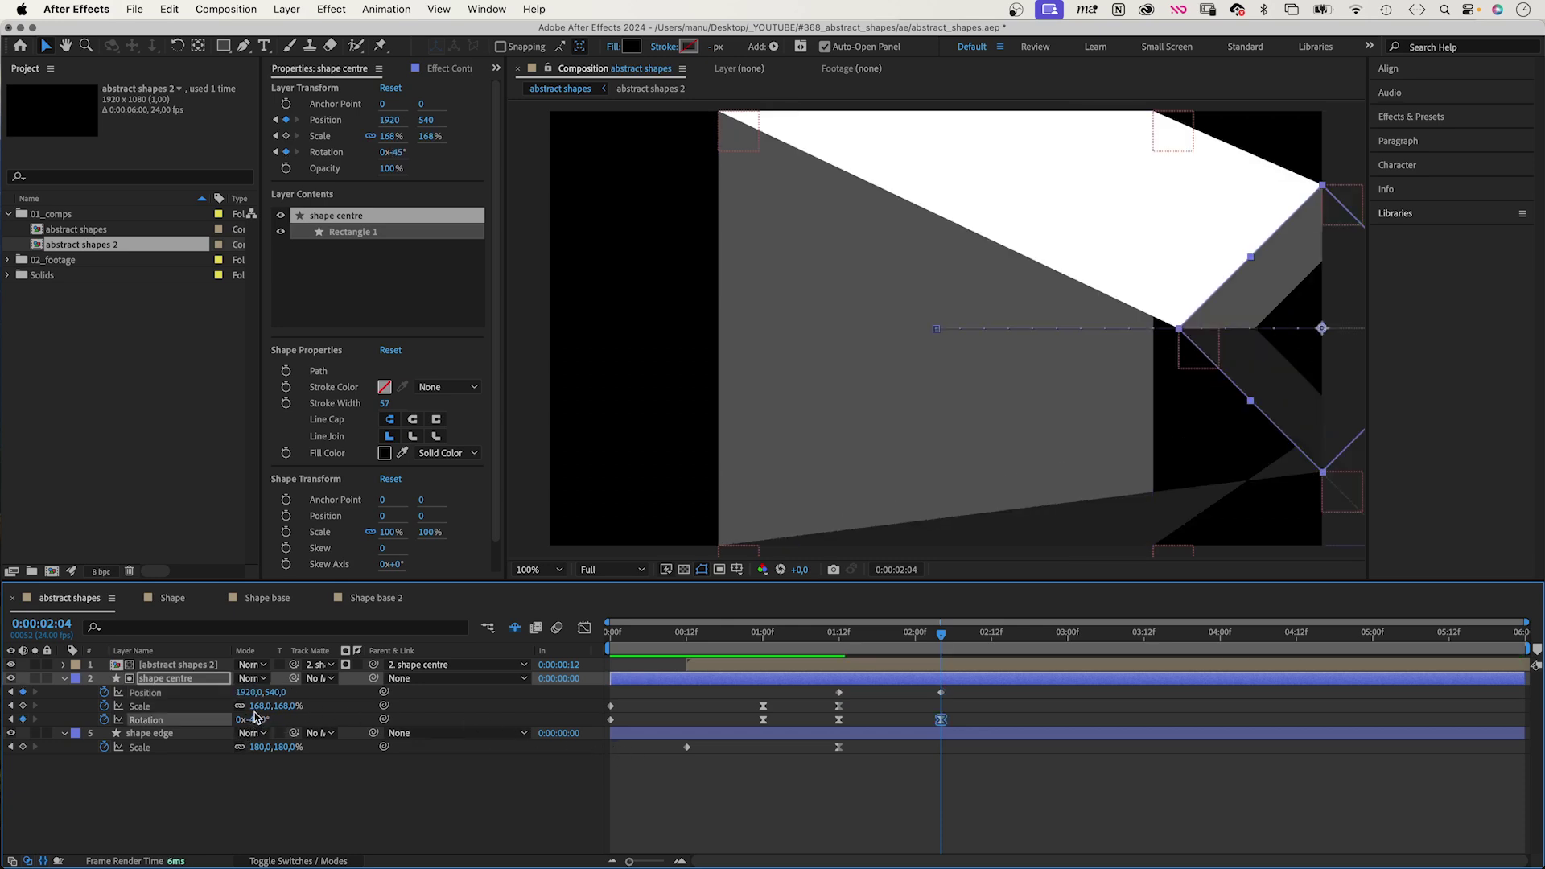
{"action": "left_click_drag", "start_coordinate": [259, 707], "coordinate": [437, 664]}
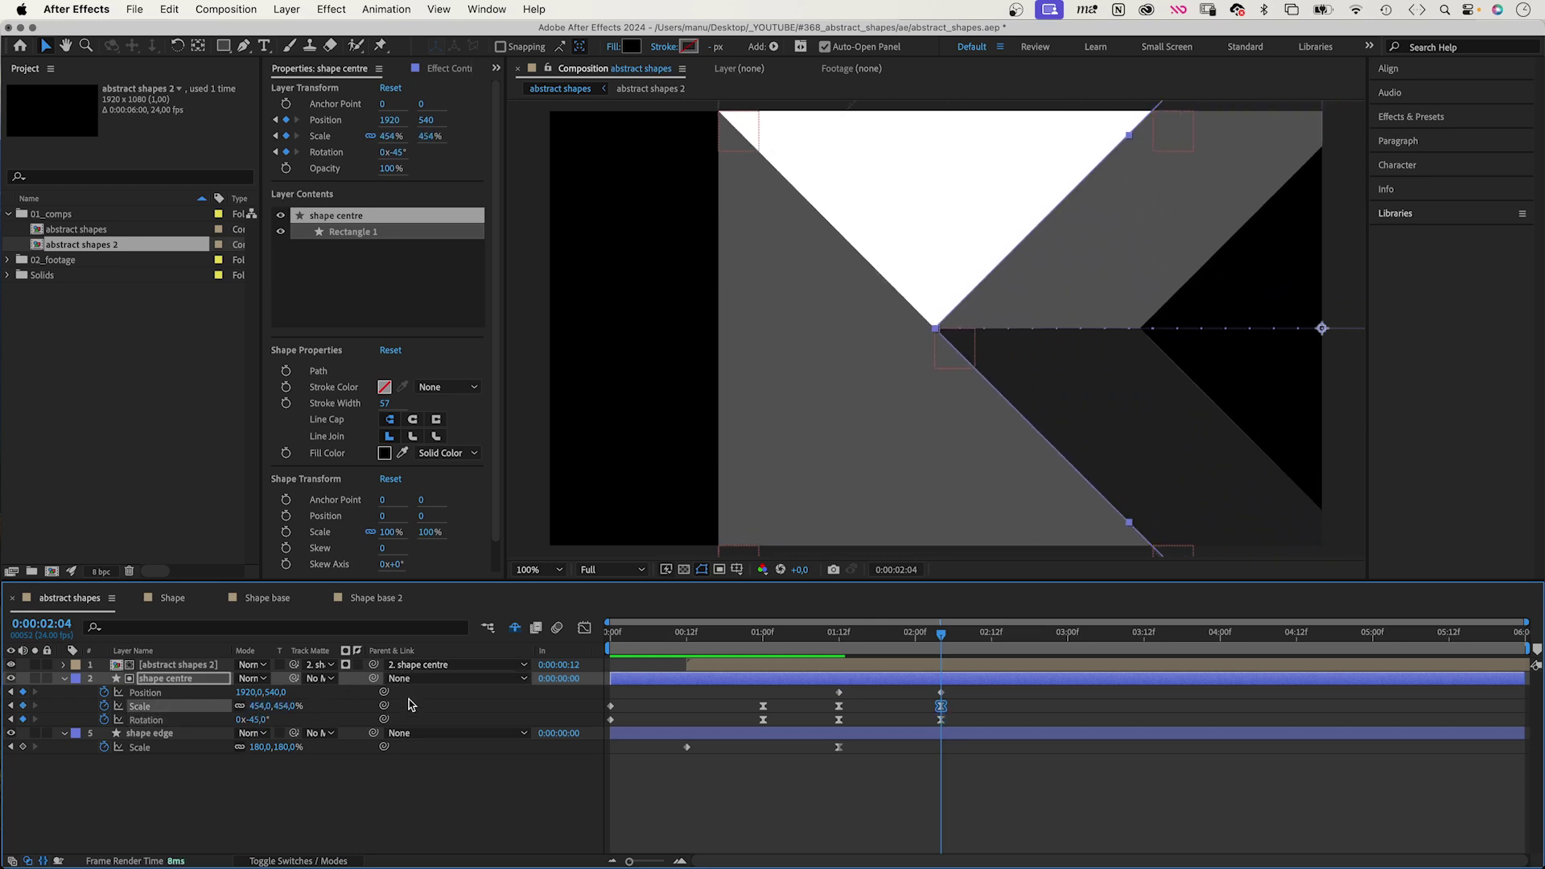
{"action": "left_click_drag", "start_coordinate": [256, 747], "coordinate": [409, 733]}
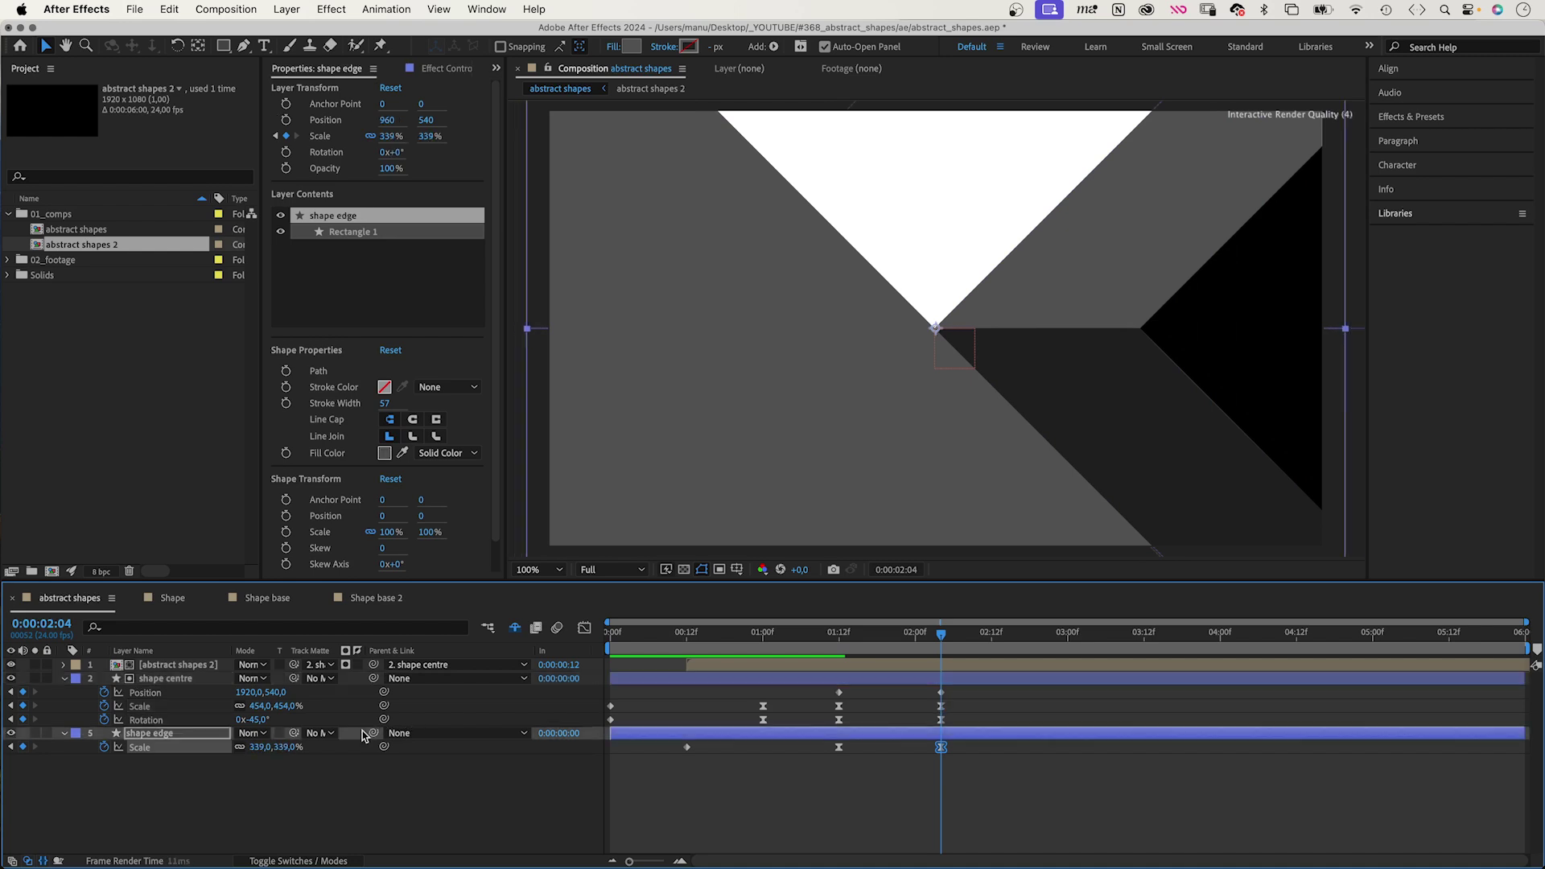
{"action": "left_click_drag", "start_coordinate": [976, 694], "coordinate": [814, 761]}
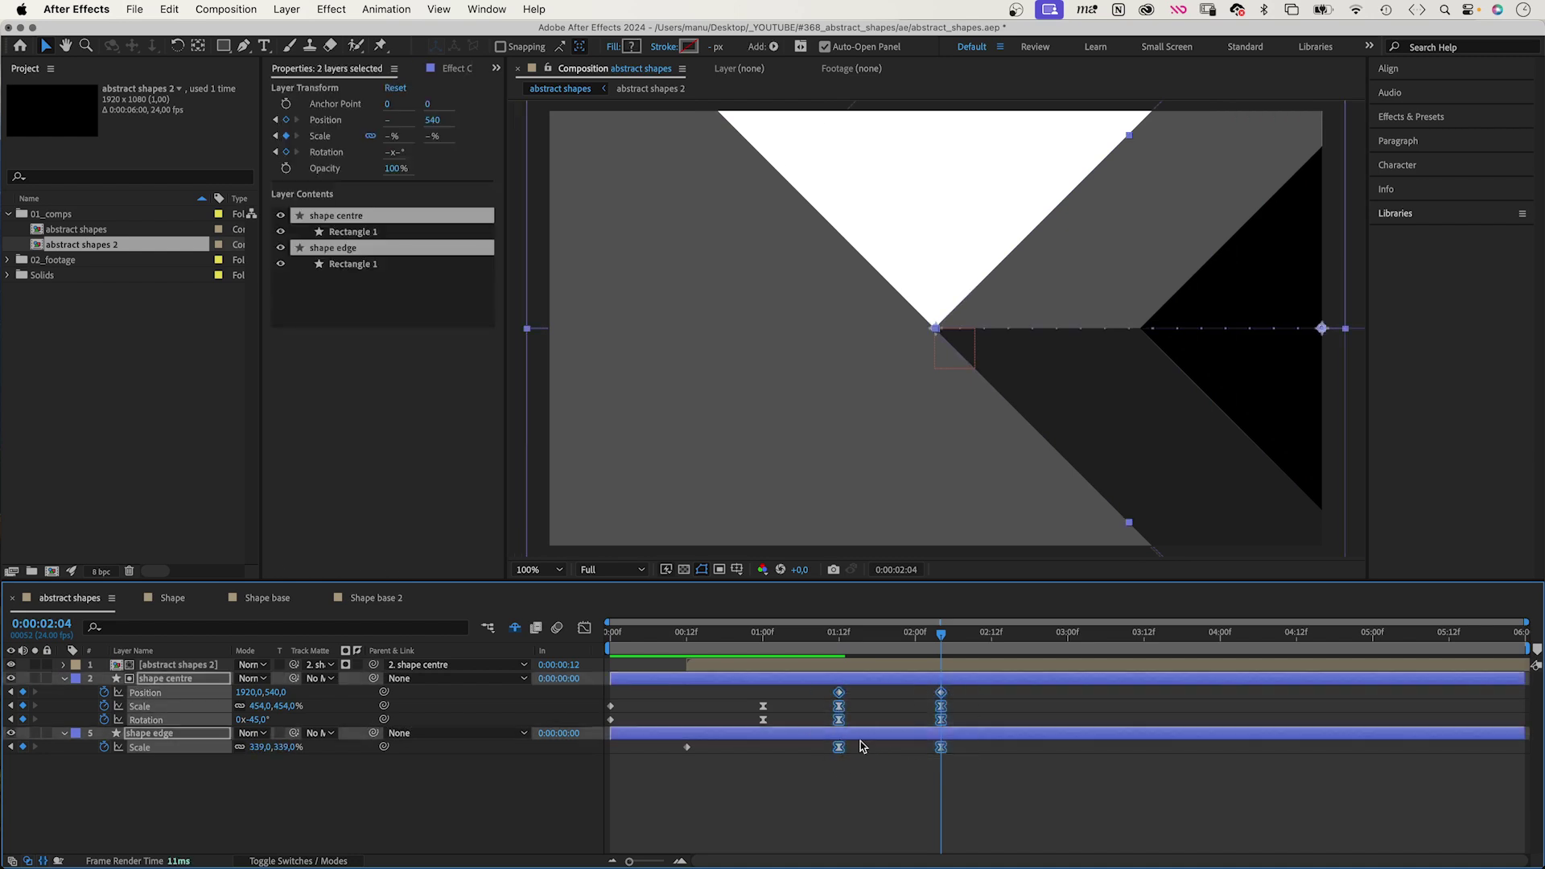
Easy Ease the 01:12 and 02:04 keyframes, sharpen the curve's peak, and preview
{"action": "left_click", "coordinate": [585, 630]}
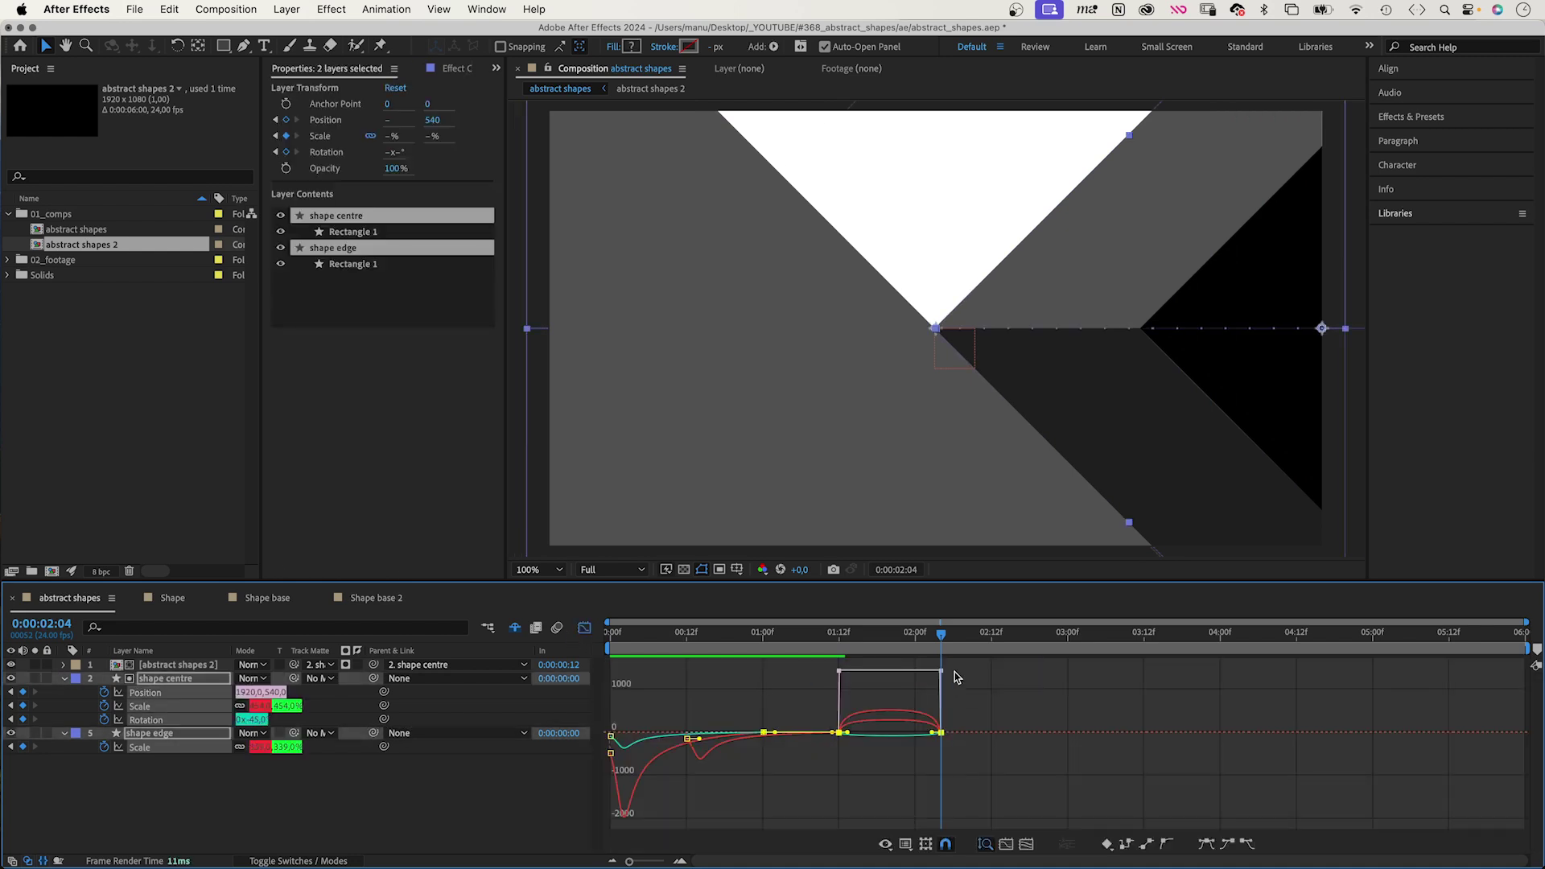
{"action": "left_click_drag", "start_coordinate": [982, 661], "coordinate": [813, 762]}
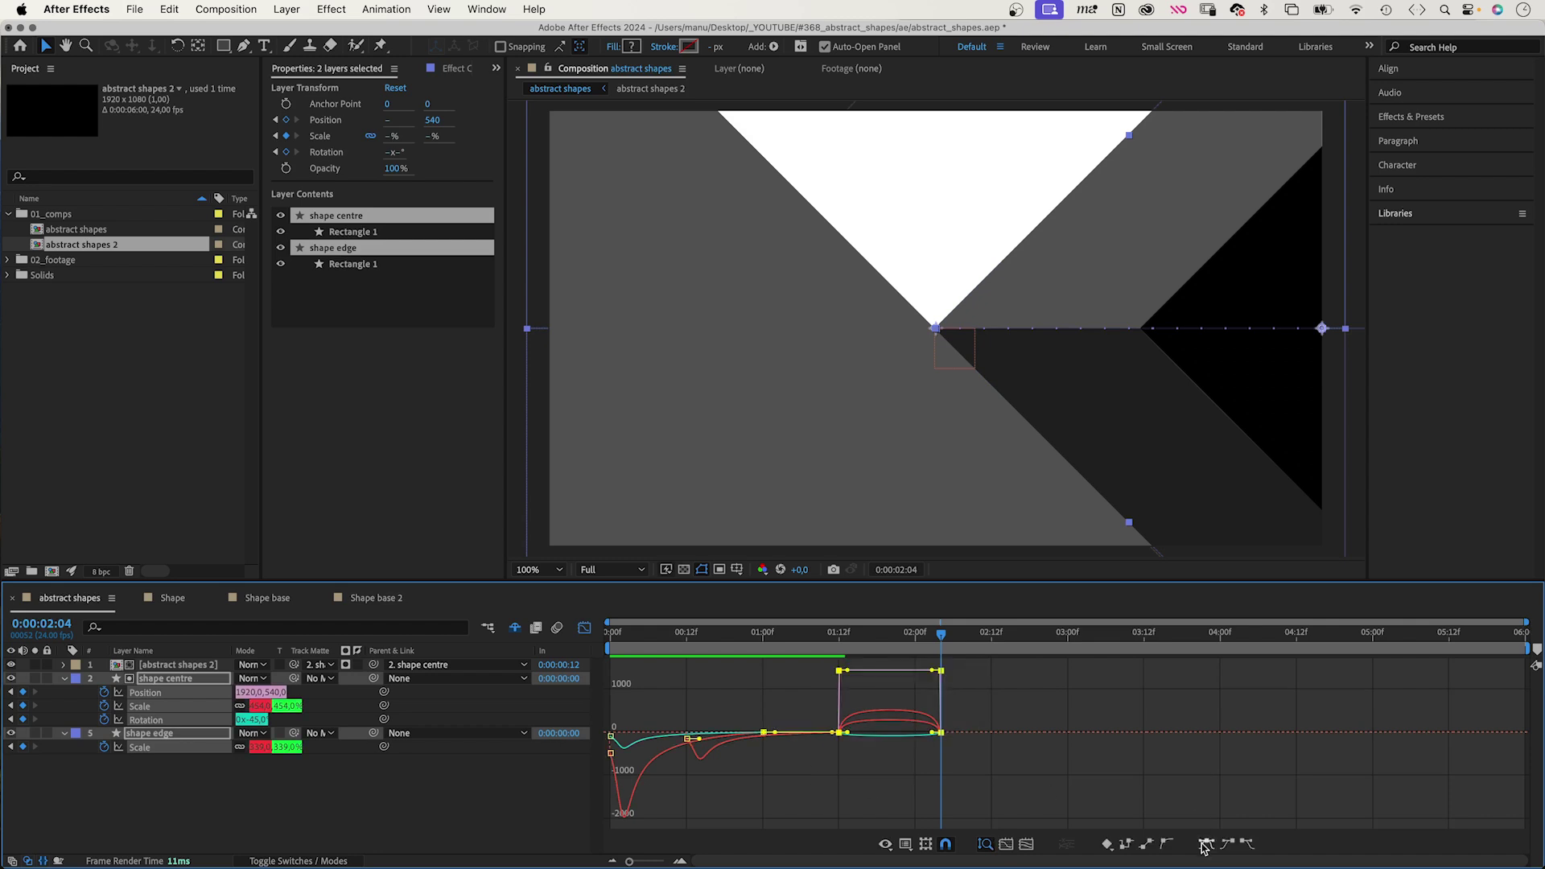
{"action": "left_click", "coordinate": [1204, 847]}
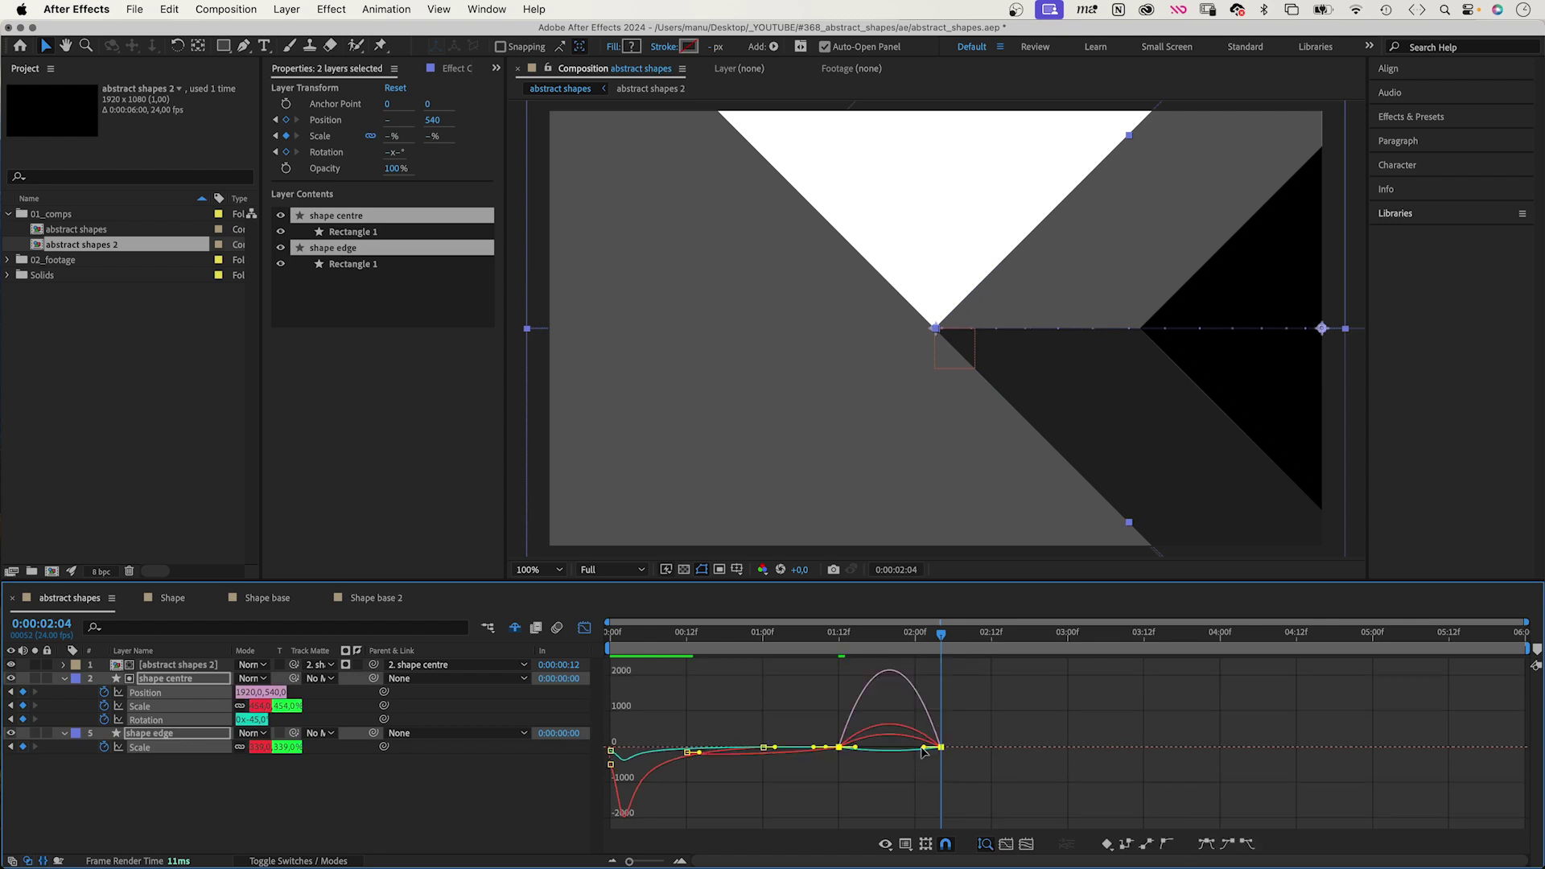
{"action": "left_click_drag", "start_coordinate": [921, 752], "coordinate": [865, 759]}
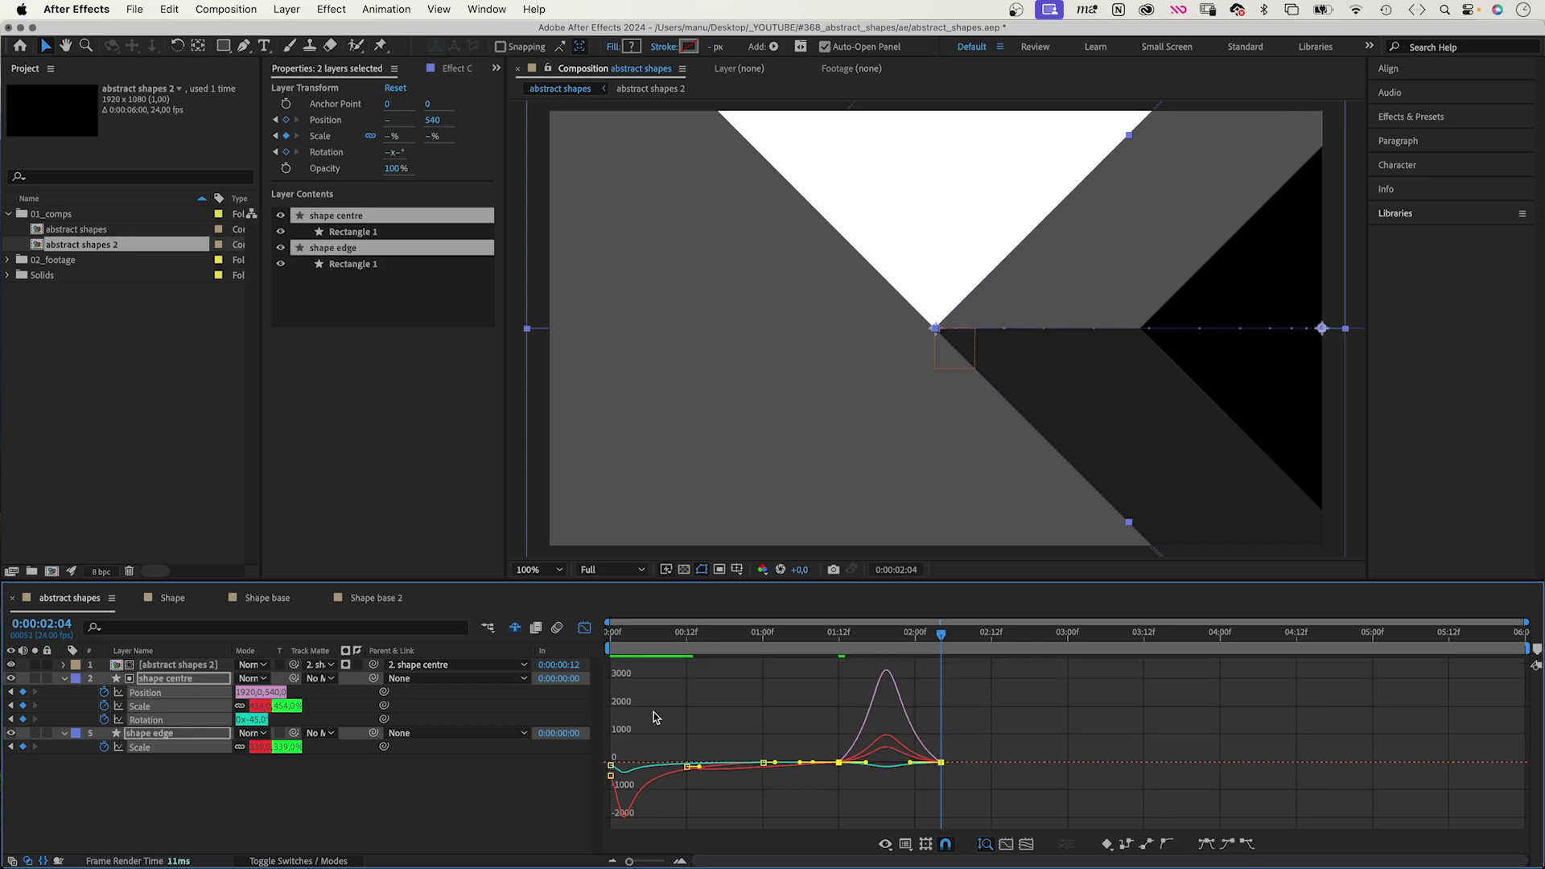
{"action": "left_click", "coordinate": [585, 629]}
{"action": "key", "text": "Home"}
{"action": "key", "text": "space"}
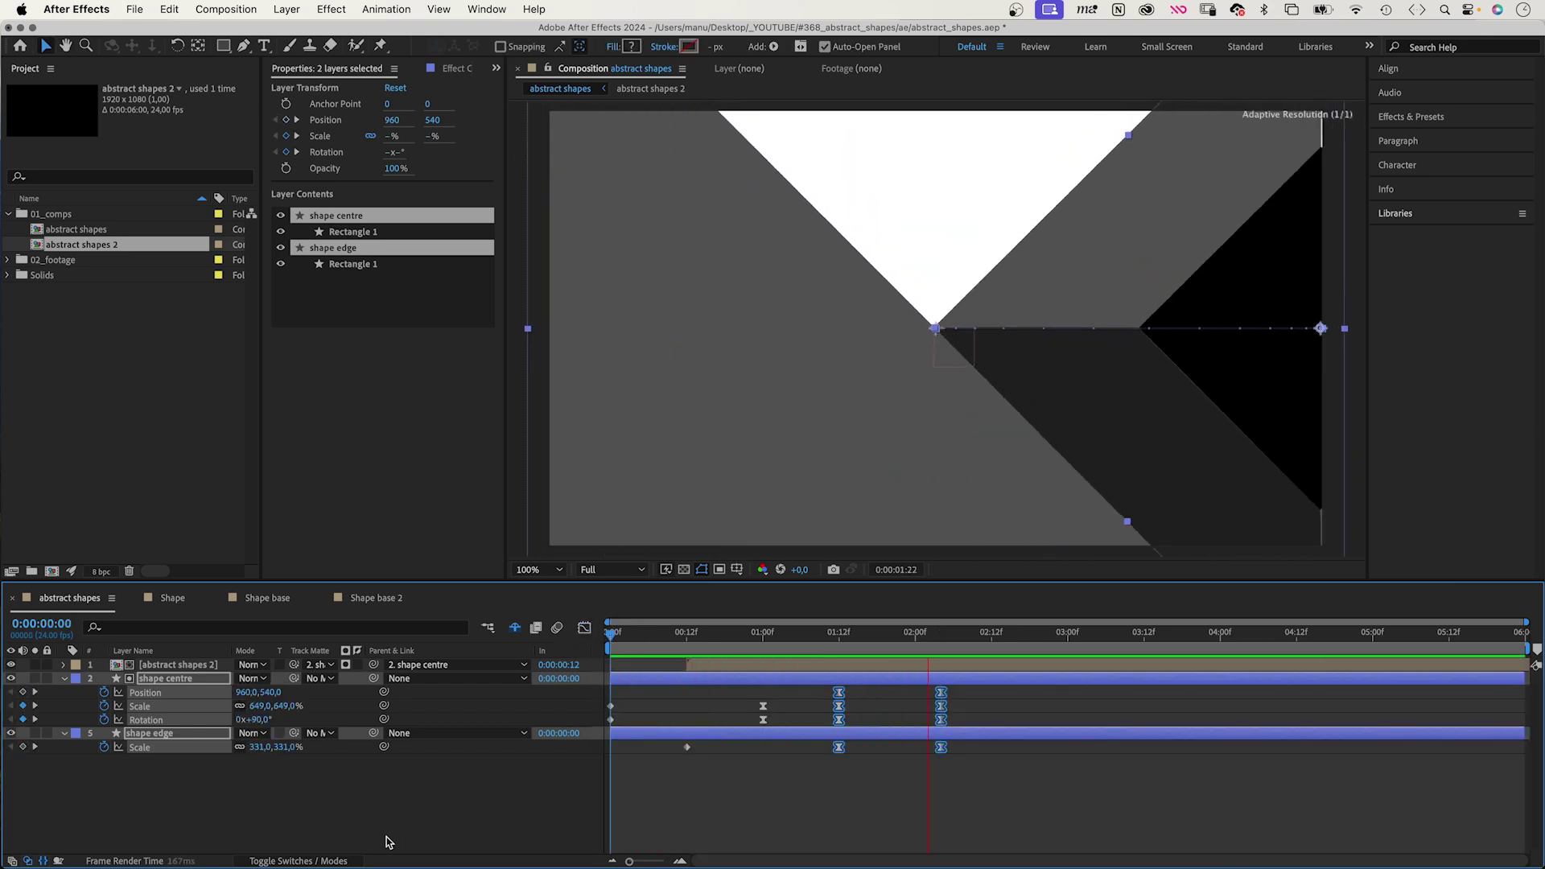
Add keyframes holding the current values on all properties at 02:09
{"action": "left_click", "coordinate": [943, 638]}
{"action": "left_click_drag", "start_coordinate": [942, 637], "coordinate": [974, 636]}
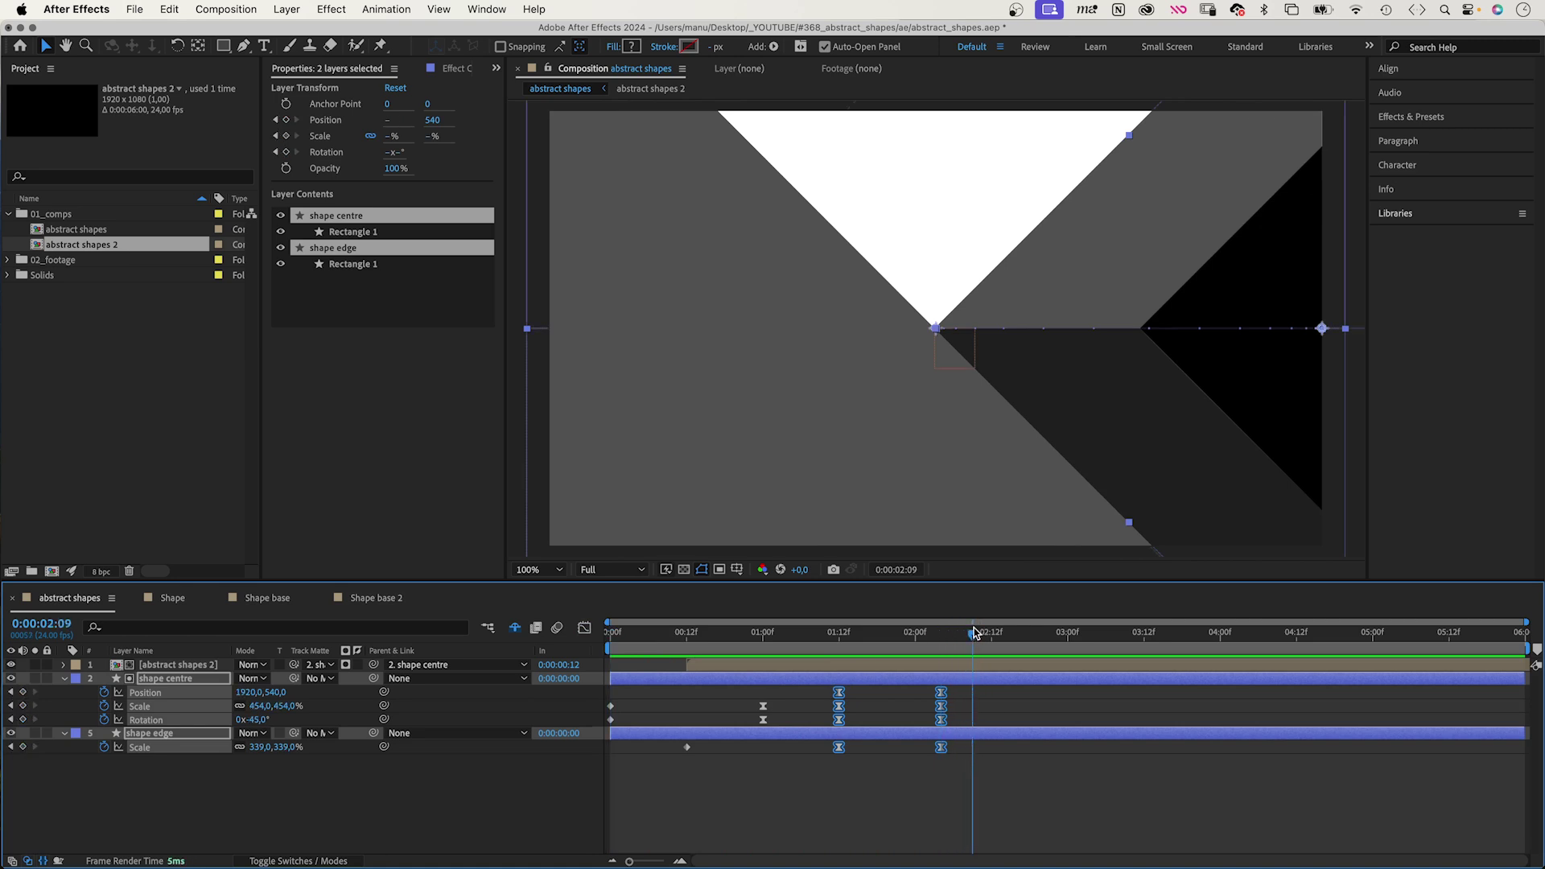
{"action": "left_click", "coordinate": [23, 694]}
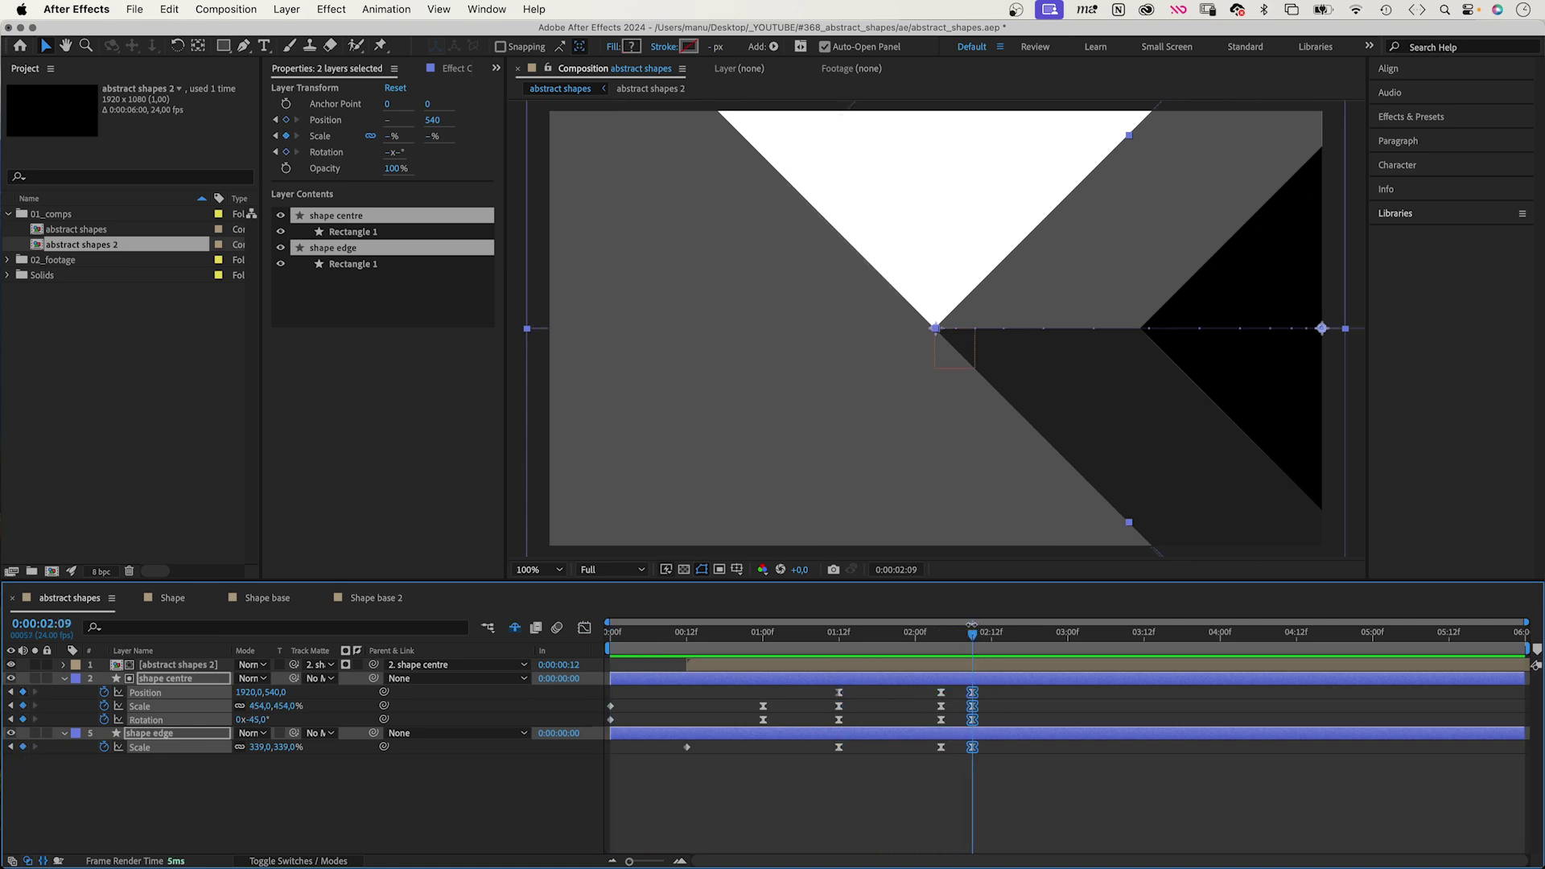
At 03:05, move shape centre to X 0, keyframe scale and rotation, and shrink shape edge to 0%
{"action": "left_click_drag", "start_coordinate": [973, 634], "coordinate": [1097, 647]}
{"action": "key", "text": "F2"}
{"action": "left_click", "coordinate": [245, 693]}
{"action": "type", "text": "0"}
{"action": "key", "text": "Return"}
{"action": "left_click", "coordinate": [21, 706]}
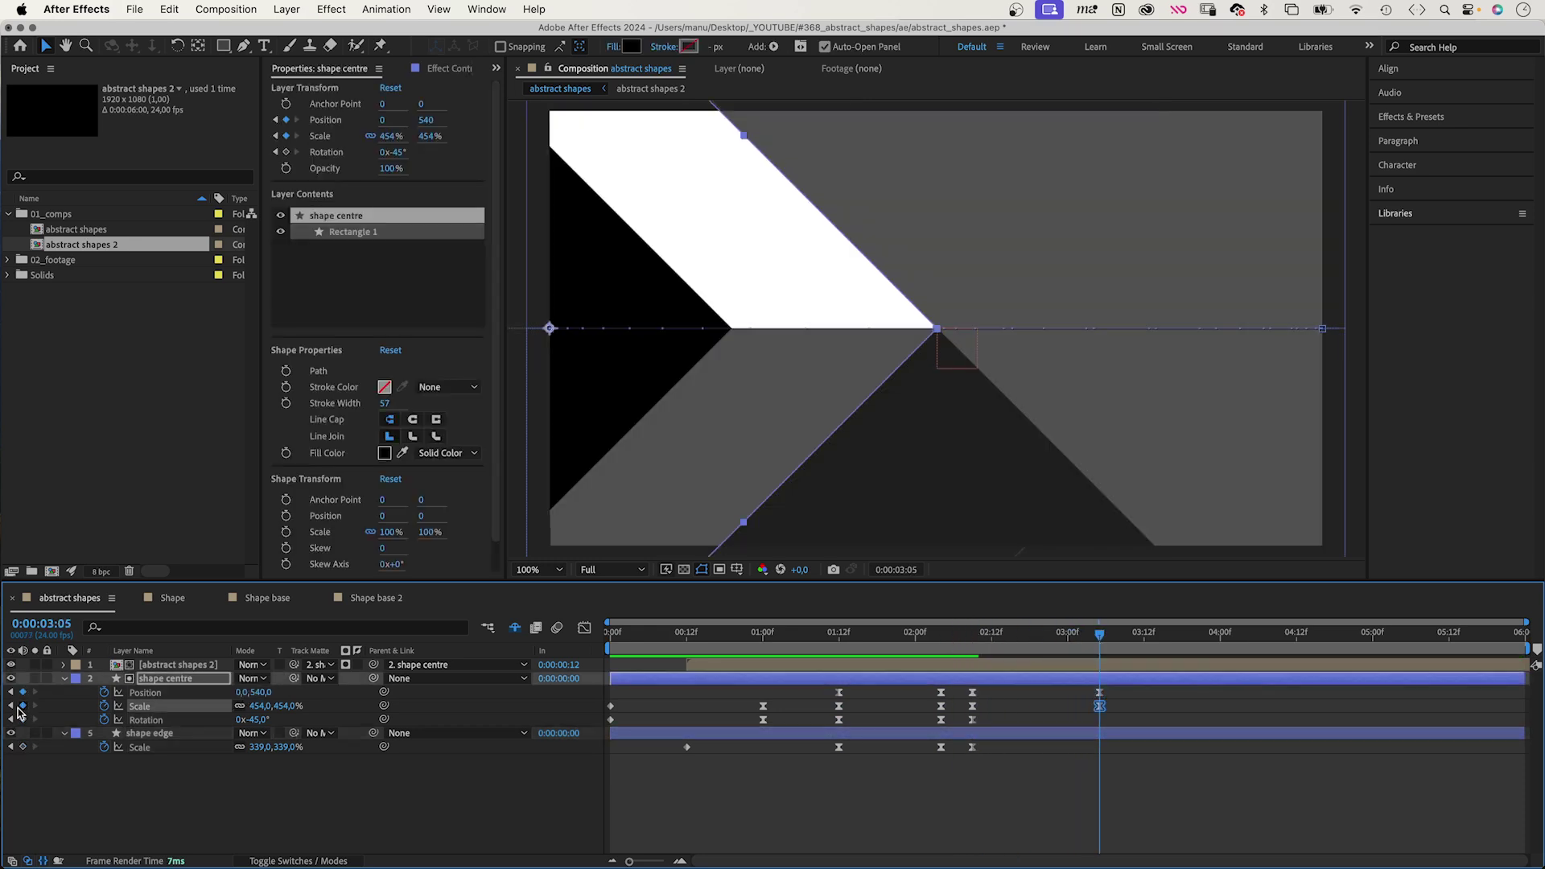
{"action": "left_click", "coordinate": [22, 720]}
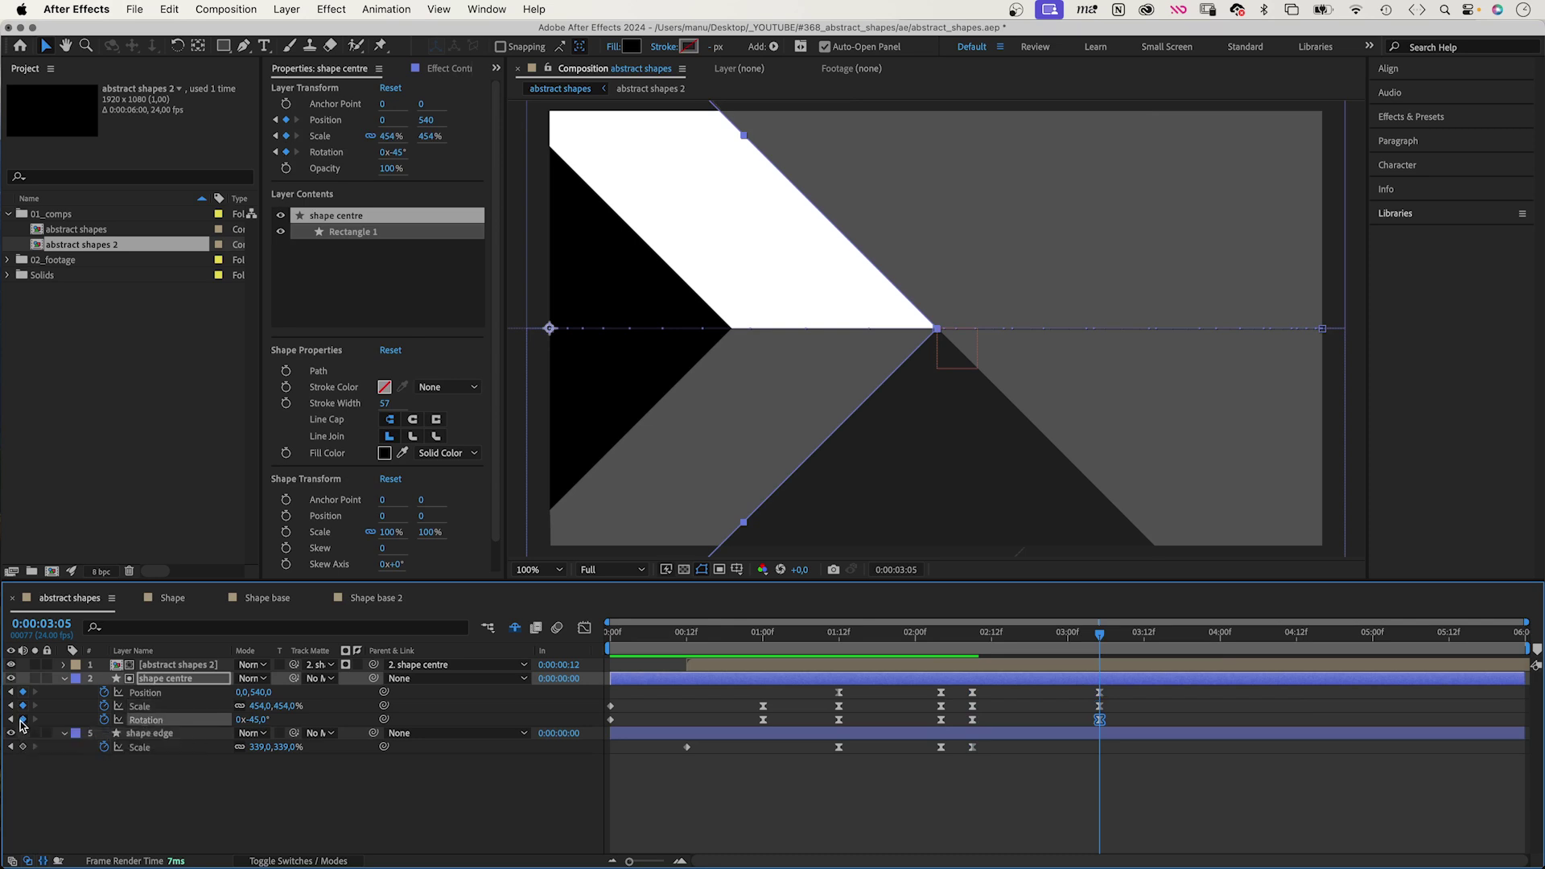
{"action": "left_click", "coordinate": [257, 747]}
{"action": "type", "text": "0"}
{"action": "key", "text": "Return"}
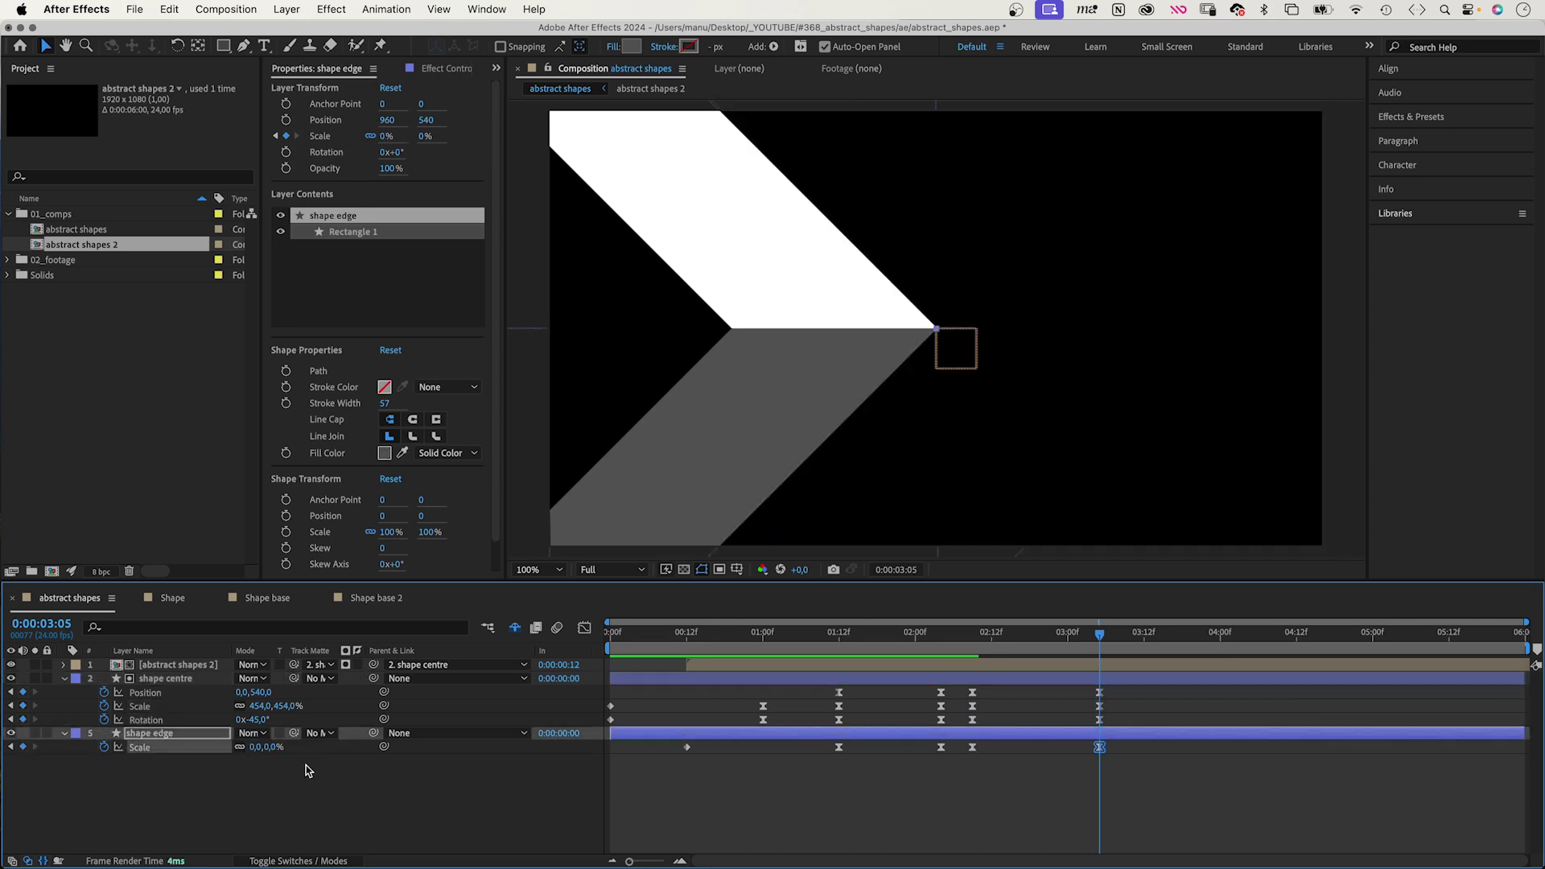
Easy Ease the 02:09–03:05 keyframes in the Graph Editor and reshape the final handle
{"action": "left_click_drag", "start_coordinate": [1118, 695], "coordinate": [966, 776]}
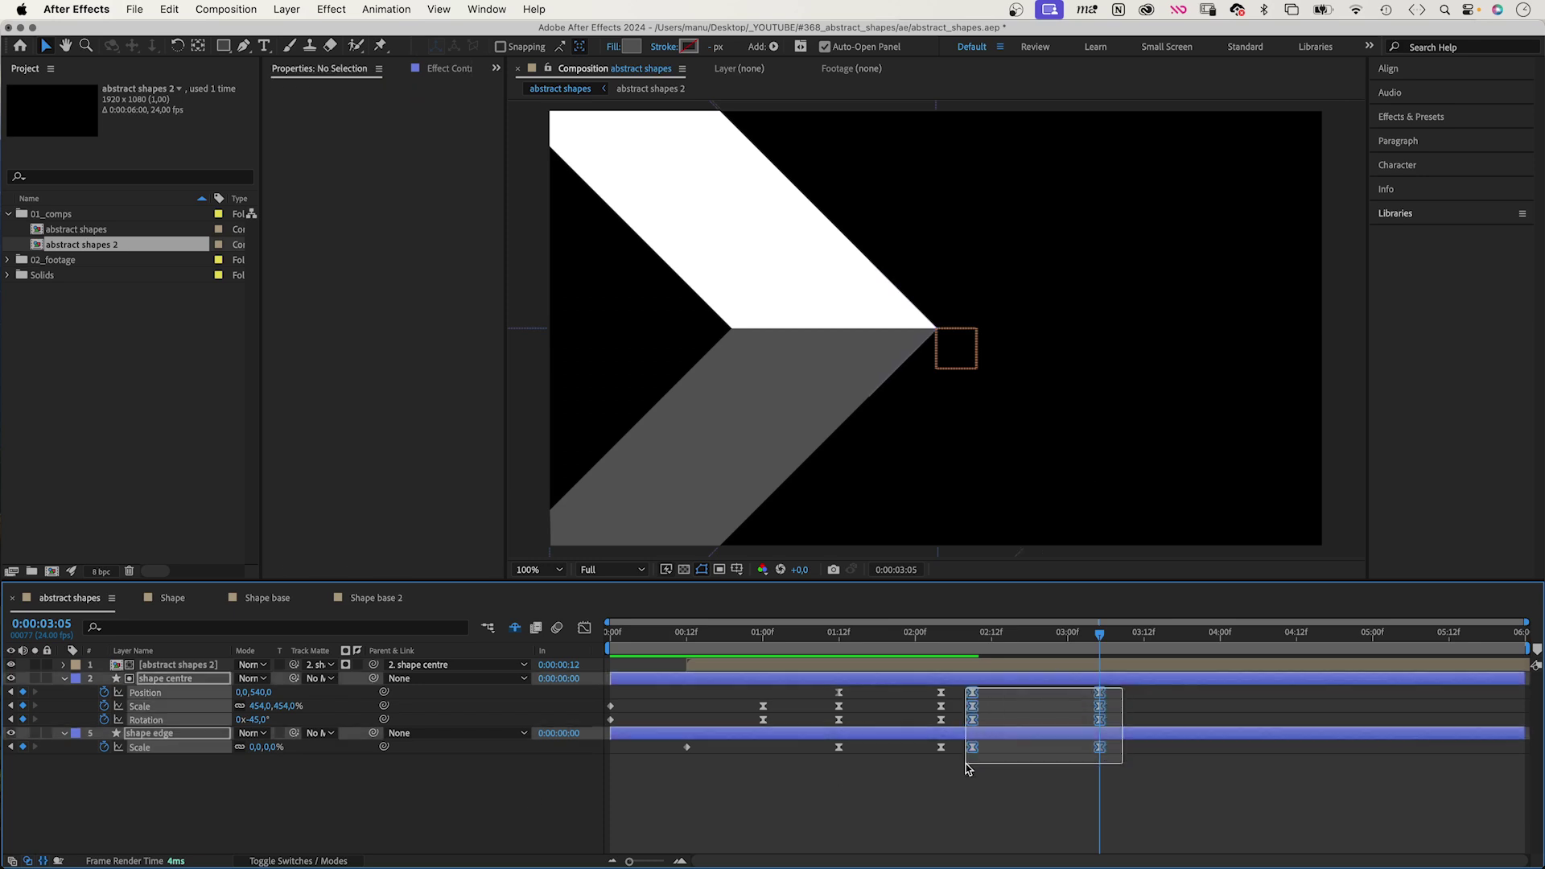
{"action": "left_click", "coordinate": [585, 628]}
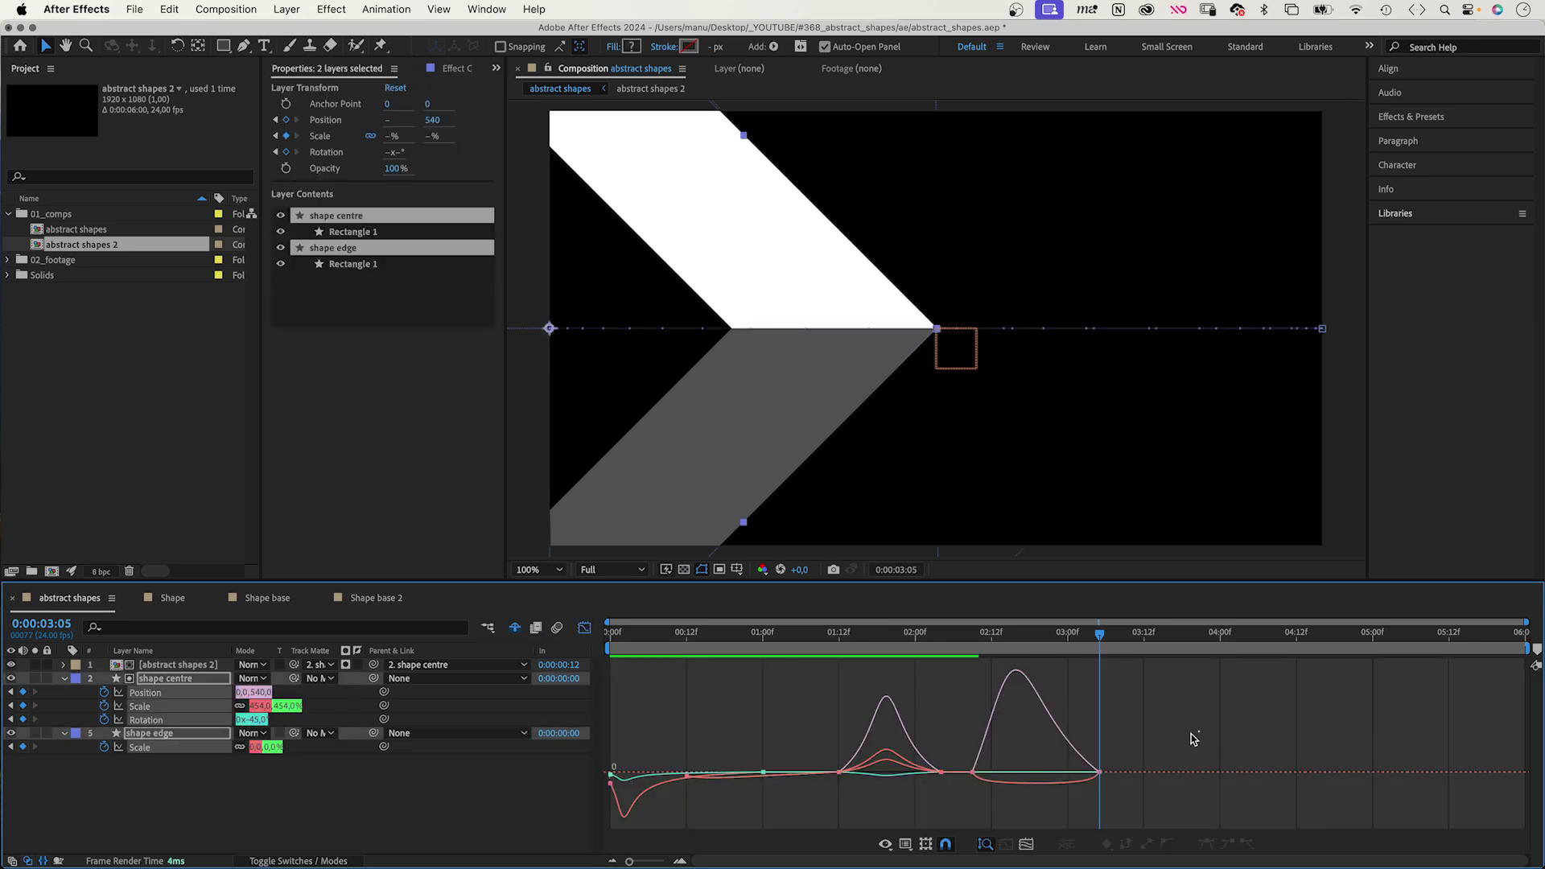
{"action": "left_click_drag", "start_coordinate": [1200, 732], "coordinate": [965, 816]}
{"action": "left_click", "coordinate": [1206, 845]}
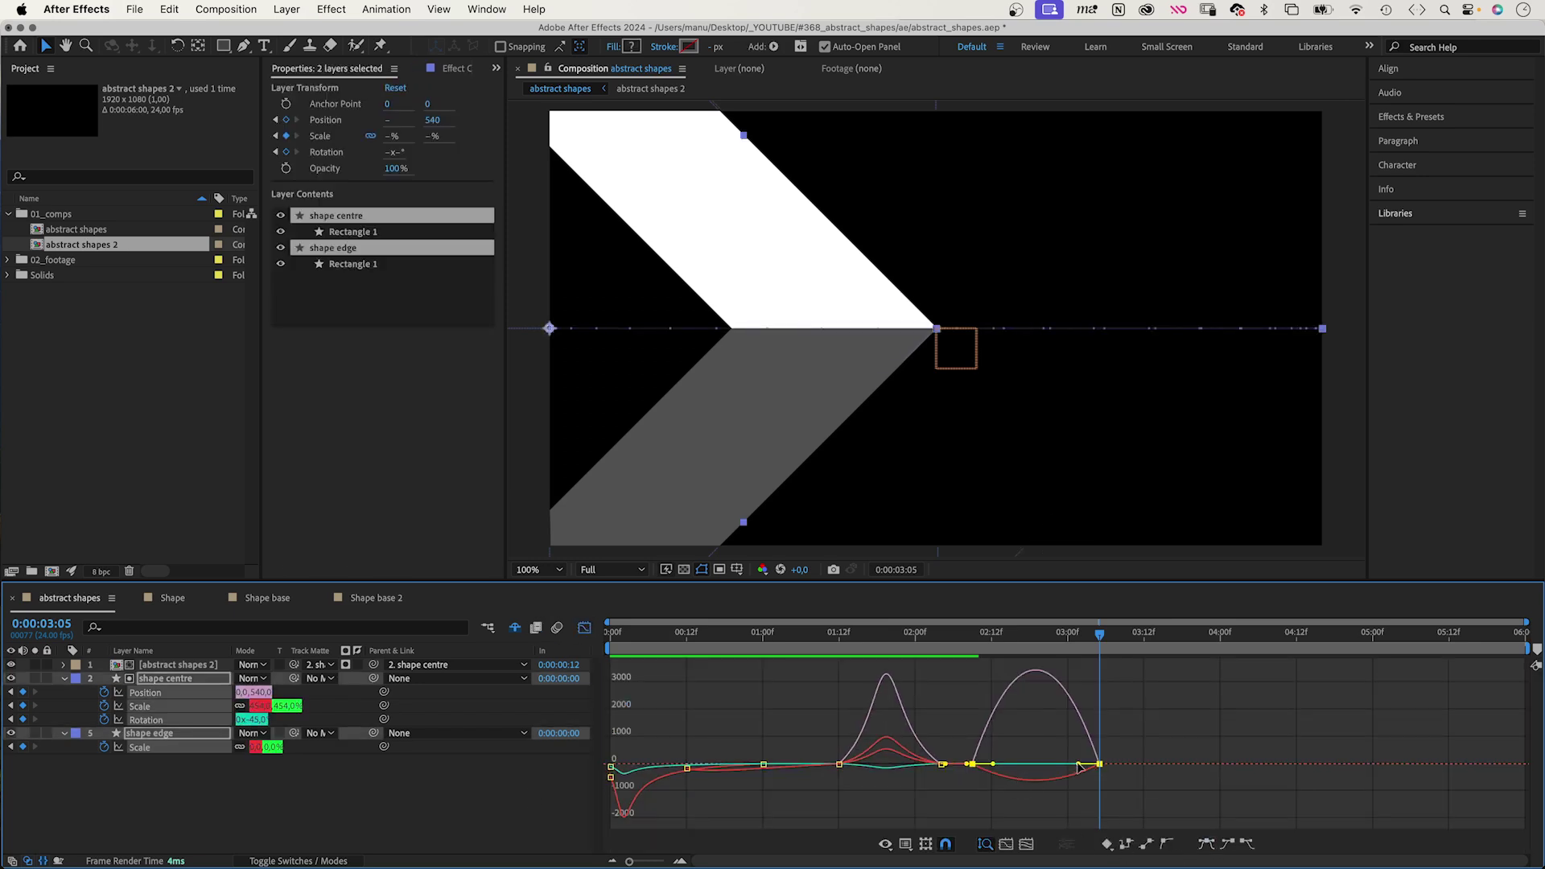
{"action": "left_click_drag", "start_coordinate": [1078, 768], "coordinate": [1014, 772]}
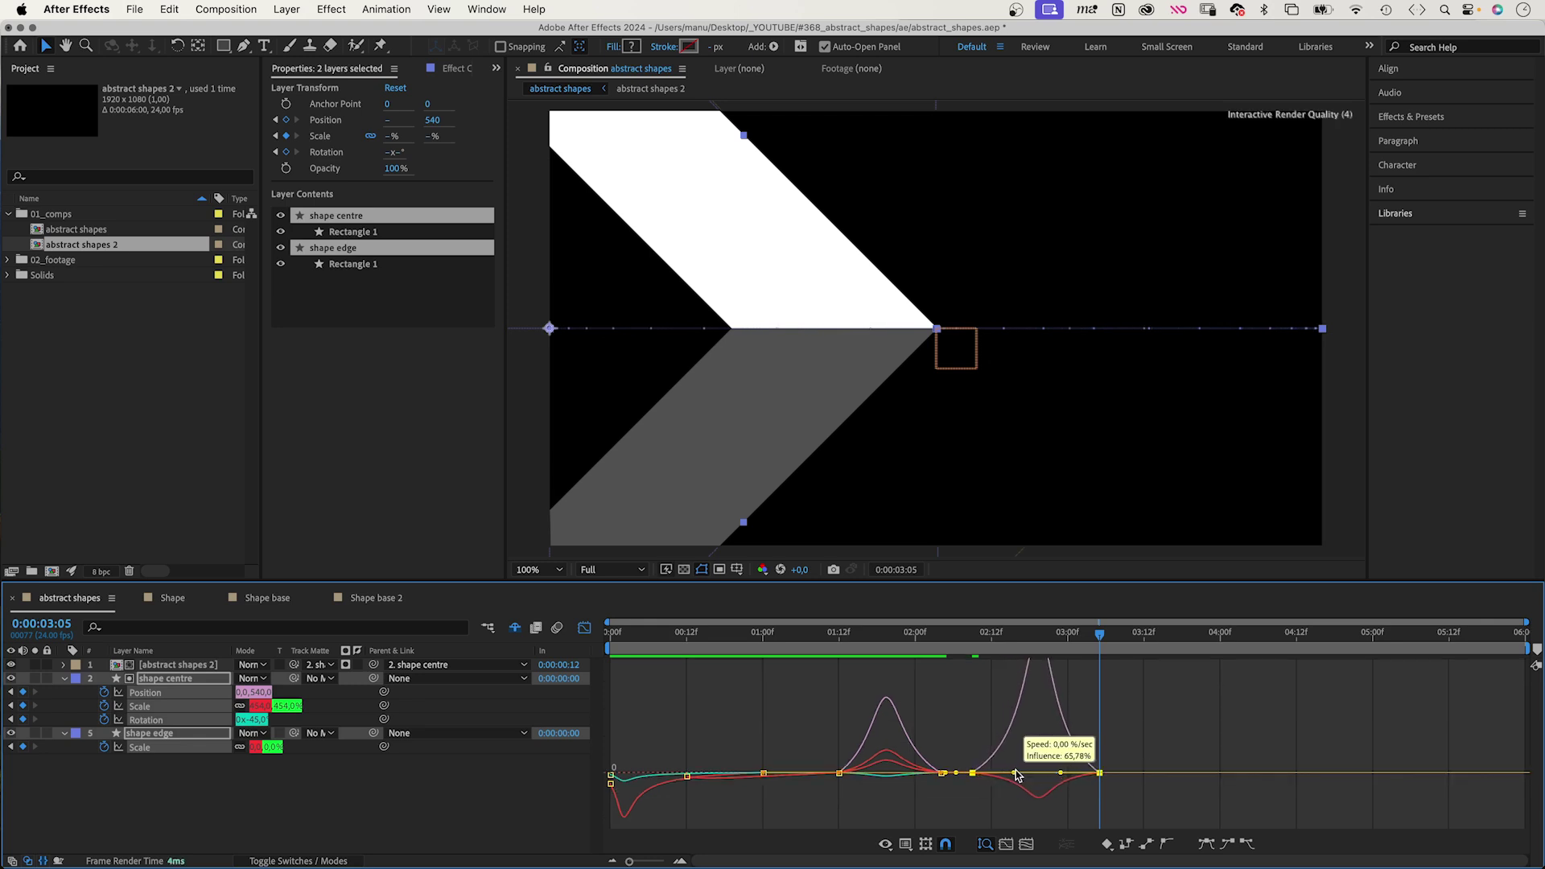
Return to the keyframe view and preview the animation from an earlier frame
{"action": "left_click", "coordinate": [584, 630]}
{"action": "left_click", "coordinate": [943, 640]}
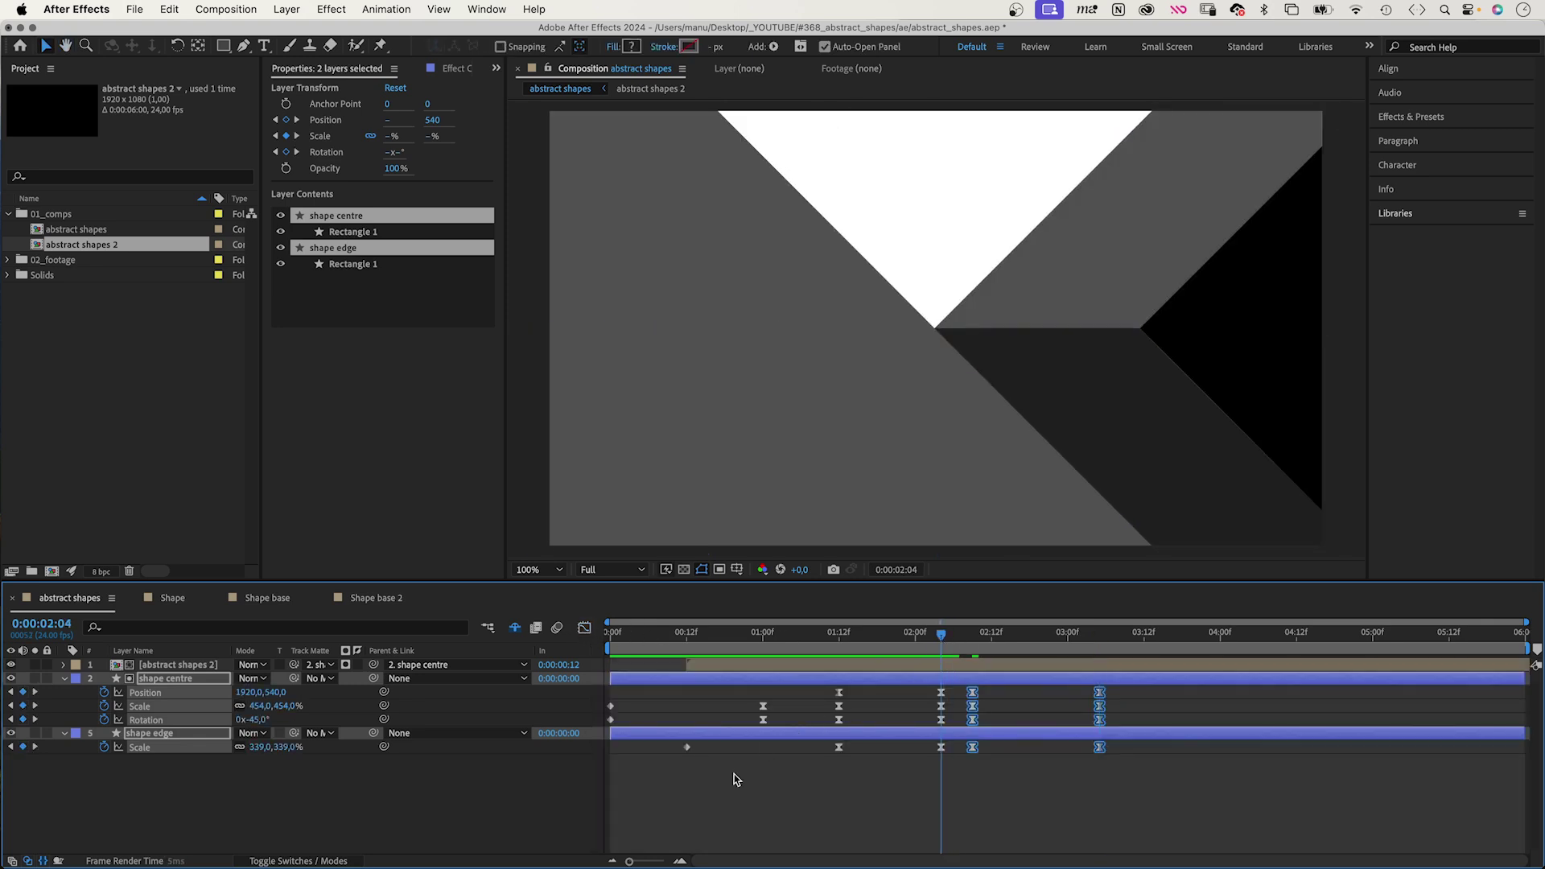
{"action": "key", "text": "space"}
At 03:10, add keyframes for the animated properties and start keyframing the edge shape's Rotation
{"action": "left_click_drag", "start_coordinate": [1119, 637], "coordinate": [1132, 638]}
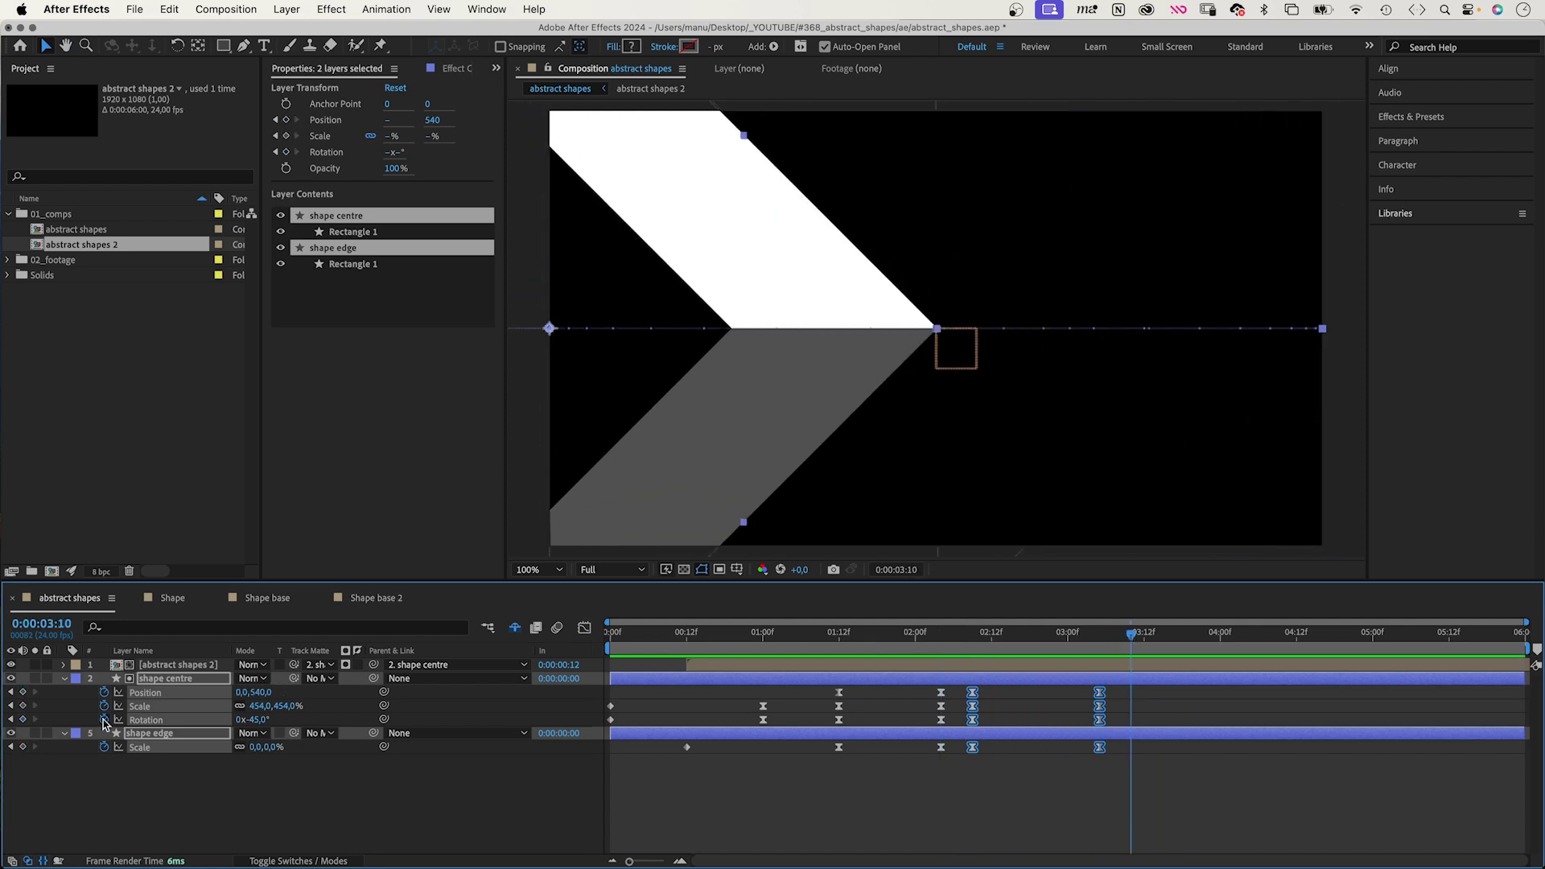
{"action": "left_click", "coordinate": [22, 692]}
{"action": "left_click", "coordinate": [21, 747]}
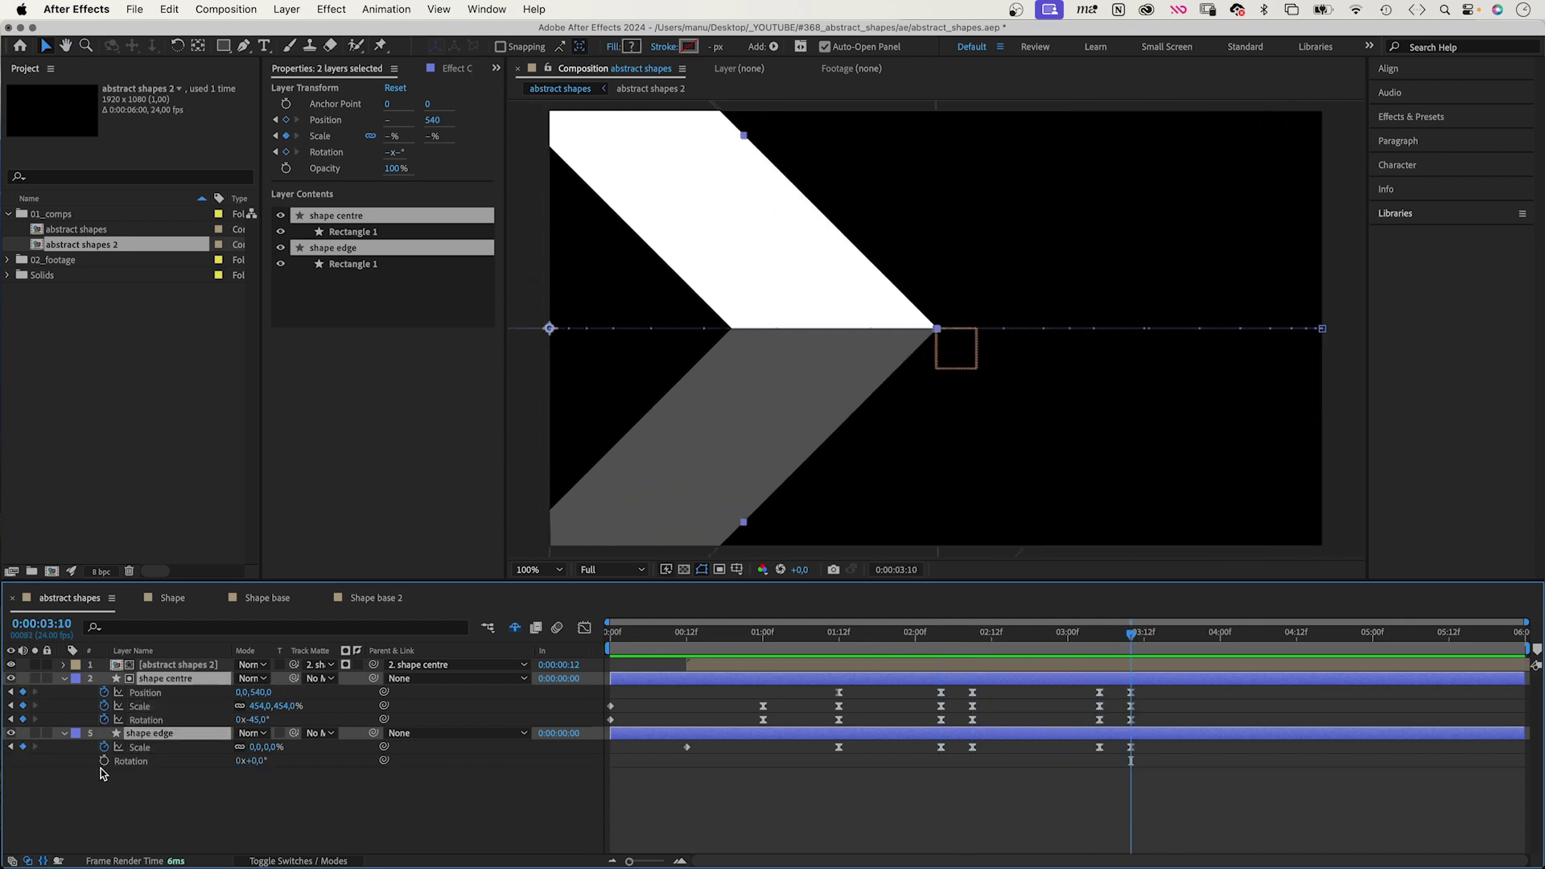
{"action": "left_click", "coordinate": [125, 808]}
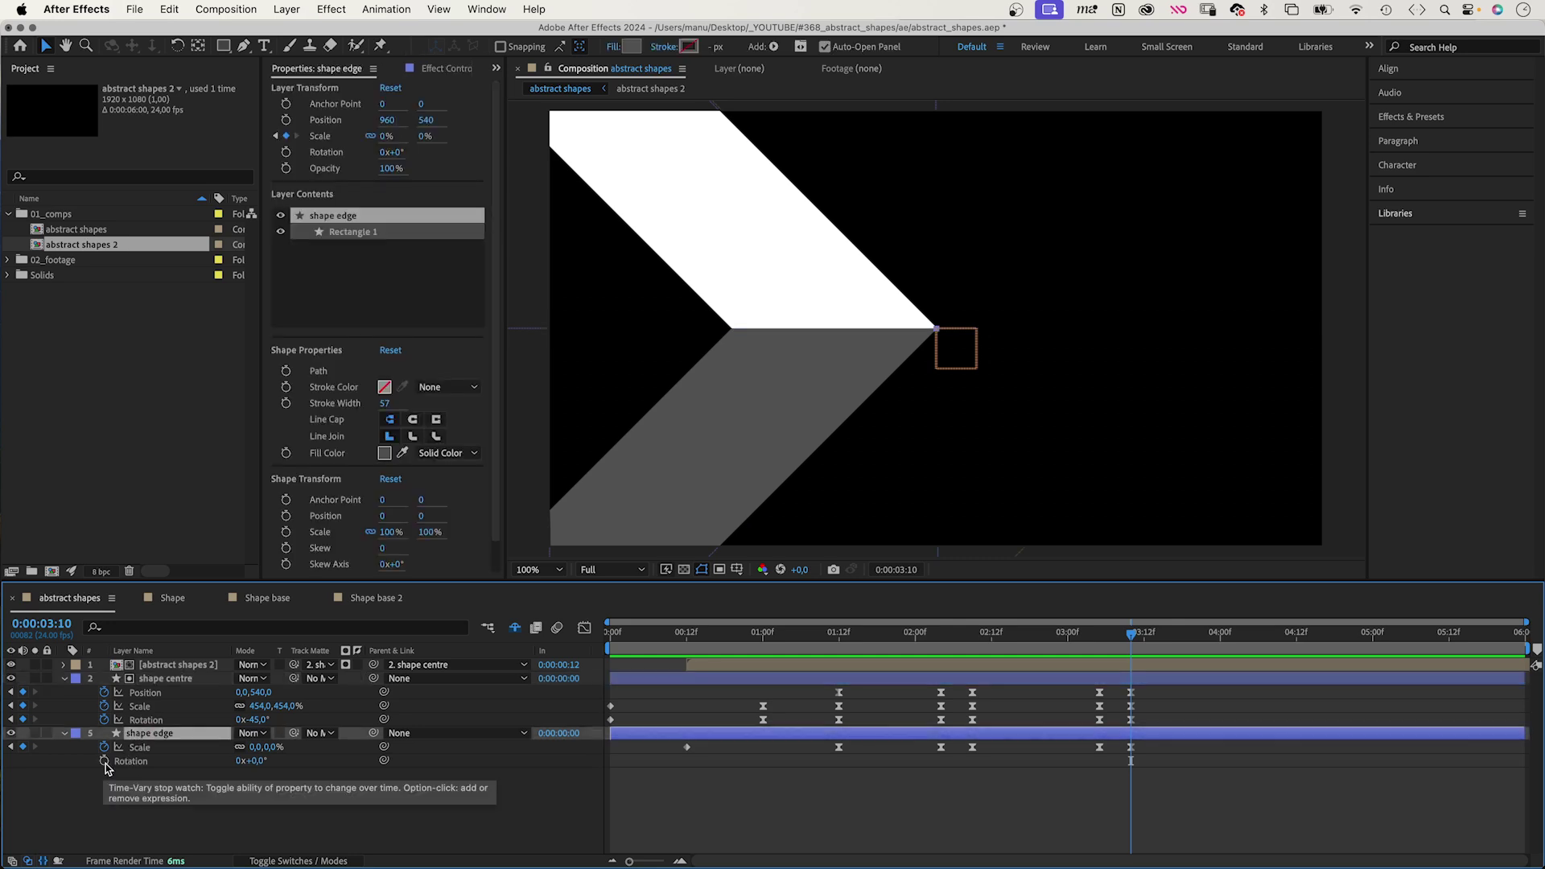
{"action": "left_click", "coordinate": [136, 760]}
At 04:05, centre the centre shape at 960,540 and scale it to 0%
{"action": "left_click_drag", "start_coordinate": [1131, 636], "coordinate": [1254, 635]}
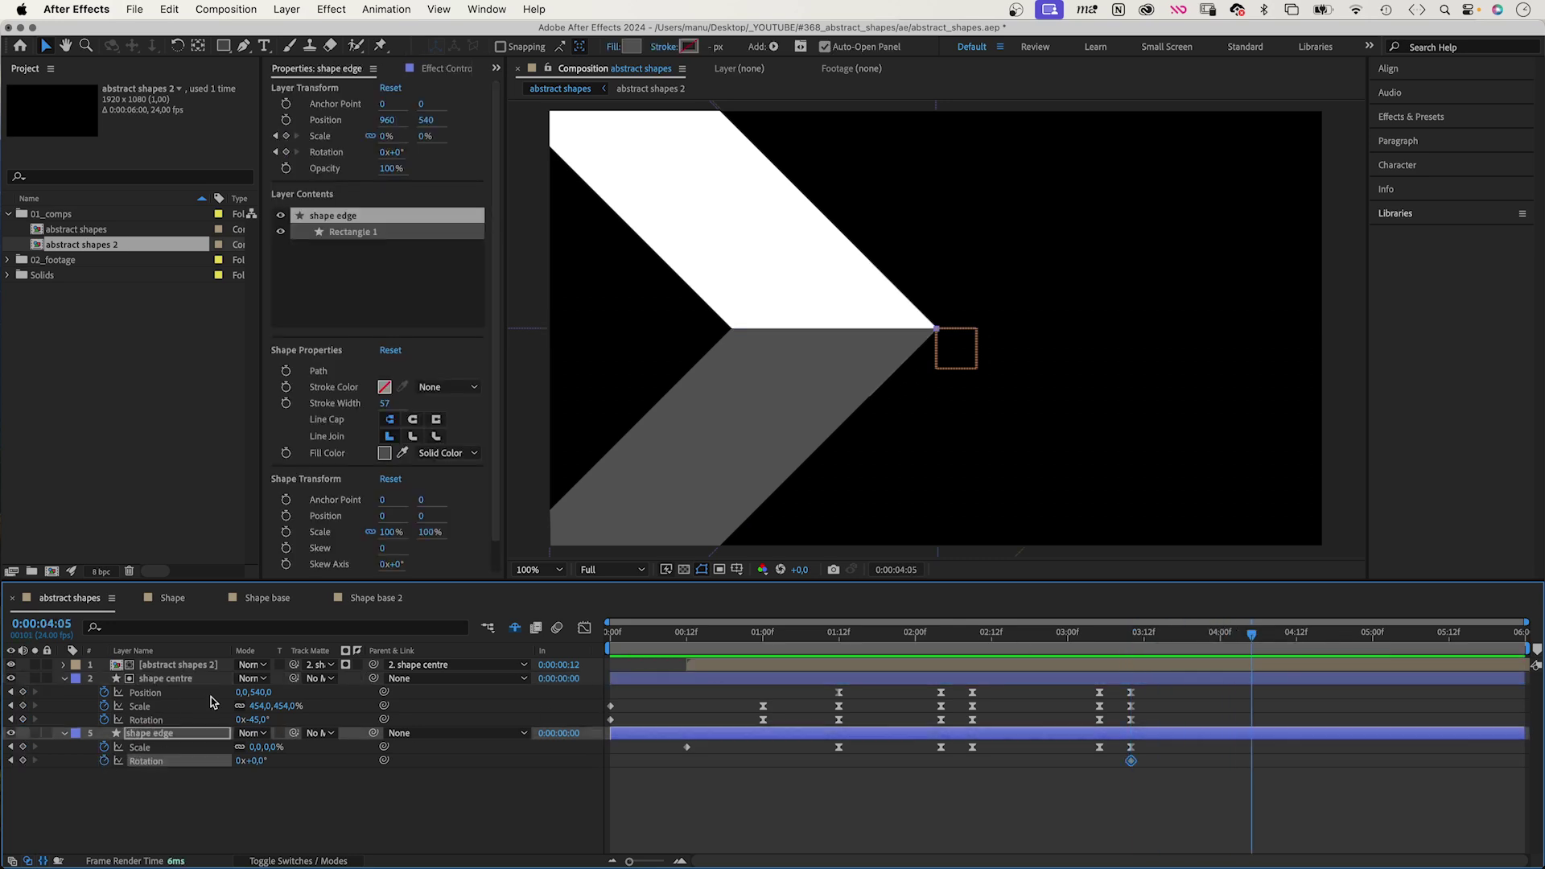
{"action": "left_click", "coordinate": [240, 697]}
{"action": "type", "text": "0"}
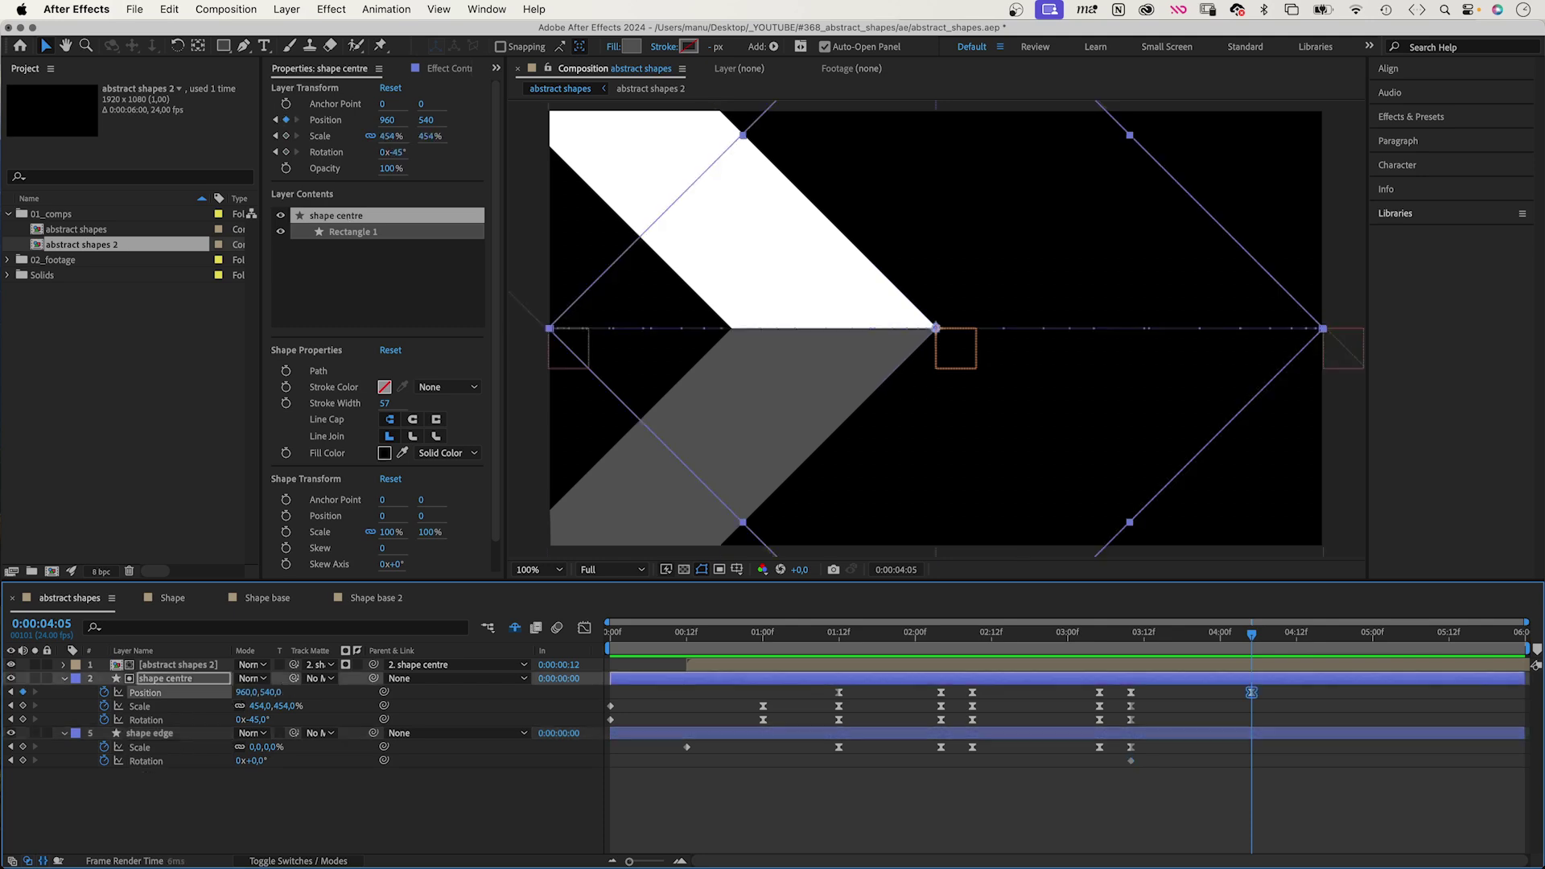
{"action": "key", "text": "Return"}
{"action": "mouse_move", "coordinate": [260, 706]}
{"action": "left_mouse_down"}
{"action": "mouse_move", "coordinate": [145, 706]}
{"action": "mouse_move", "coordinate": [104, 739]}
{"action": "left_mouse_up"}
{"action": "left_click", "coordinate": [255, 706]}
{"action": "type", "text": "0"}
{"action": "key", "text": "Return"}
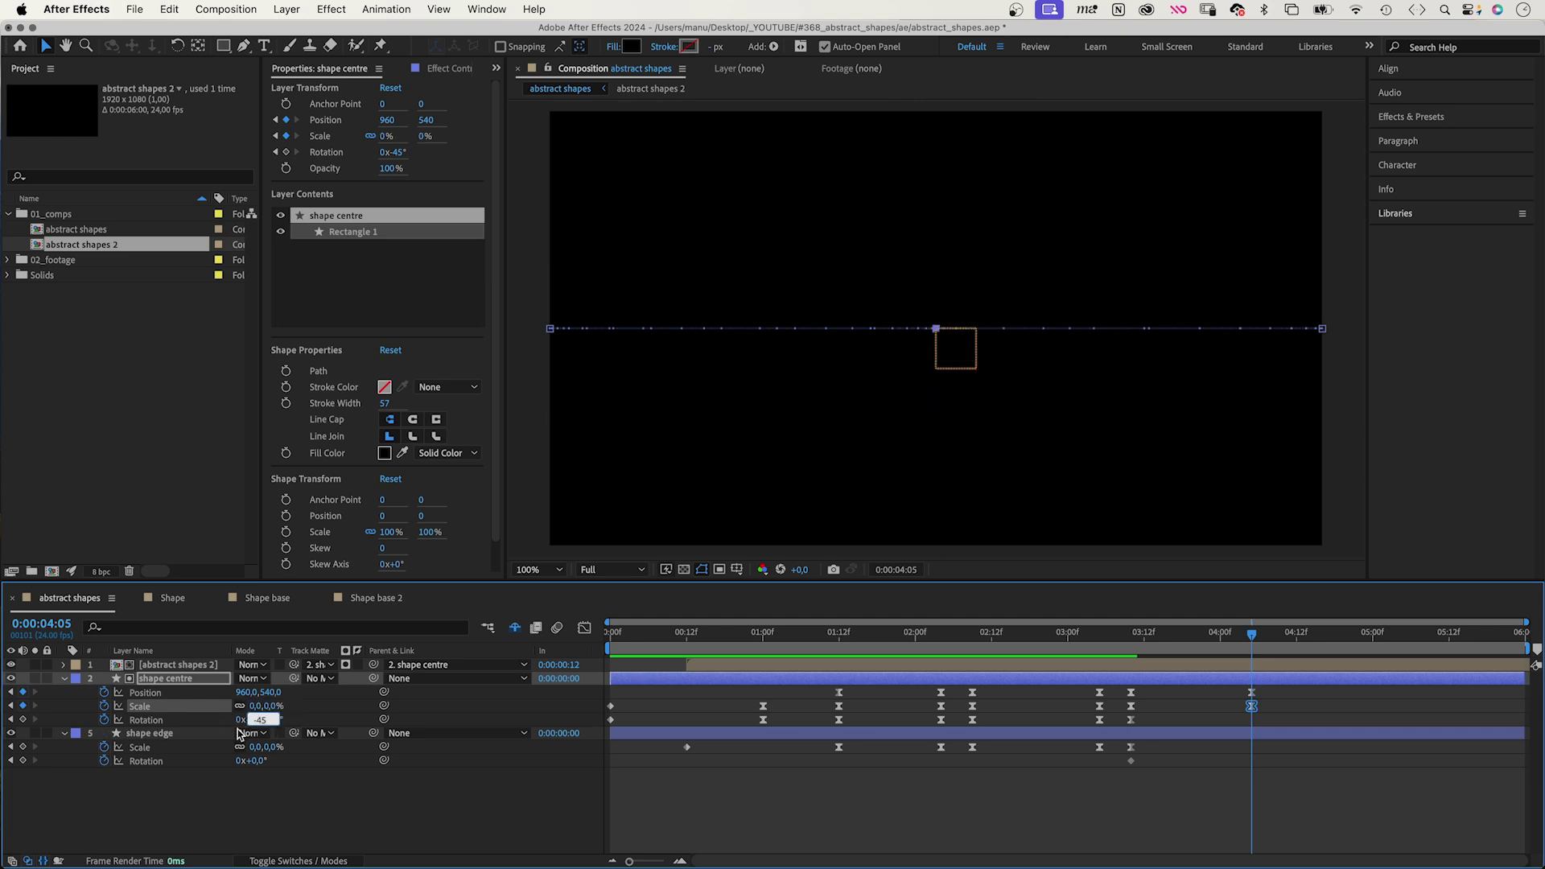
{"action": "type", "text": "0"}
Rotate the centre shape 90°, scale the edge shape to 324% and rotate it 180°
{"action": "key", "text": "Return"}
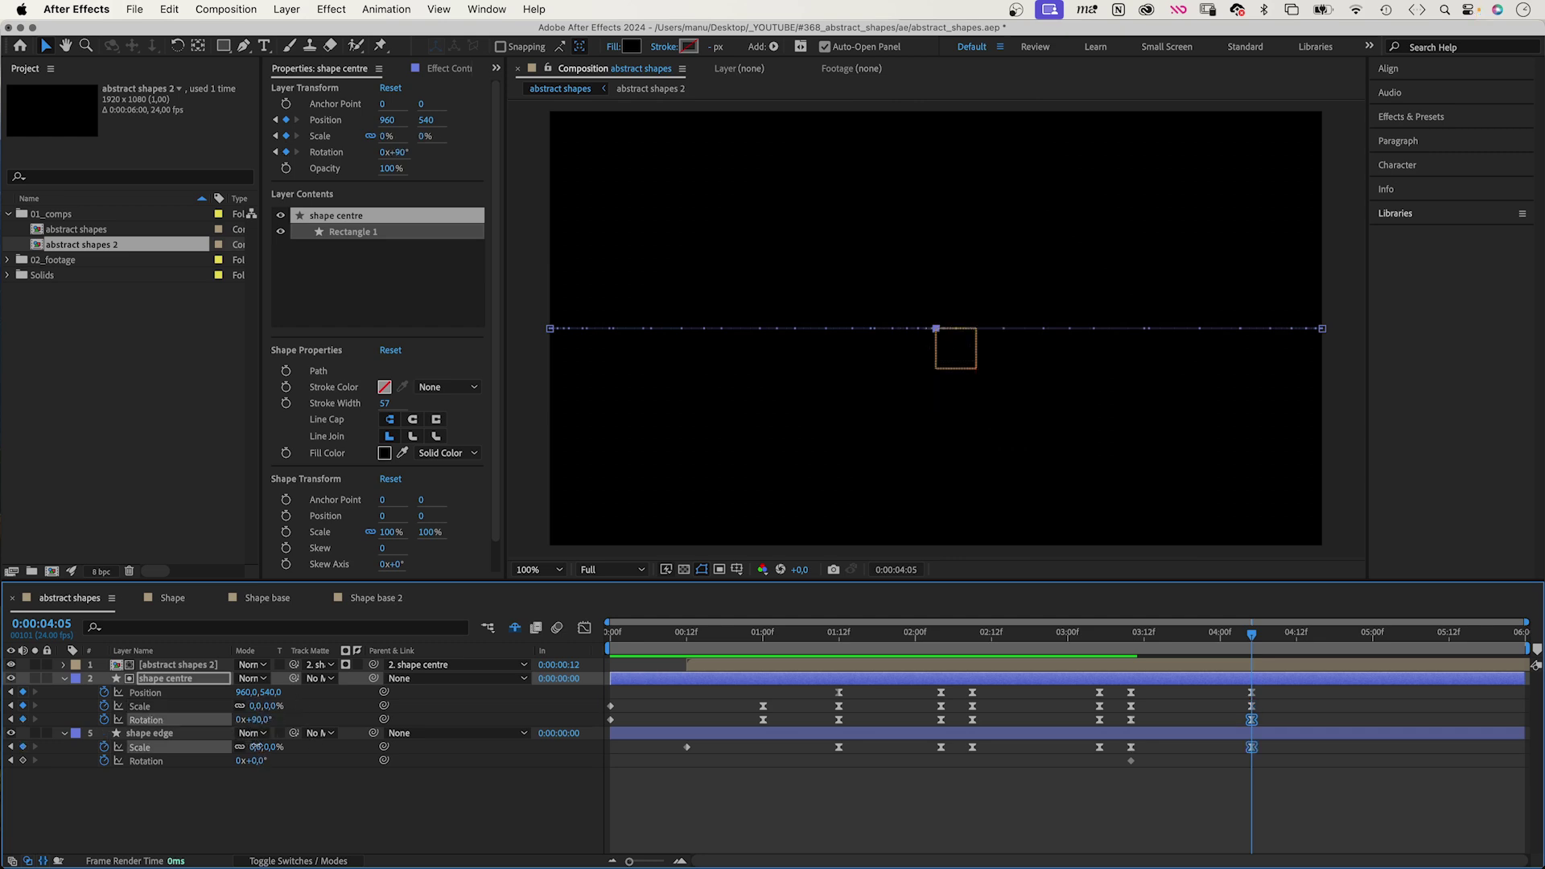
{"action": "left_click_drag", "start_coordinate": [255, 749], "coordinate": [363, 740]}
{"action": "type", "text": "180"}
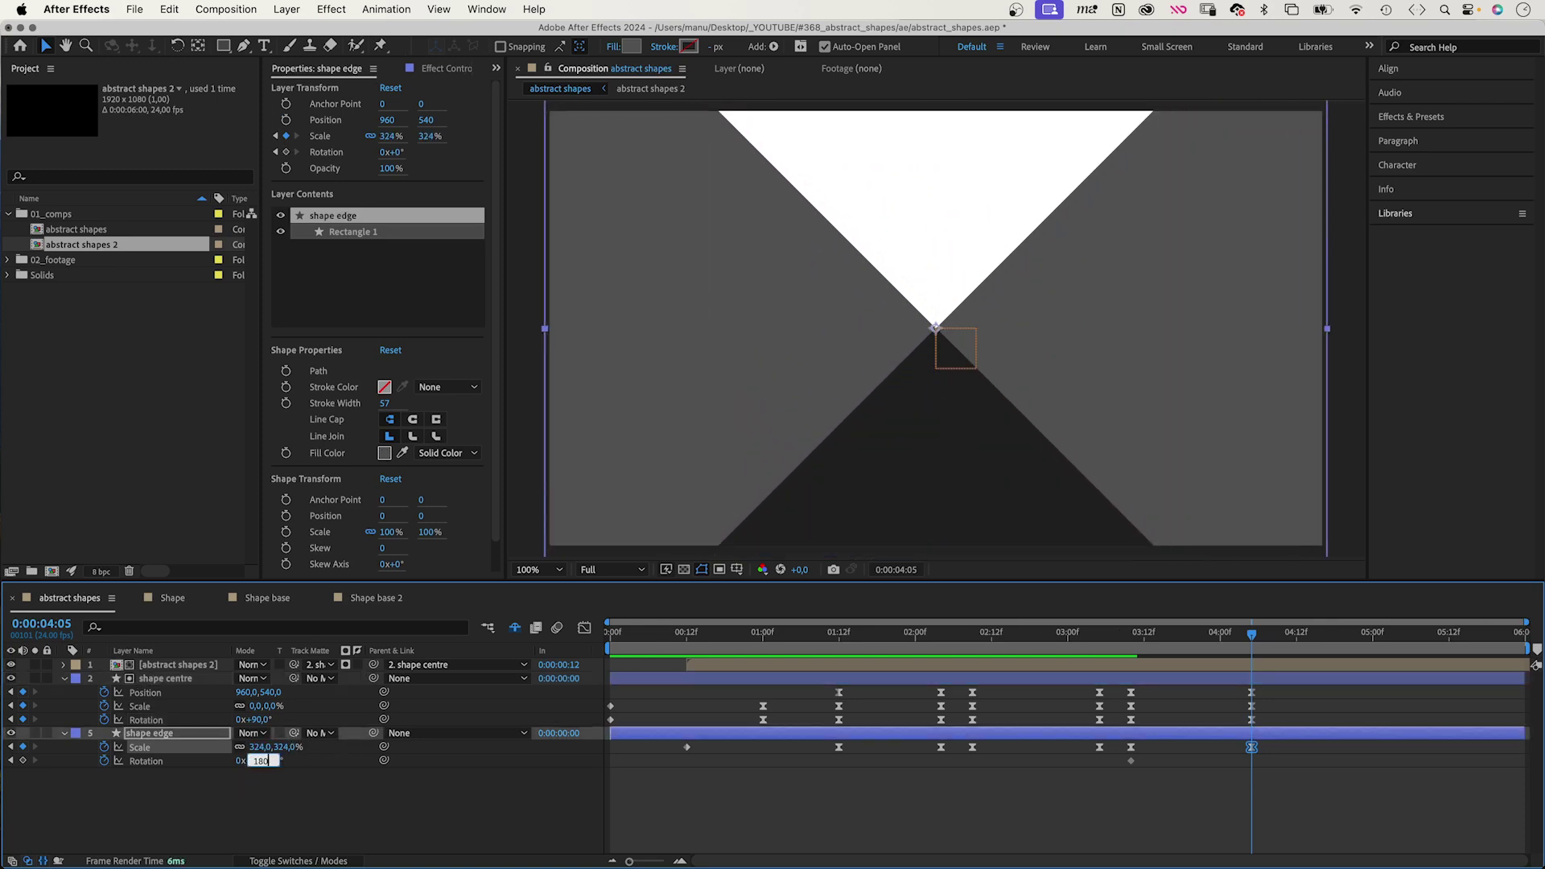
{"action": "key", "text": "Return"}
{"action": "left_click_drag", "start_coordinate": [1283, 683], "coordinate": [1118, 780]}
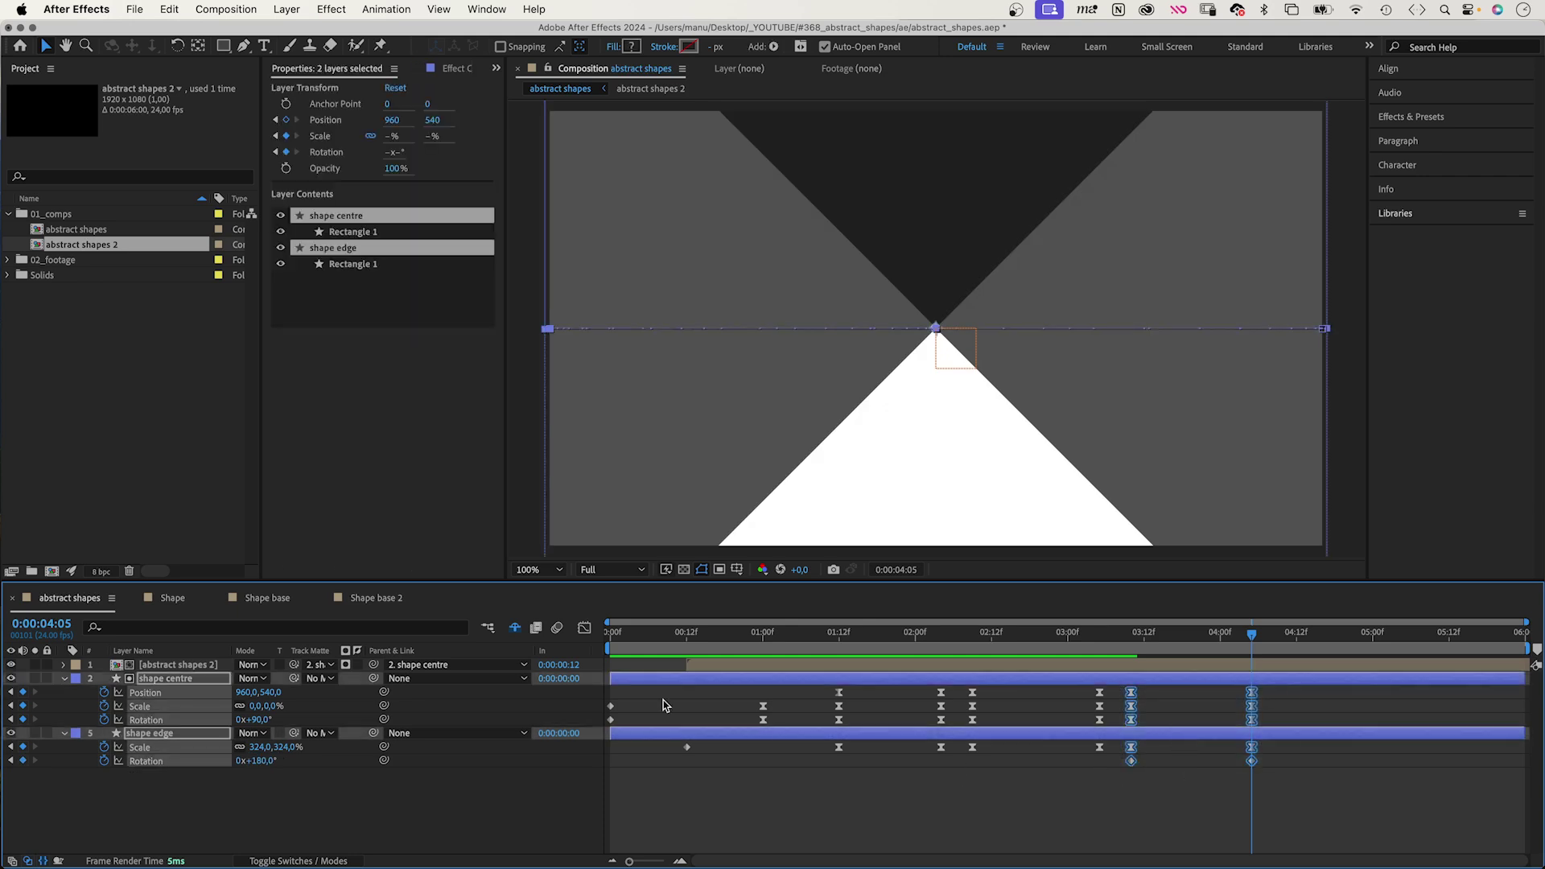
Easy Ease the 03:10 and 04:05 keyframes, adjust both influence handles, then review from 03:04
{"action": "left_click", "coordinate": [583, 631]}
{"action": "left_click_drag", "start_coordinate": [1310, 745], "coordinate": [1131, 829]}
{"action": "left_click", "coordinate": [1213, 846]}
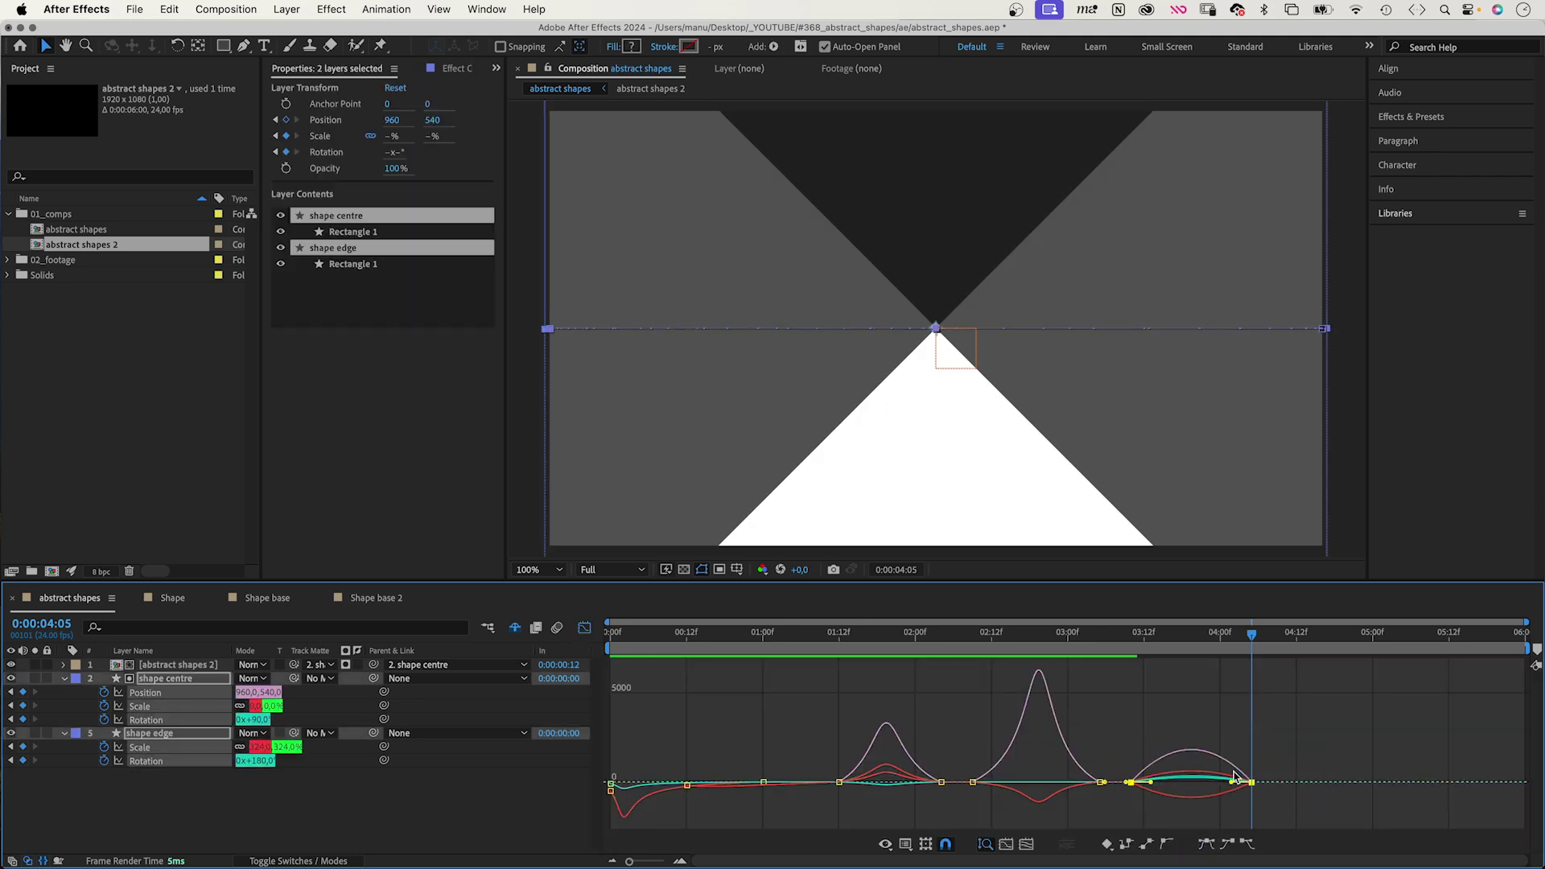
{"action": "left_click_drag", "start_coordinate": [1235, 786], "coordinate": [1219, 787]}
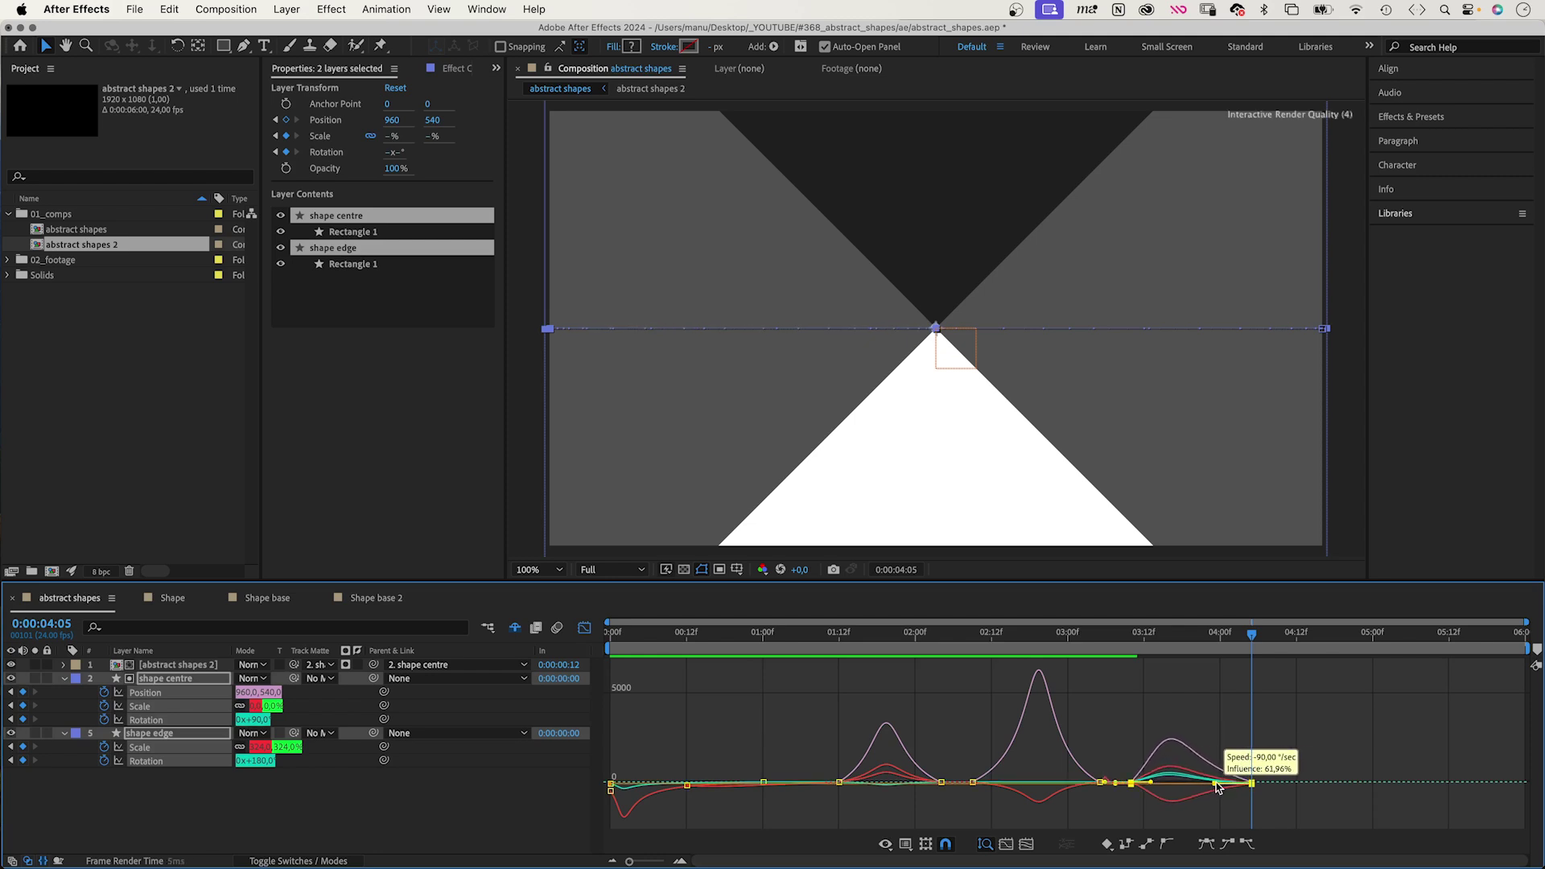
{"action": "left_click_drag", "start_coordinate": [1151, 785], "coordinate": [1168, 784]}
{"action": "left_click", "coordinate": [584, 627]}
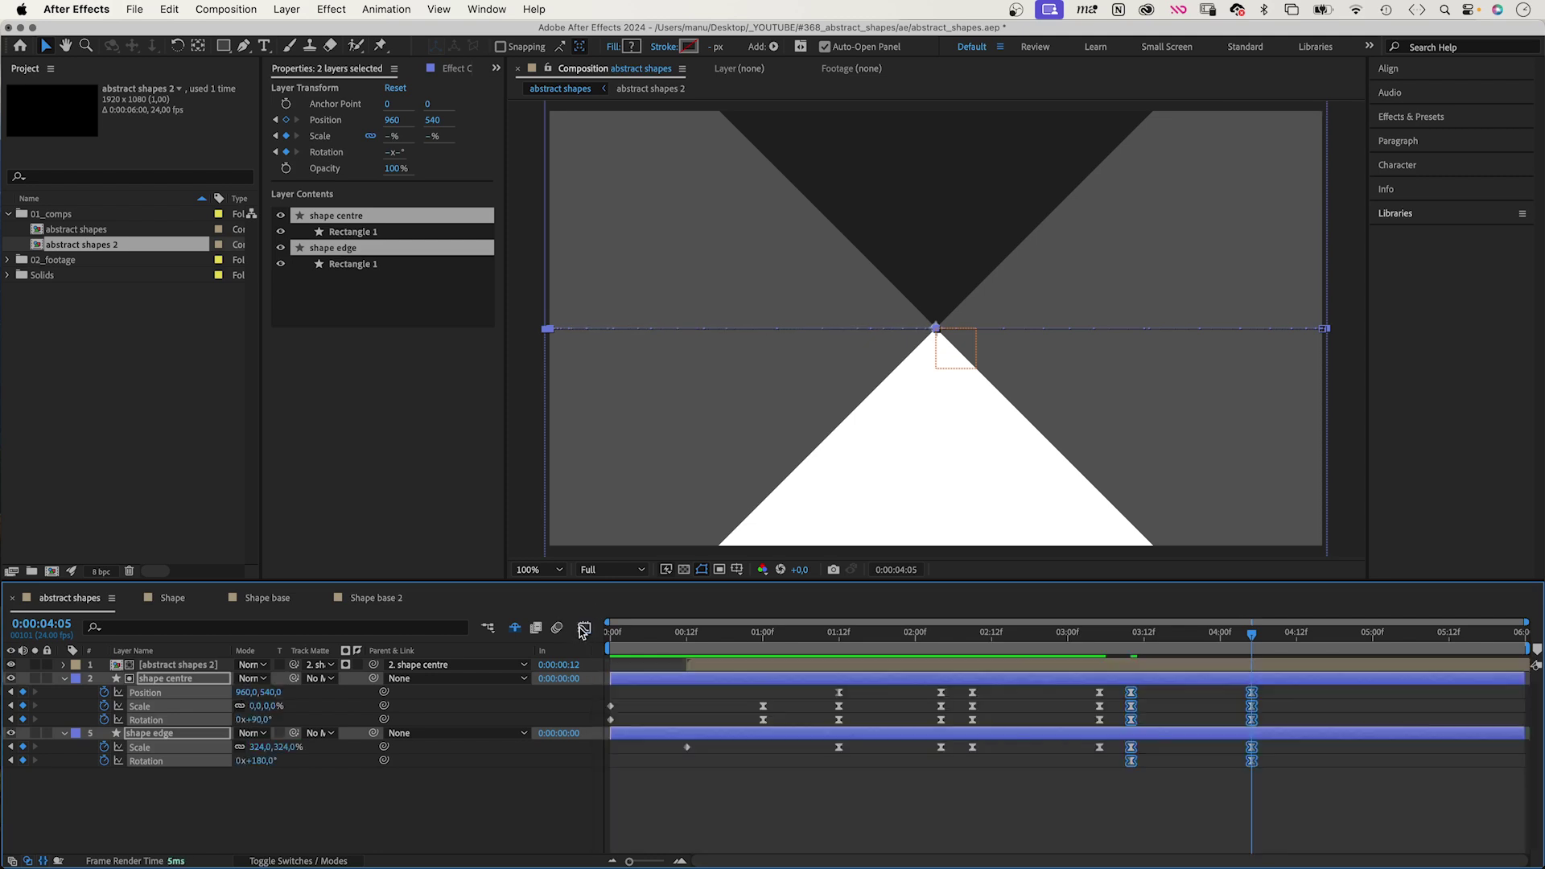
{"action": "left_click", "coordinate": [1093, 648]}
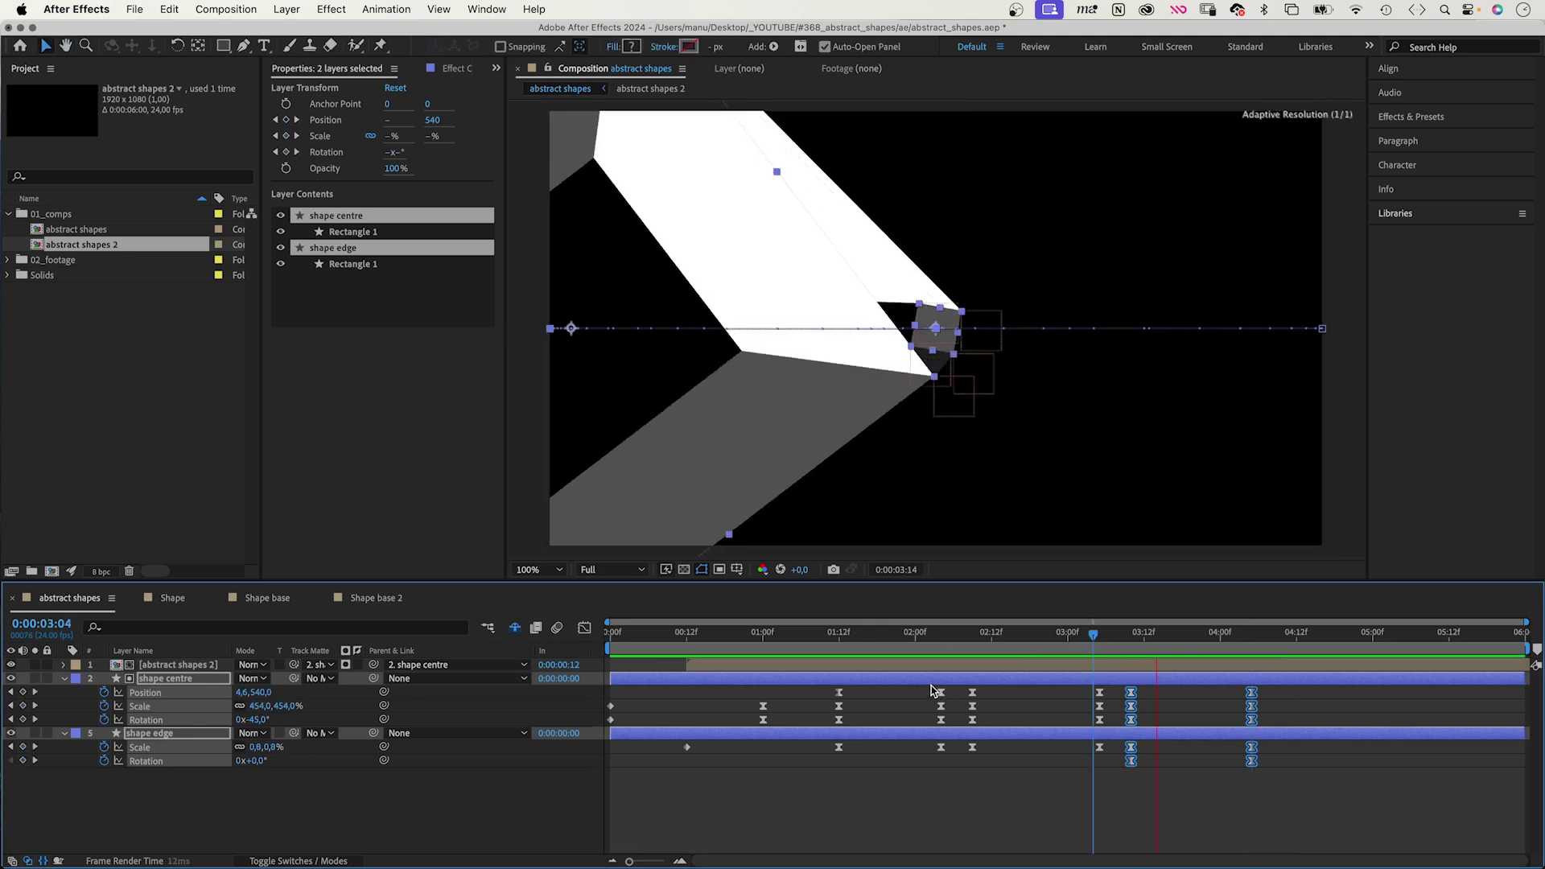
Add a new adjustment layer that starts at 02:09
{"action": "left_click", "coordinate": [1144, 632]}
{"action": "left_click", "coordinate": [287, 9]}
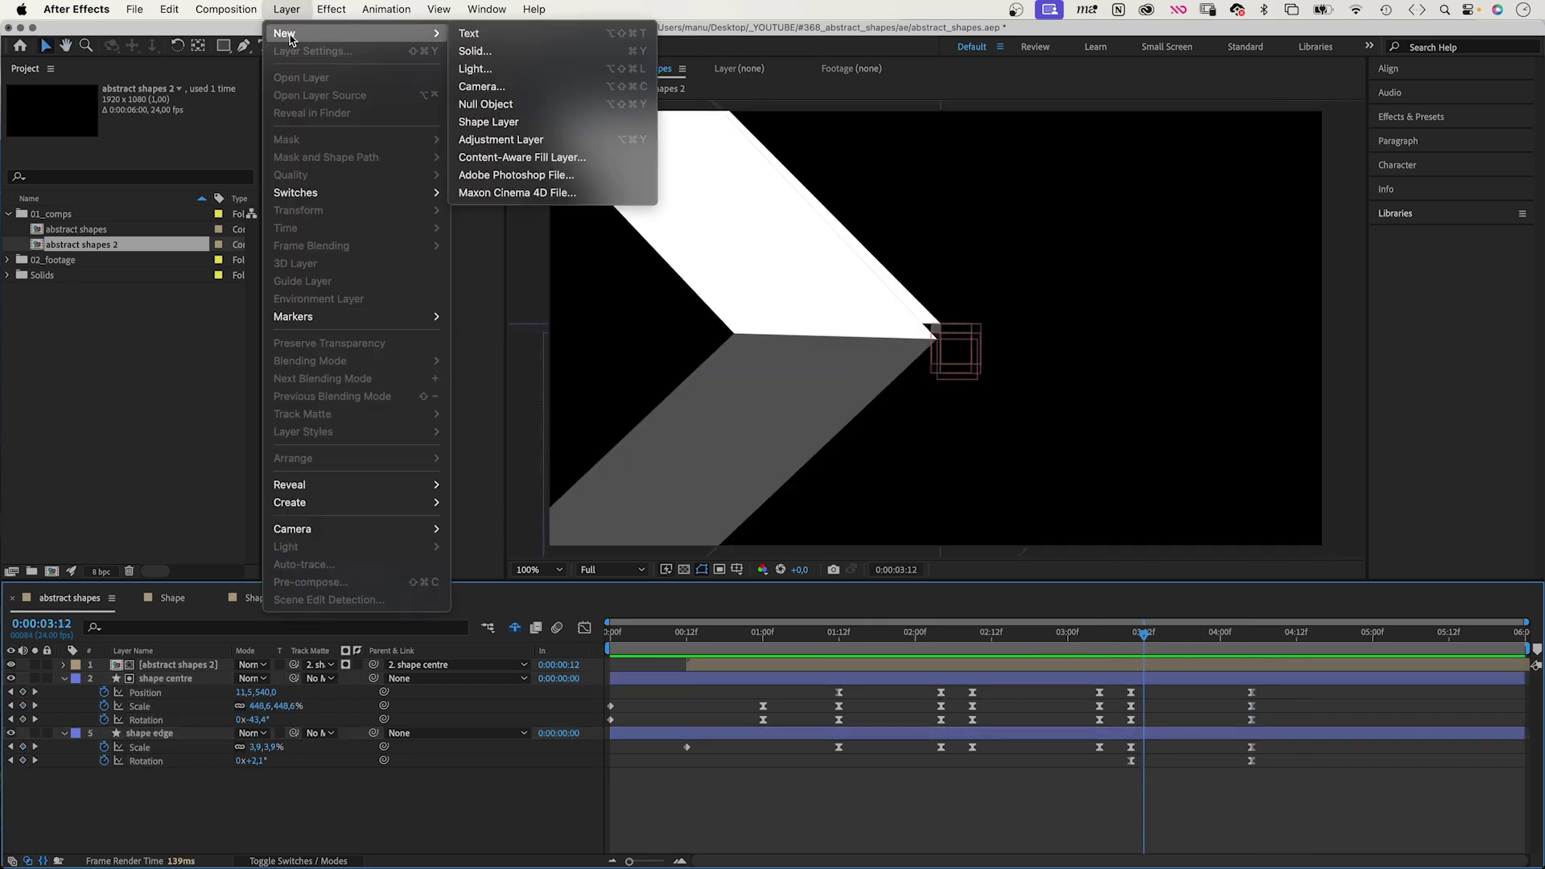
{"action": "left_click", "coordinate": [500, 139]}
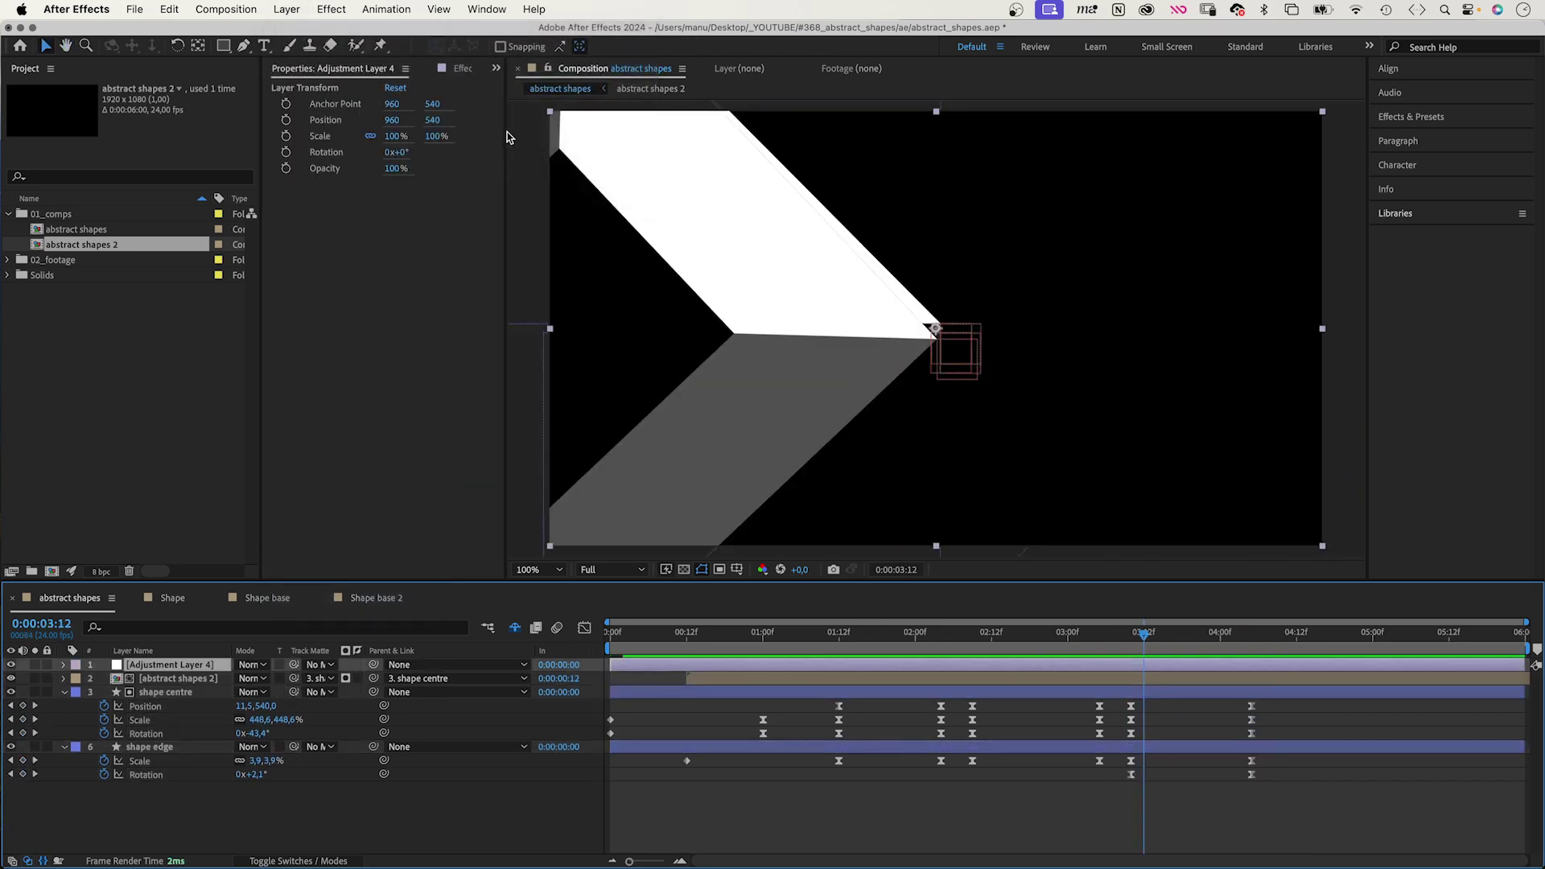
{"action": "key", "text": "j"}
{"action": "key", "text": "j"}
{"action": "key", "text": "j"}
{"action": "left_click_drag", "start_coordinate": [608, 666], "coordinate": [967, 666]}
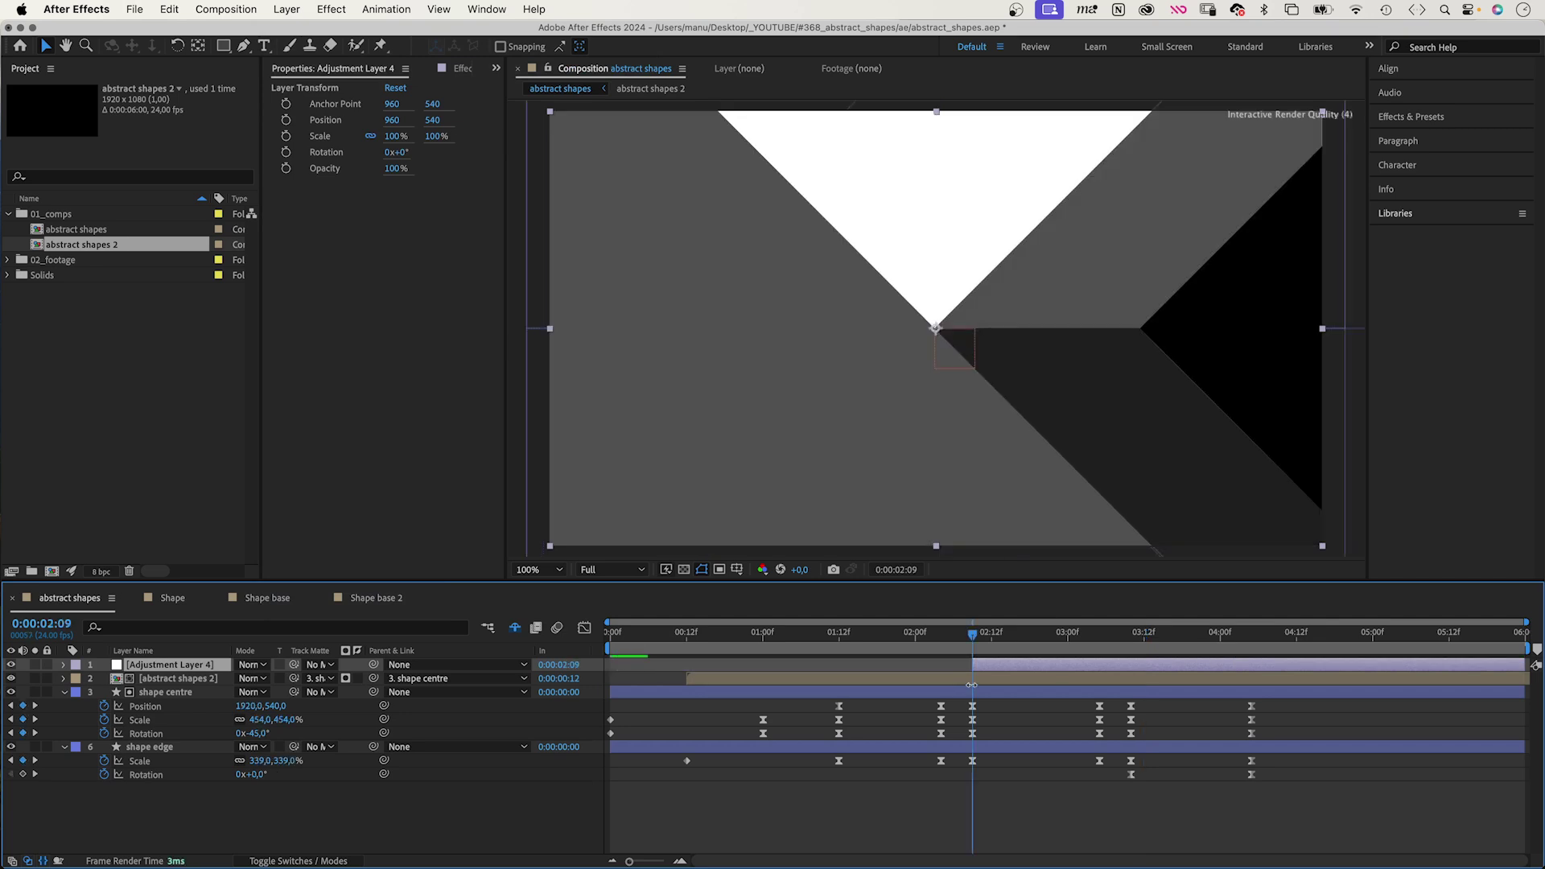
Apply Mirror to the adjustment layer with Reflection Center 960,540
{"action": "key", "text": "super+5"}
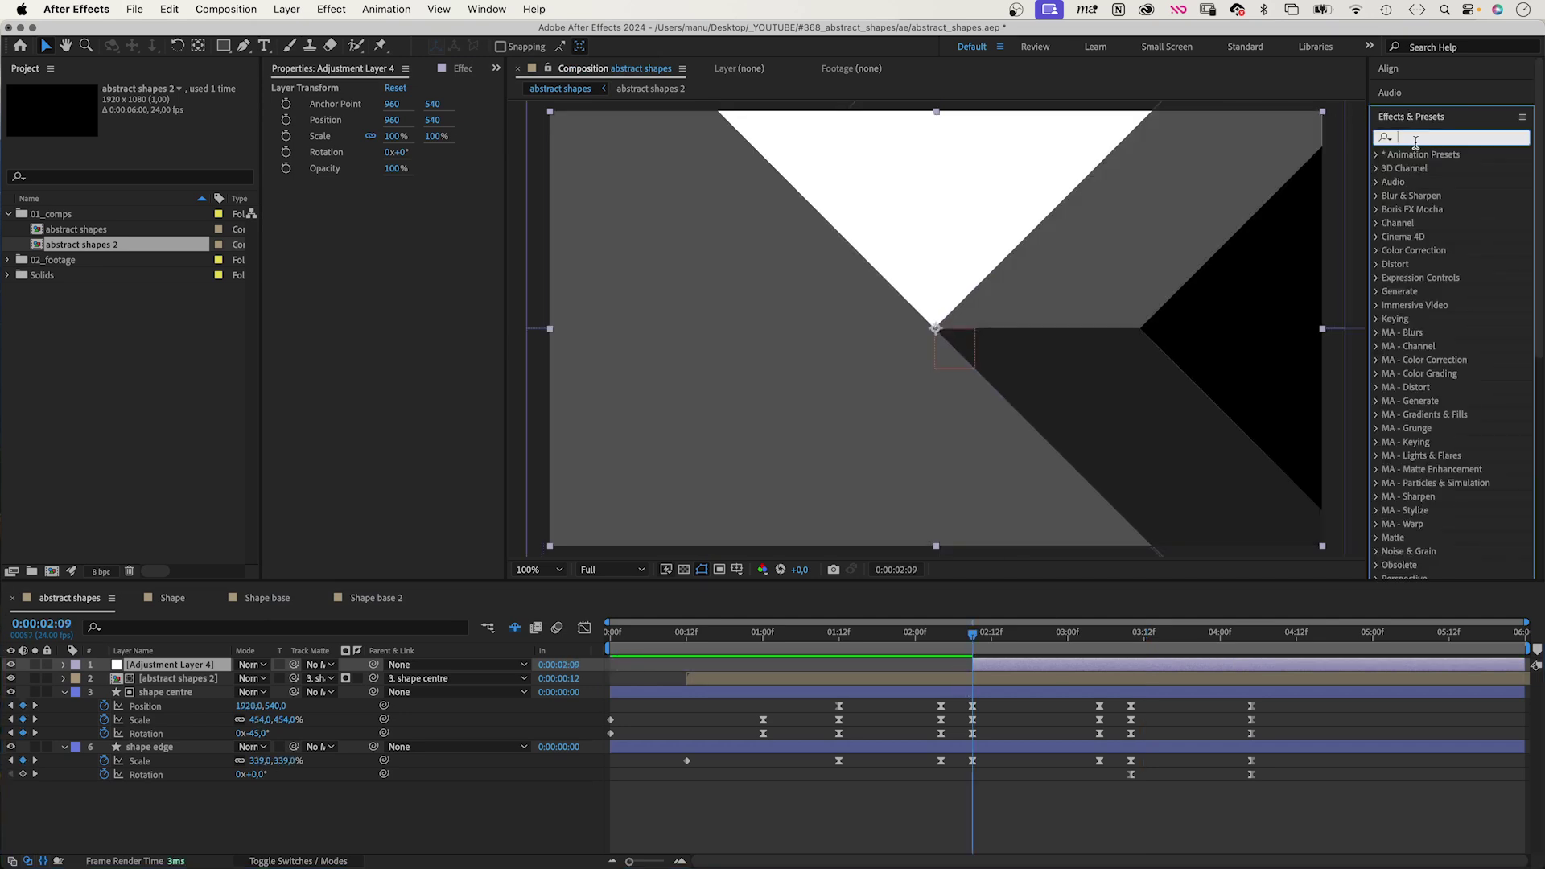
{"action": "type", "text": "mirror"}
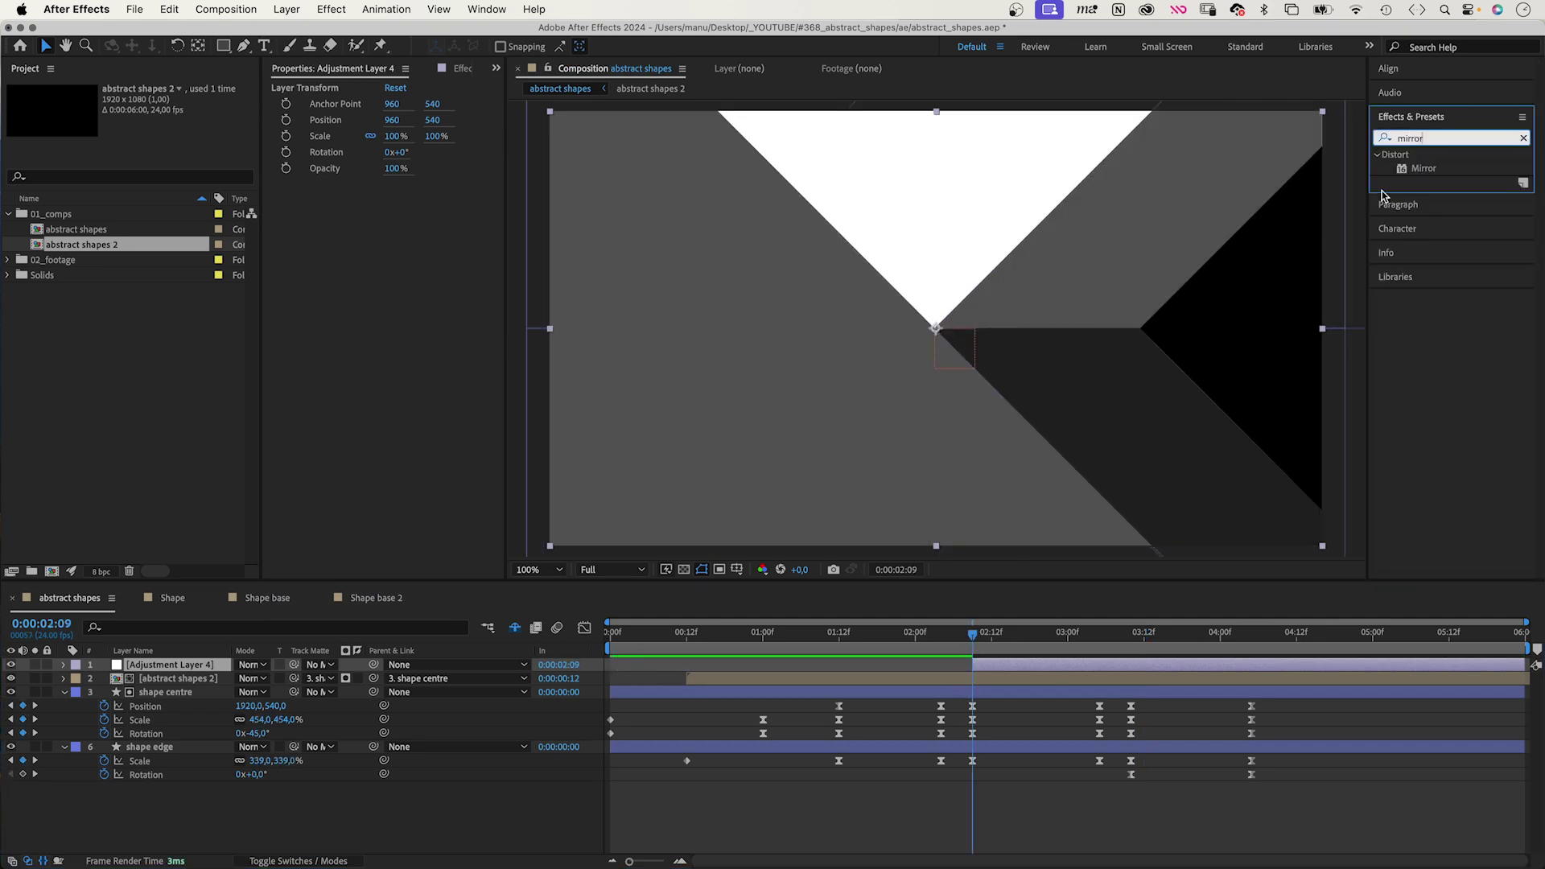
{"action": "left_click_drag", "start_coordinate": [1423, 168], "coordinate": [1011, 666]}
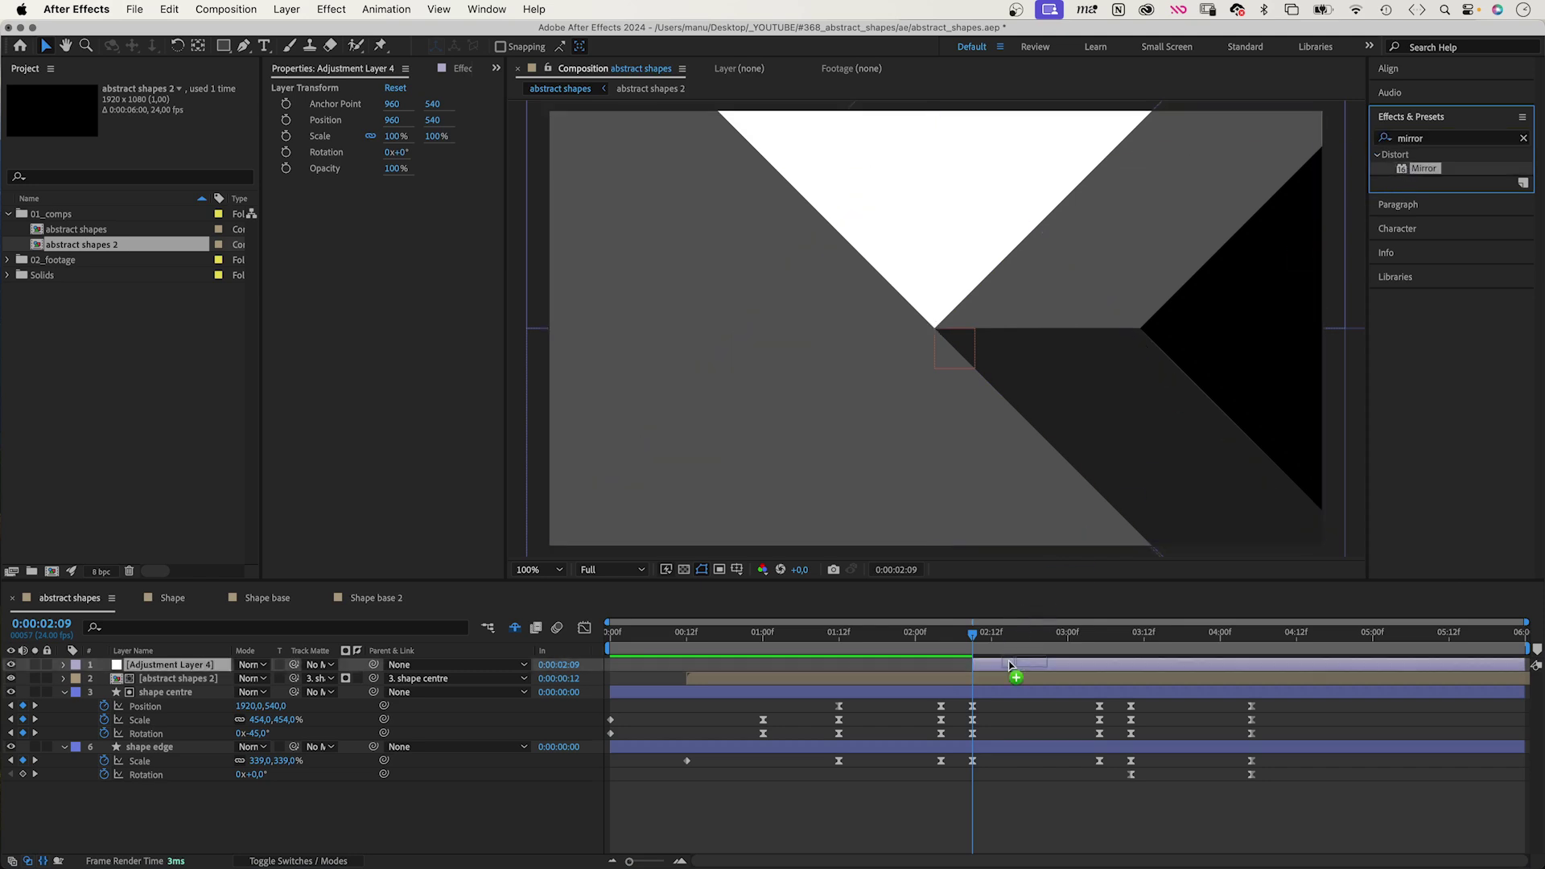
{"action": "left_click", "coordinate": [434, 117]}
{"action": "type", "text": "1920"}
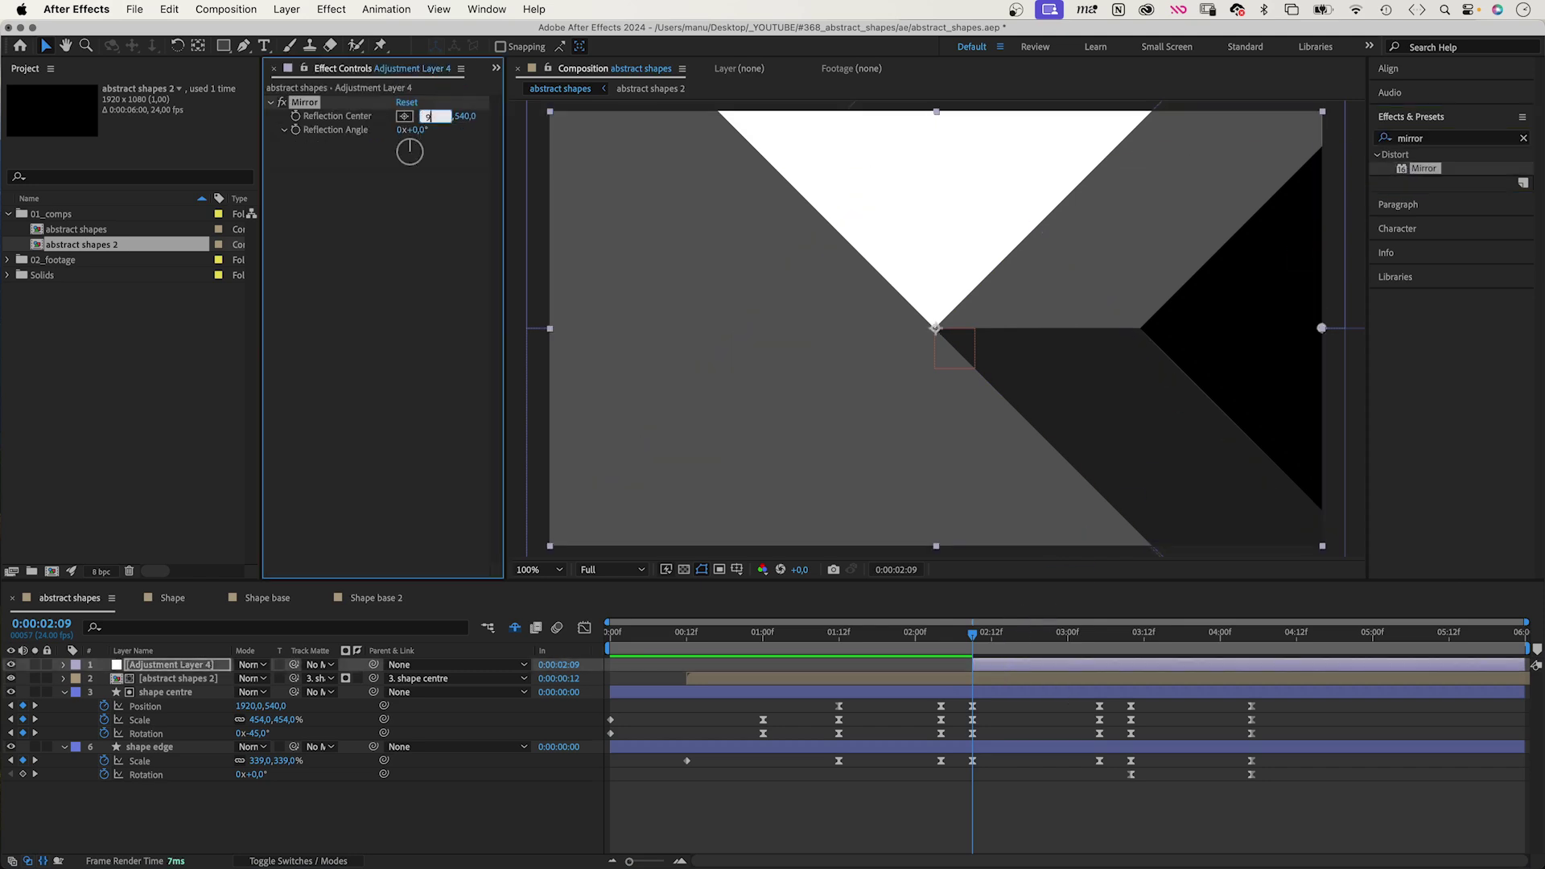
{"action": "key", "text": "Return"}
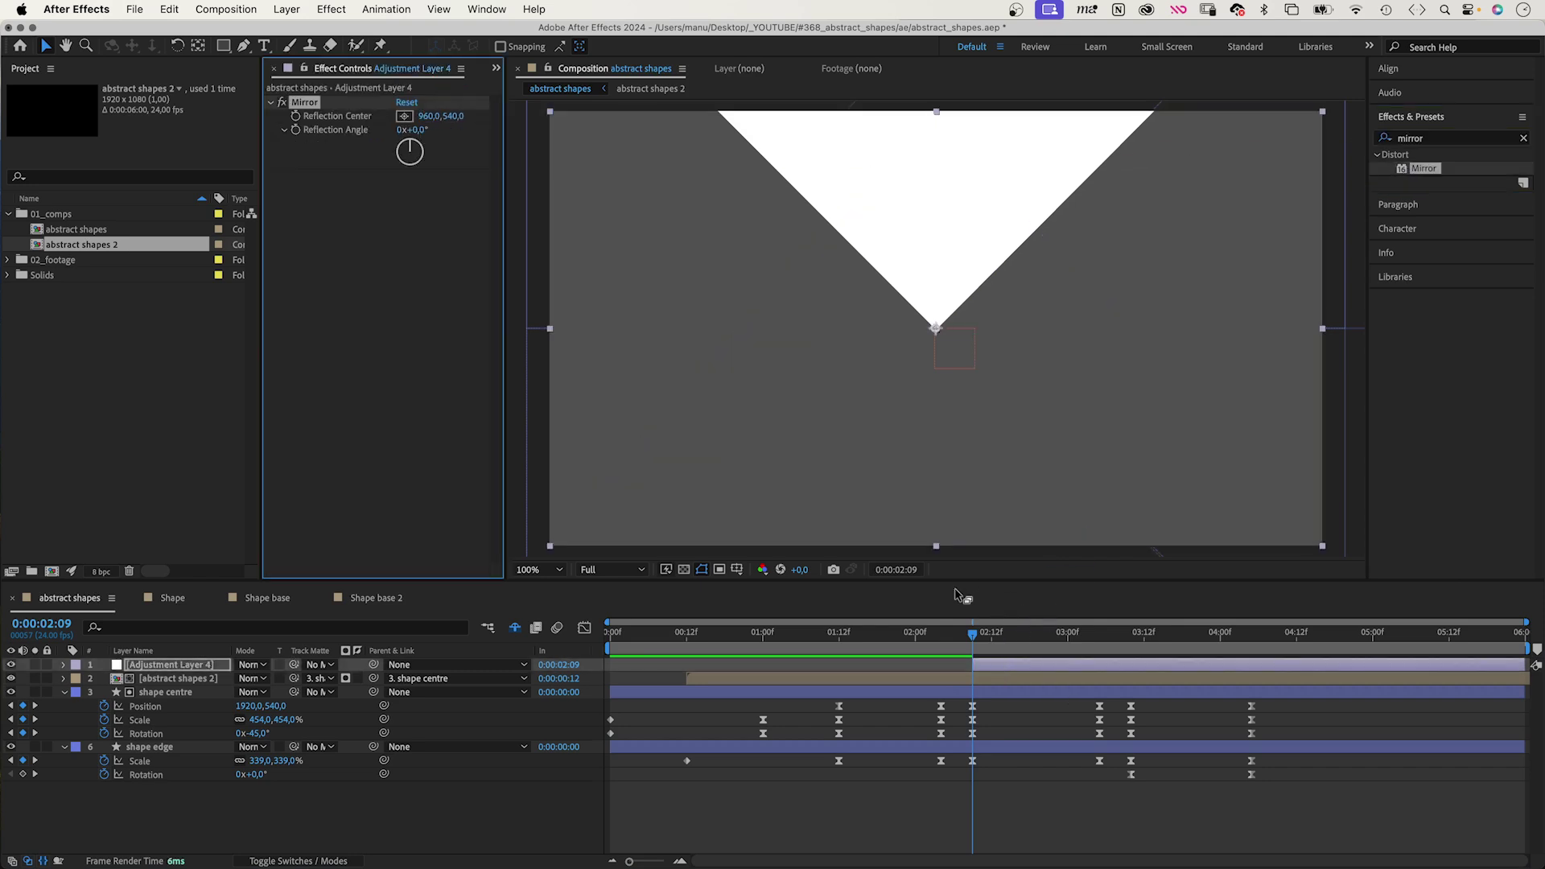
{"action": "left_click_drag", "start_coordinate": [973, 634], "coordinate": [947, 637]}
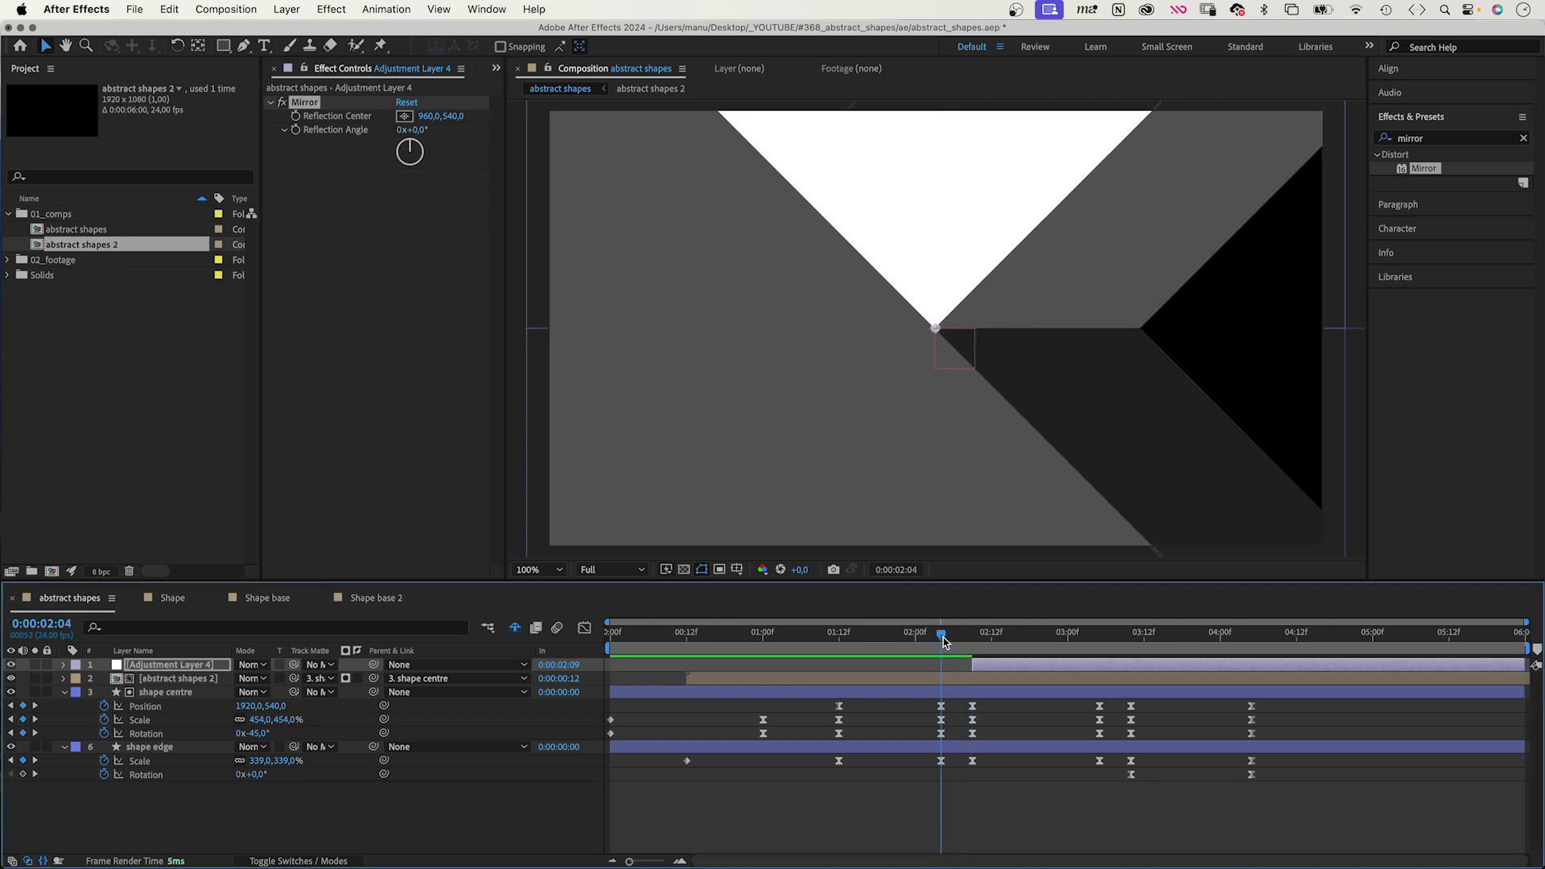
{"action": "key", "text": "space"}
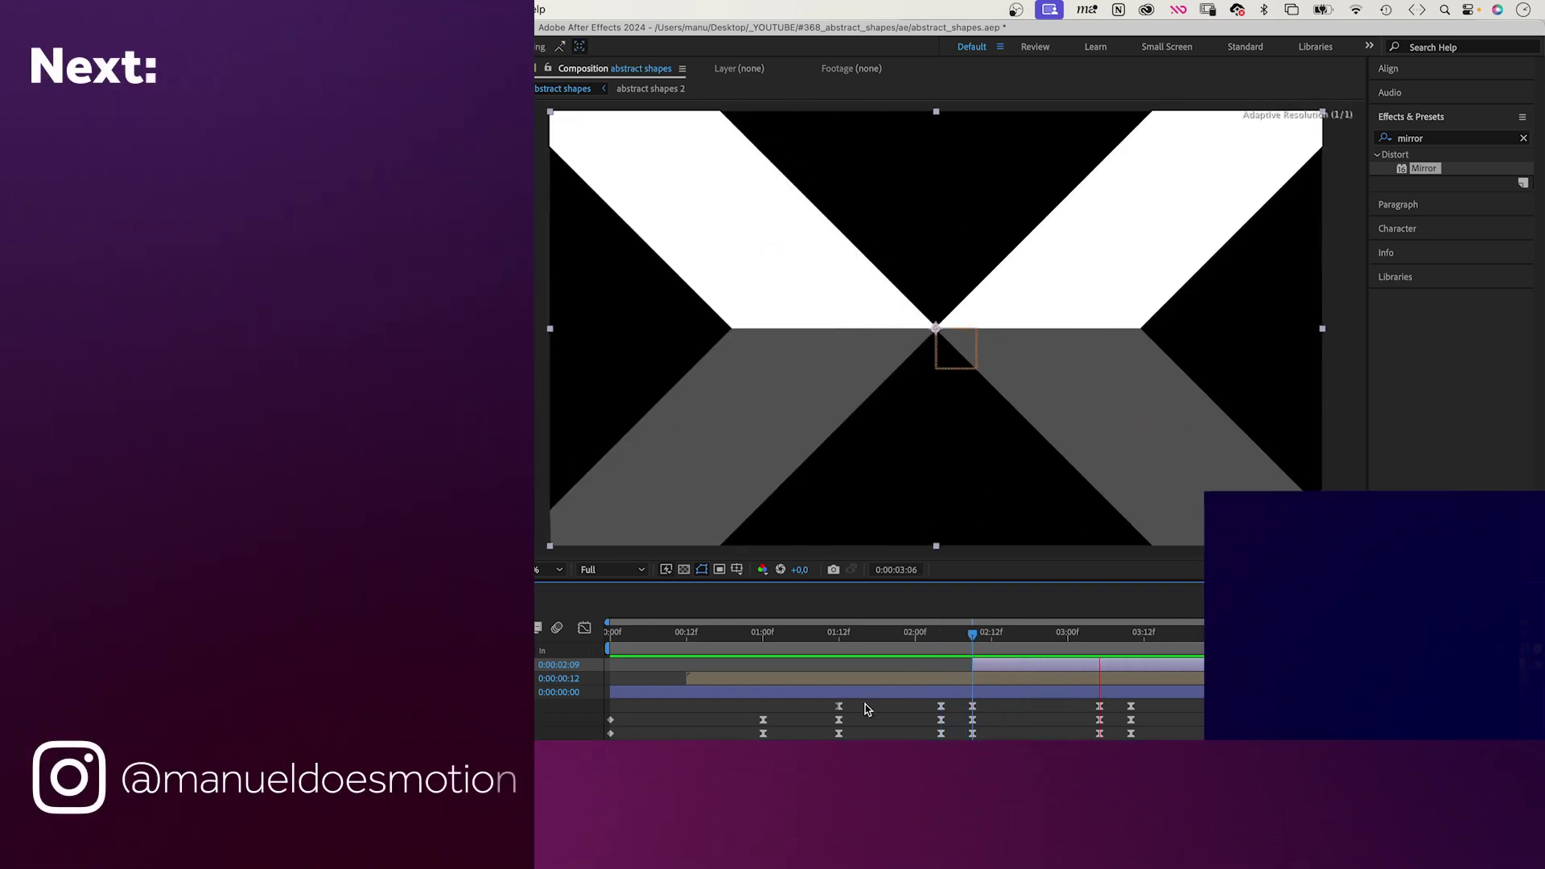